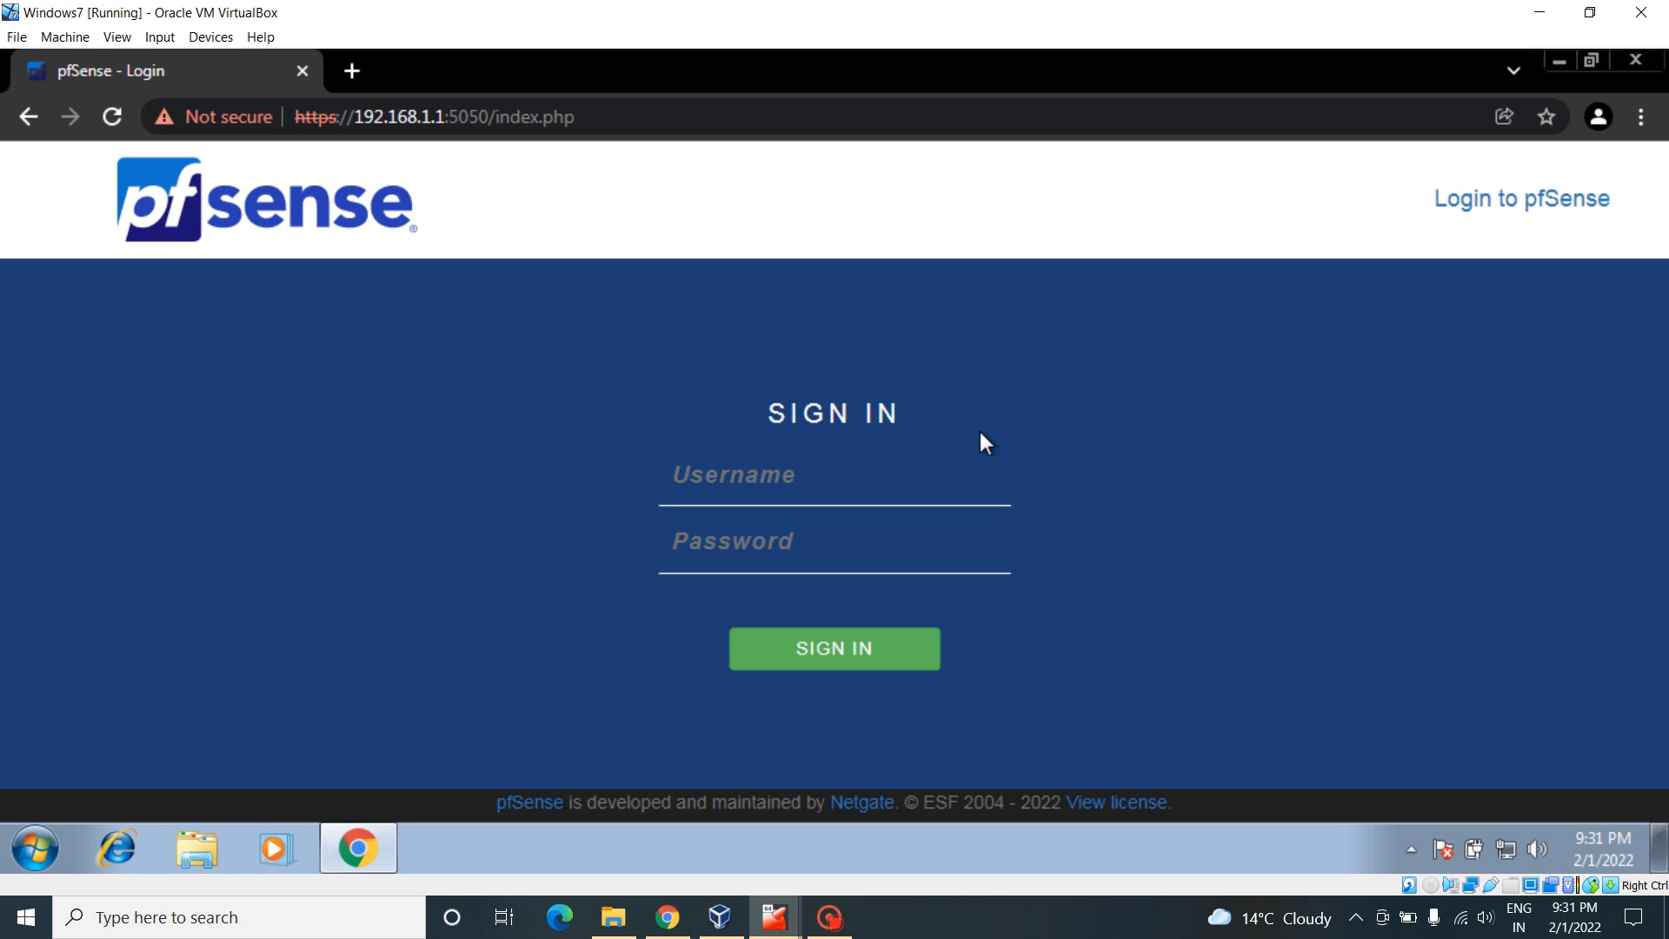
Step: Sign in to the firewall's web interface as admin with the account password
{"action": "left_click", "coordinate": [691, 477]}
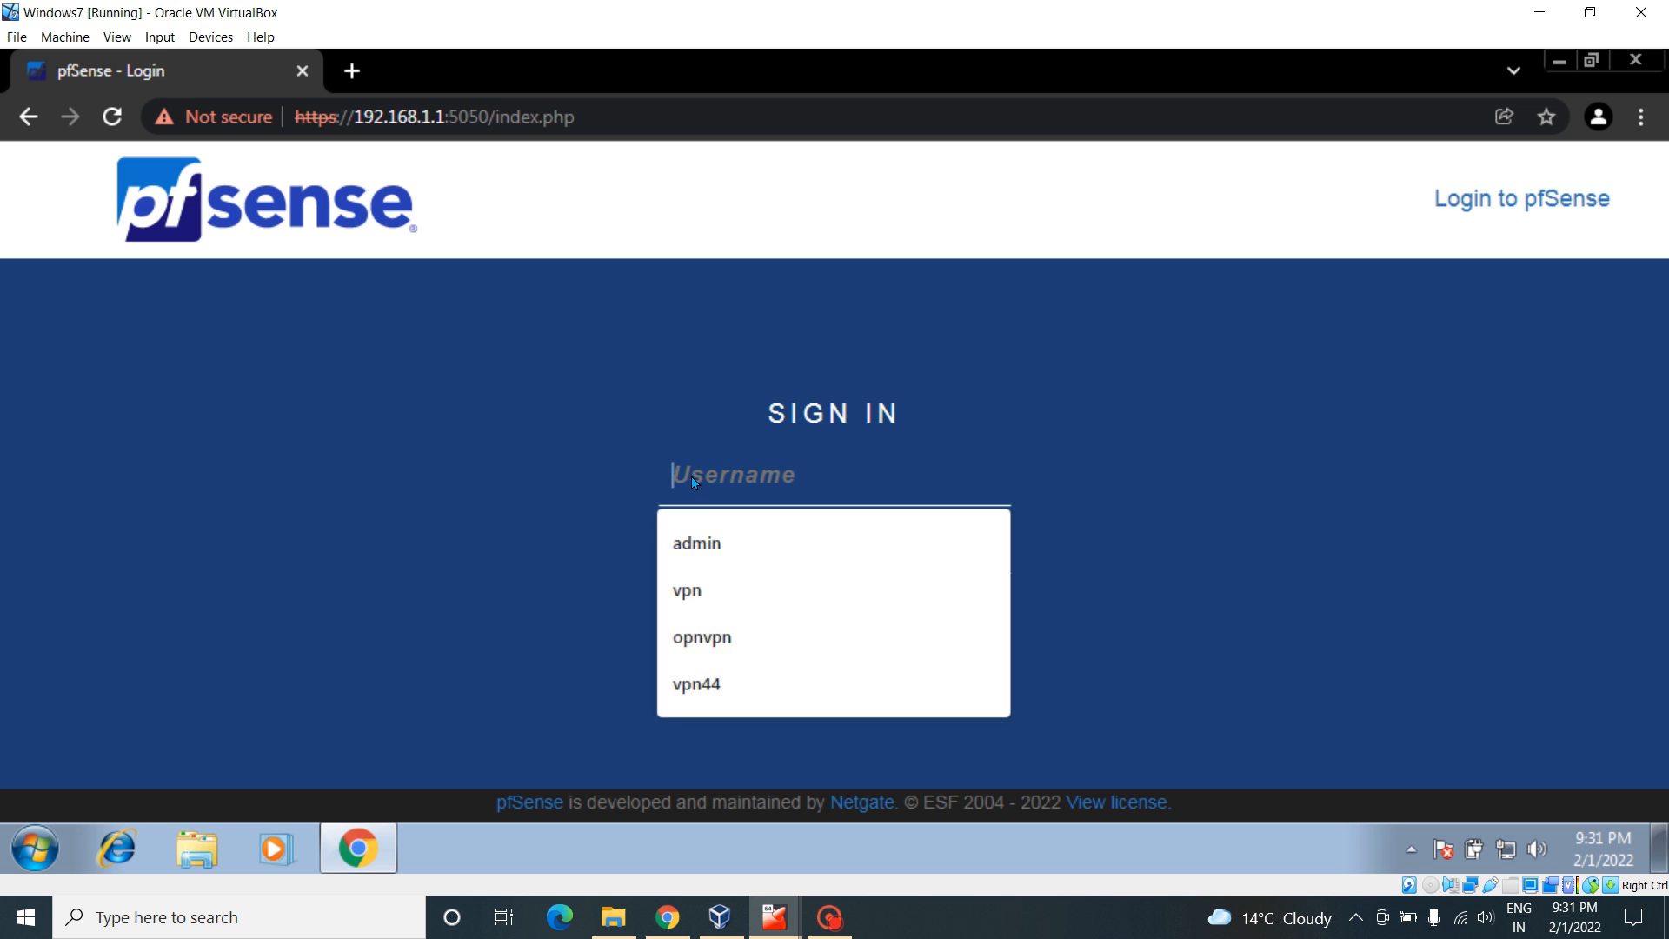
{"action": "left_click", "coordinate": [692, 551]}
{"action": "left_click", "coordinate": [705, 545]}
{"action": "type", "text": "p"}
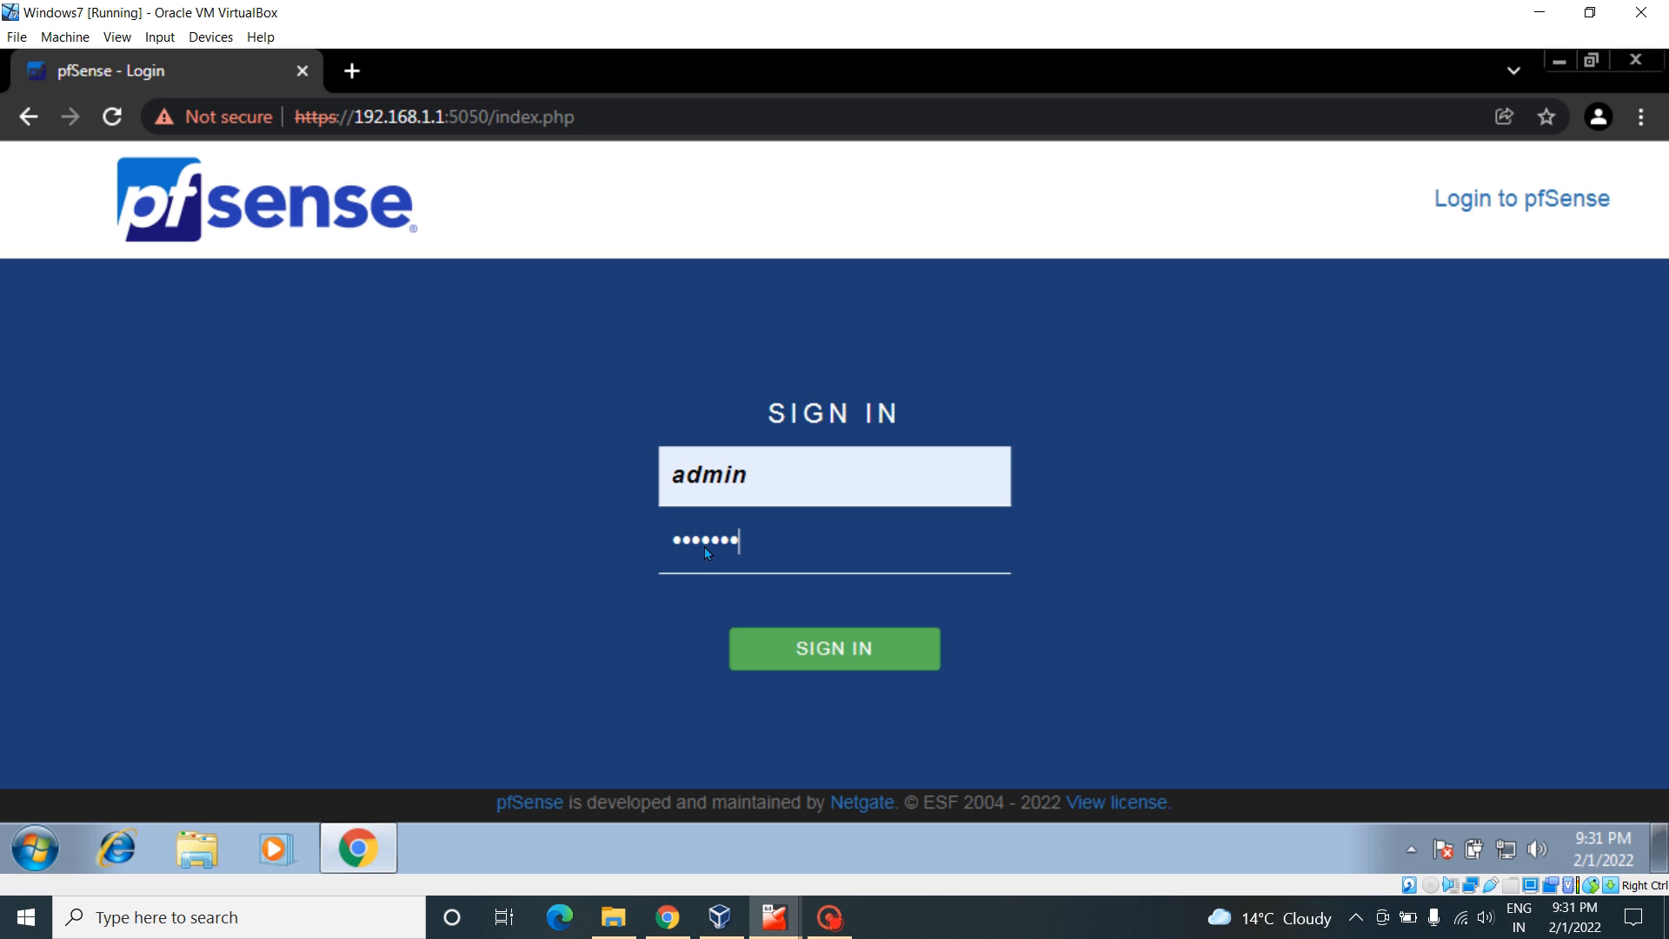
{"action": "key", "text": "Return"}
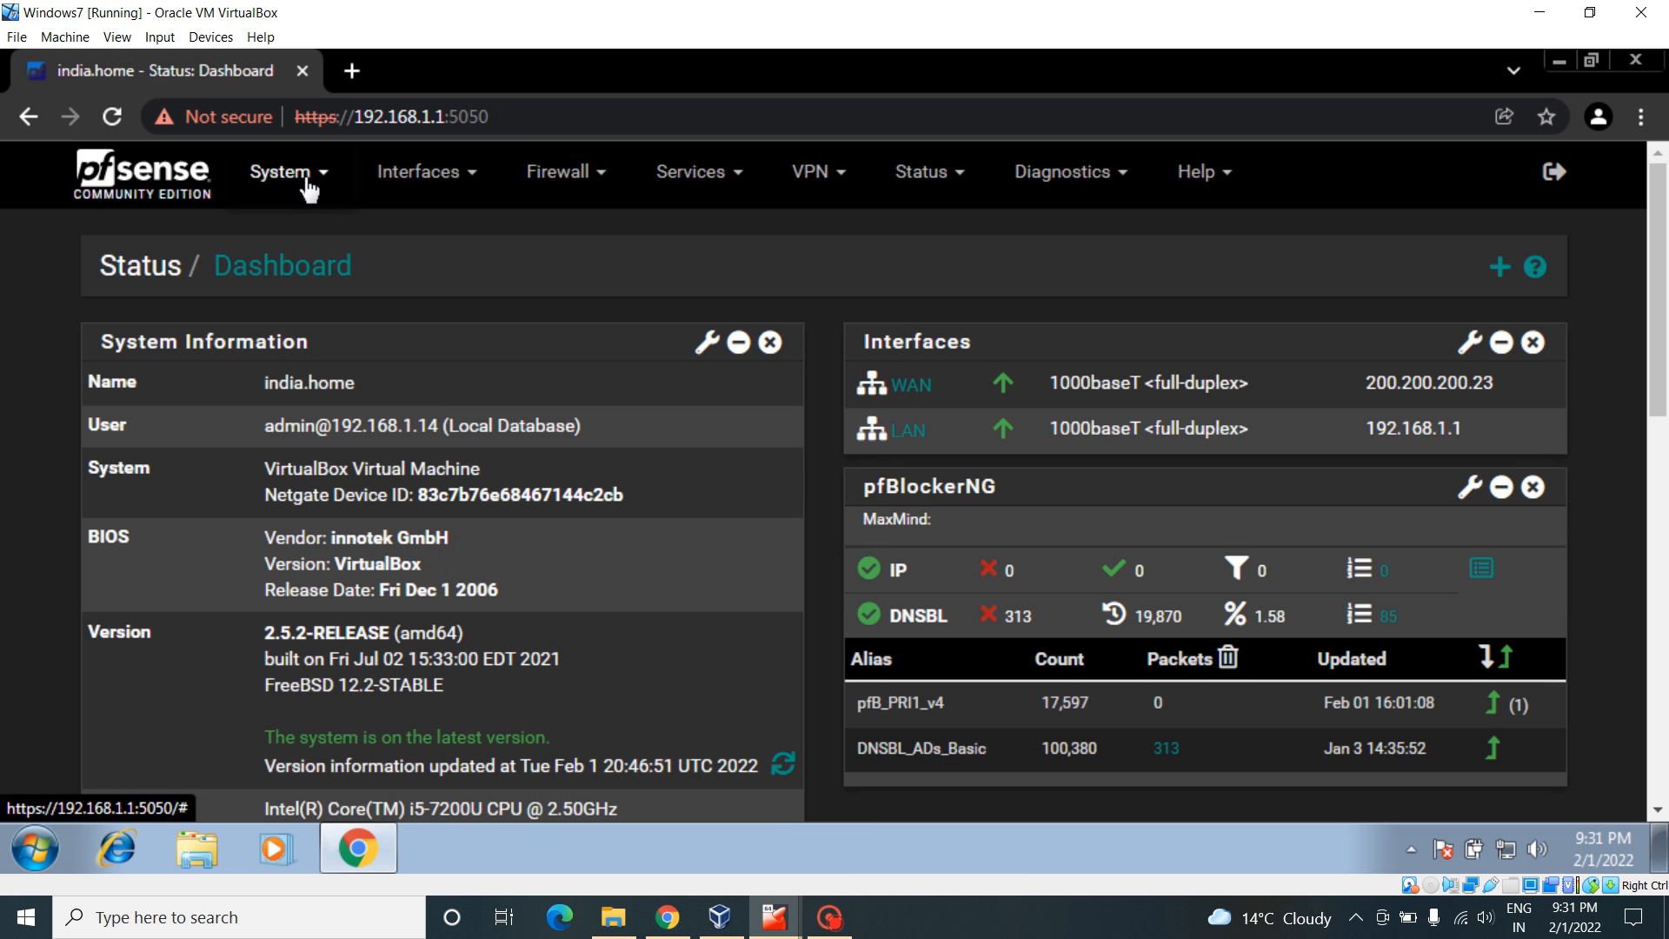
Step: Open the package manager's available packages and search for "squid proxy"
{"action": "left_click", "coordinate": [305, 176]}
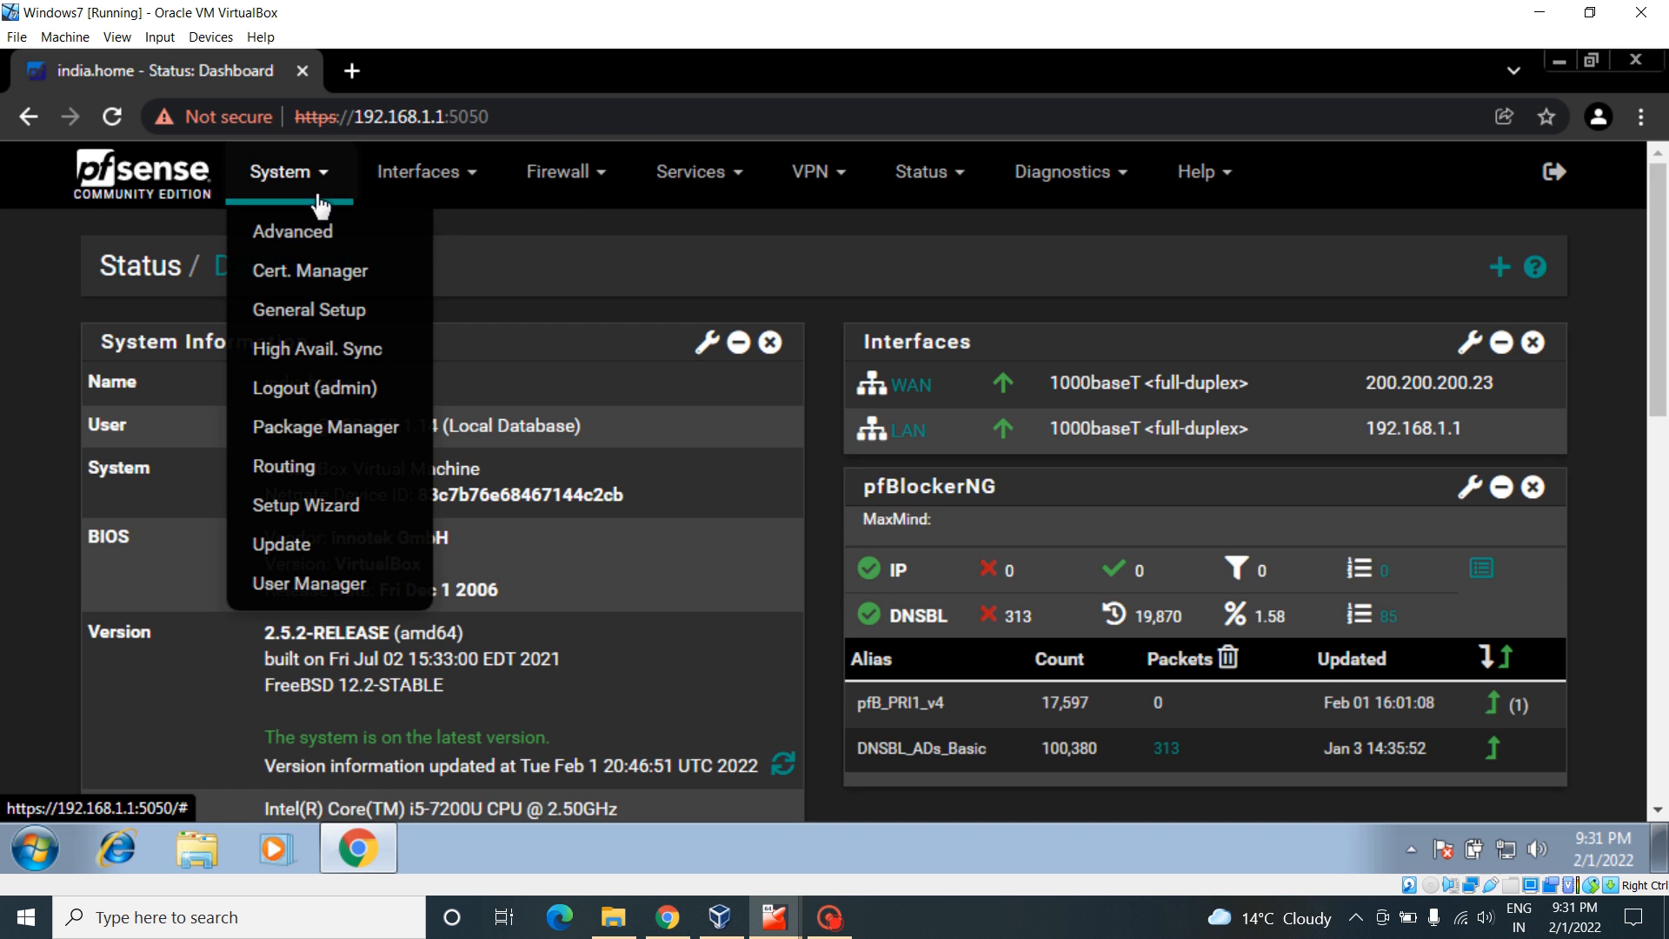
{"action": "left_click", "coordinate": [336, 430]}
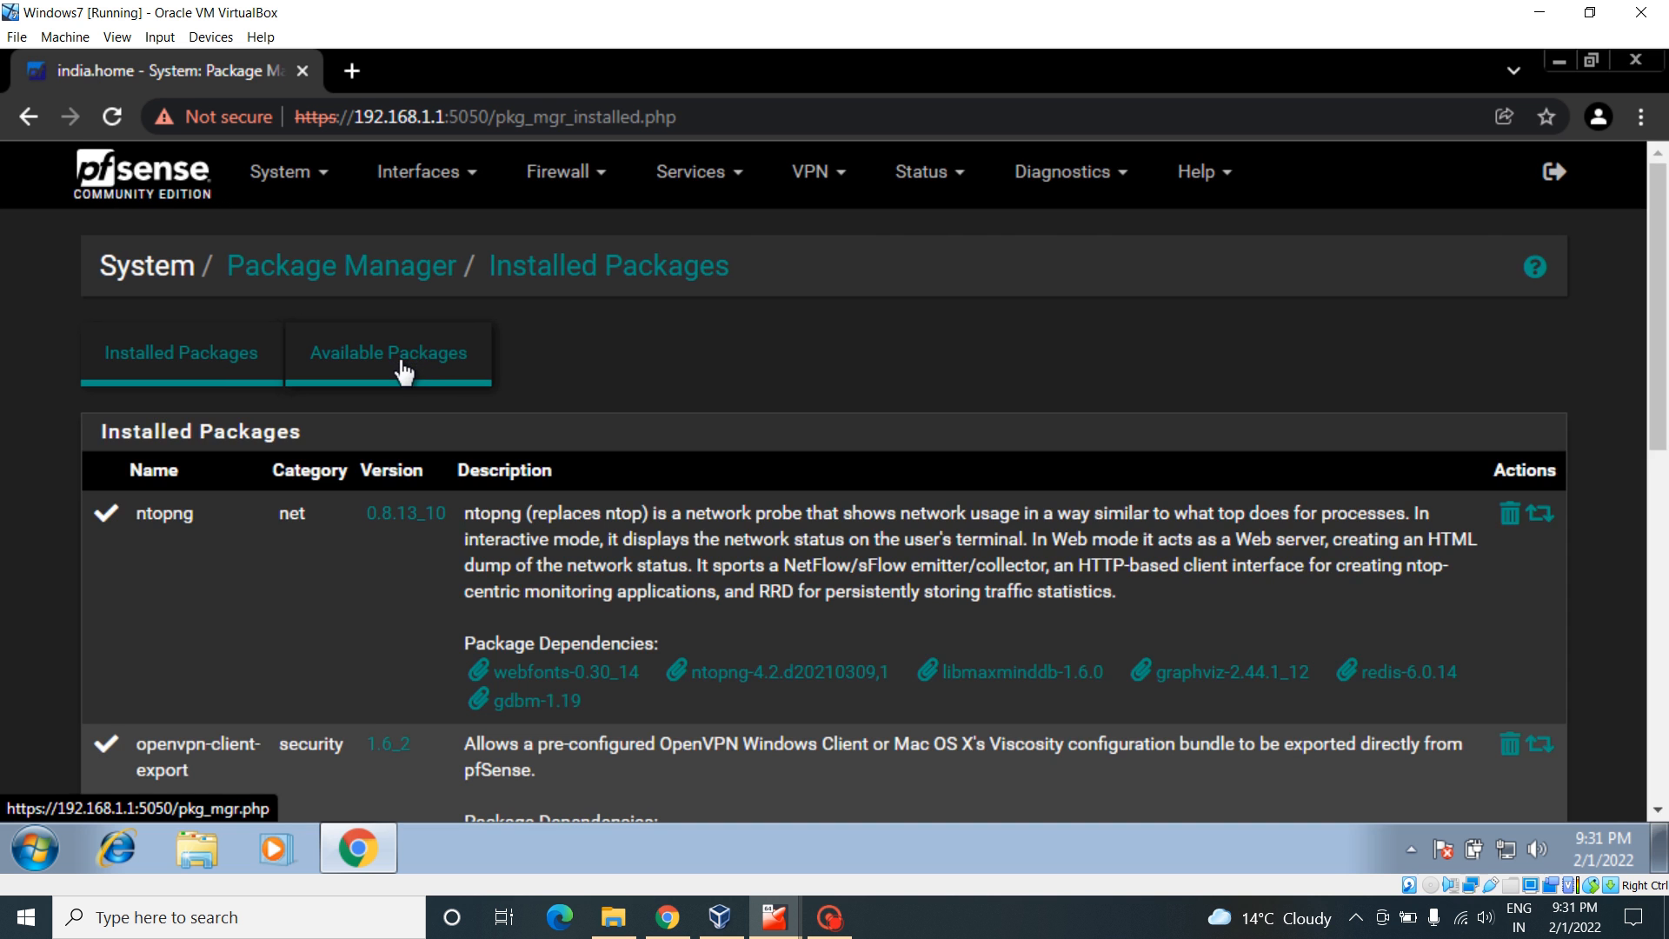
{"action": "left_click", "coordinate": [402, 371]}
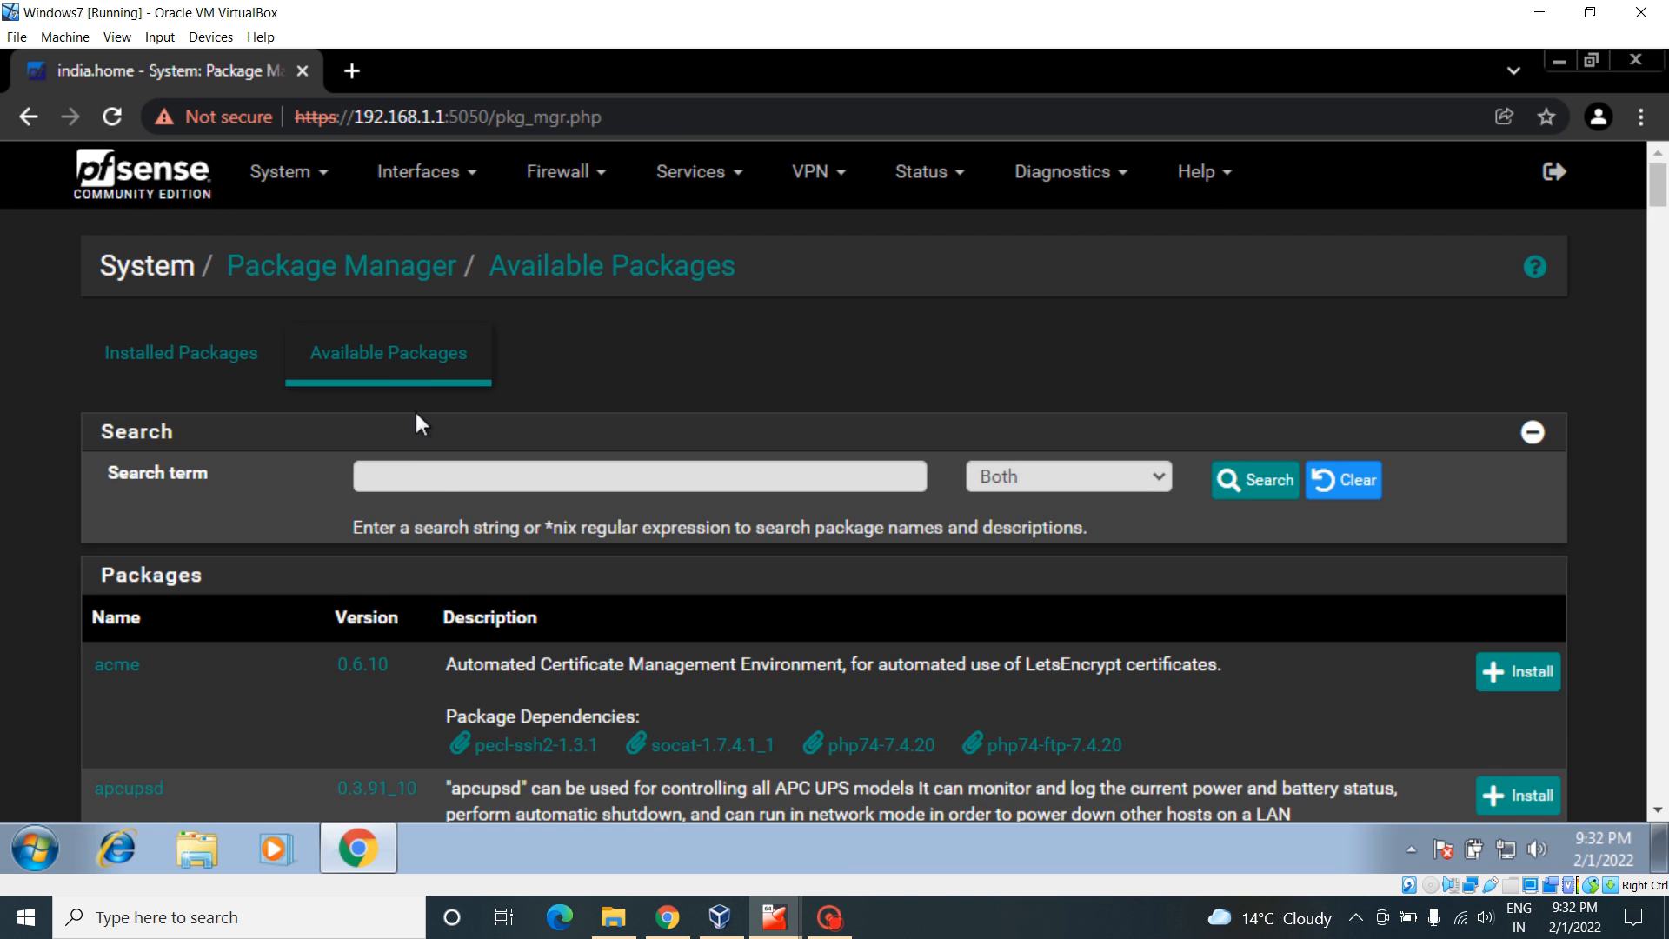
{"action": "left_click", "coordinate": [430, 476]}
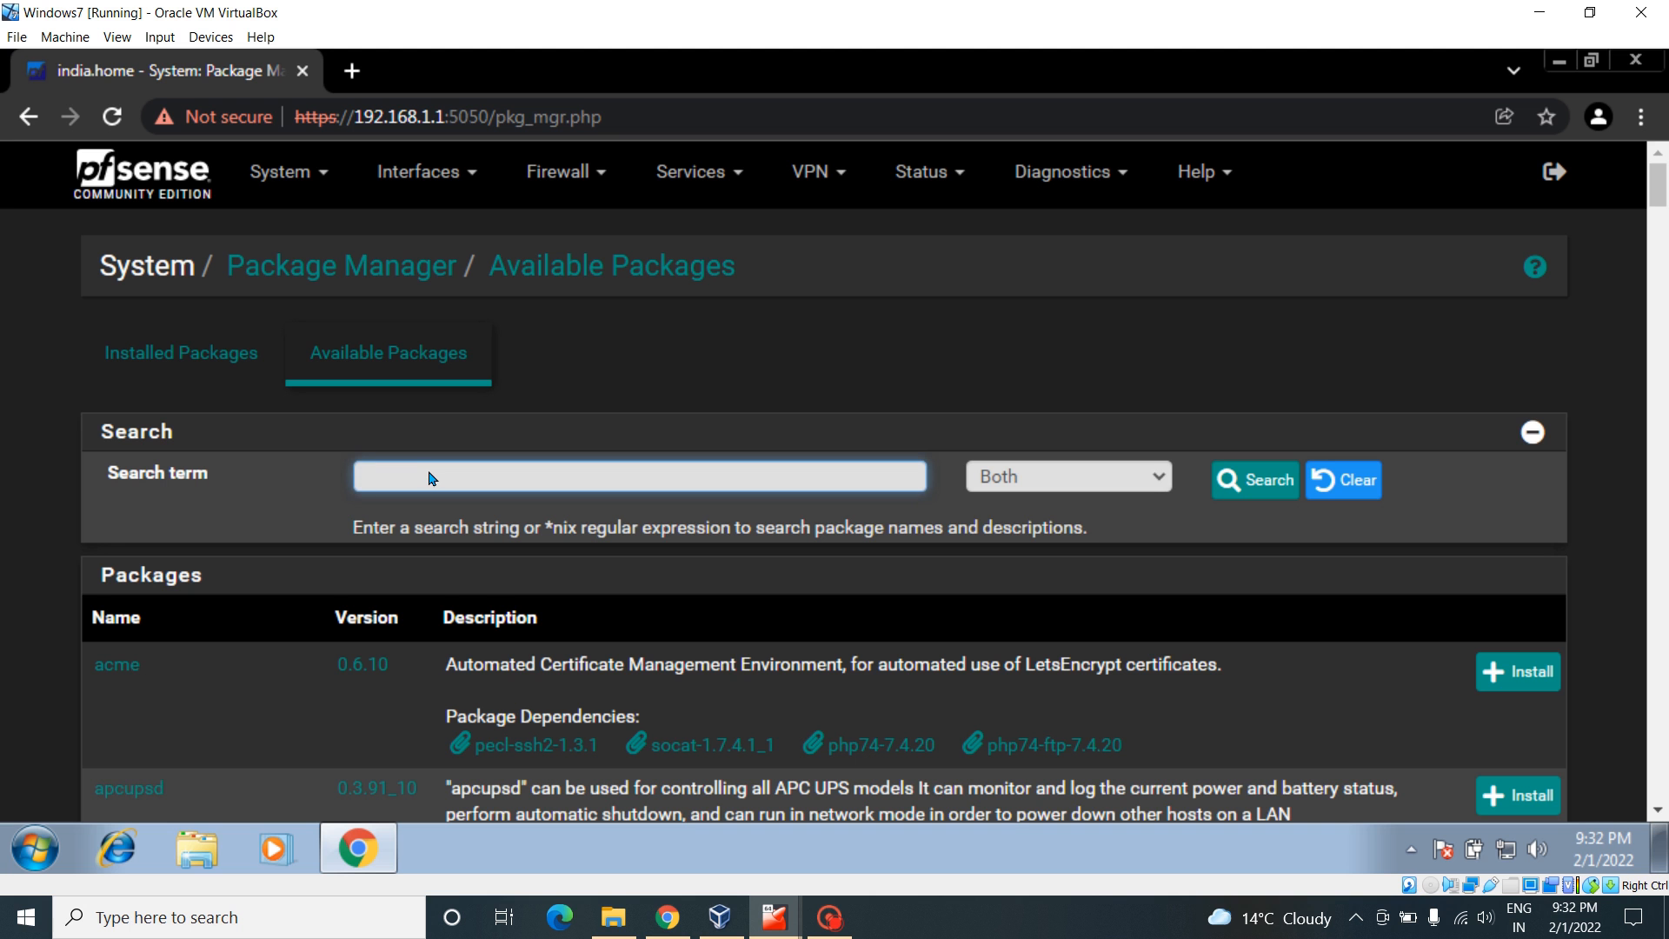
{"action": "type", "text": "squid proxy"}
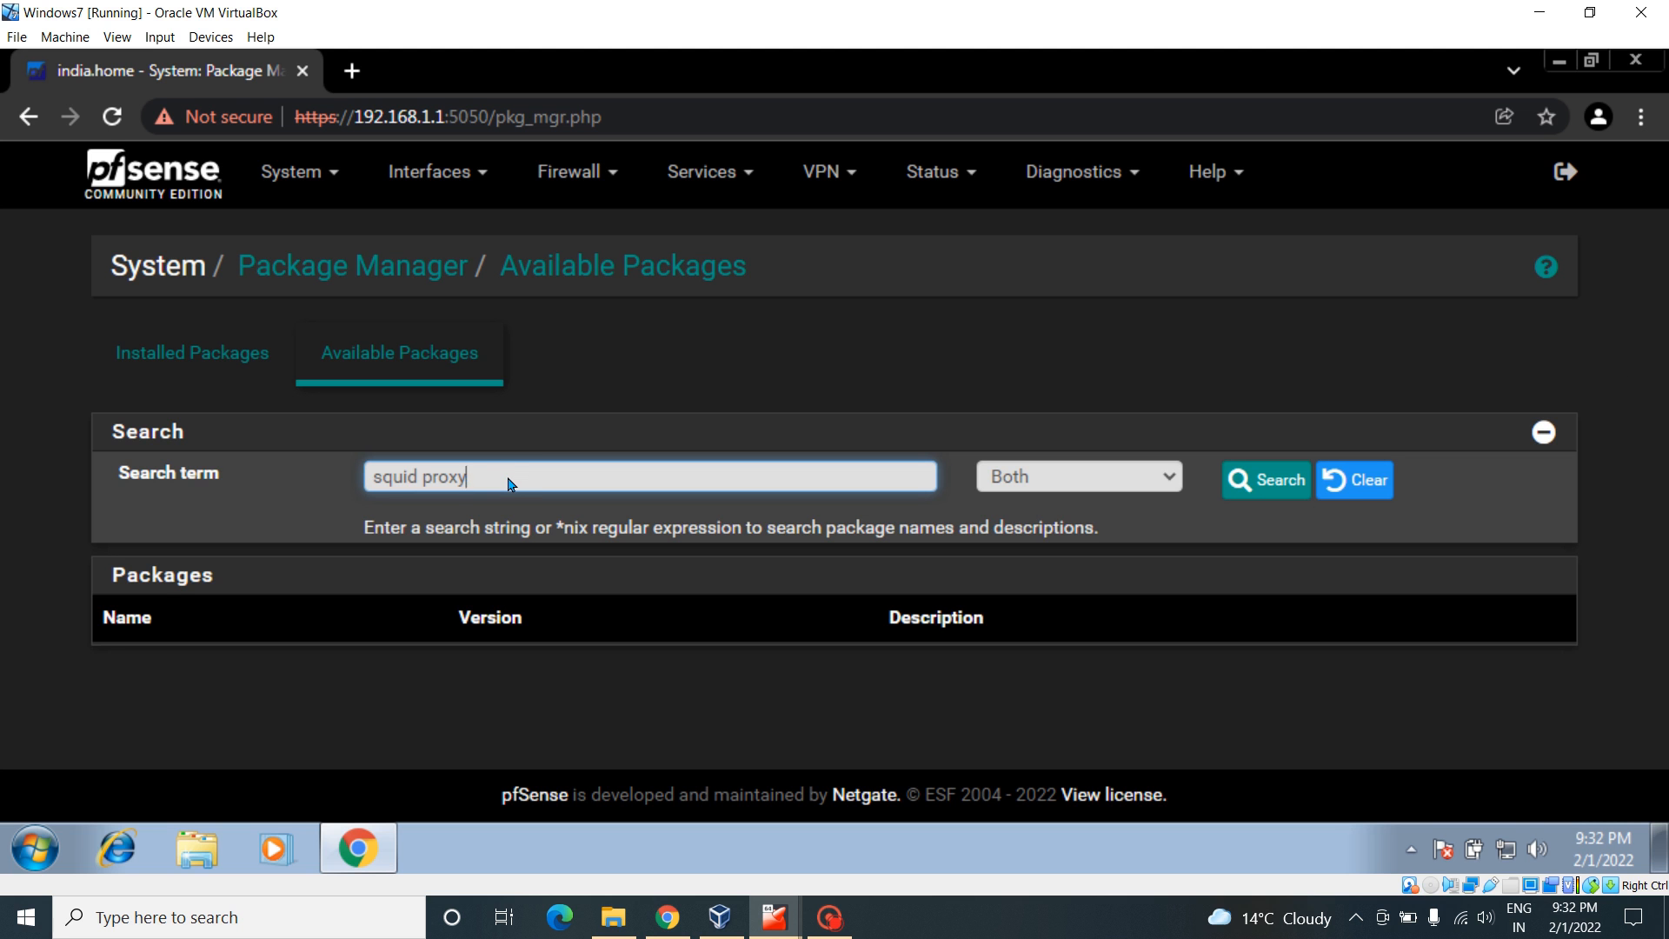
Step: Shorten the package search term to "squid" and look through the matching available packages
{"action": "key", "text": "BackSpace"}
{"action": "key", "text": "BackSpace"}
{"action": "key", "text": "BackSpace"}
{"action": "key", "text": "BackSpace"}
{"action": "key", "text": "BackSpace"}
{"action": "key", "text": "BackSpace"}
{"action": "key", "text": "Return"}
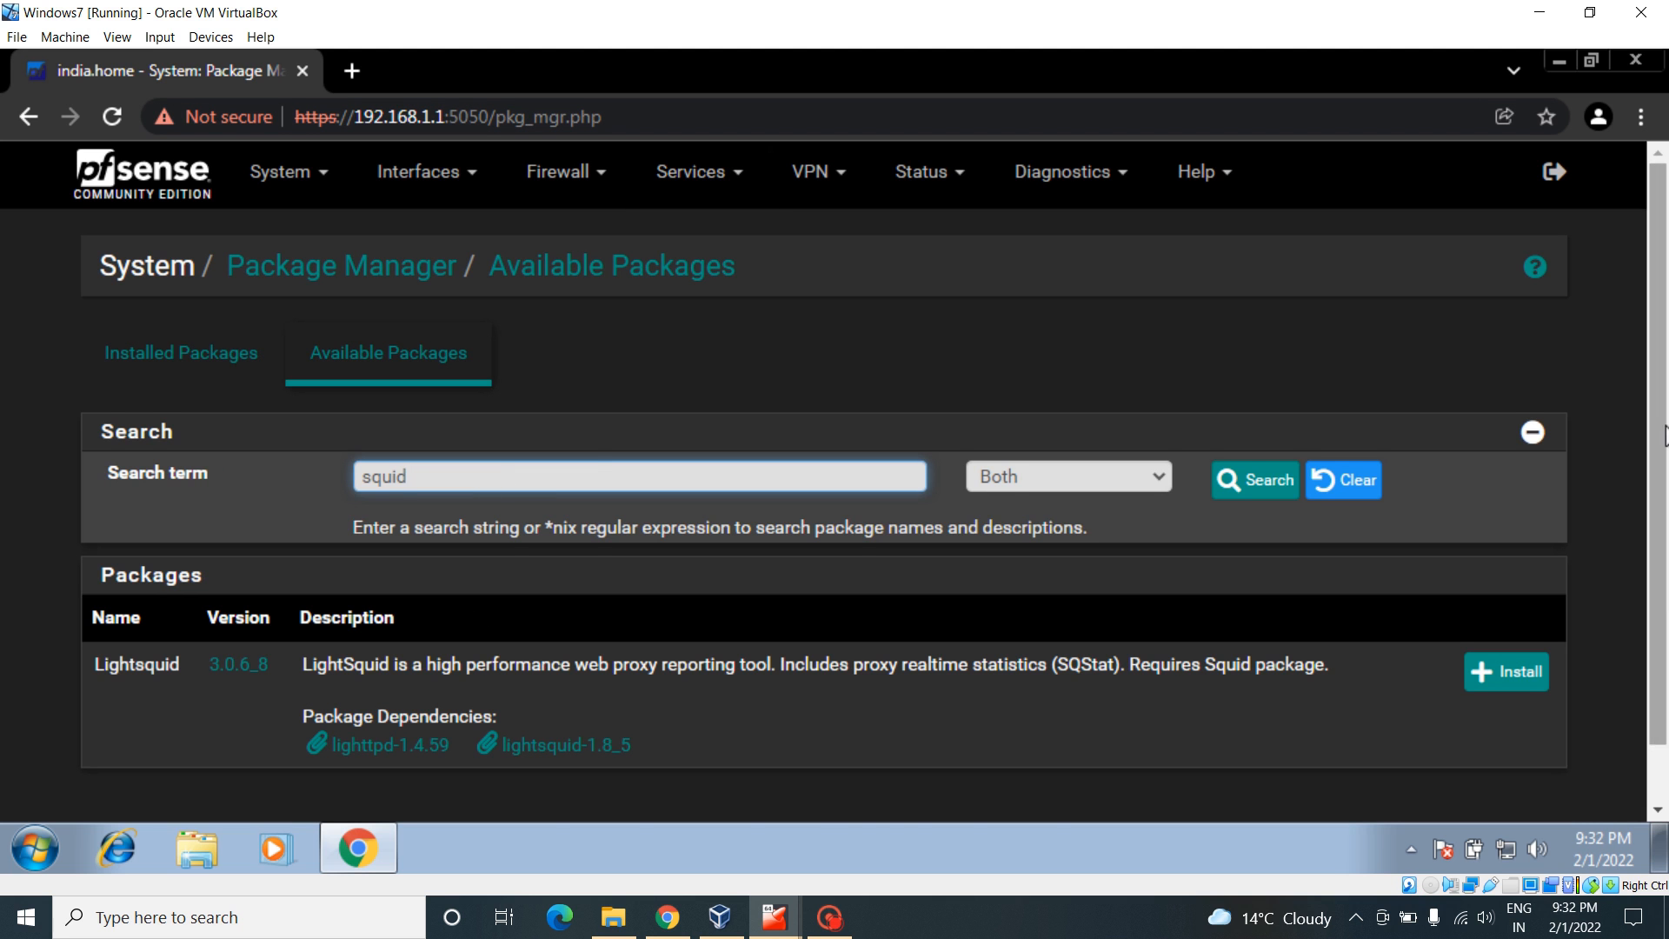
{"action": "scroll", "coordinate": [1665, 417], "scroll_direction": "down", "scroll_amount": 1}
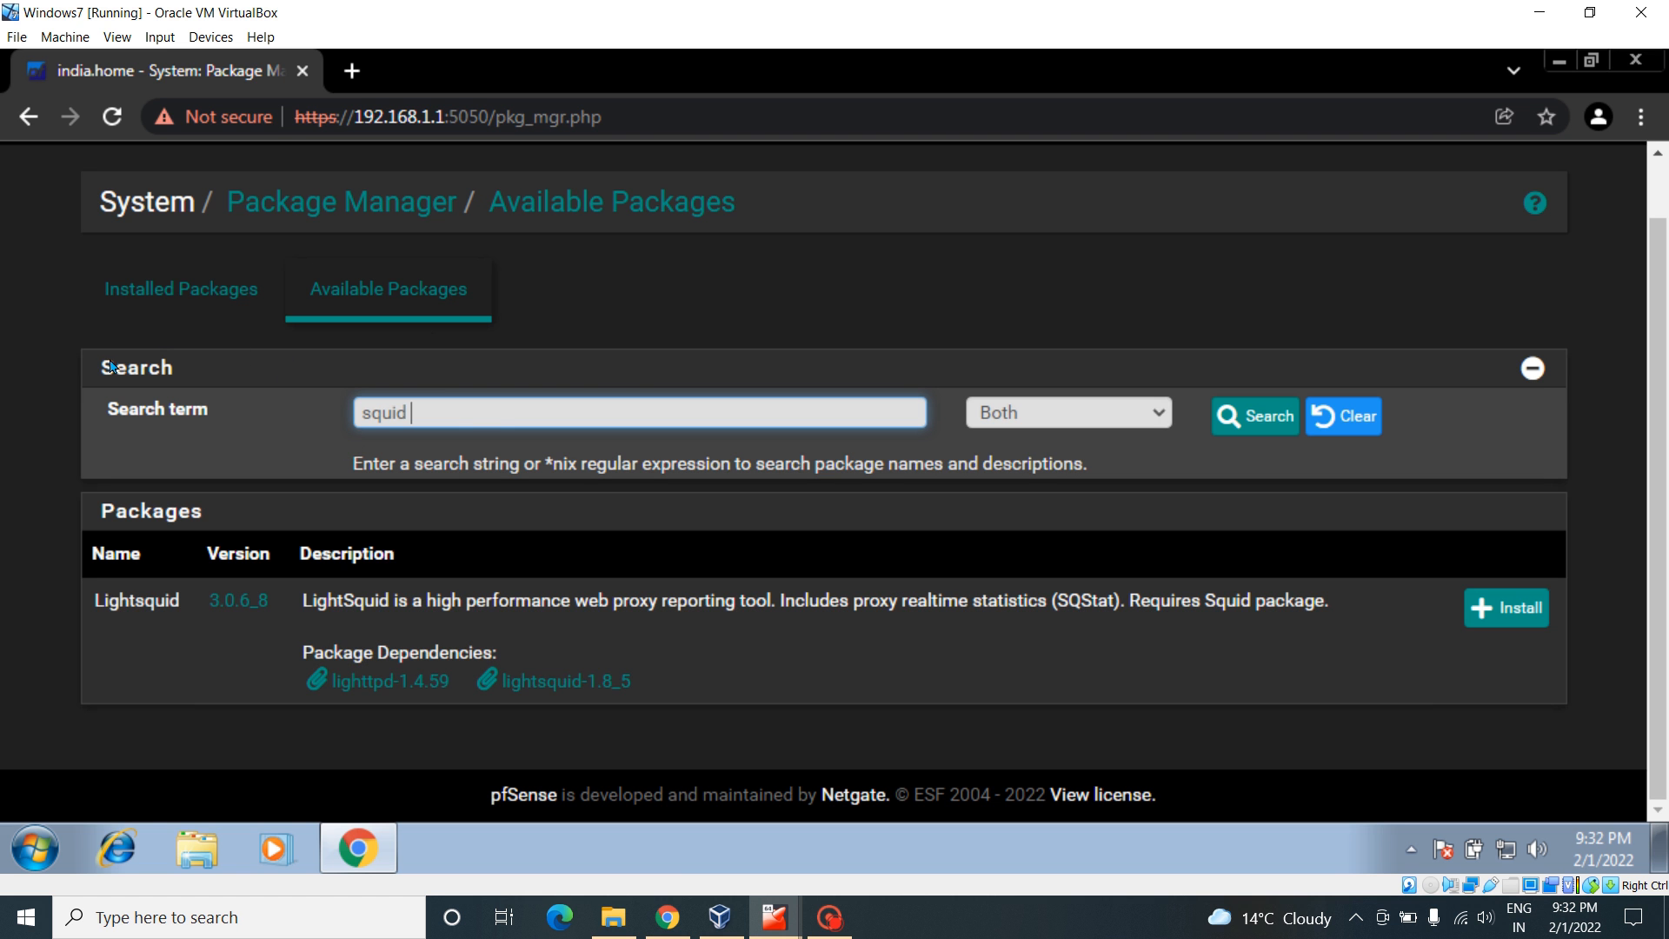
Step: Check the list of installed packages for the squid package
{"action": "left_click", "coordinate": [209, 297]}
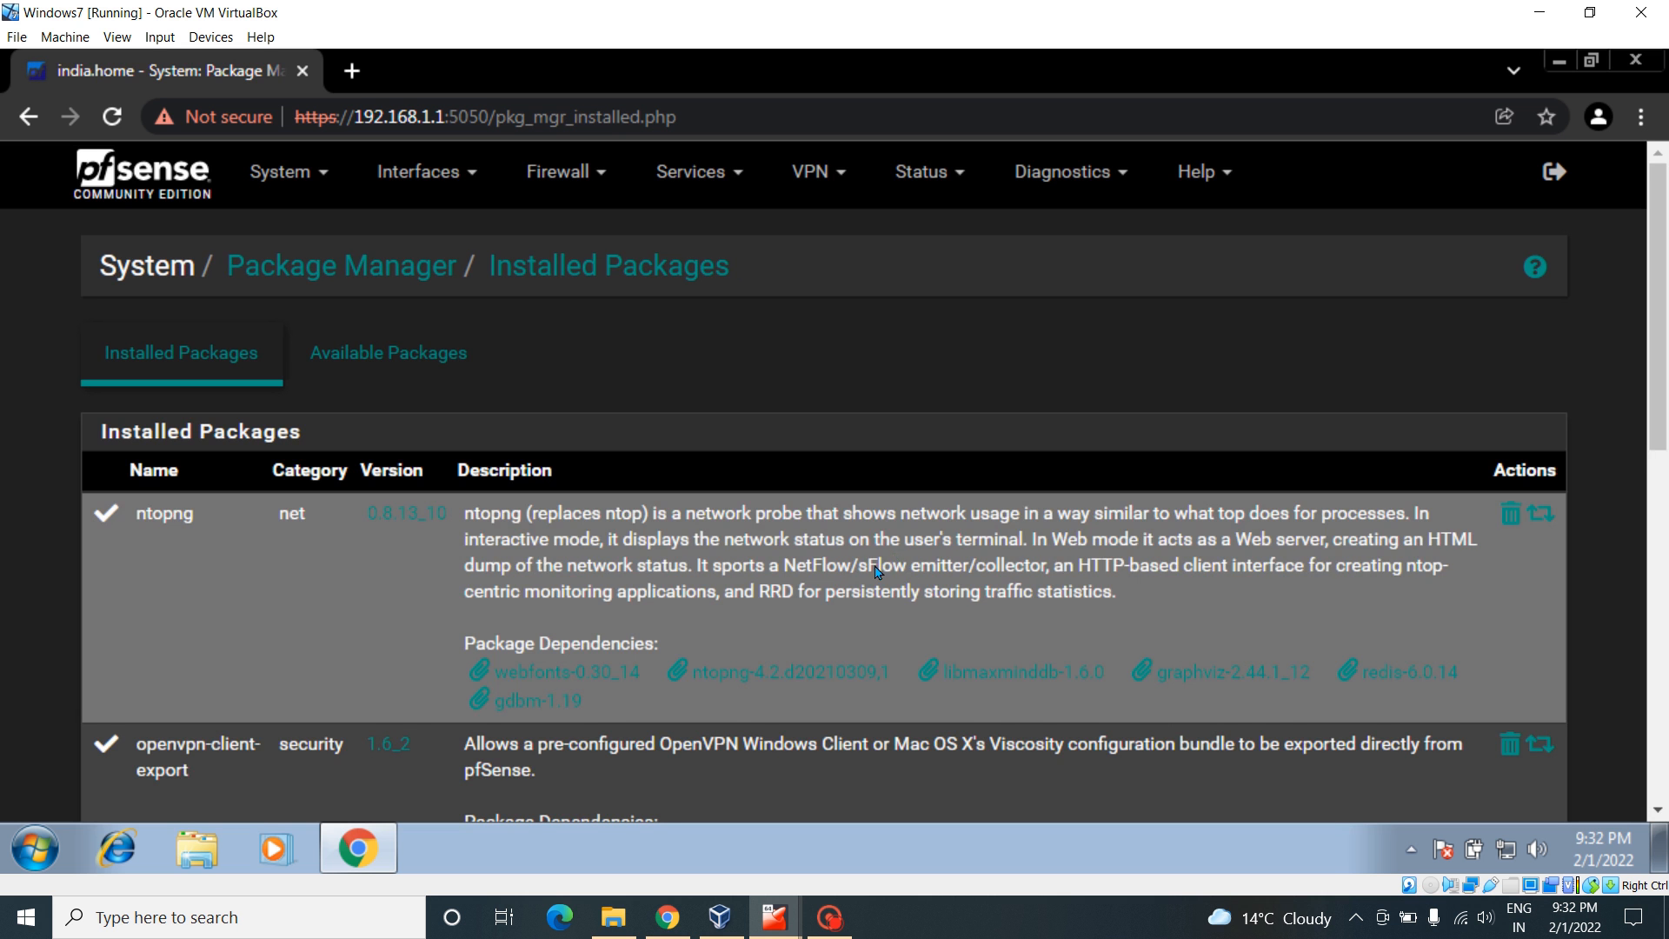
{"action": "scroll", "coordinate": [895, 394], "scroll_direction": "down", "scroll_amount": 1}
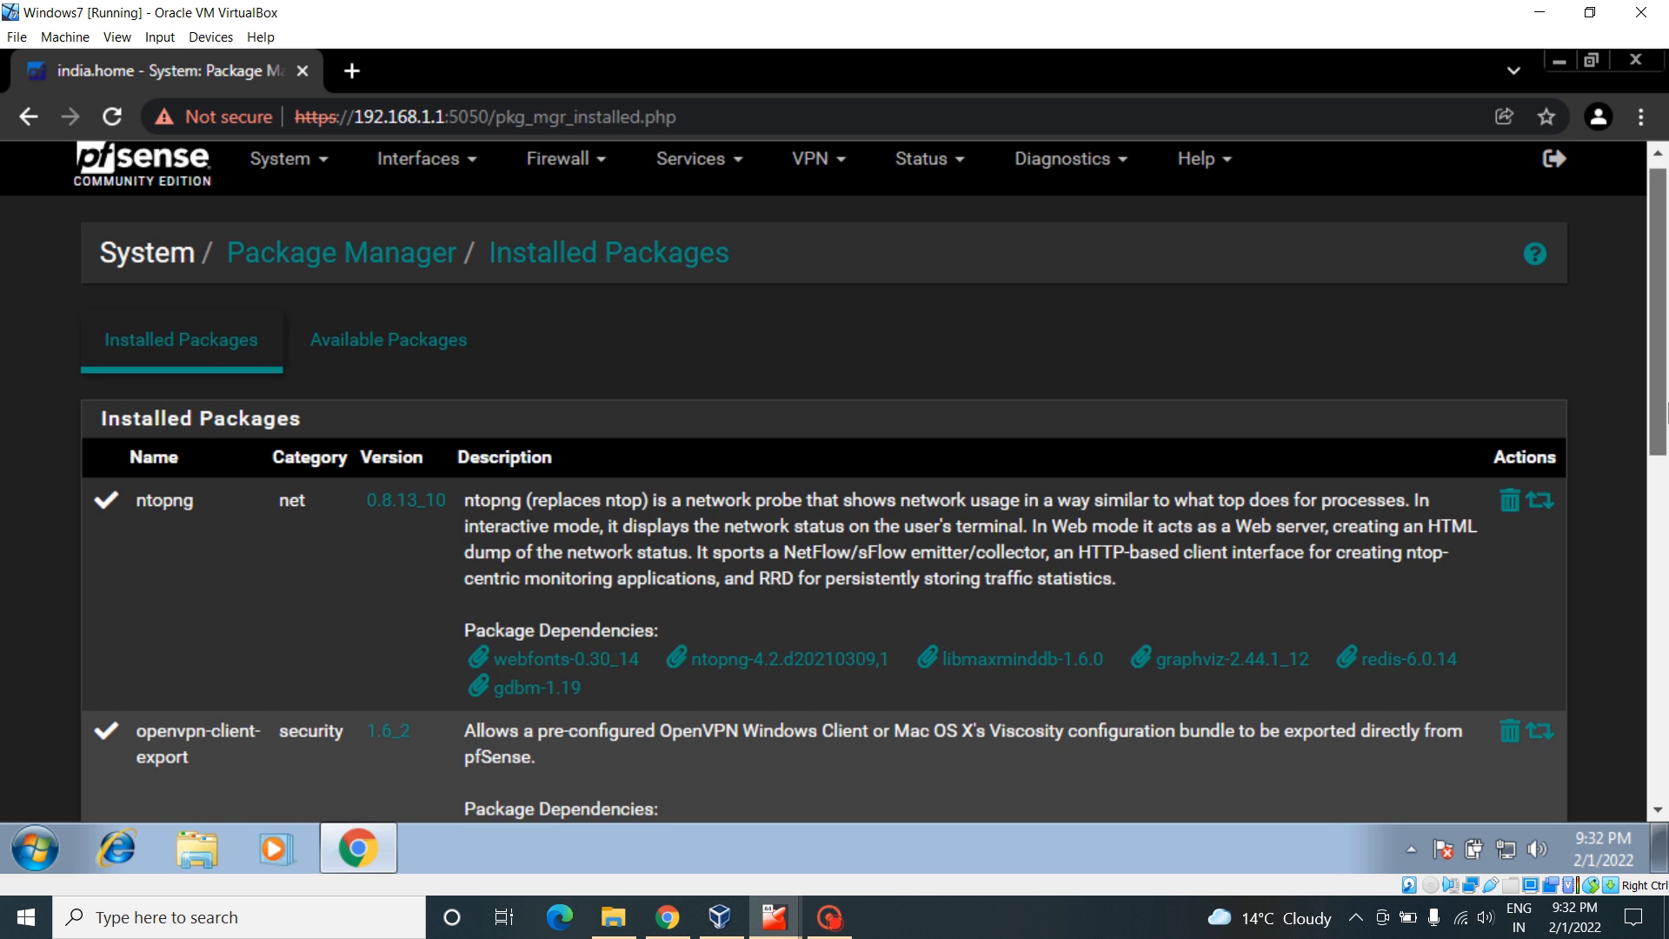
{"action": "scroll", "coordinate": [869, 478], "scroll_direction": "down", "scroll_amount": 7}
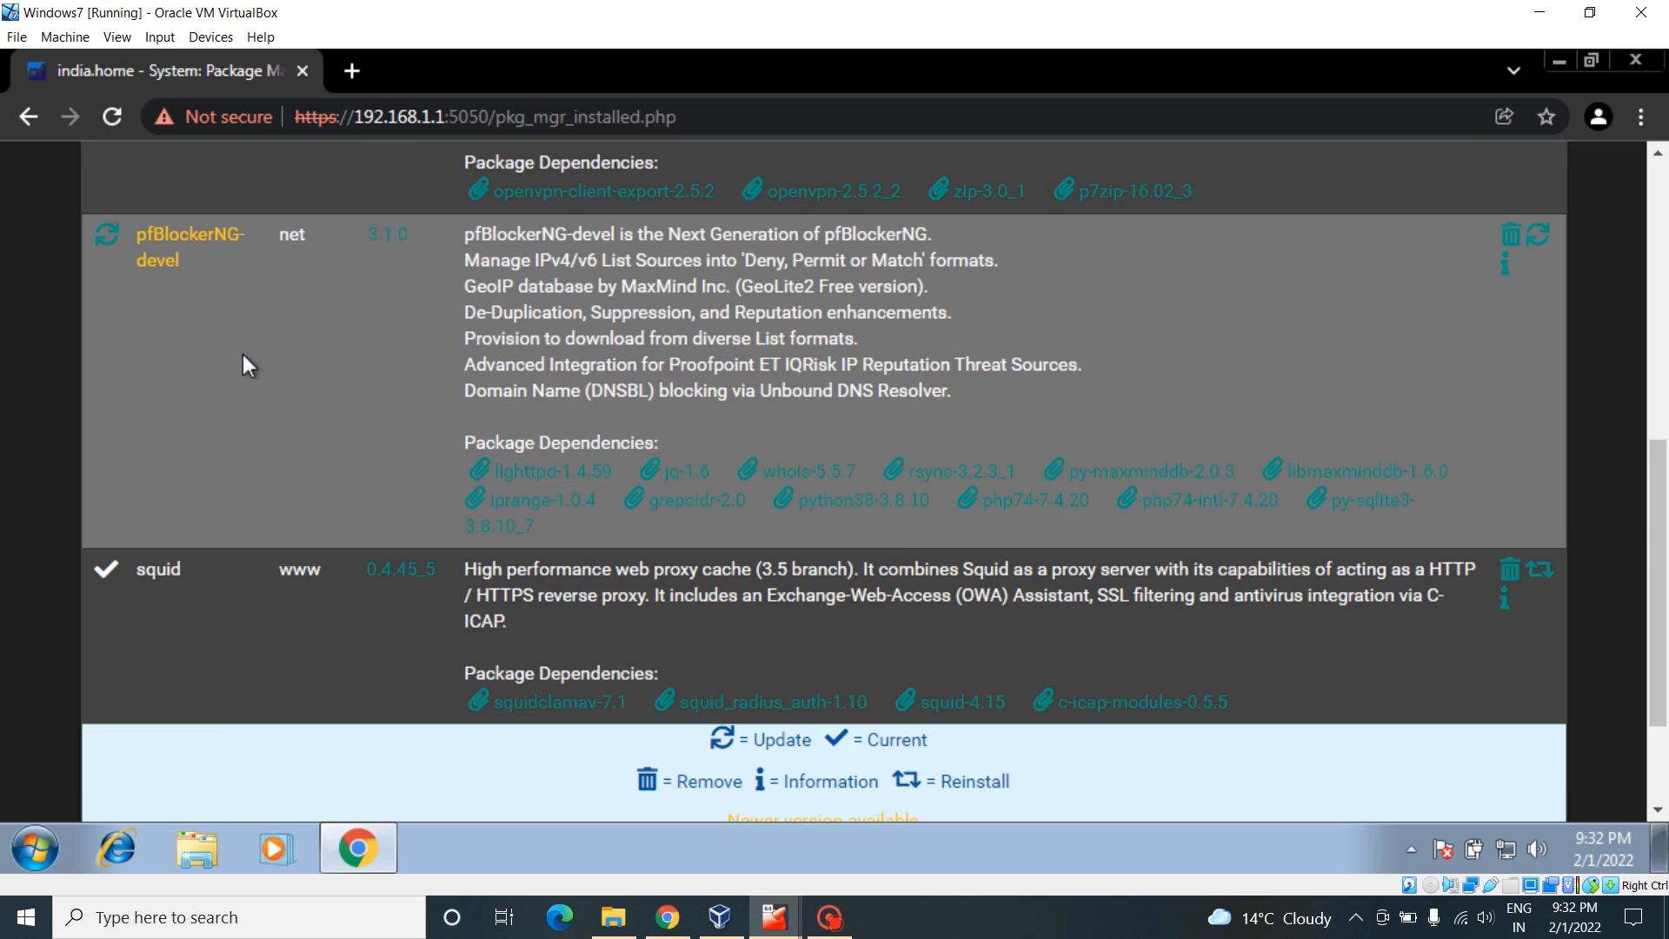
{"action": "scroll", "coordinate": [1659, 696], "scroll_direction": "down", "scroll_amount": 2}
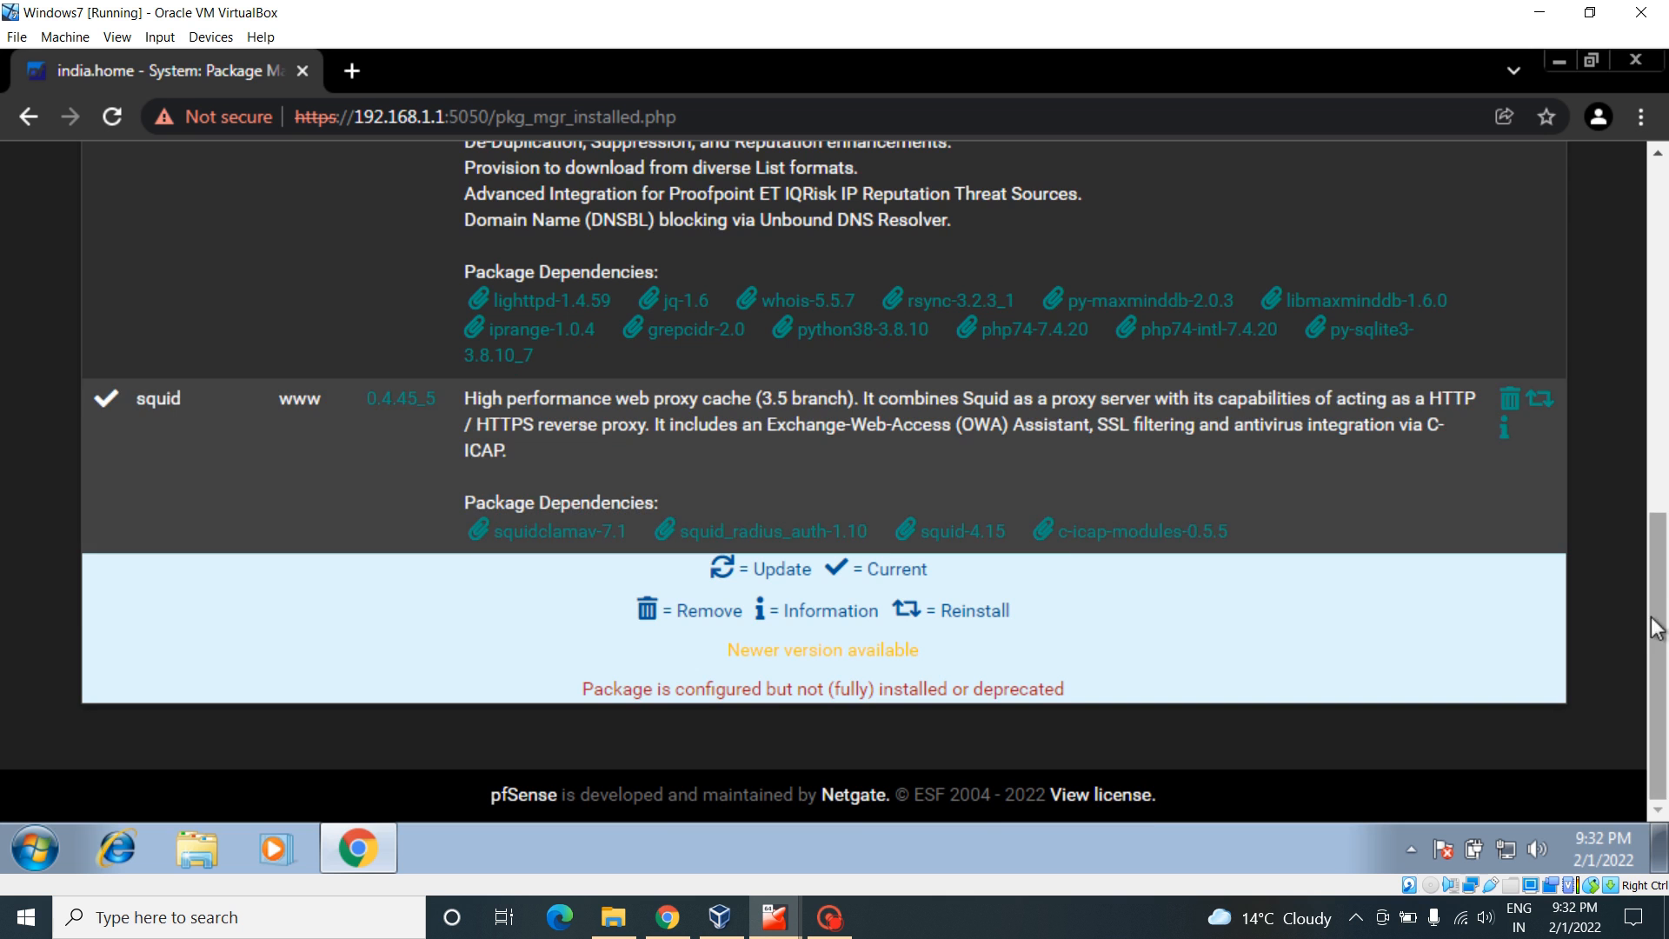
{"action": "left_click_drag", "start_coordinate": [1656, 626], "coordinate": [1656, 265]}
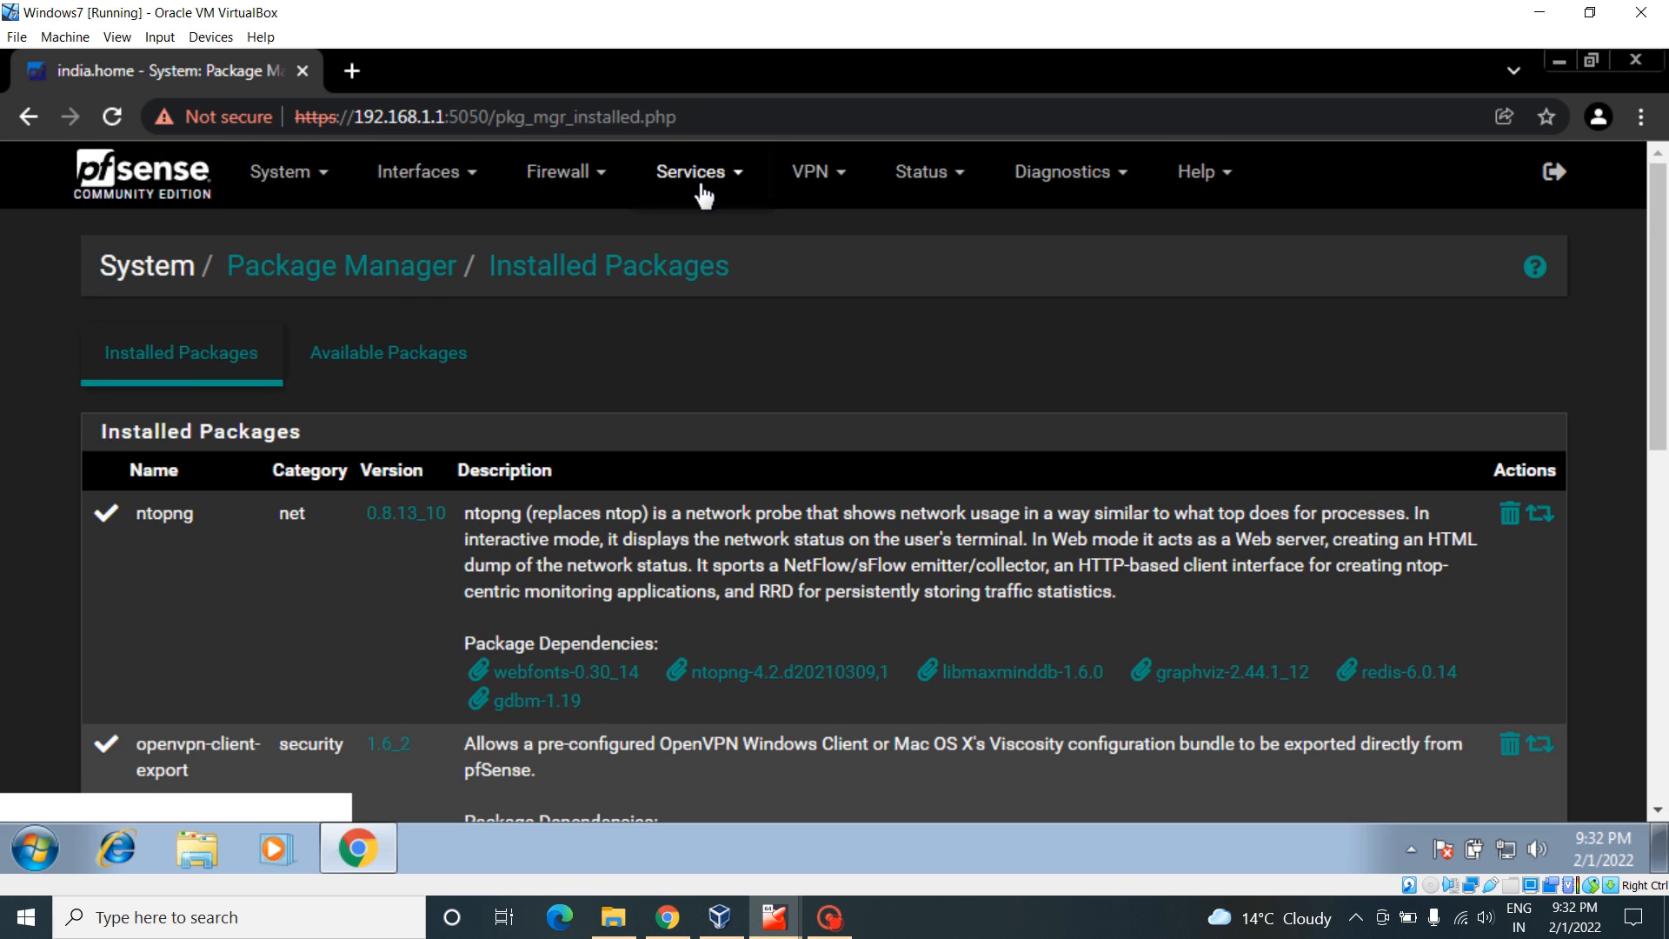
Step: Open the Squid Proxy Server configuration and look over the general cache settings of its local cache
{"action": "left_click", "coordinate": [709, 177]}
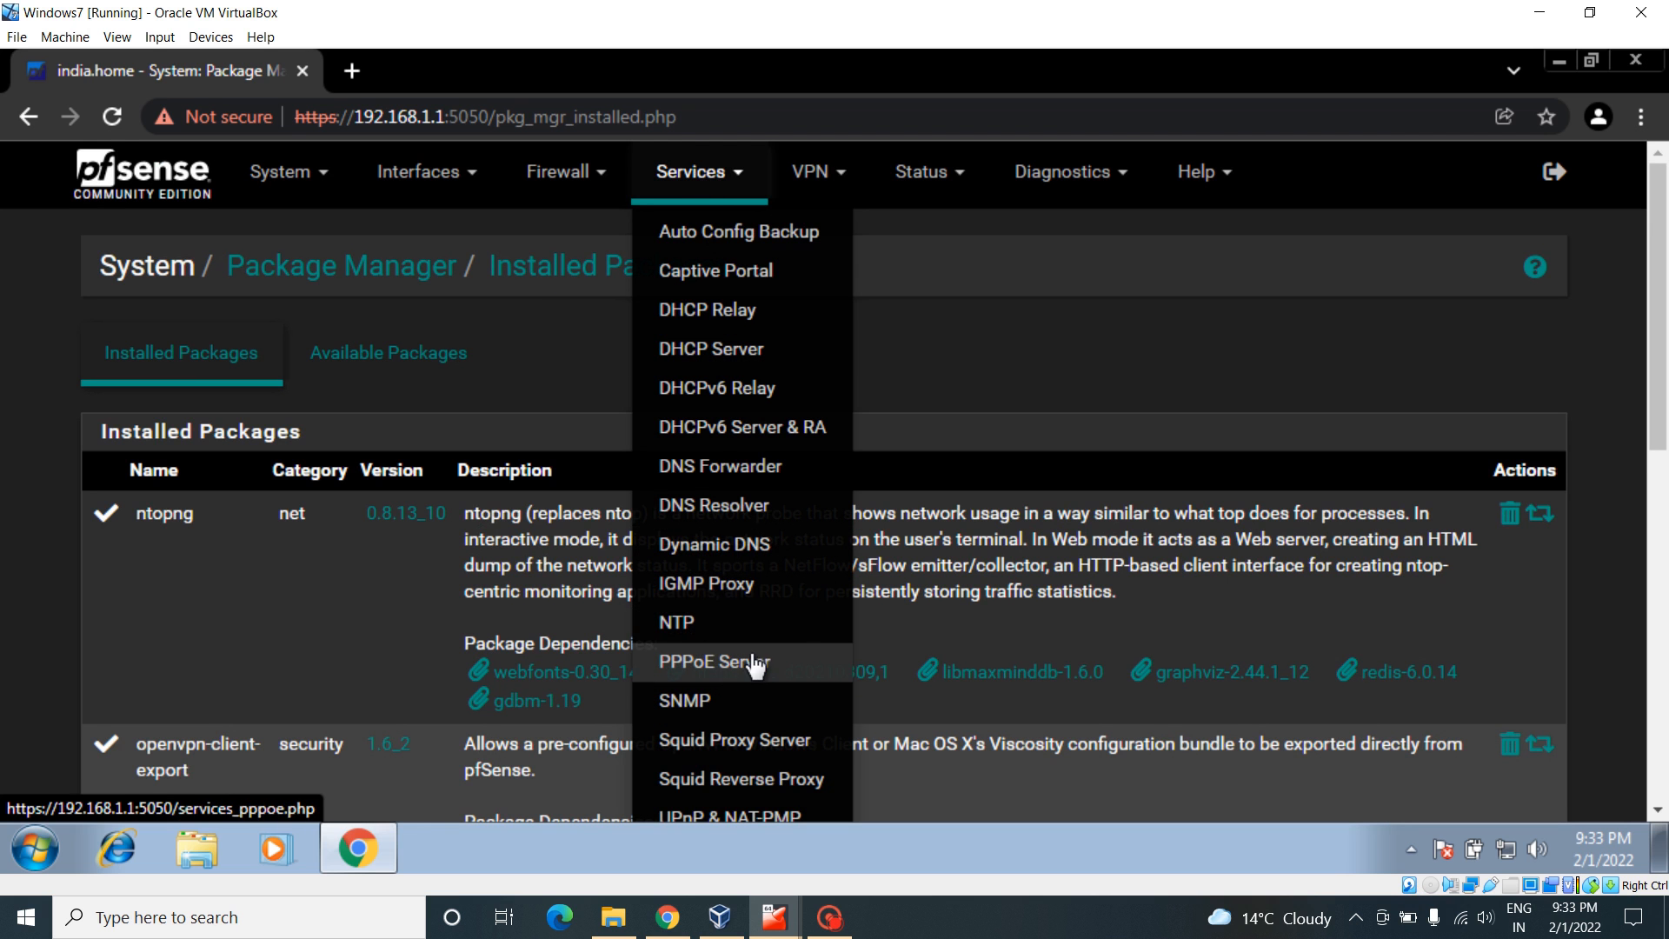
{"action": "left_click", "coordinate": [763, 746]}
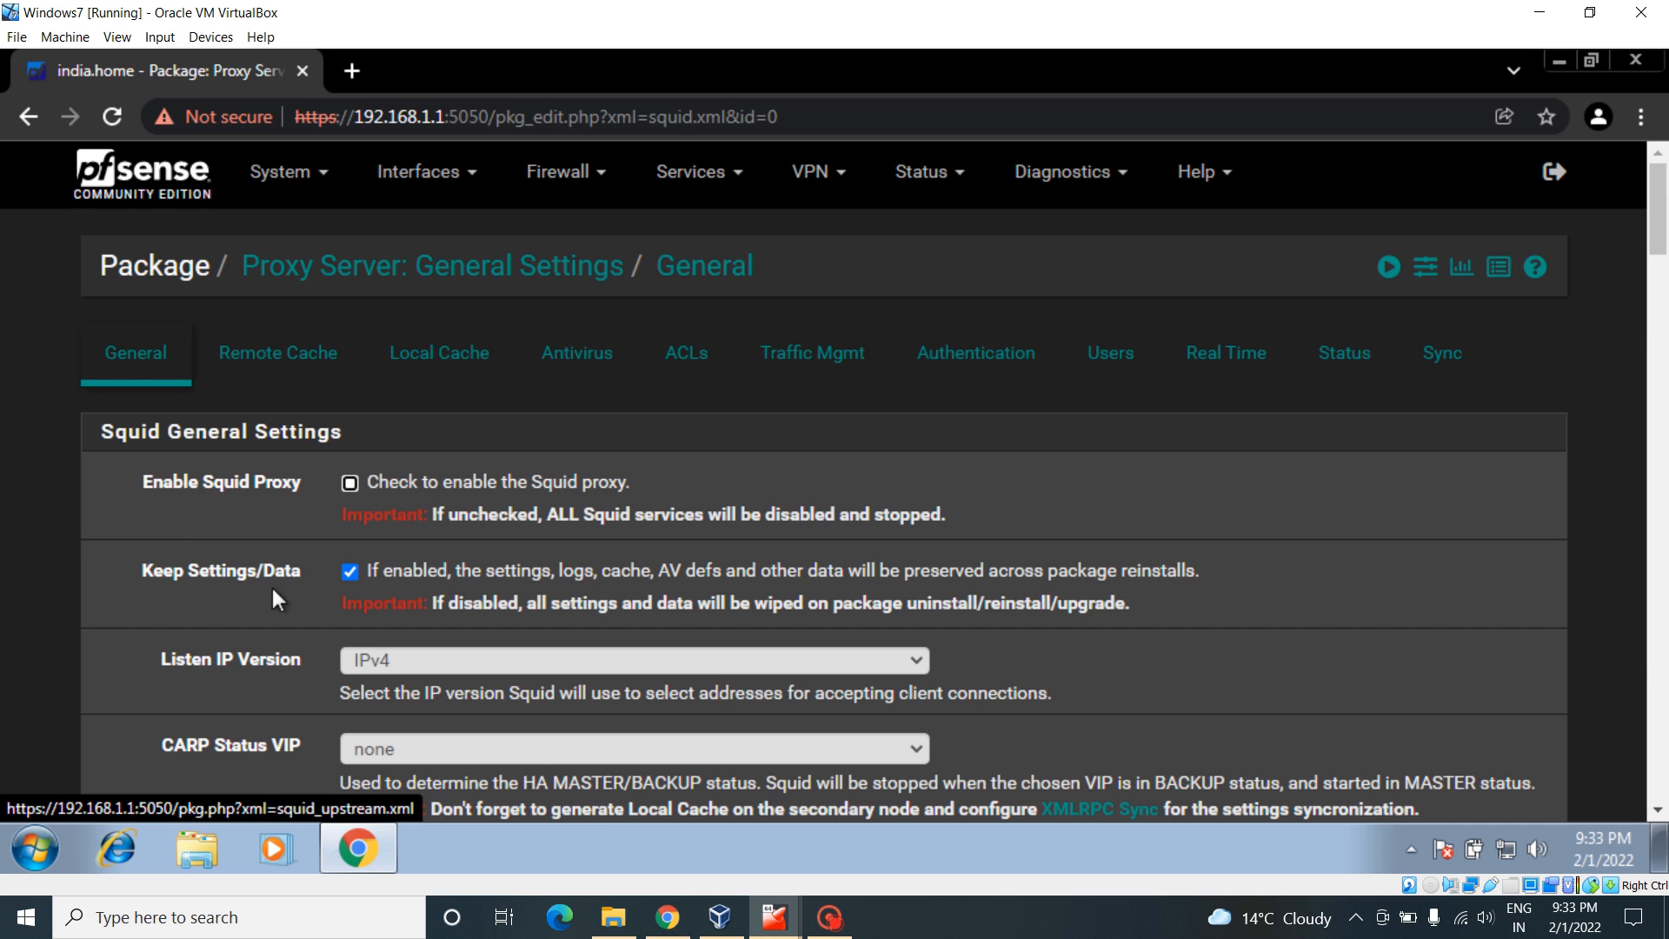
{"action": "left_click", "coordinate": [439, 355]}
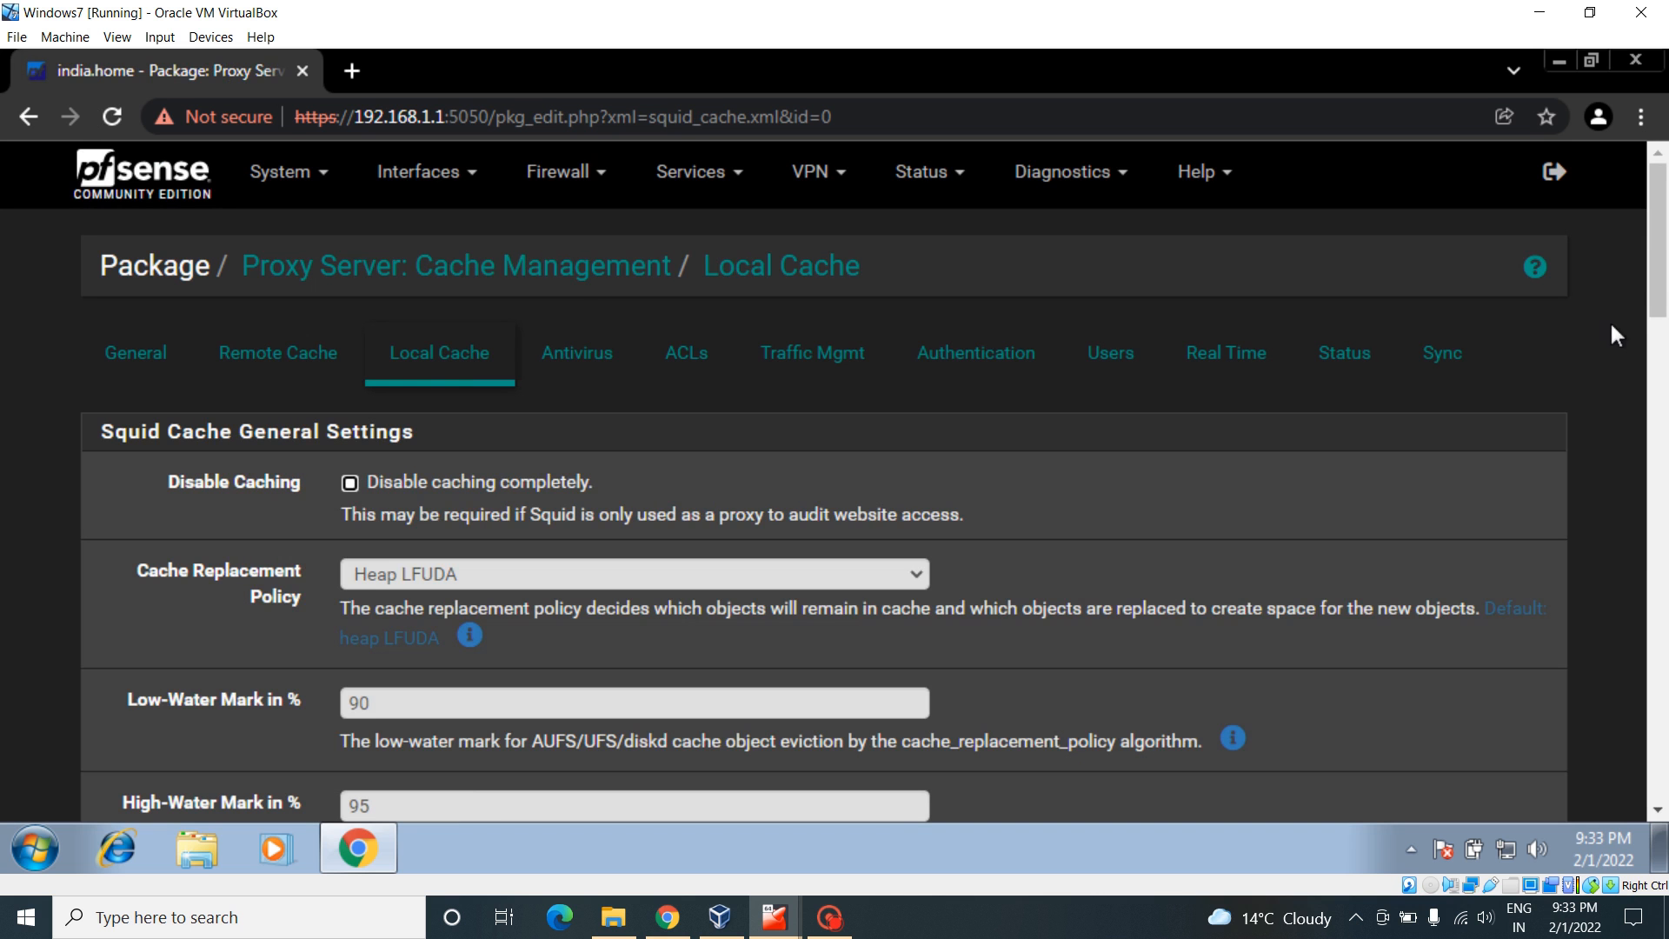
{"action": "left_click_drag", "start_coordinate": [1664, 242], "coordinate": [1666, 322]}
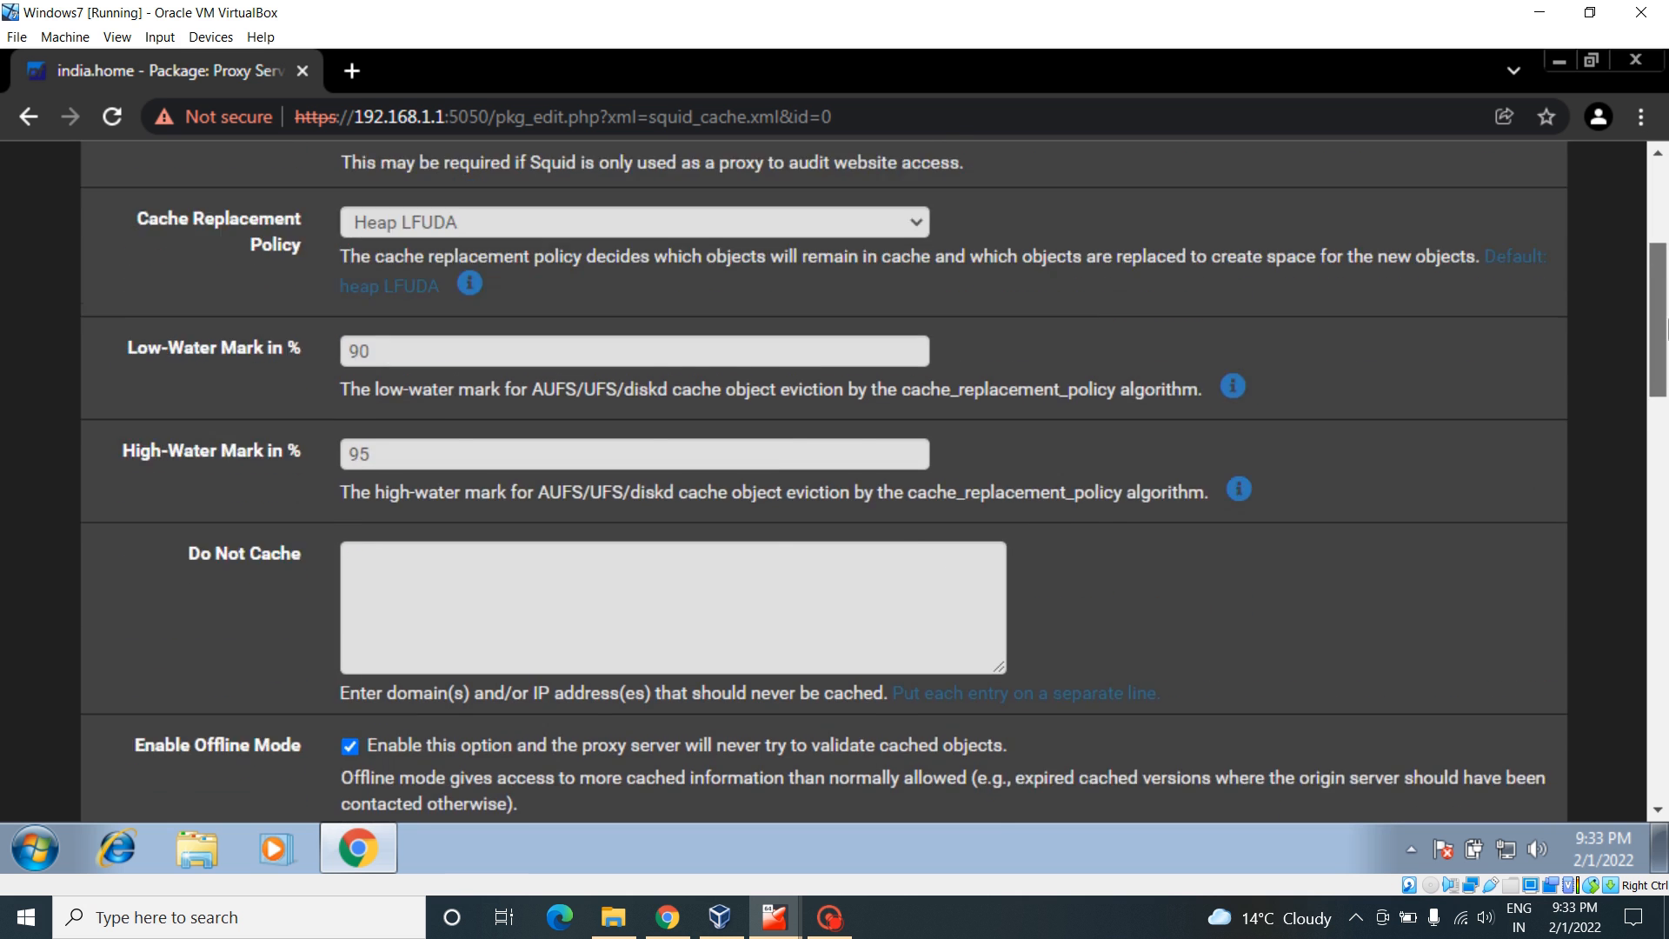
{"action": "scroll", "coordinate": [1565, 318], "scroll_direction": "up", "scroll_amount": 2}
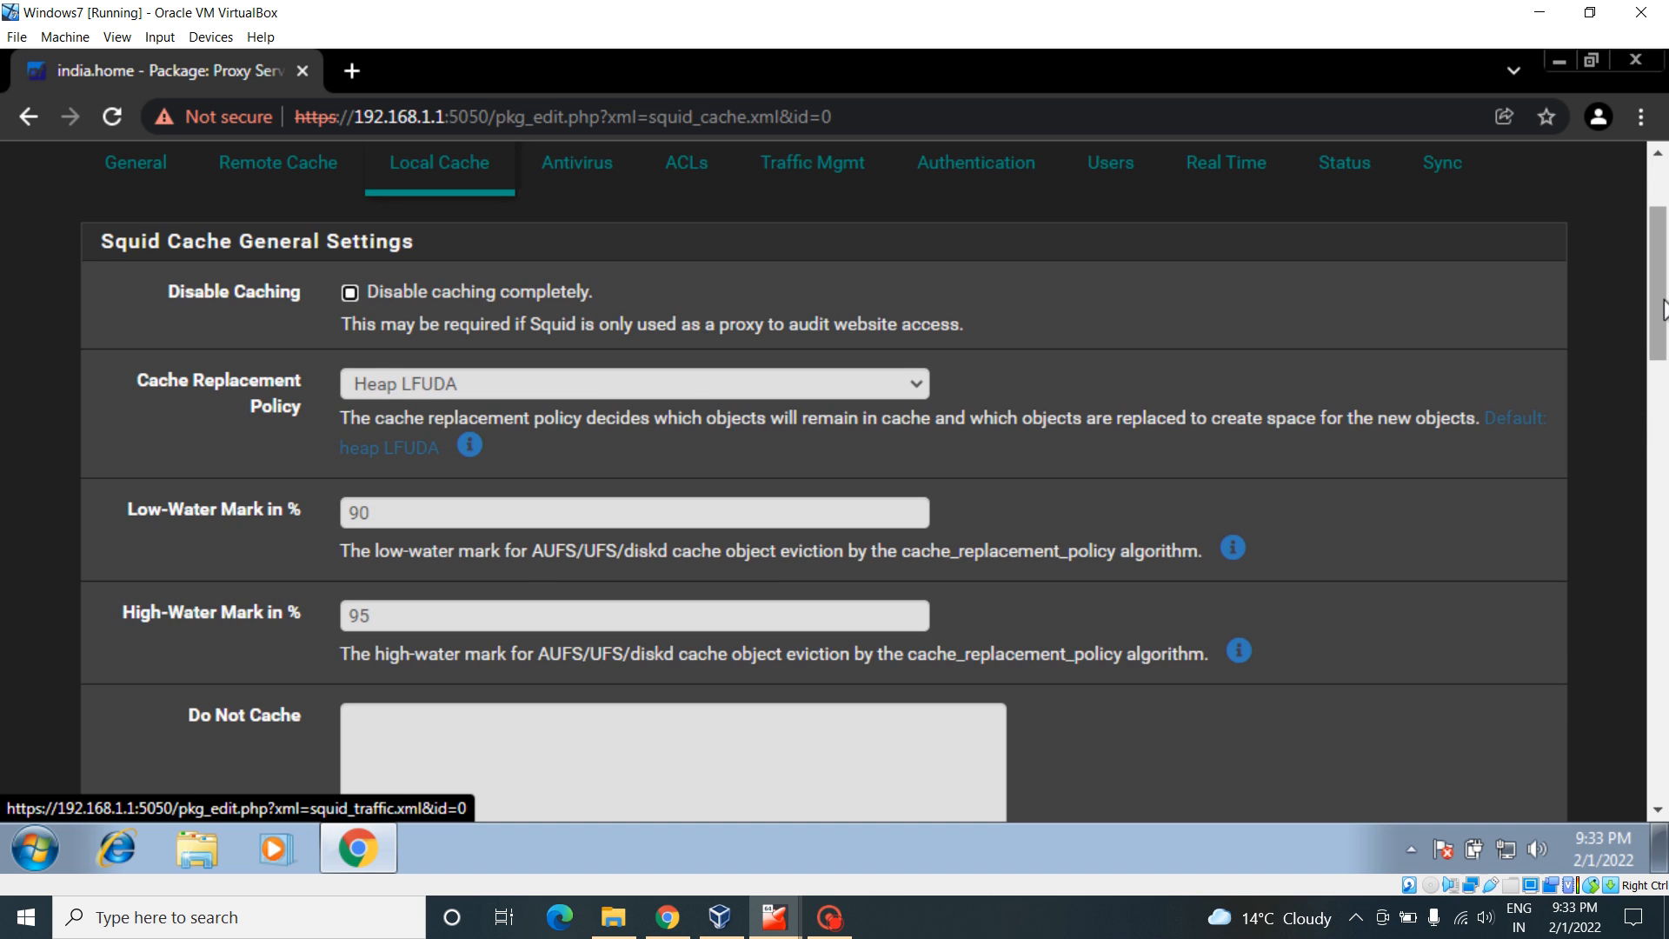
{"action": "left_click_drag", "start_coordinate": [1663, 308], "coordinate": [1665, 264]}
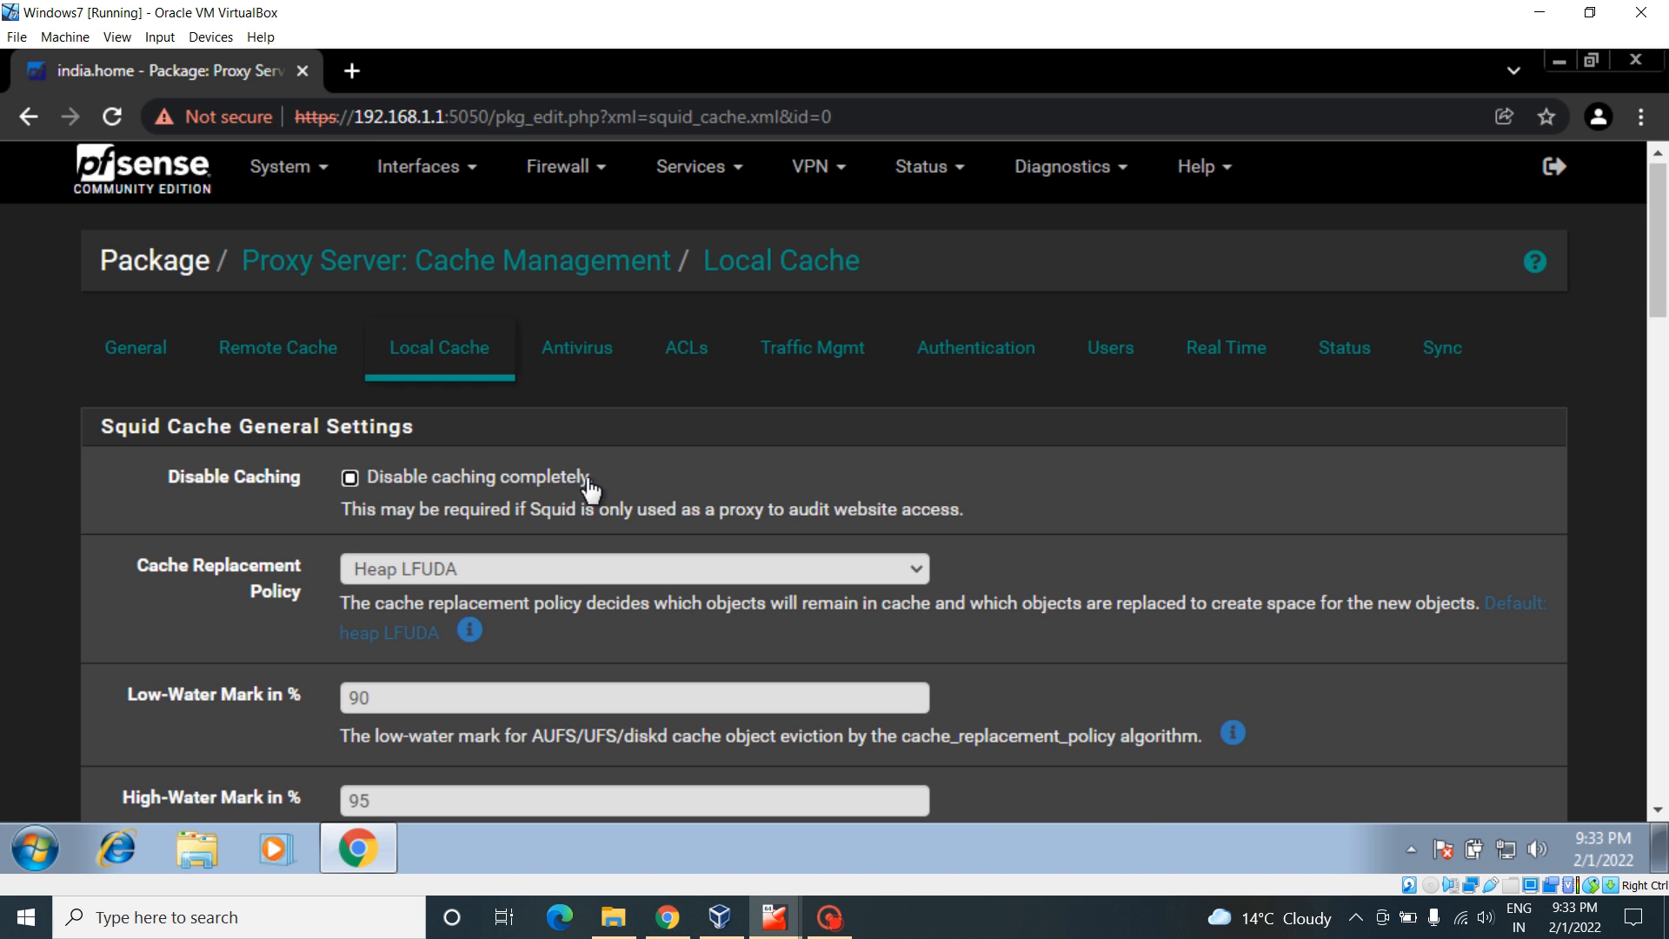
Step: Open a new remote cache entry and review its general settings and upstream authentication options
{"action": "left_click", "coordinate": [265, 347]}
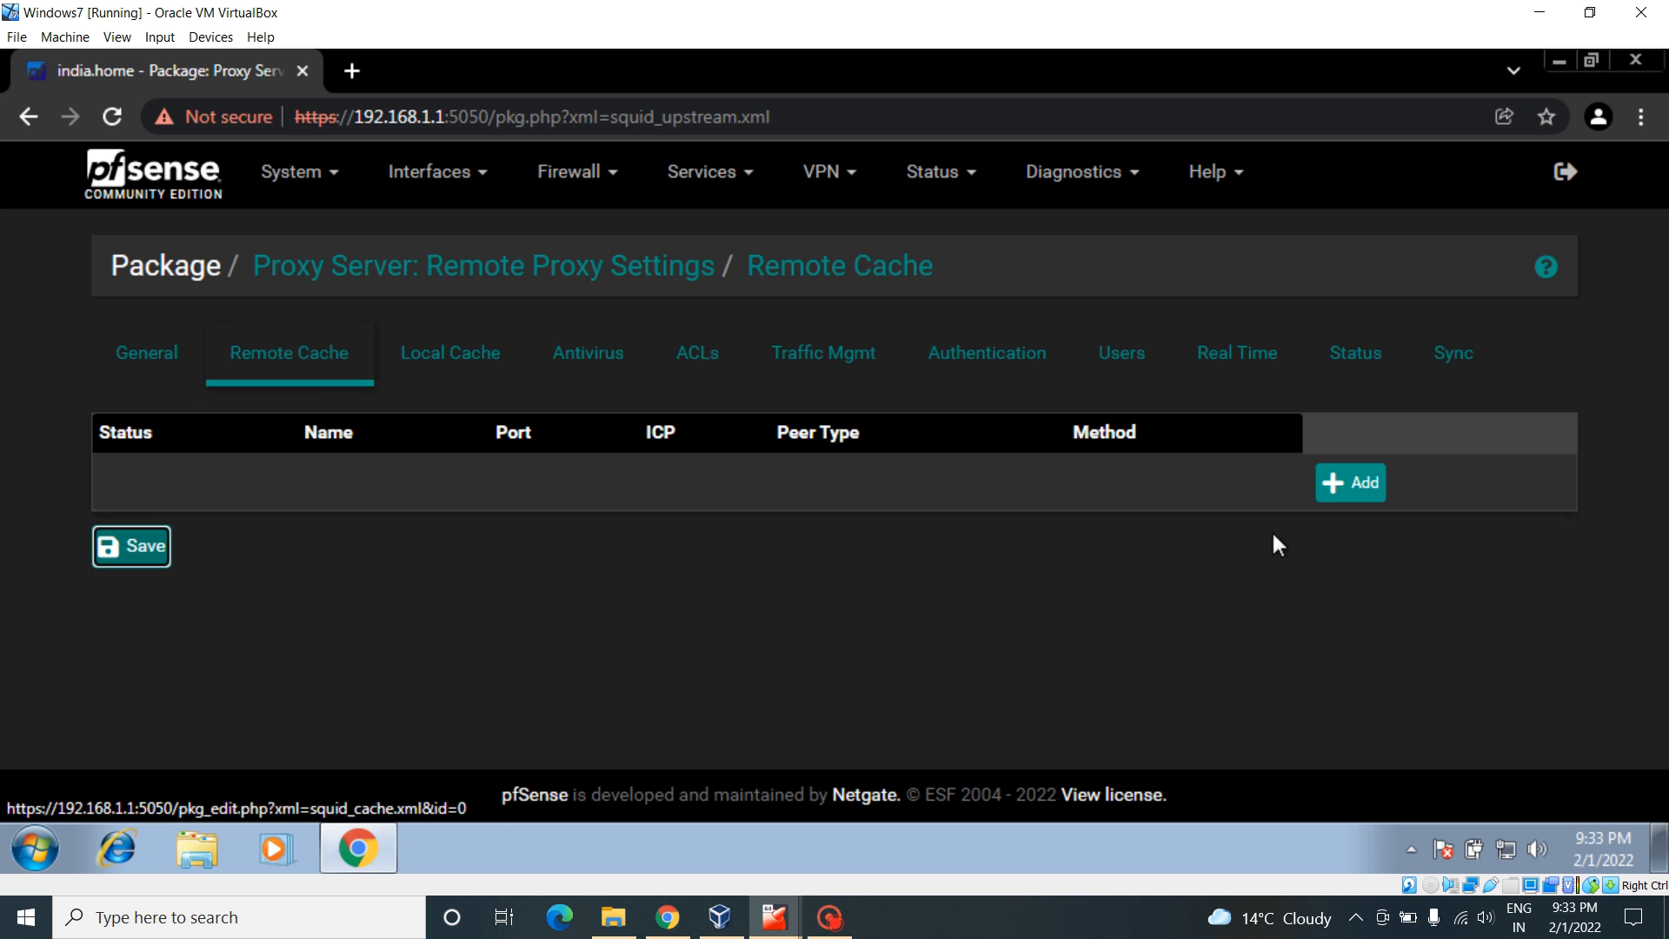
{"action": "left_click", "coordinate": [1353, 484]}
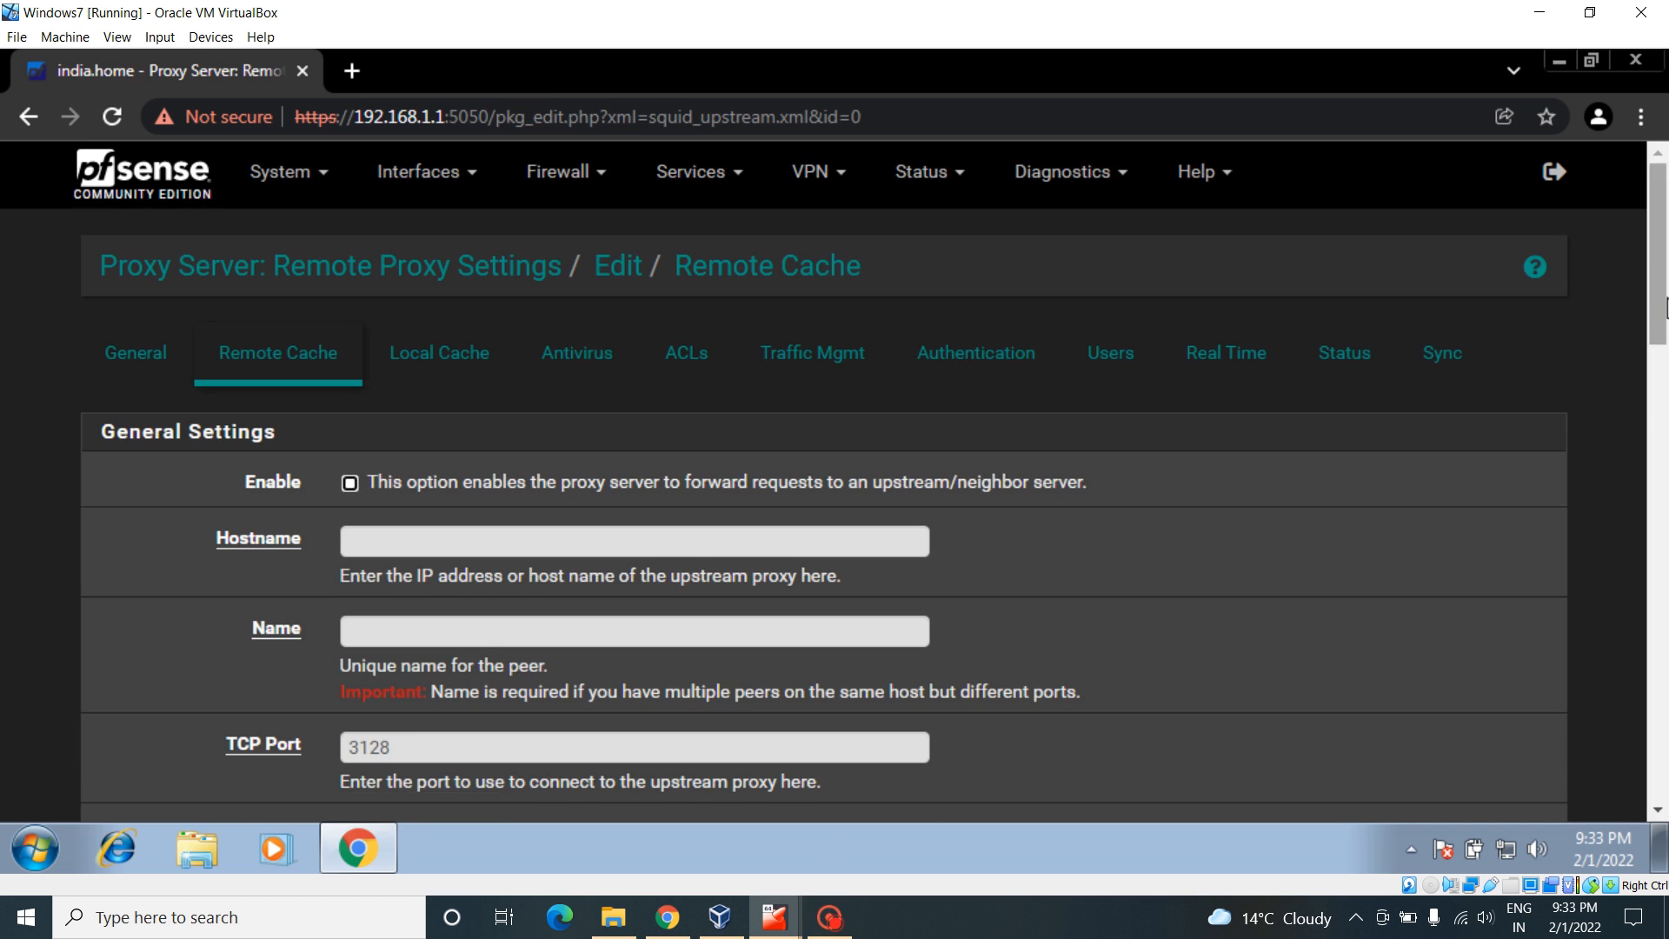
{"action": "scroll", "coordinate": [835, 478], "scroll_direction": "down", "scroll_amount": 1}
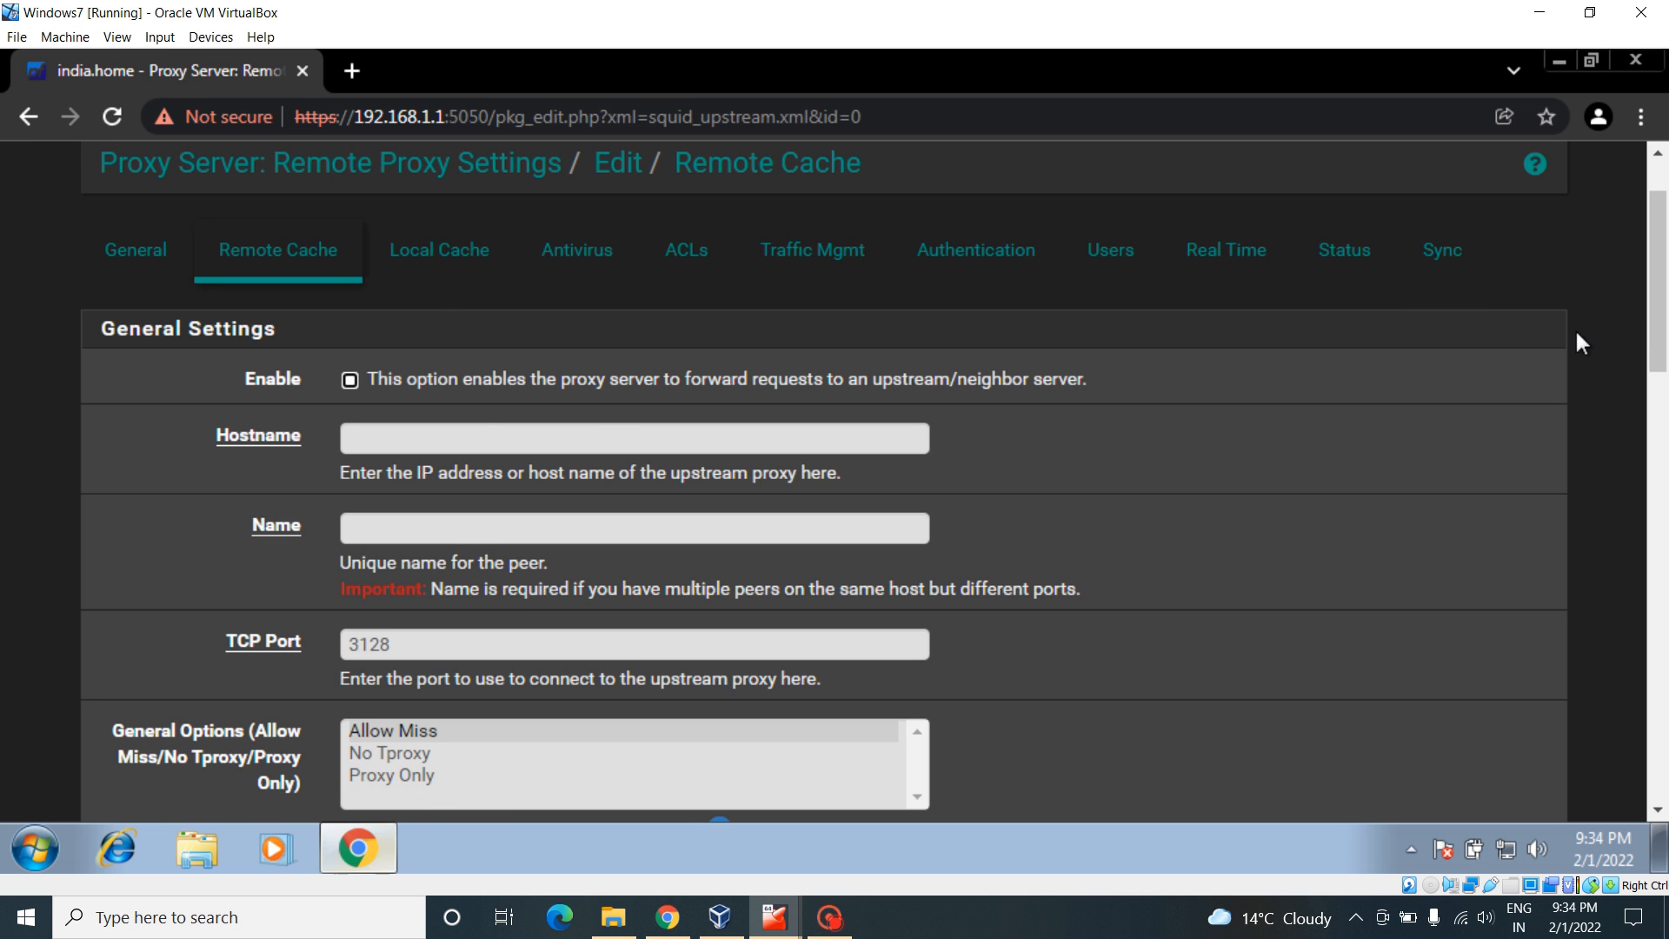
{"action": "left_click_drag", "start_coordinate": [1662, 335], "coordinate": [1662, 753]}
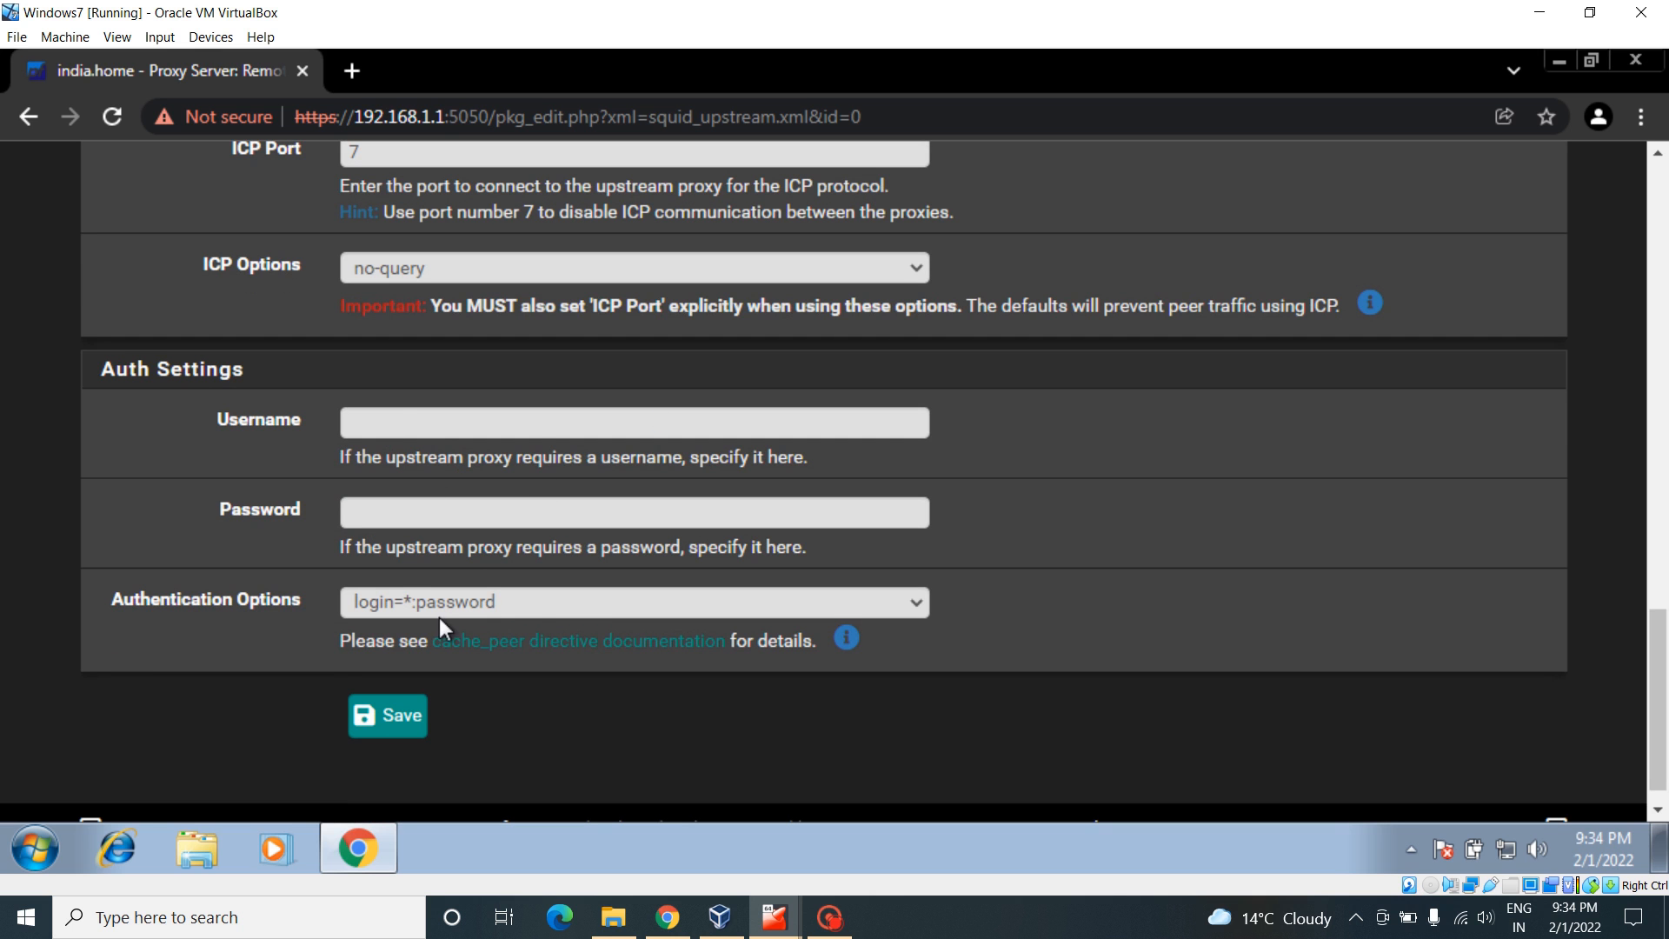
{"action": "left_click", "coordinate": [924, 607]}
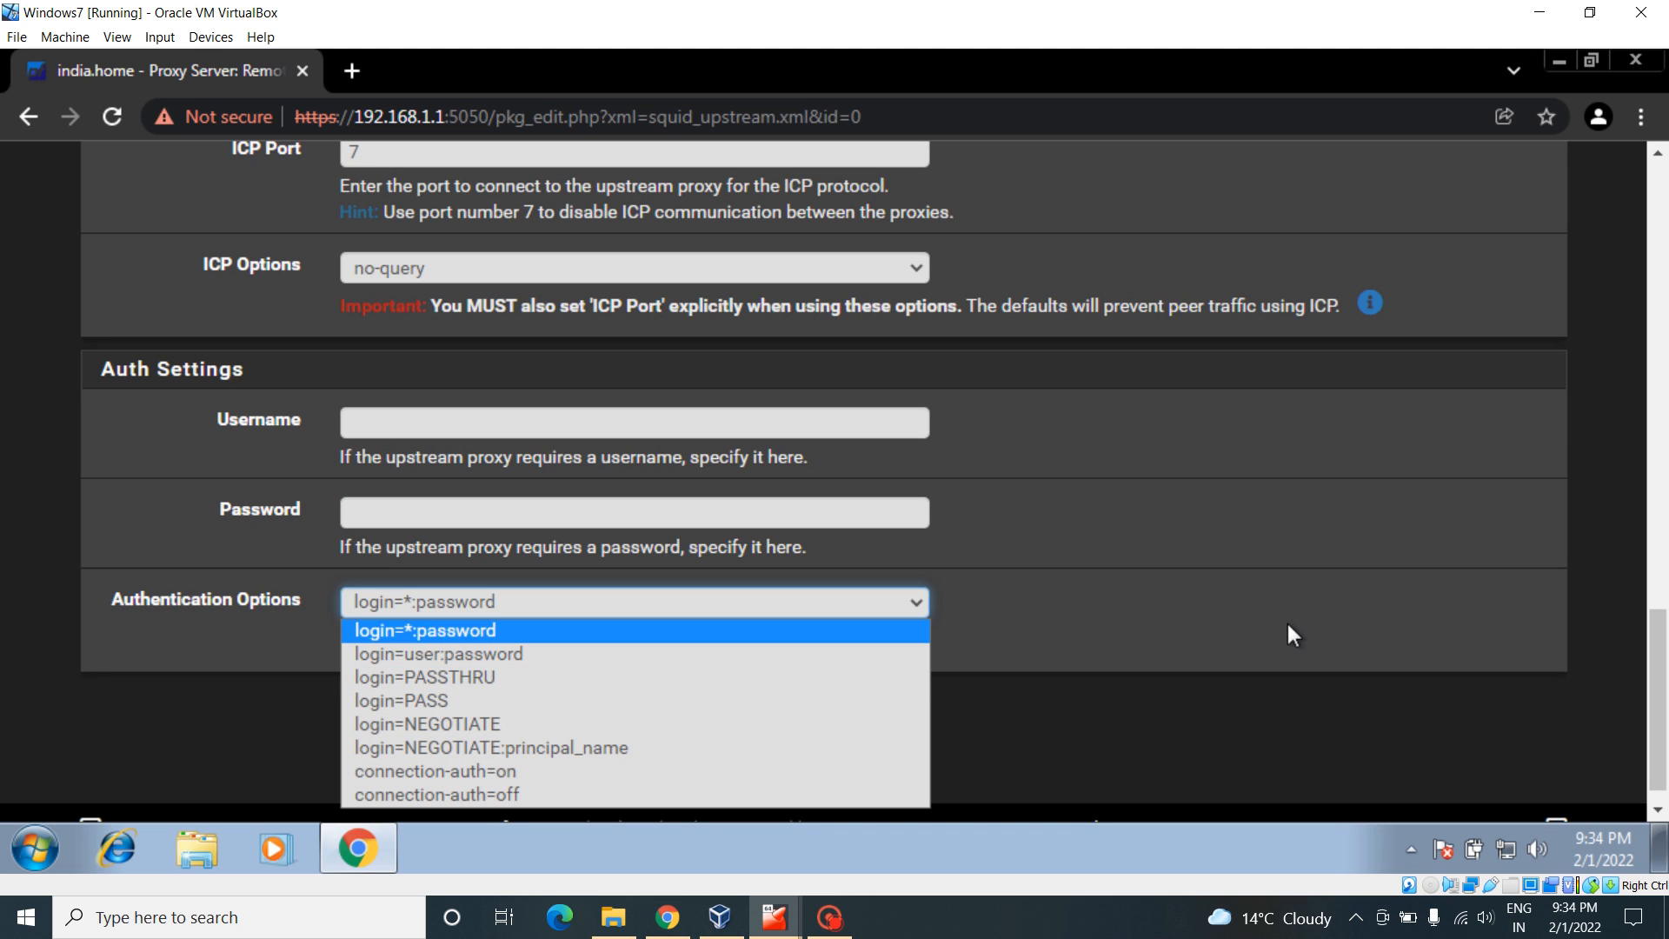
{"action": "left_click", "coordinate": [1243, 622]}
{"action": "left_click_drag", "start_coordinate": [1662, 635], "coordinate": [1663, 465]}
{"action": "scroll", "coordinate": [513, 359], "scroll_direction": "up", "scroll_amount": 10}
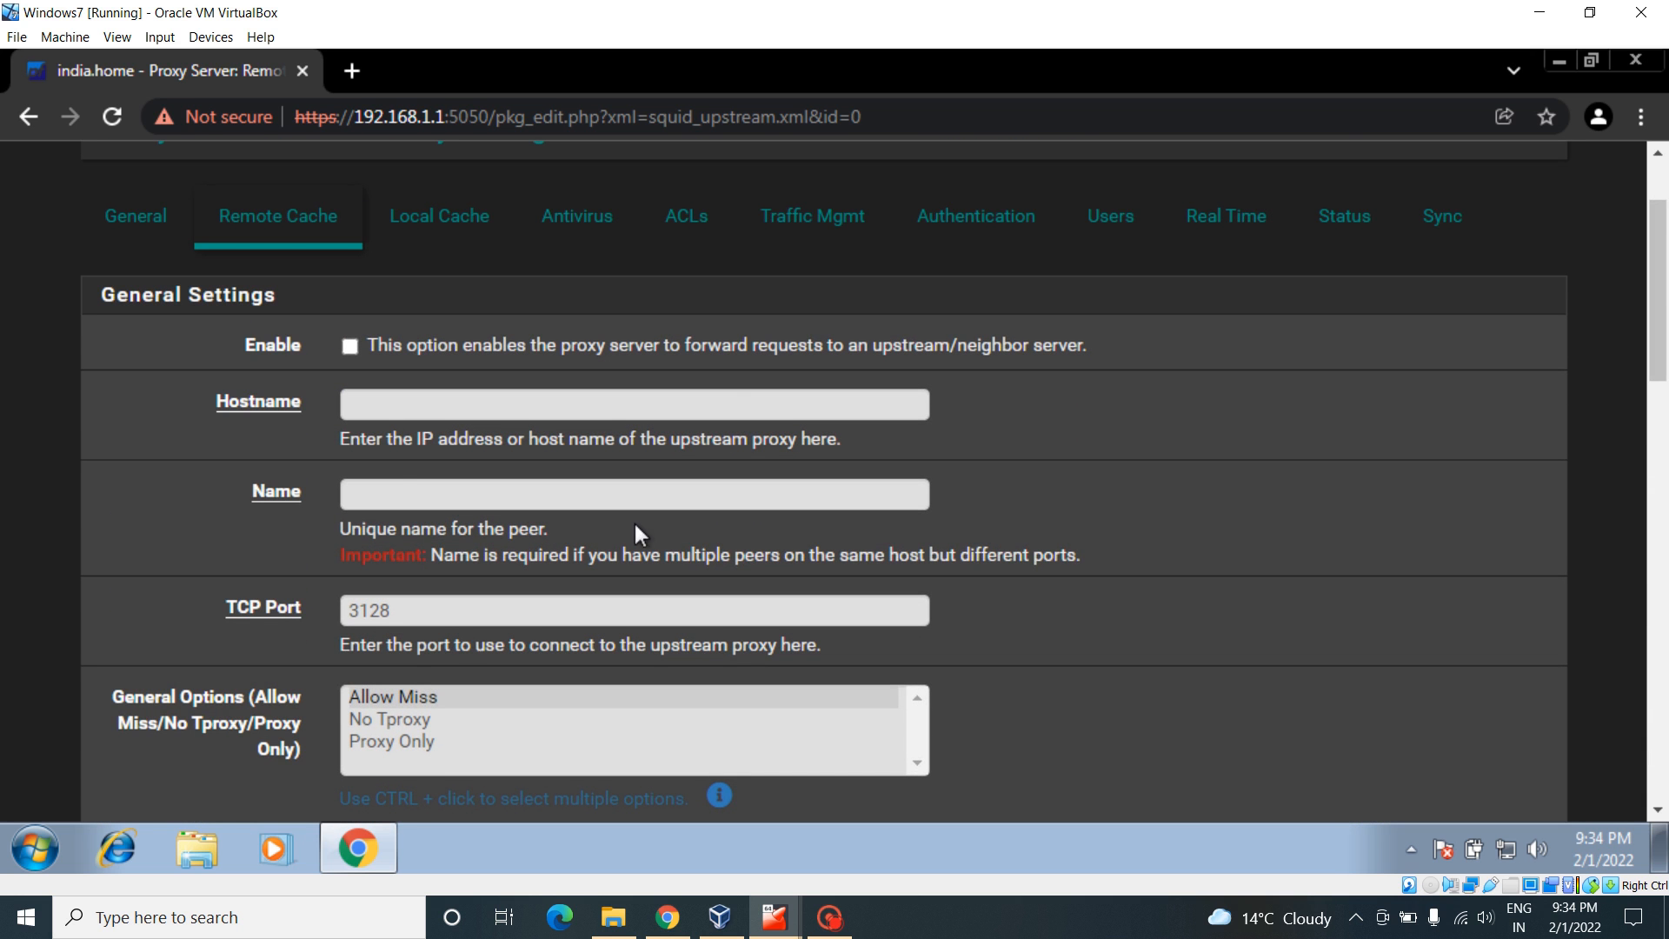
{"action": "left_click_drag", "start_coordinate": [1662, 364], "coordinate": [1662, 326]}
Step: Open the local cache settings and review the replacement policy, water marks, exclusions, offline mode and external cache managers
{"action": "left_click", "coordinate": [440, 365]}
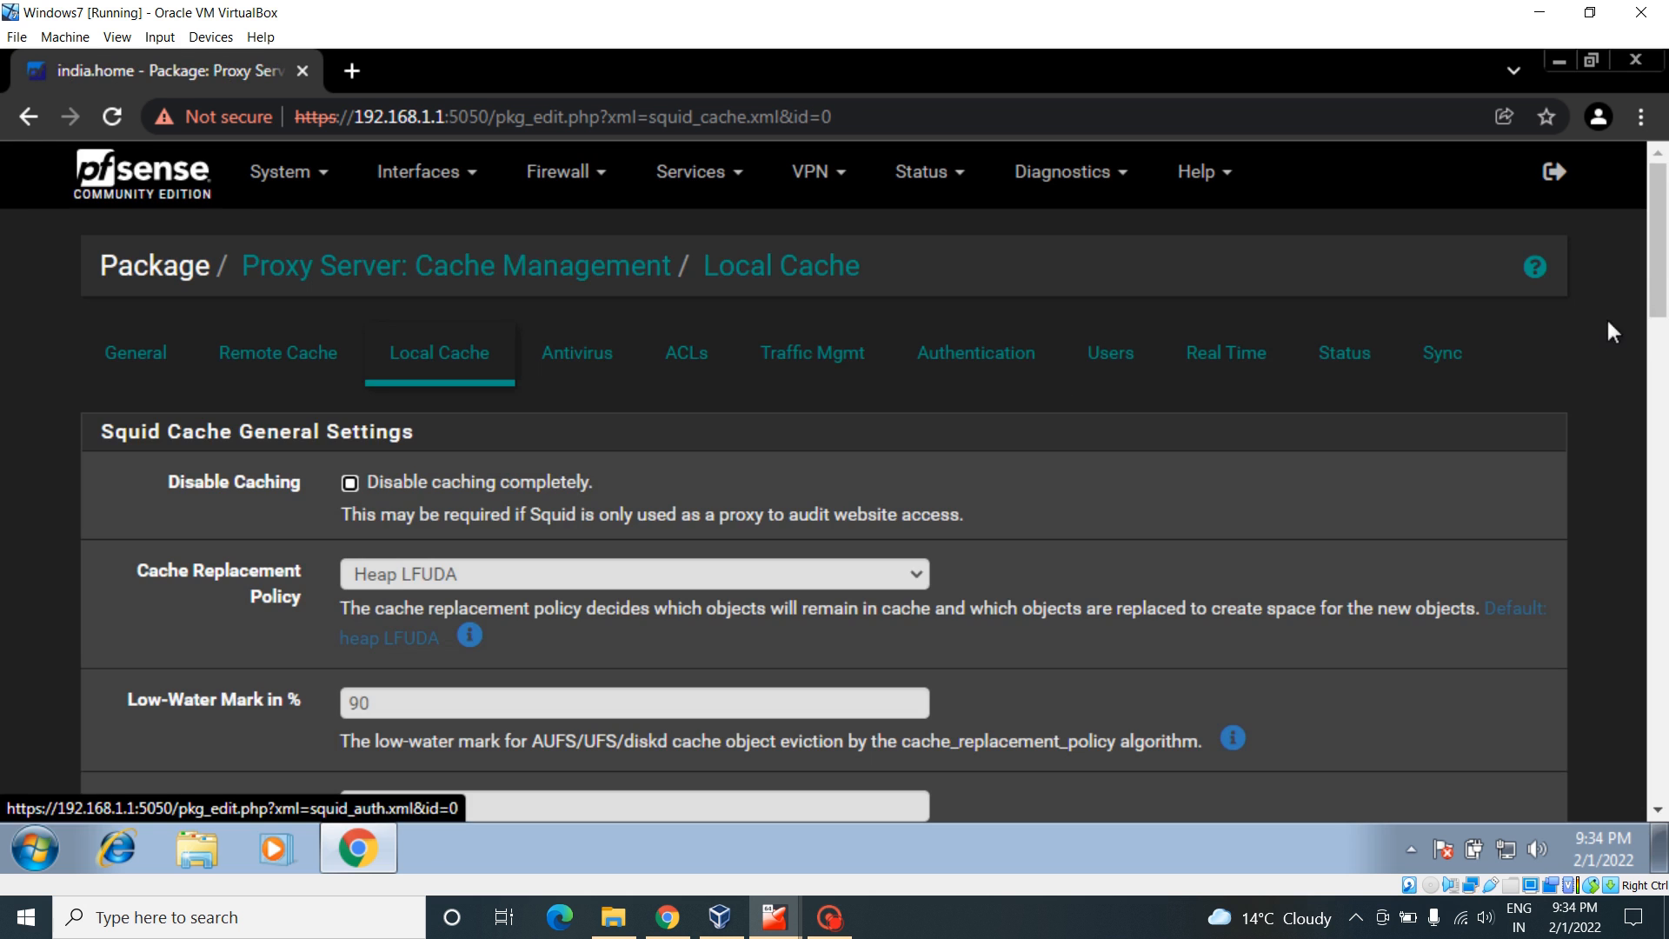
{"action": "scroll", "coordinate": [448, 375], "scroll_direction": "down", "scroll_amount": 2}
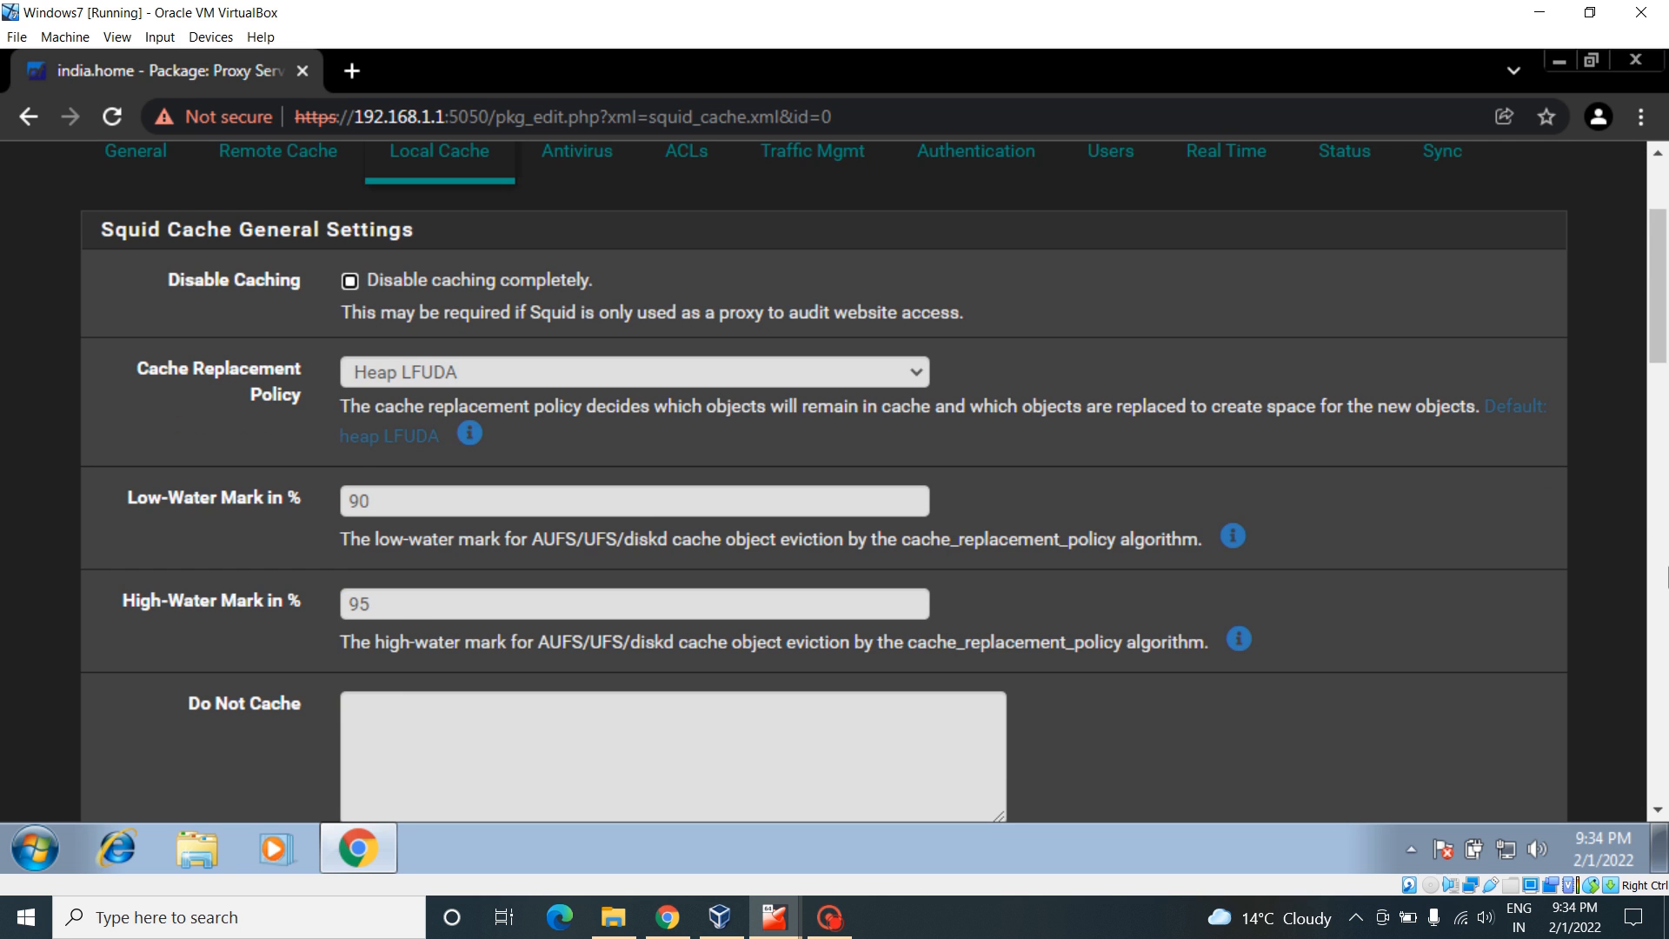
{"action": "scroll", "coordinate": [1665, 365], "scroll_direction": "down", "scroll_amount": 2}
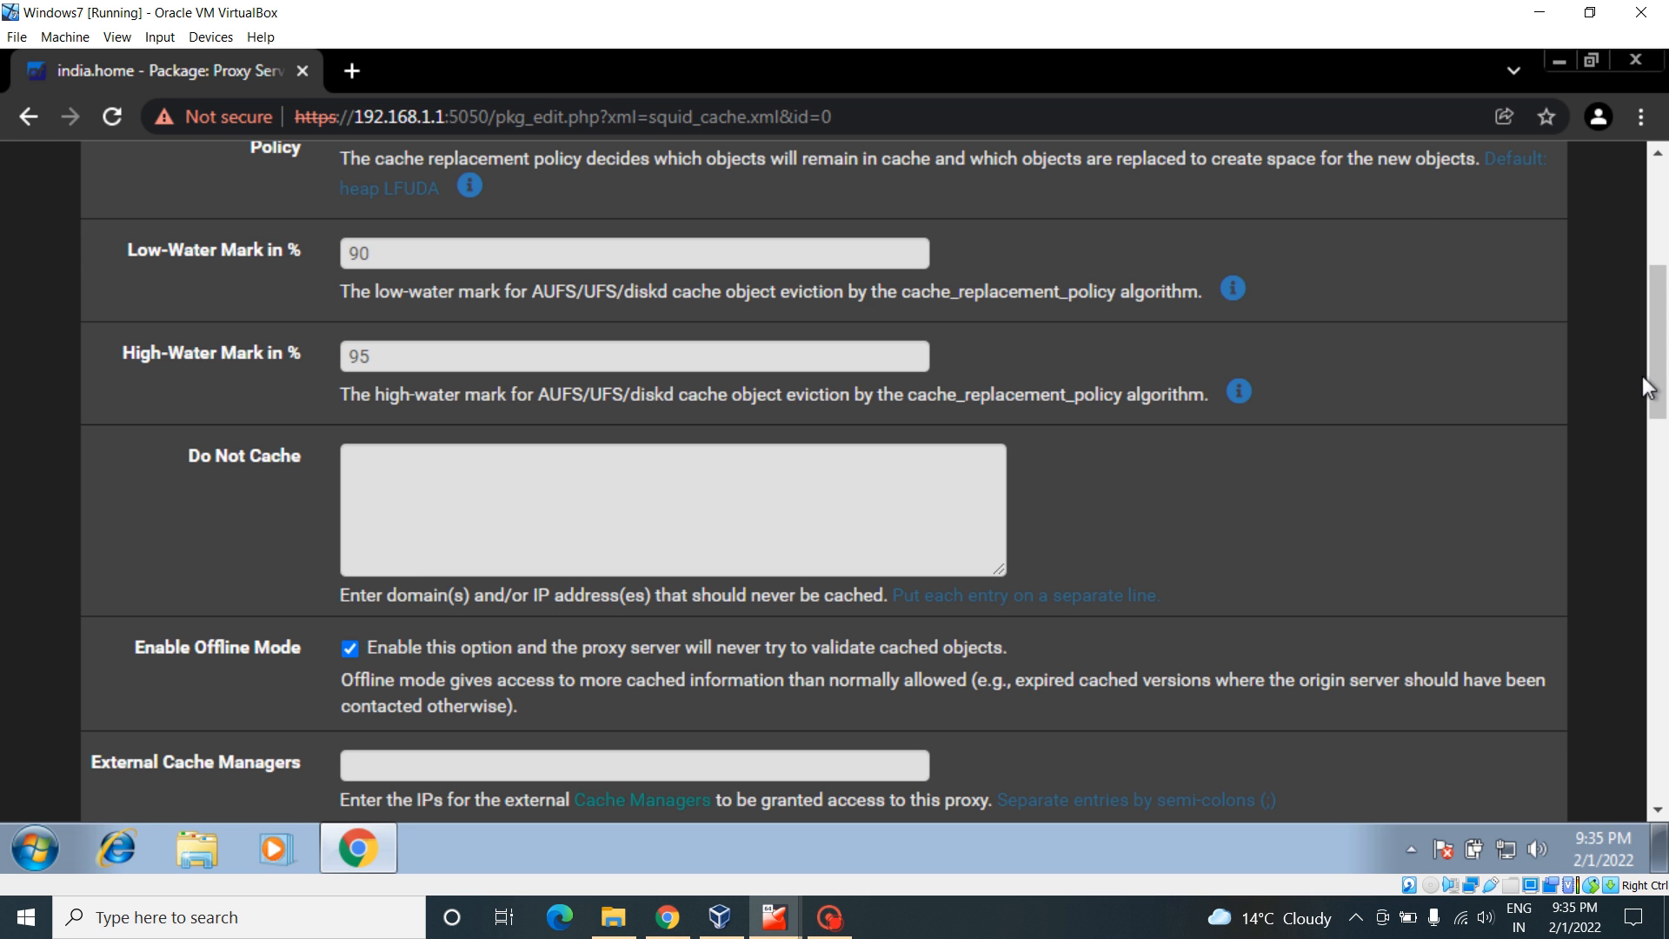
{"action": "scroll", "coordinate": [1656, 396], "scroll_direction": "down", "scroll_amount": 2}
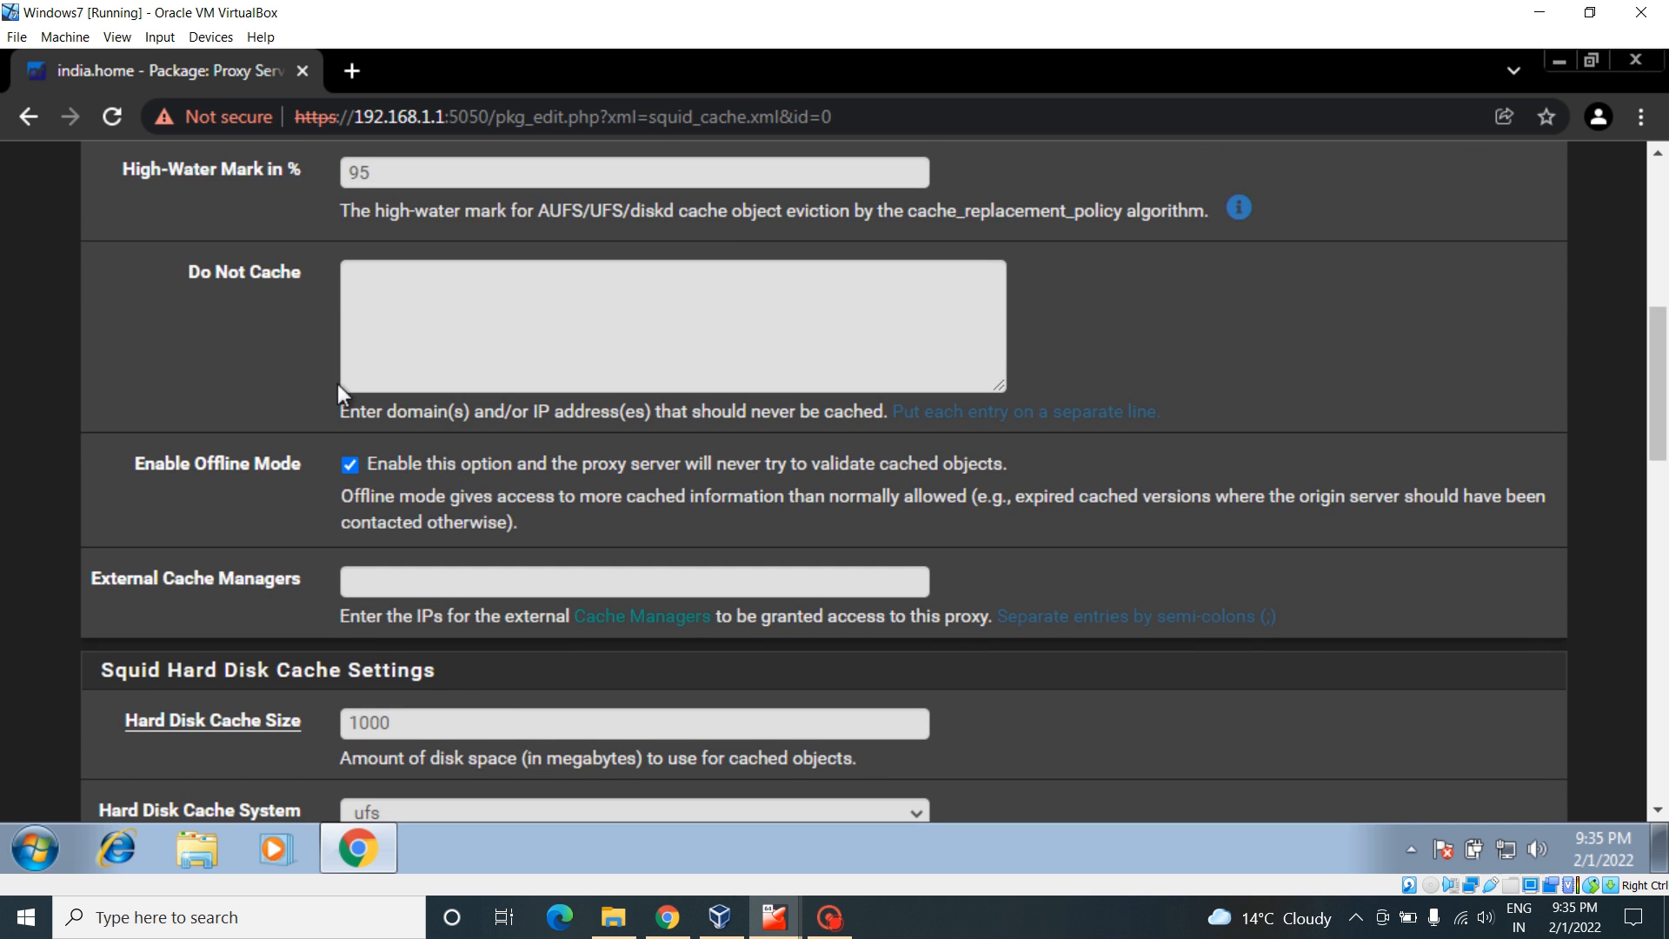
{"action": "scroll", "coordinate": [1664, 413], "scroll_direction": "down", "scroll_amount": 2}
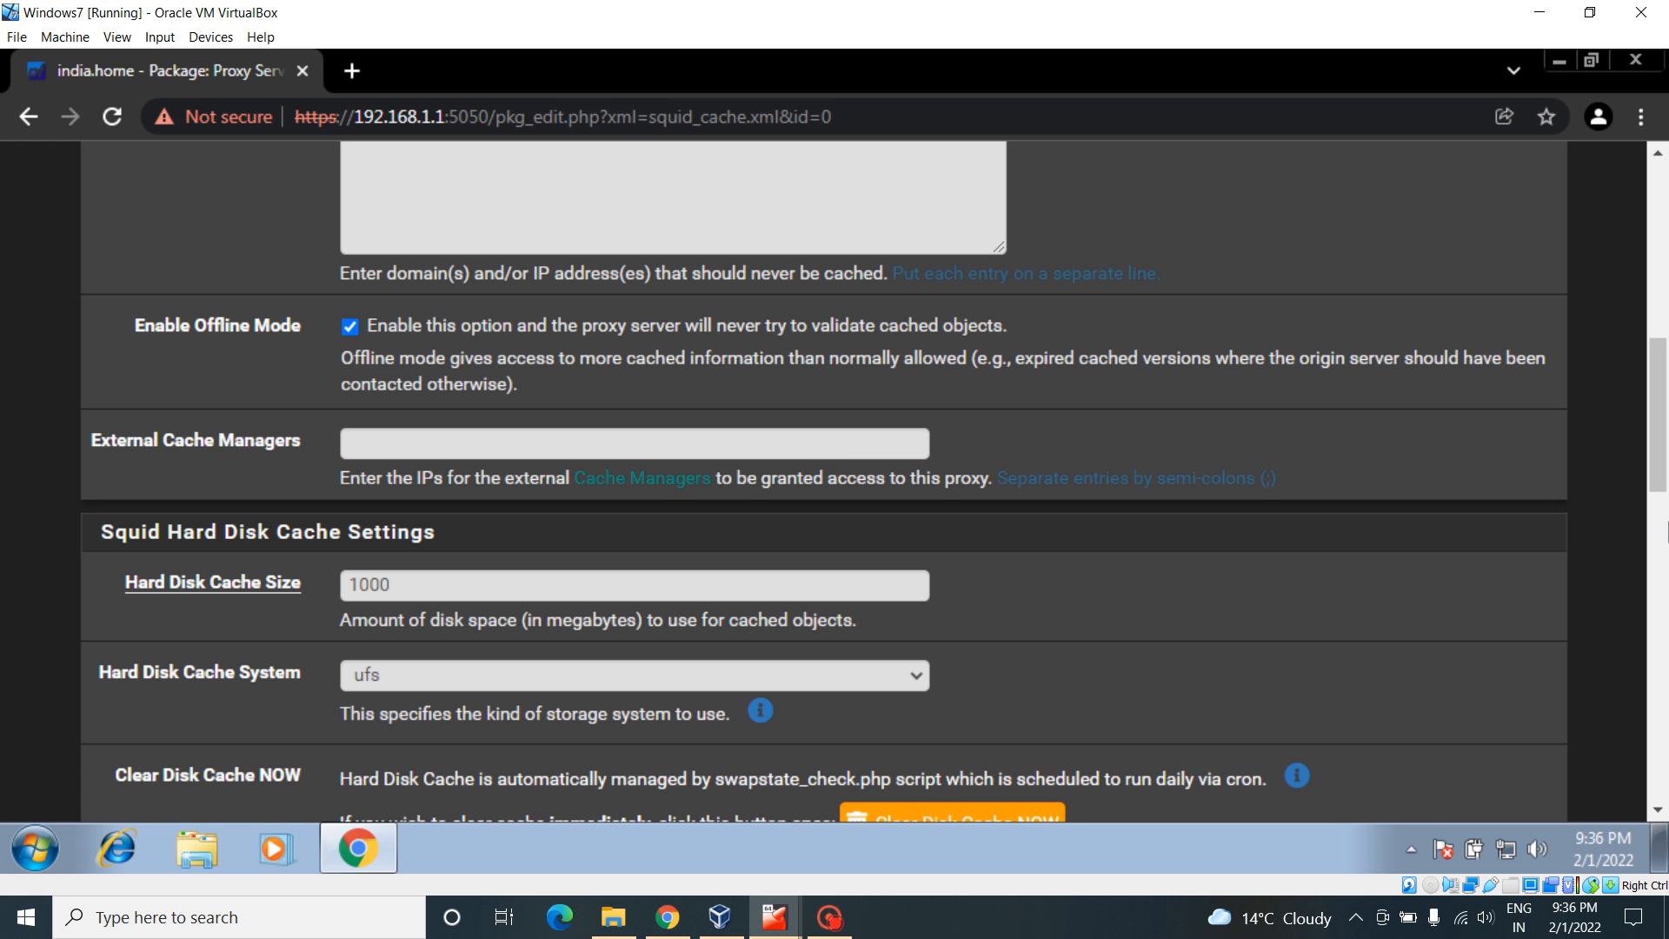
{"action": "scroll", "coordinate": [1660, 445], "scroll_direction": "down", "scroll_amount": 1}
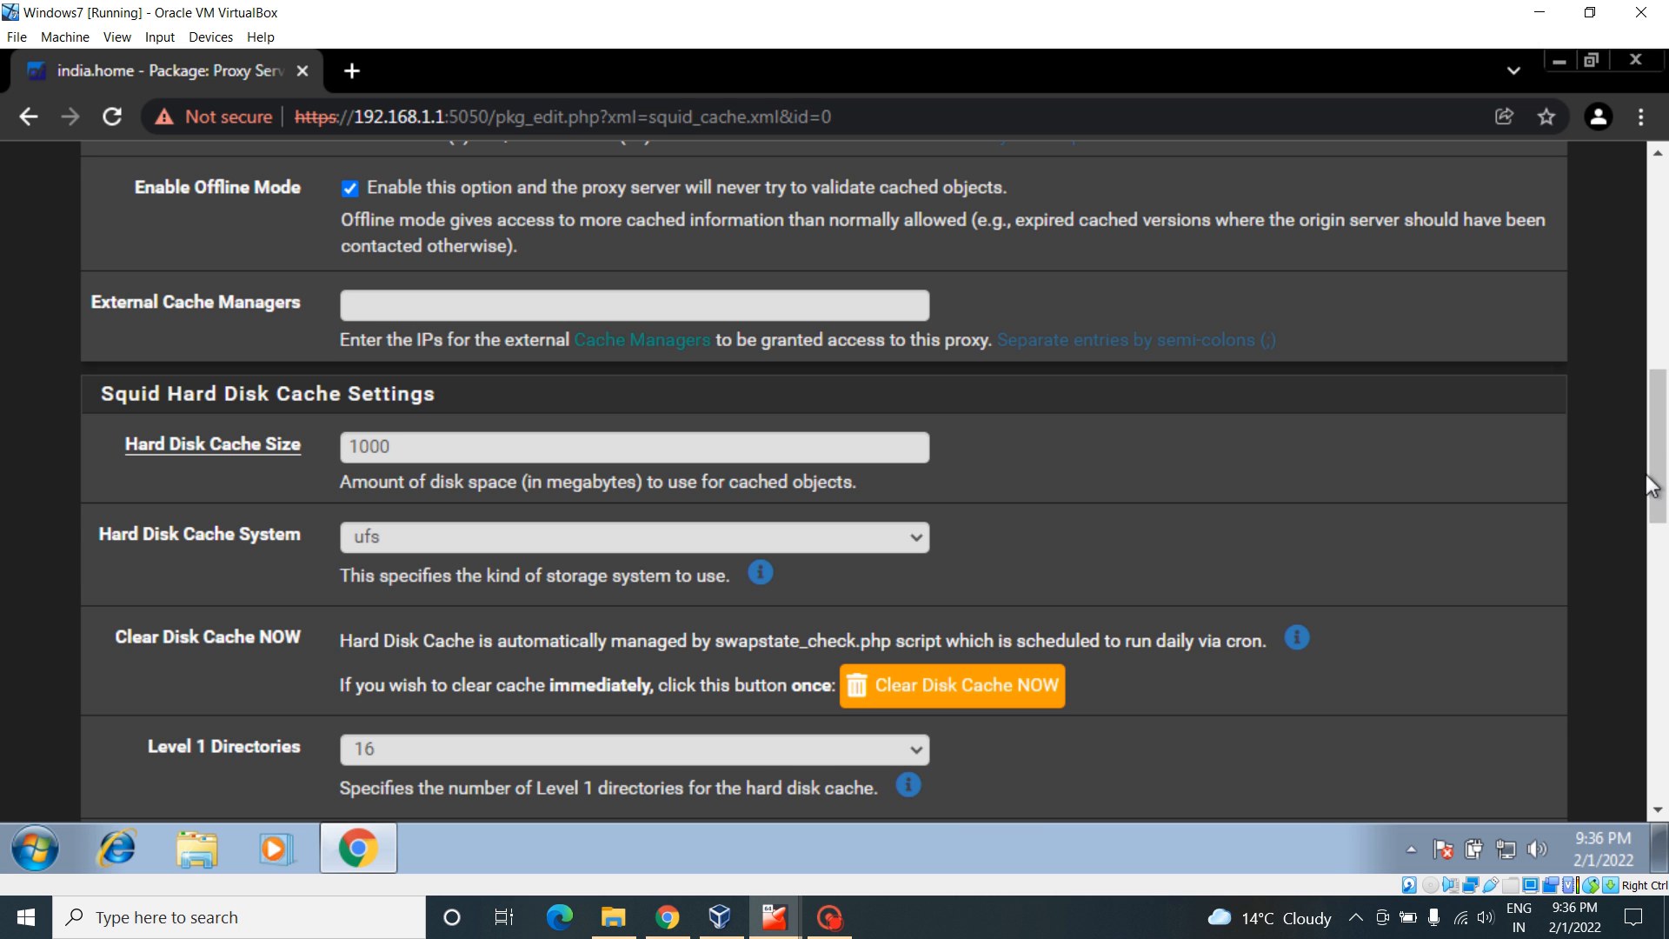
Step: Review the hard disk cache settings, including cache size, storage system, Level 1 directory choices, location and object size limits
{"action": "scroll", "coordinate": [492, 315], "scroll_direction": "down", "scroll_amount": 2}
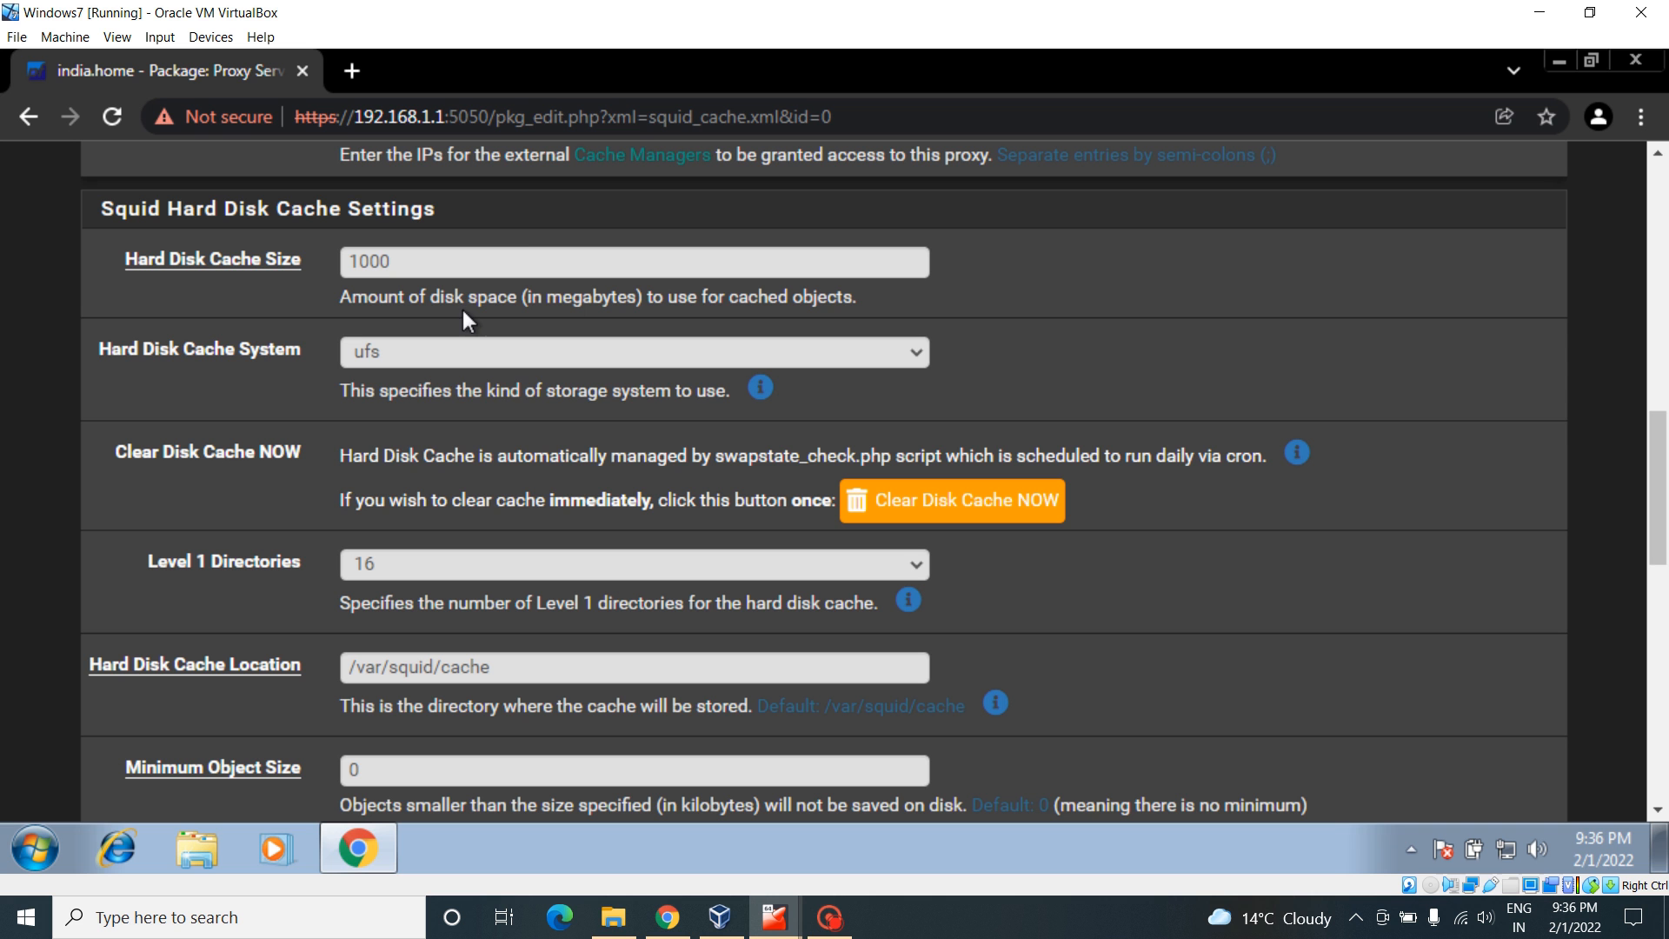
{"action": "left_click", "coordinate": [414, 266]}
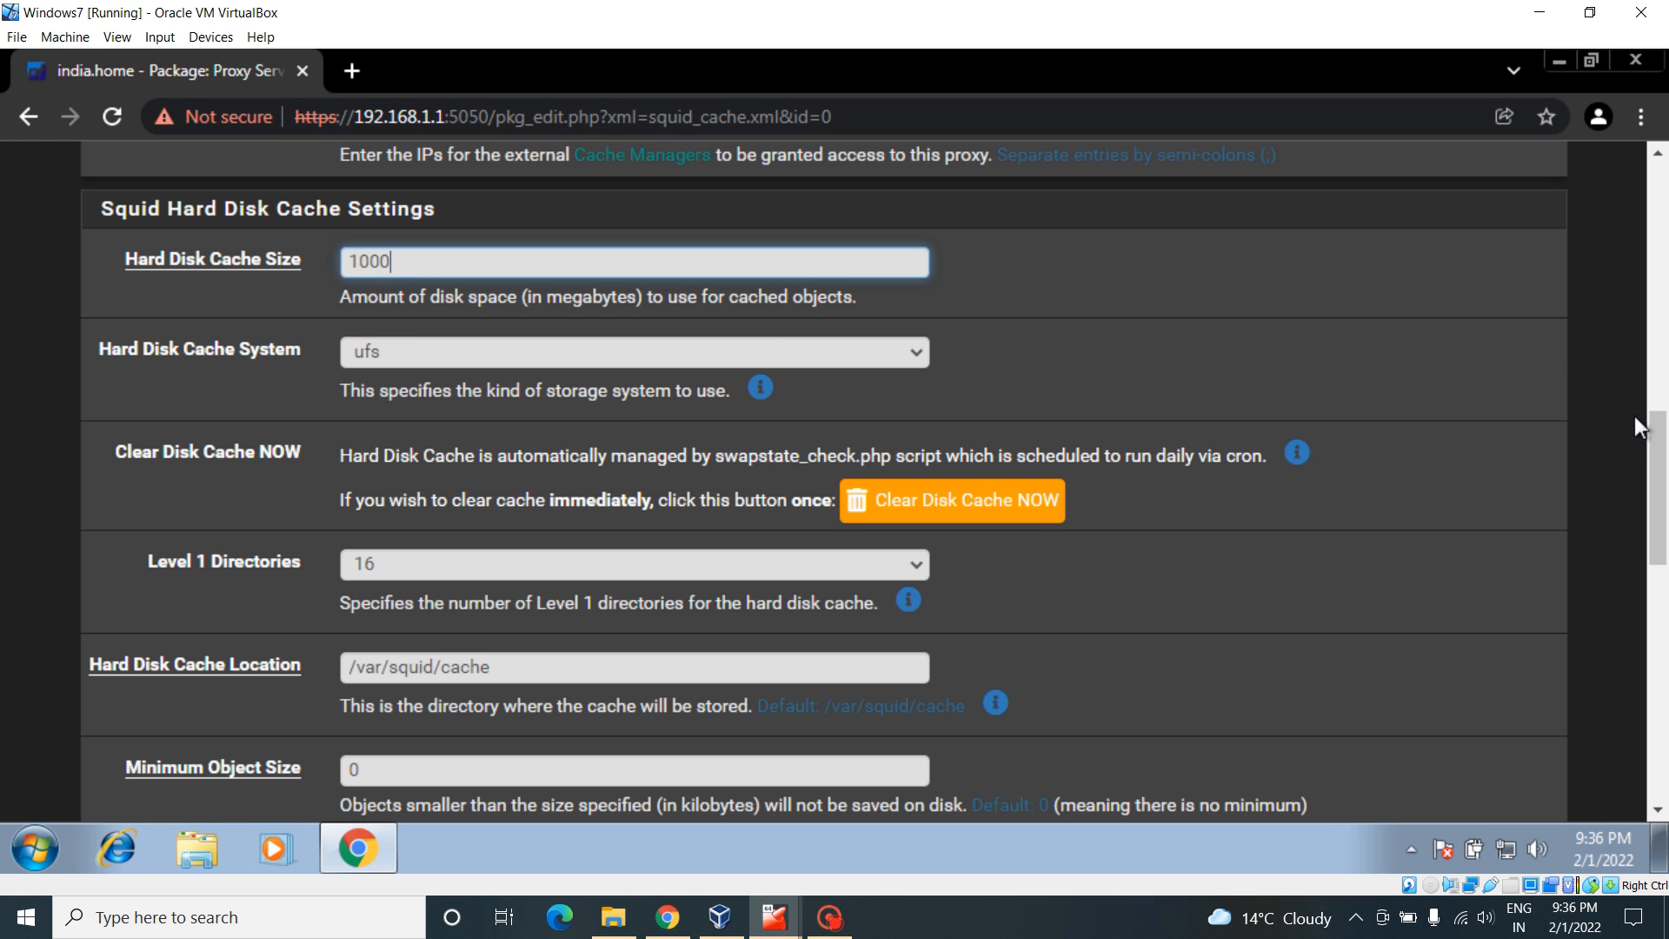
{"action": "scroll", "coordinate": [1665, 491], "scroll_direction": "down", "scroll_amount": 3}
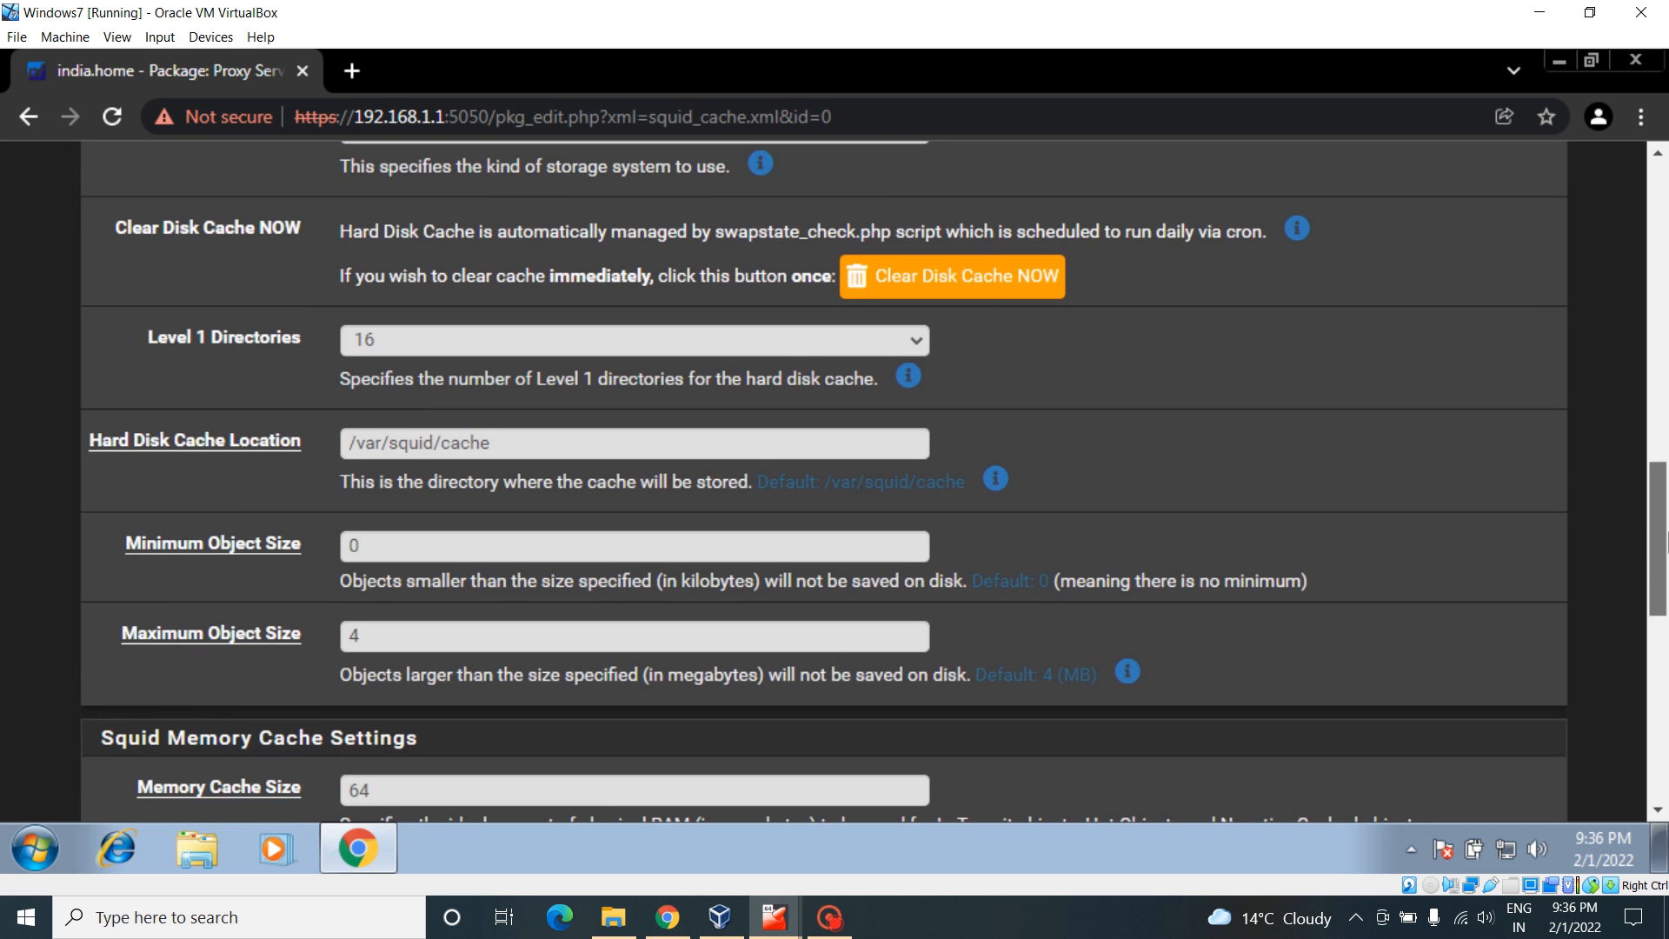
{"action": "scroll", "coordinate": [1666, 491], "scroll_direction": "up", "scroll_amount": 2}
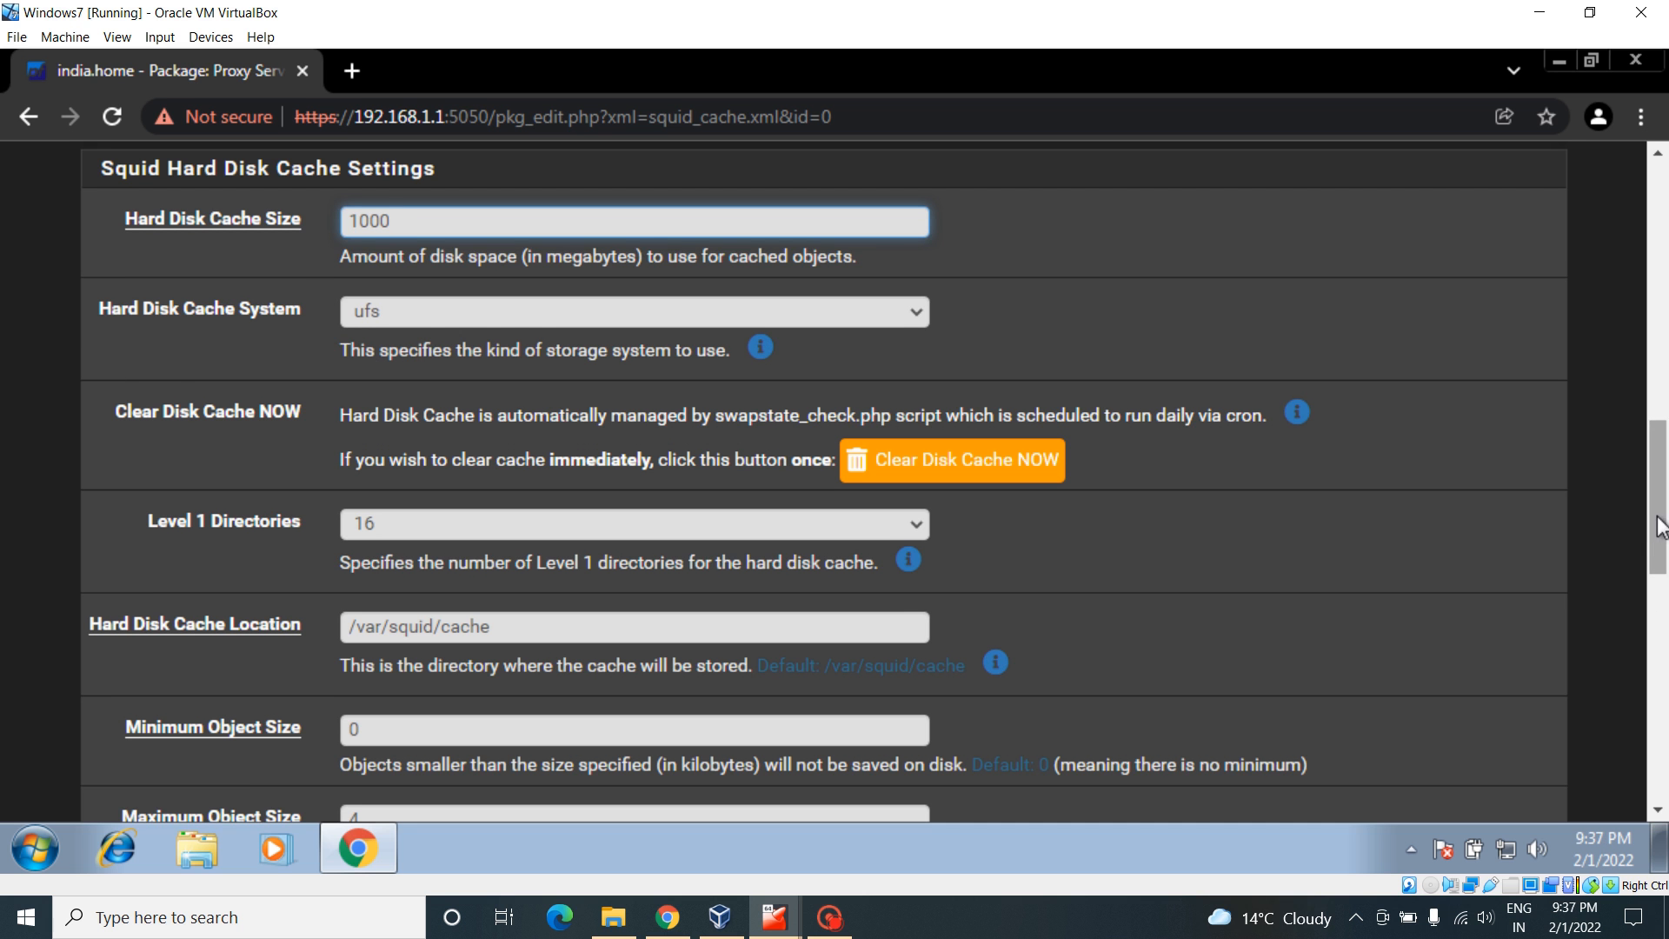
{"action": "scroll", "coordinate": [1662, 548], "scroll_direction": "down", "scroll_amount": 1}
{"action": "scroll", "coordinate": [1662, 548], "scroll_direction": "down", "scroll_amount": 1}
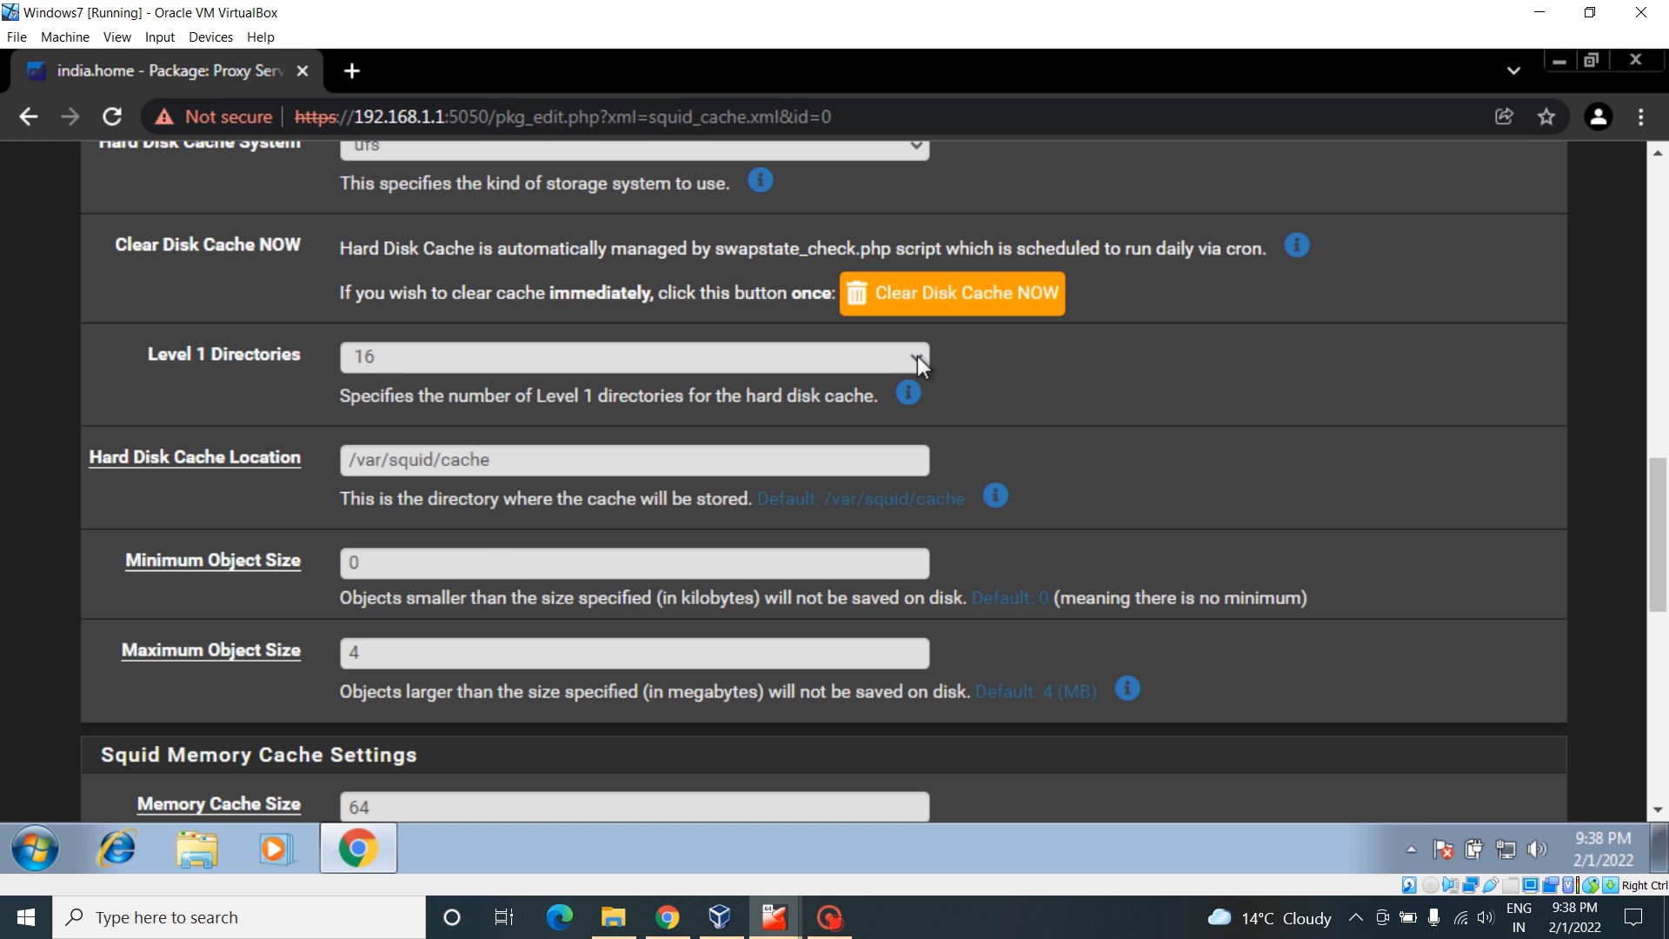
{"action": "left_click", "coordinate": [916, 356]}
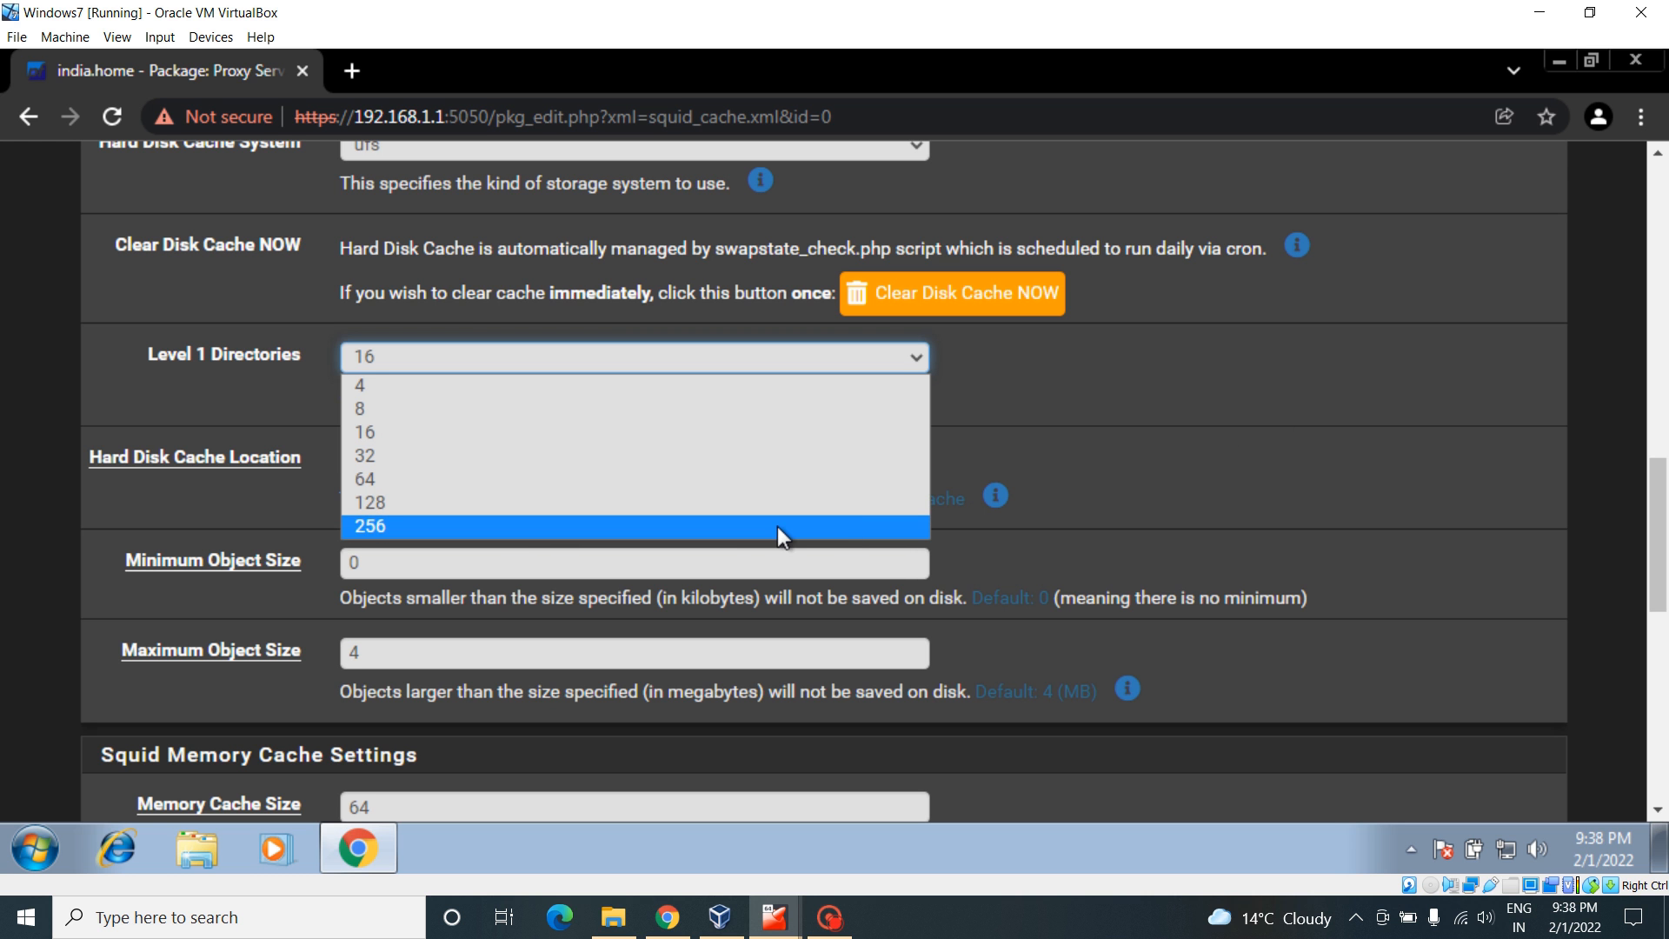
{"action": "left_click", "coordinate": [1157, 428]}
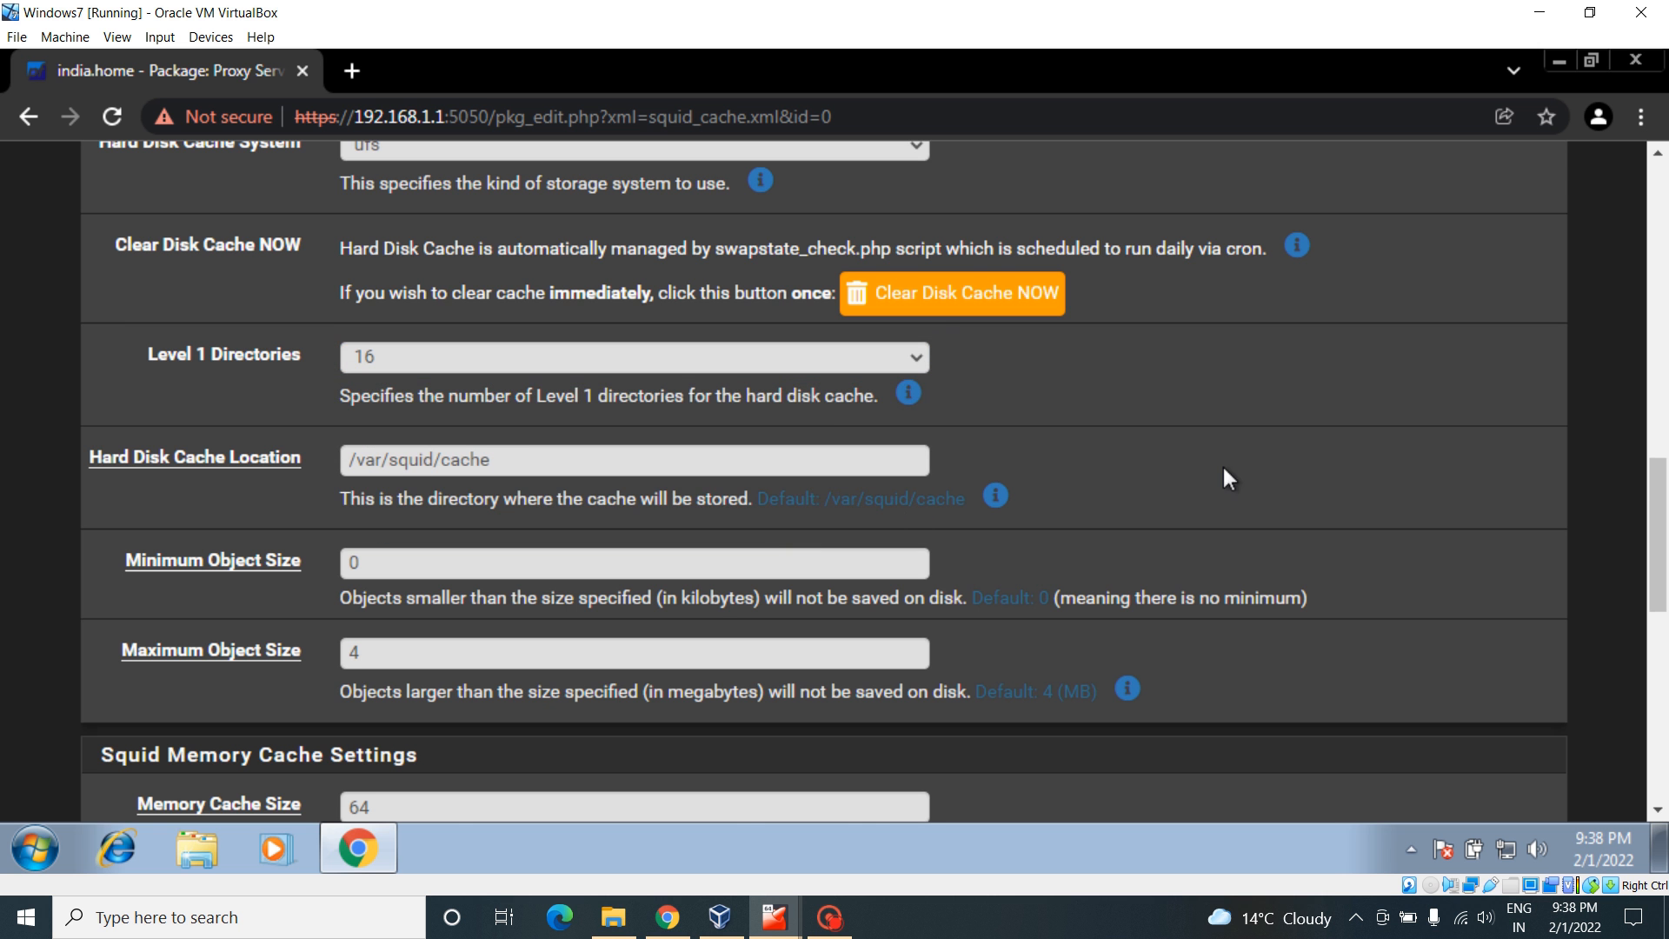
{"action": "mouse_move", "coordinate": [1659, 513]}
{"action": "left_mouse_down"}
{"action": "mouse_move", "coordinate": [1666, 555]}
{"action": "mouse_move", "coordinate": [1664, 510]}
{"action": "left_mouse_up"}
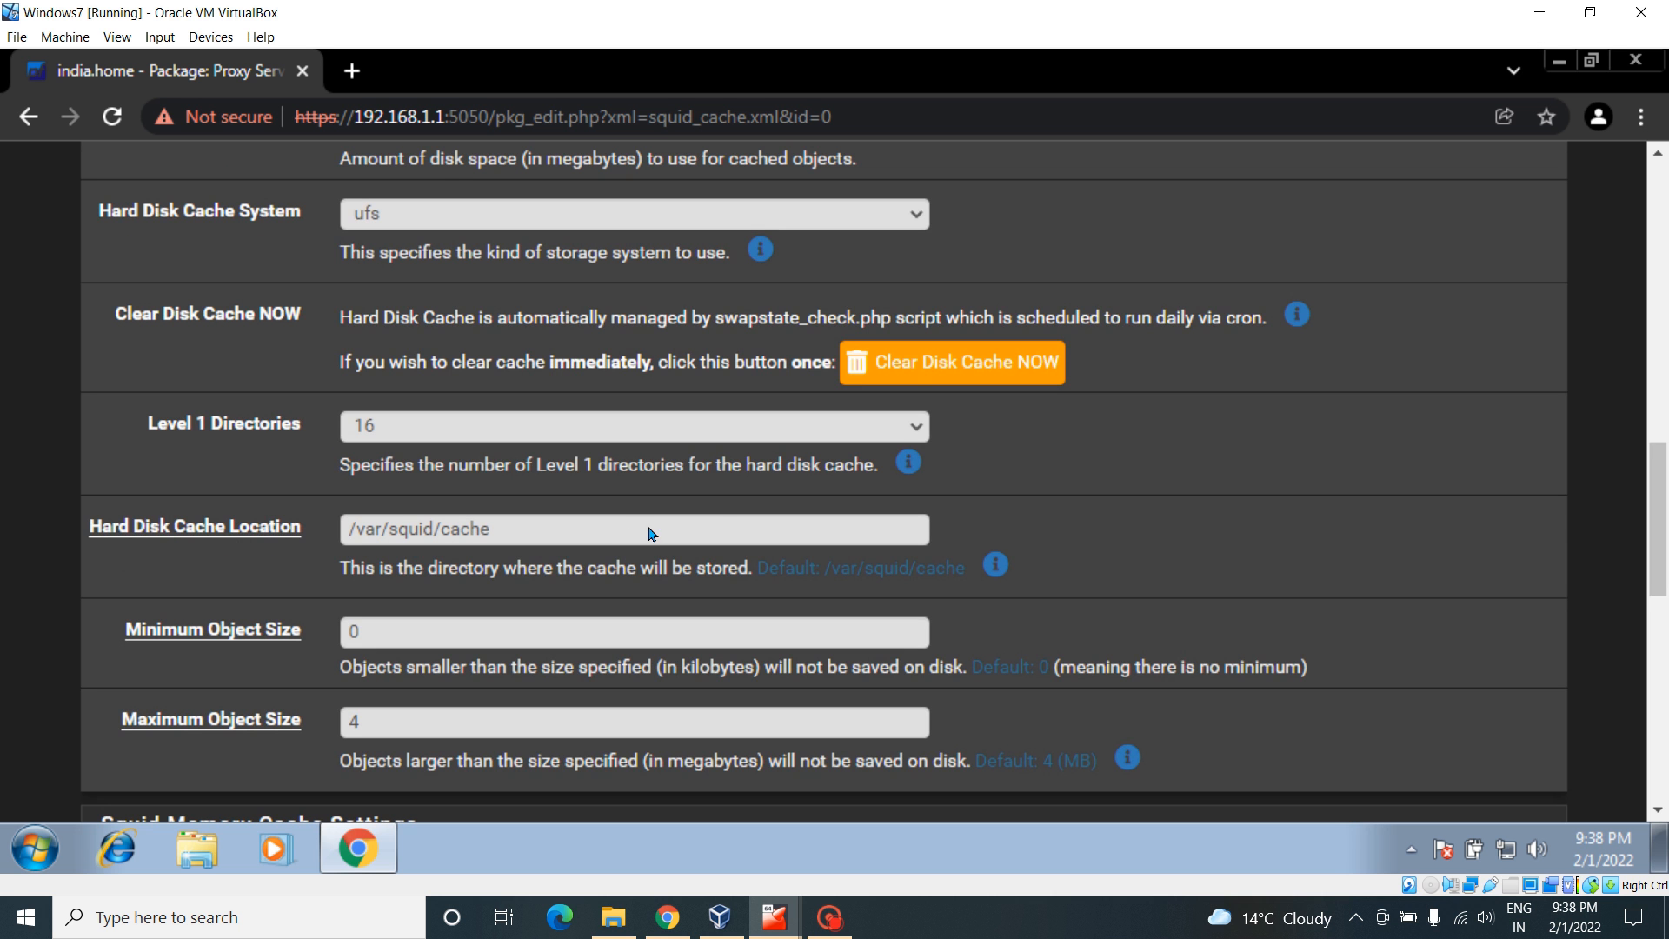
{"action": "scroll", "coordinate": [1656, 522], "scroll_direction": "down", "scroll_amount": 3}
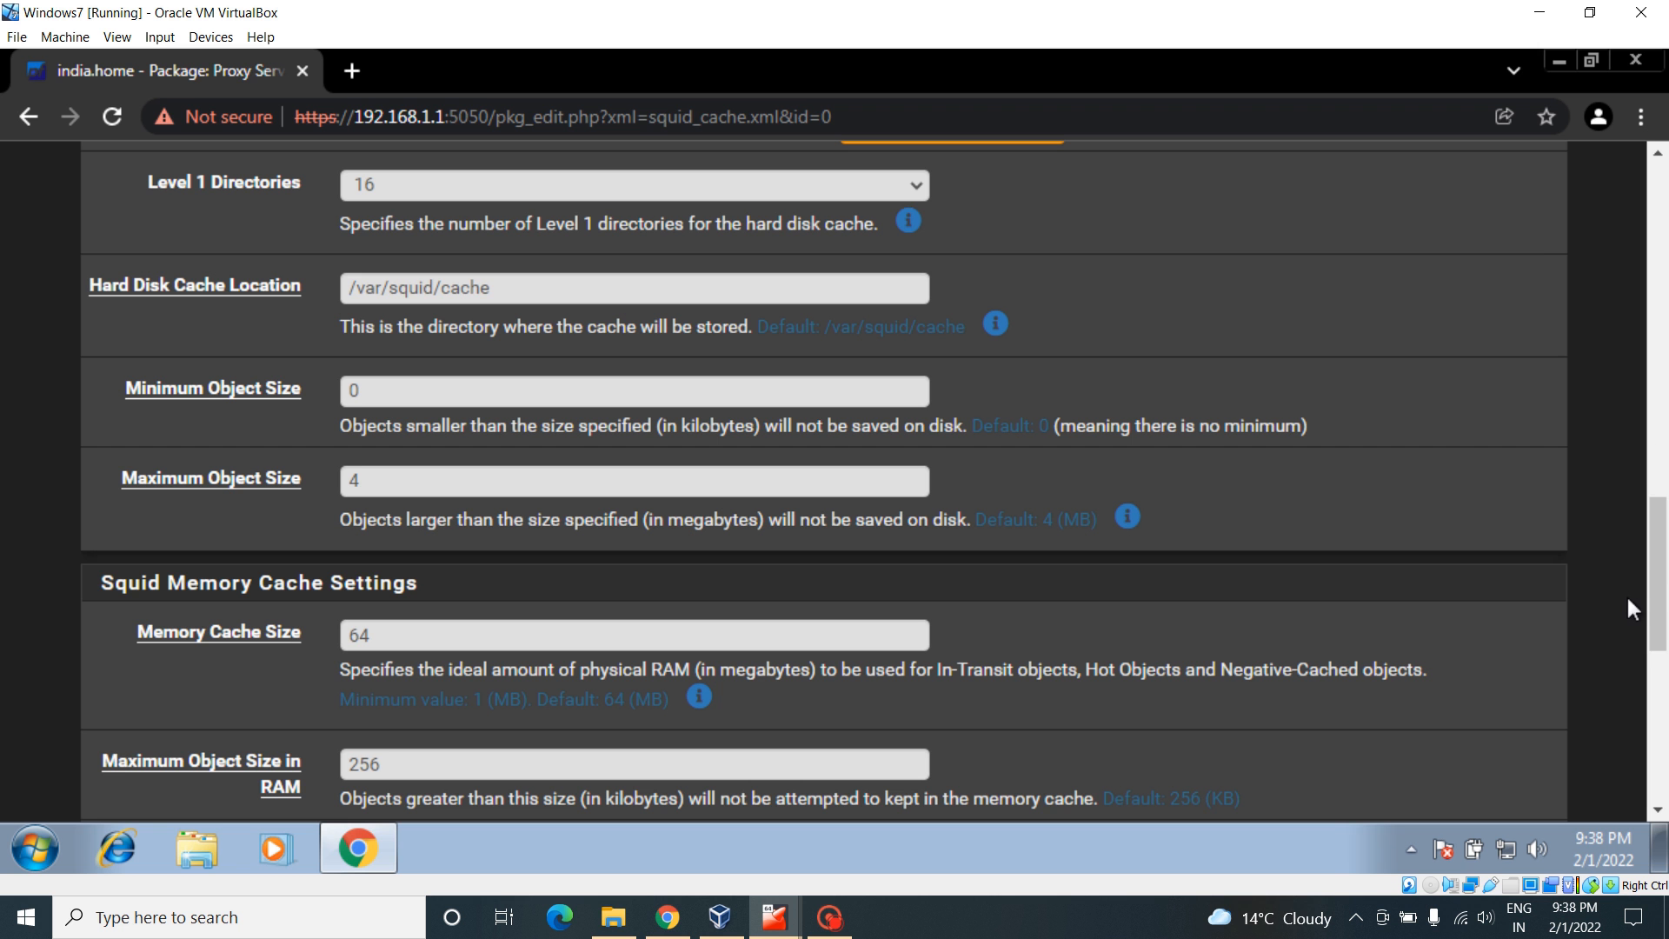
Step: Review the memory cache settings and expand the additional information on the memory cache size
{"action": "left_click_drag", "start_coordinate": [1668, 613], "coordinate": [1668, 639]}
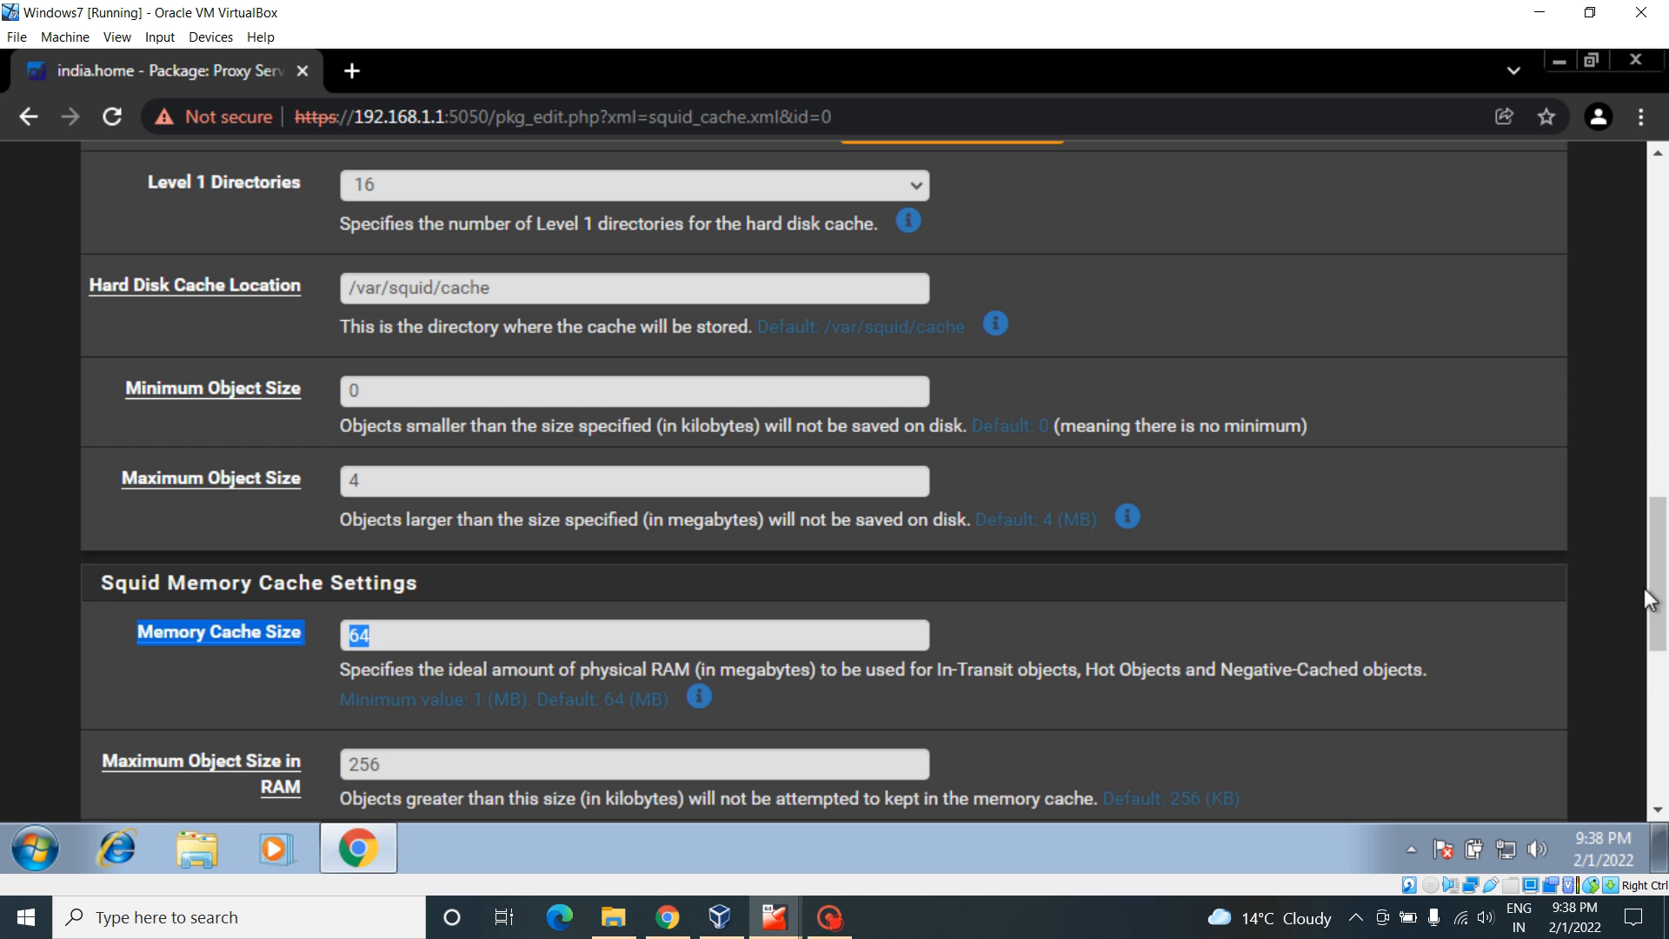
{"action": "scroll", "coordinate": [336, 588], "scroll_direction": "down", "scroll_amount": 2}
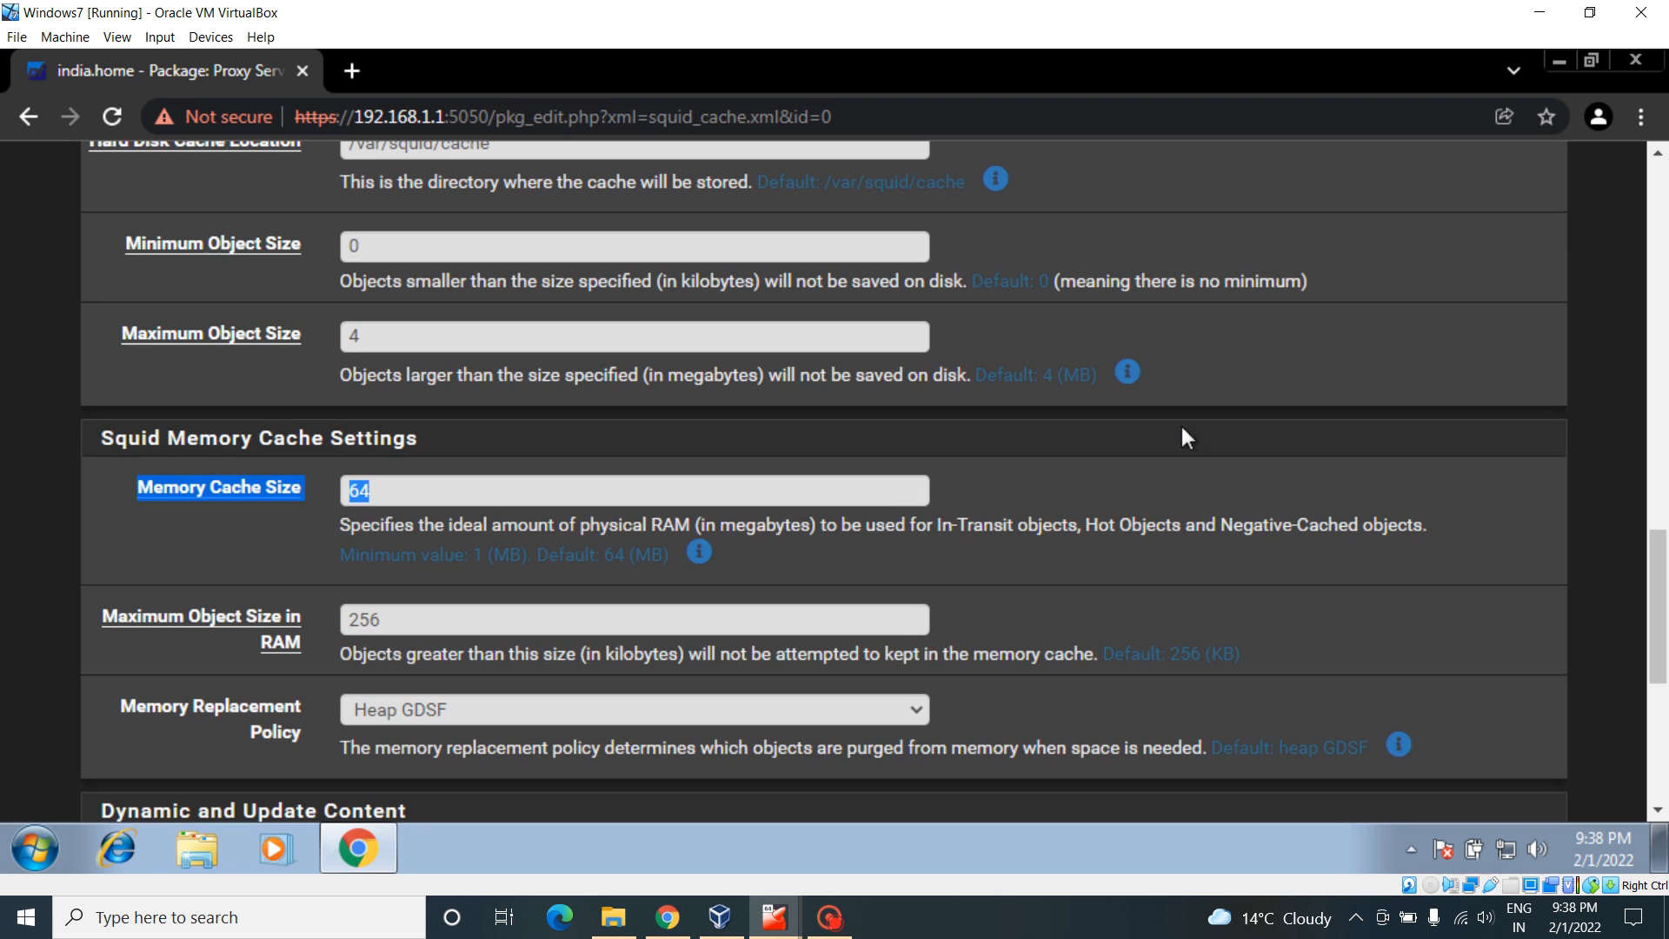
{"action": "left_click", "coordinate": [1234, 497]}
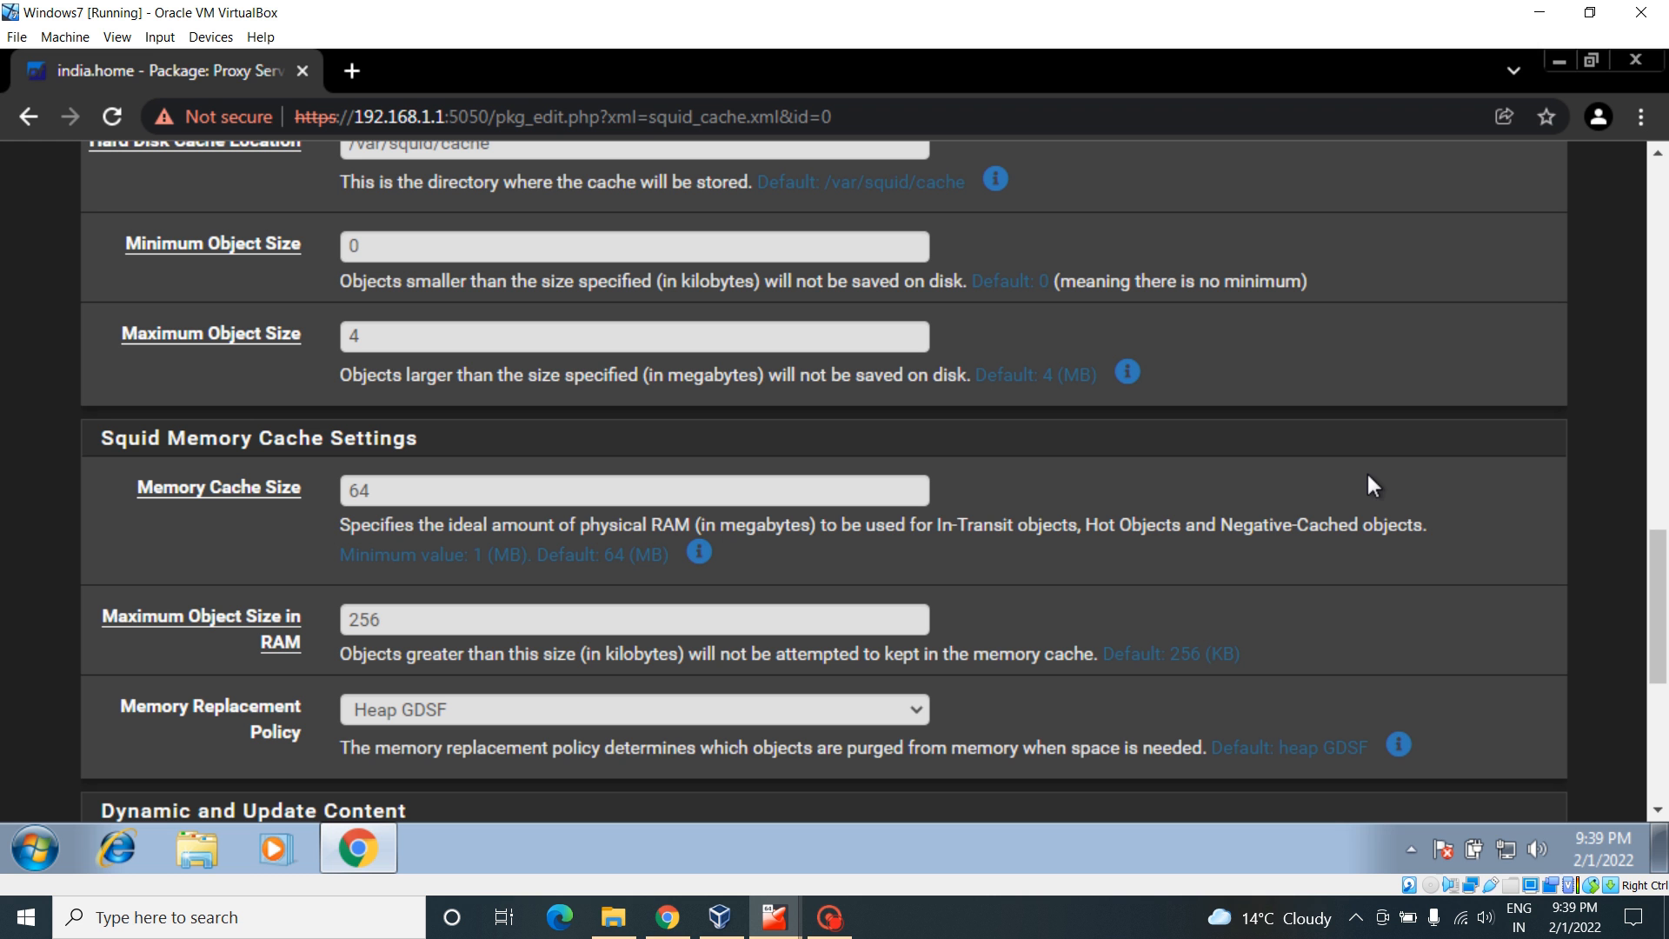
{"action": "left_click", "coordinate": [700, 554]}
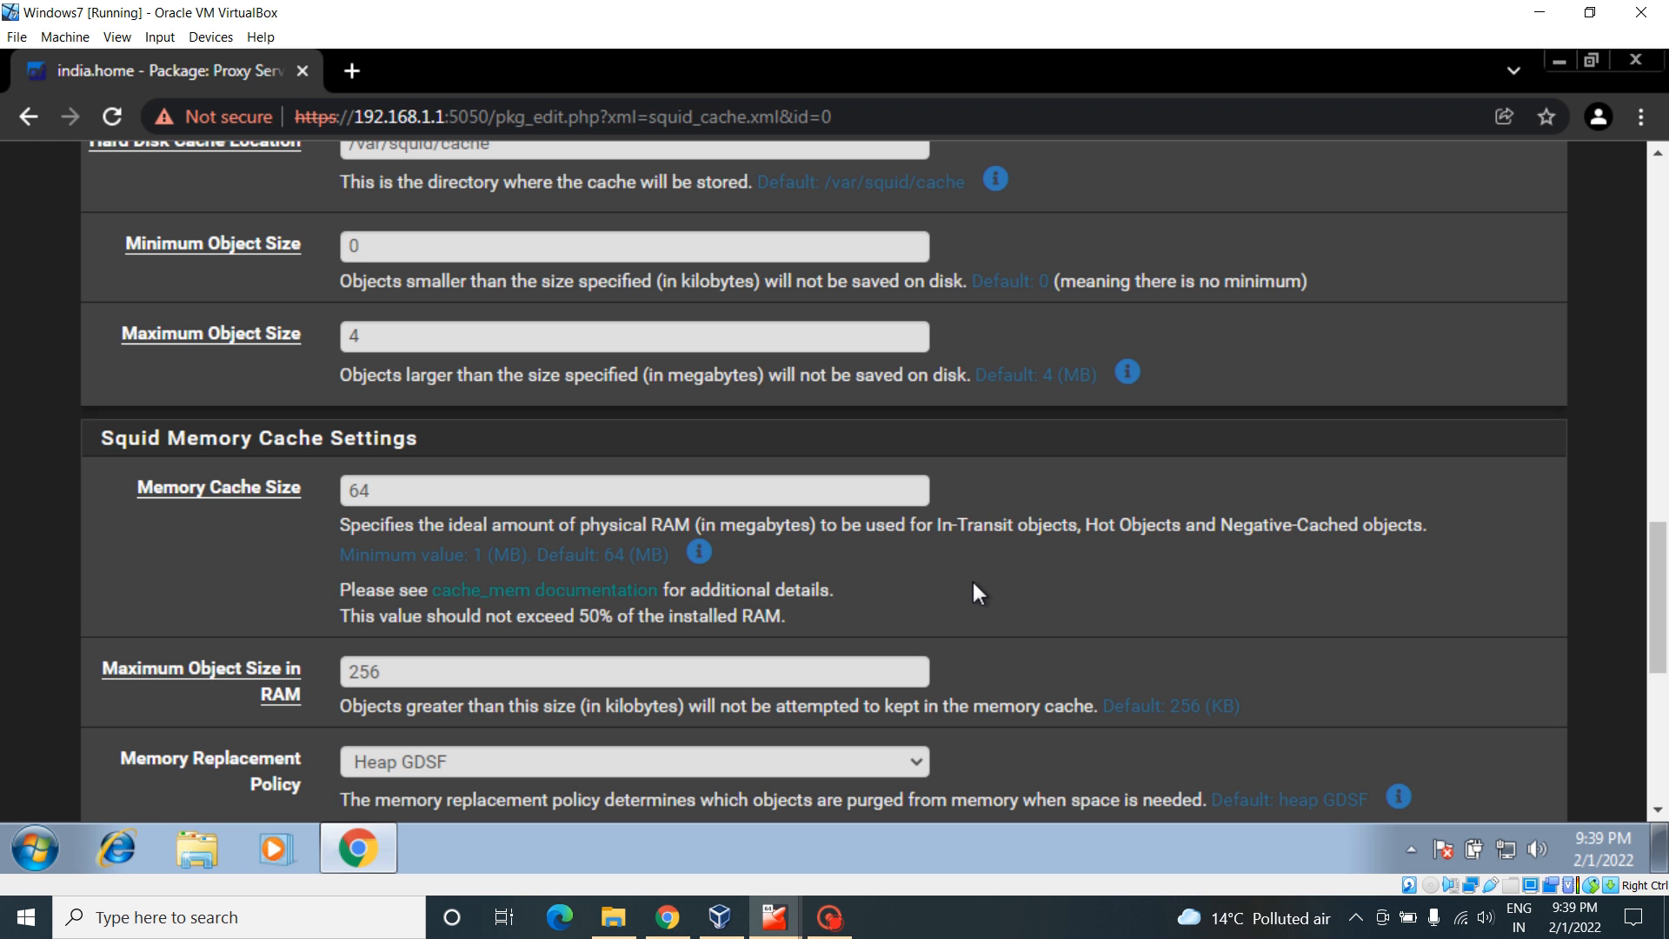
{"action": "scroll", "coordinate": [1294, 556], "scroll_direction": "down", "scroll_amount": 1}
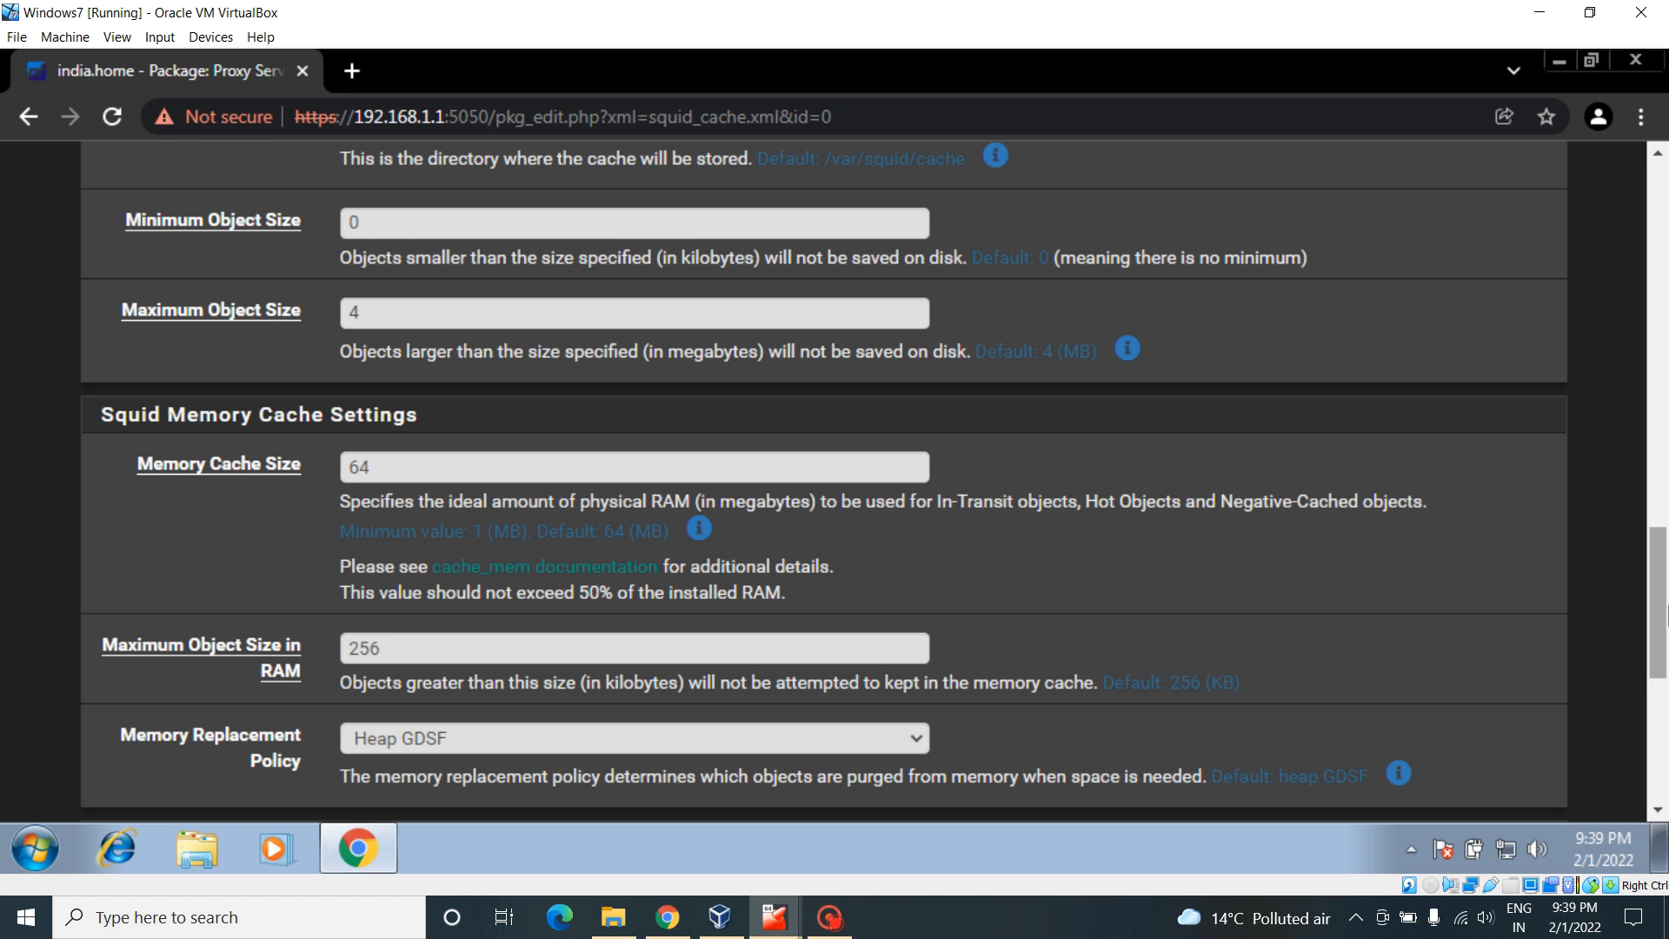
{"action": "scroll", "coordinate": [1656, 600], "scroll_direction": "down", "scroll_amount": 2}
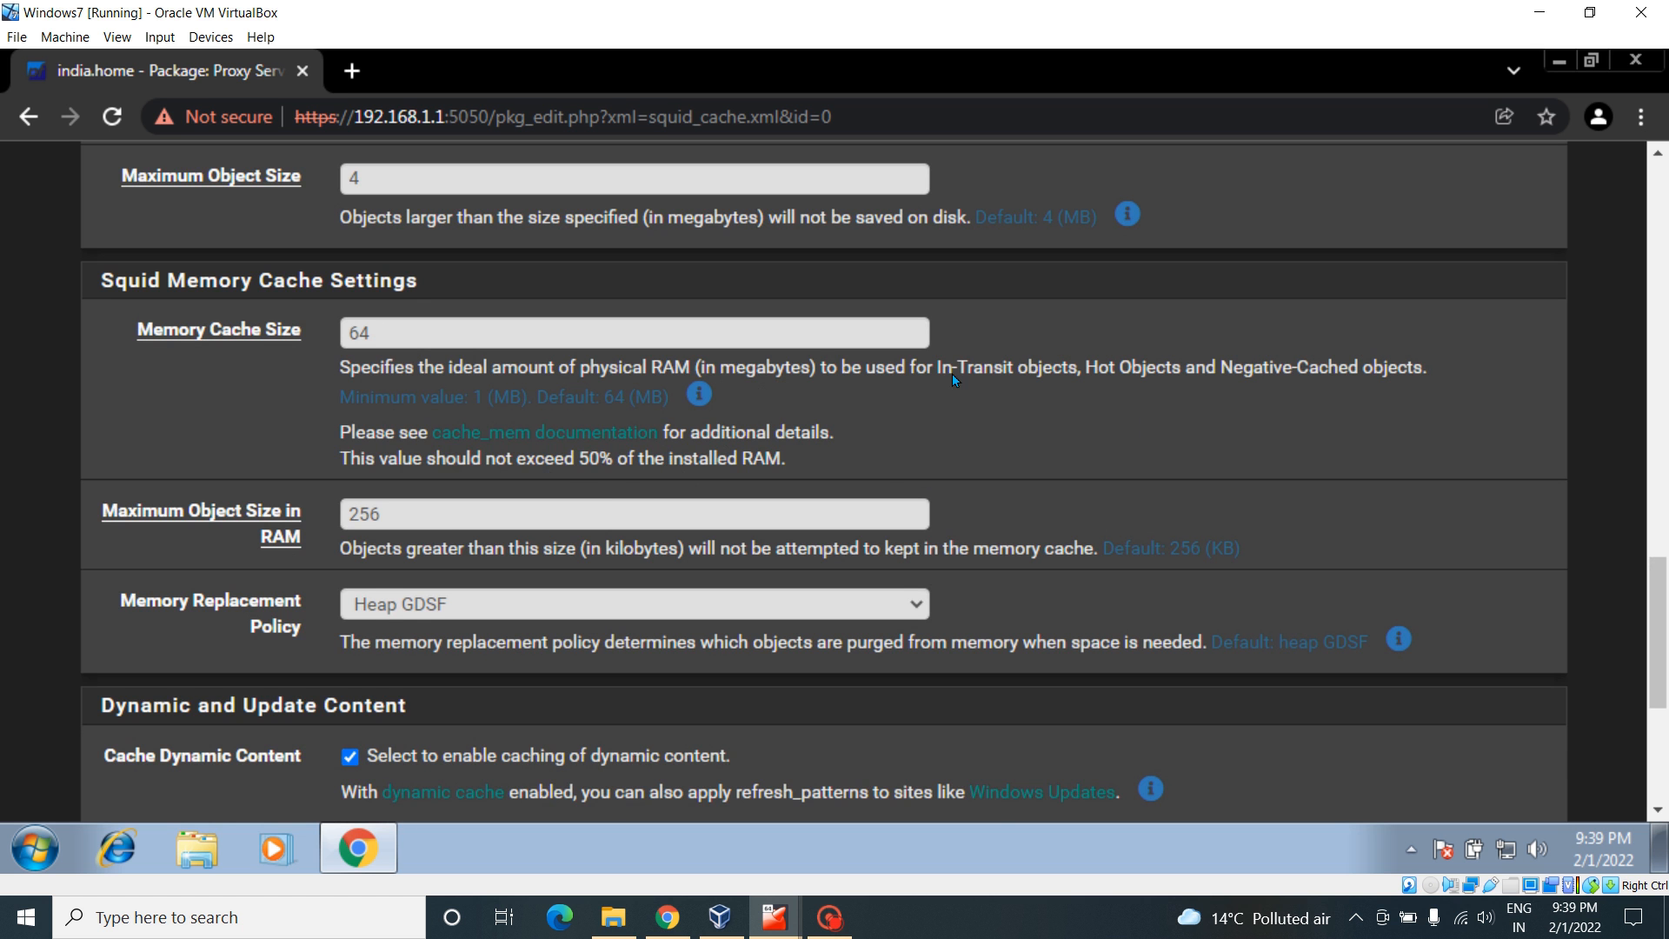
{"action": "left_click_drag", "start_coordinate": [1662, 611], "coordinate": [1662, 638]}
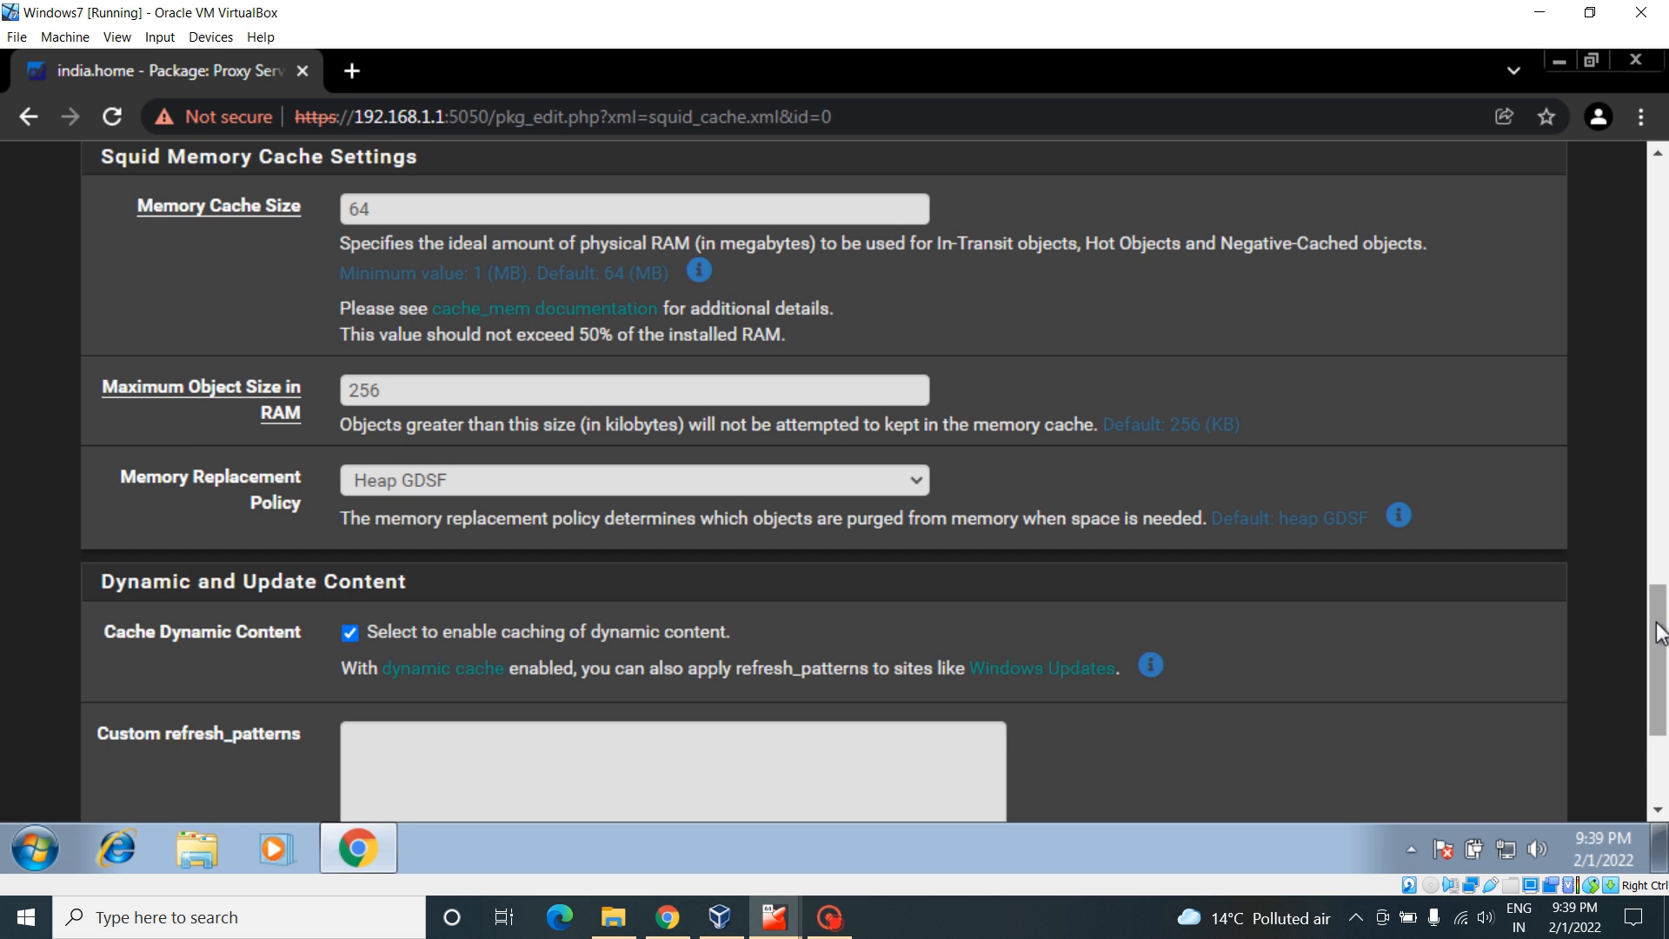
Step: Look over the dynamic content caching and custom refresh_patterns options, and save the local cache settings
{"action": "scroll", "coordinate": [1041, 535], "scroll_direction": "down", "scroll_amount": 1}
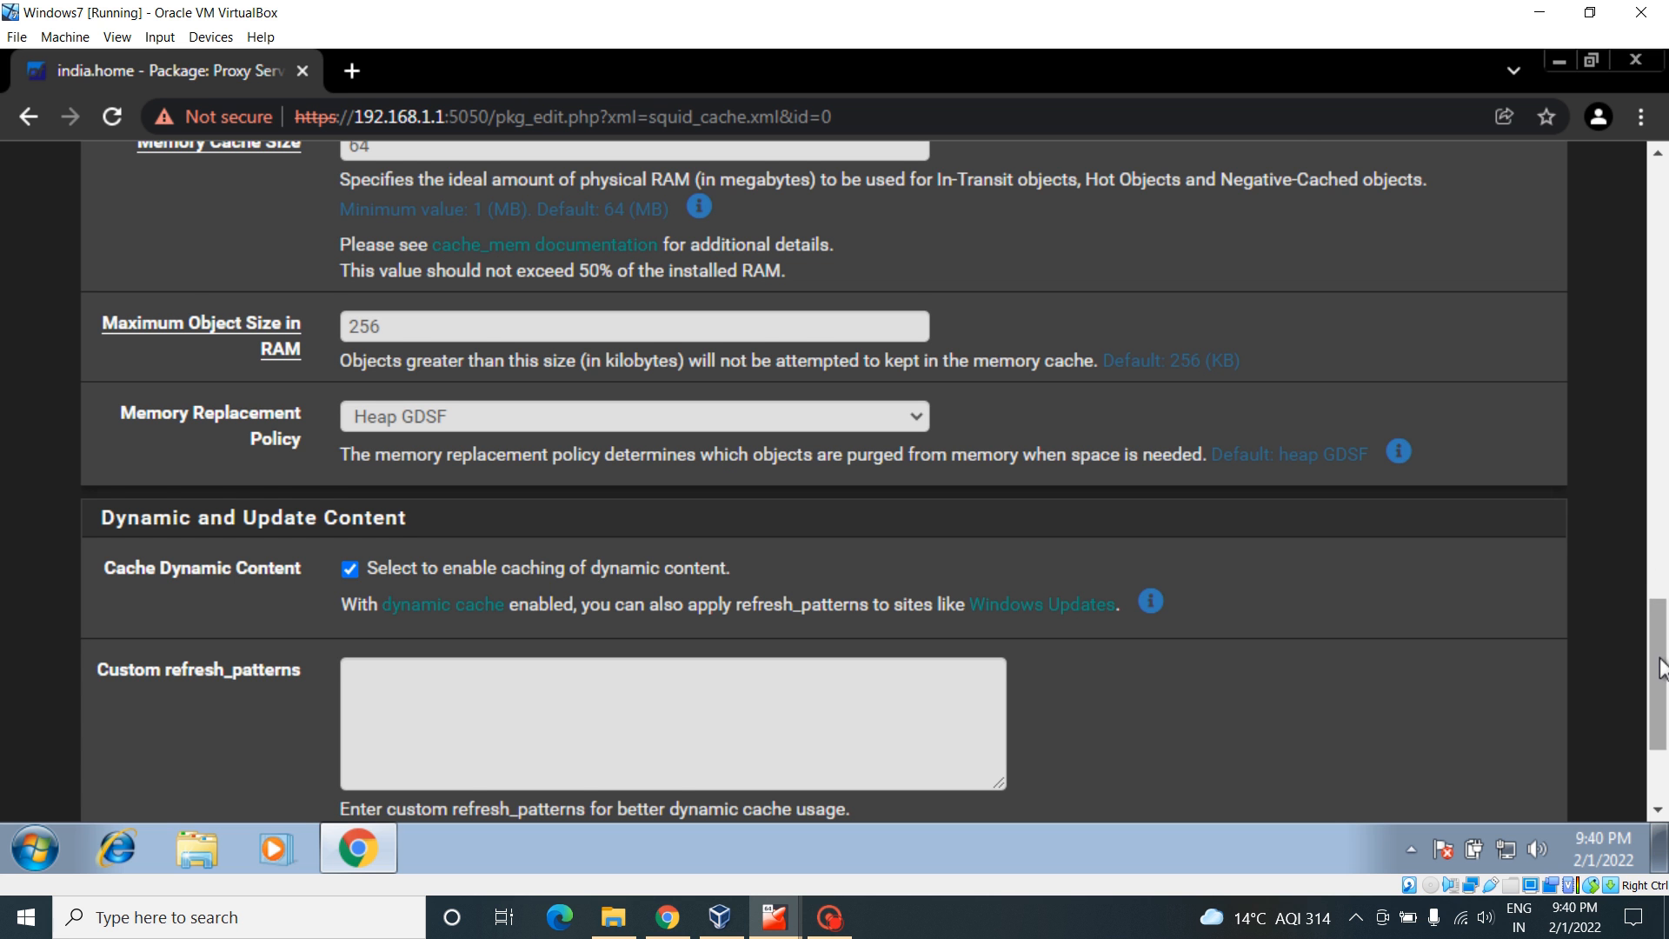
{"action": "scroll", "coordinate": [1659, 661], "scroll_direction": "down", "scroll_amount": 1}
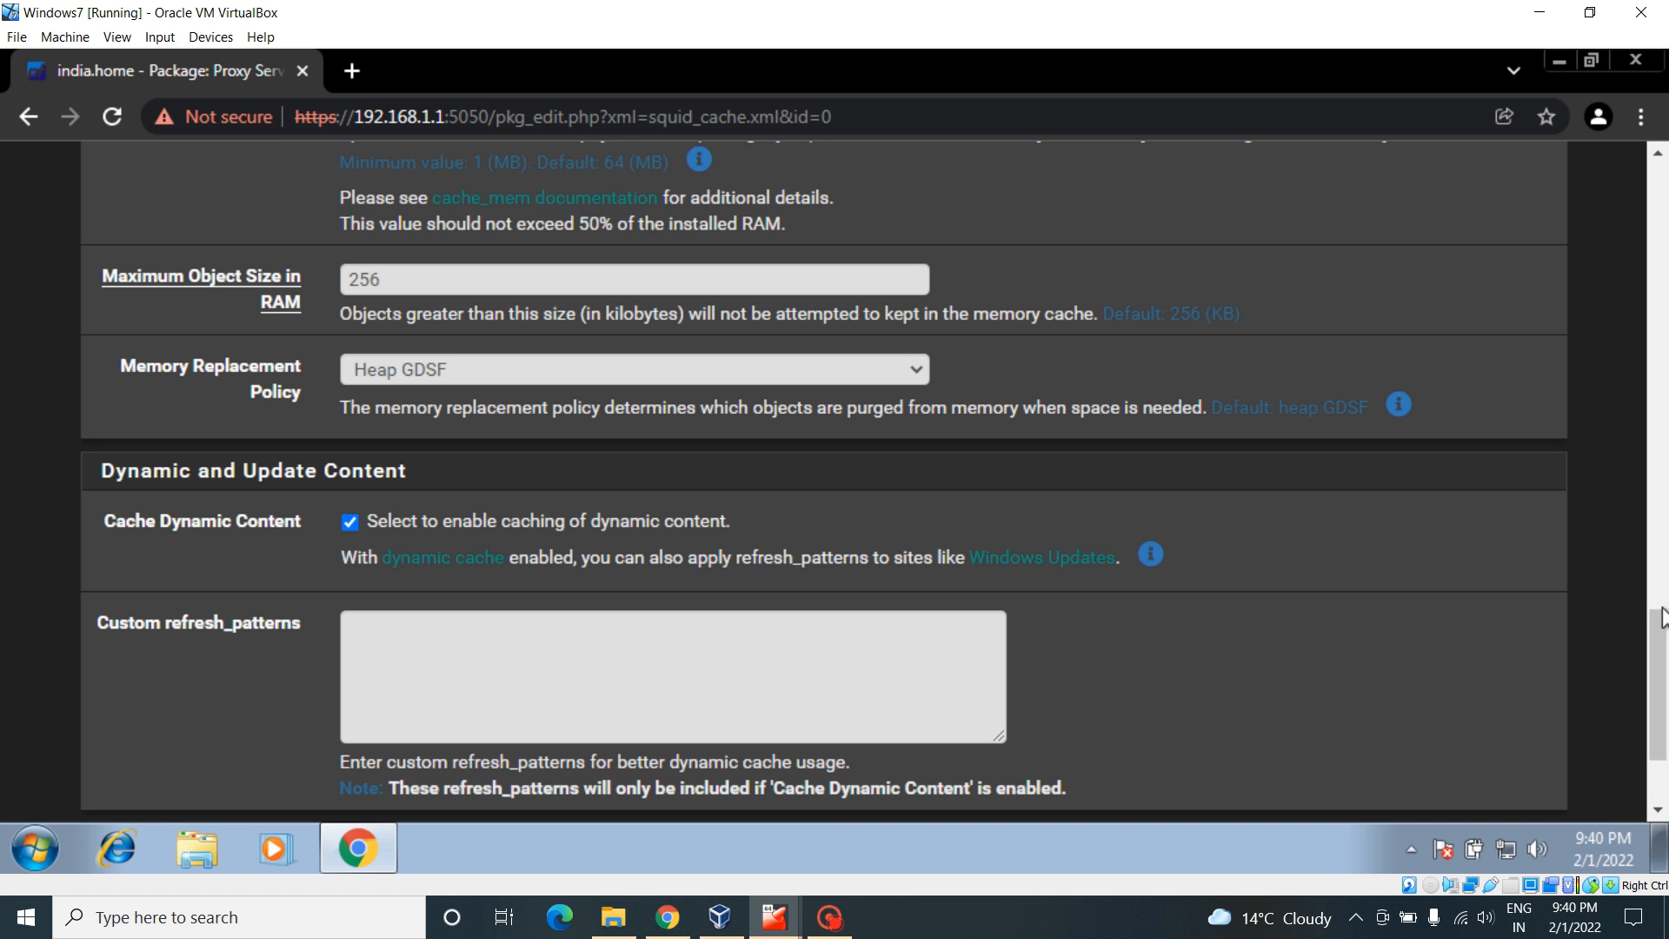
{"action": "left_click_drag", "start_coordinate": [1661, 617], "coordinate": [1663, 721]}
{"action": "left_click", "coordinate": [409, 683]}
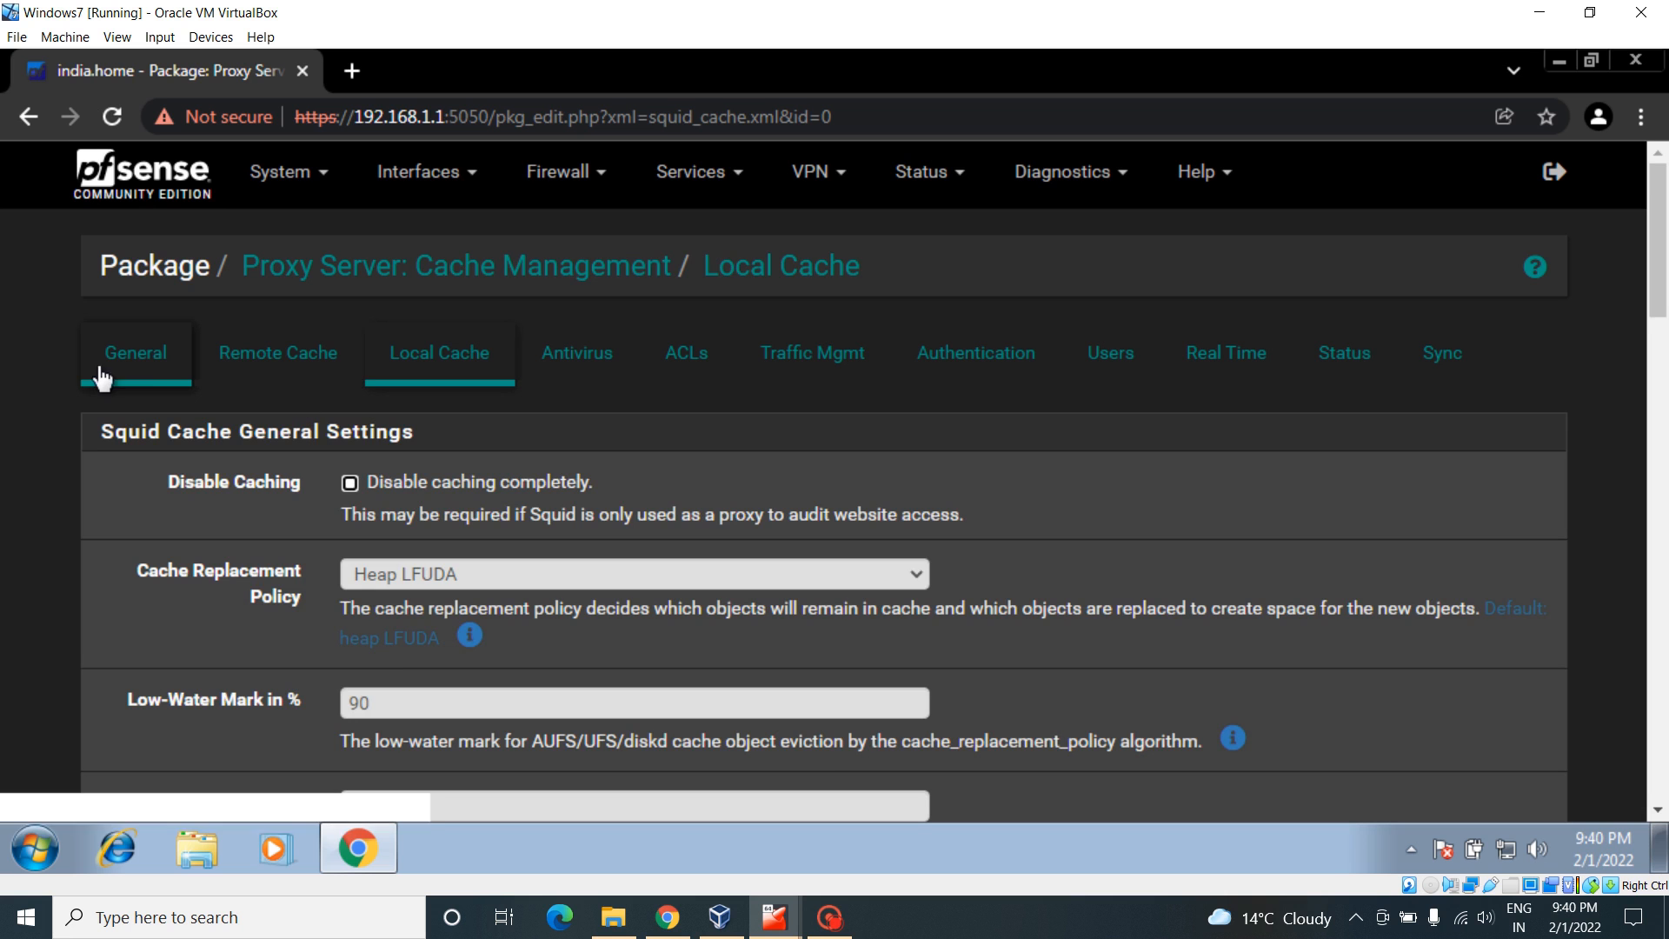
Step: Enable the Squid proxy in the general settings and look at the listen IP version choices
{"action": "left_click", "coordinate": [138, 352]}
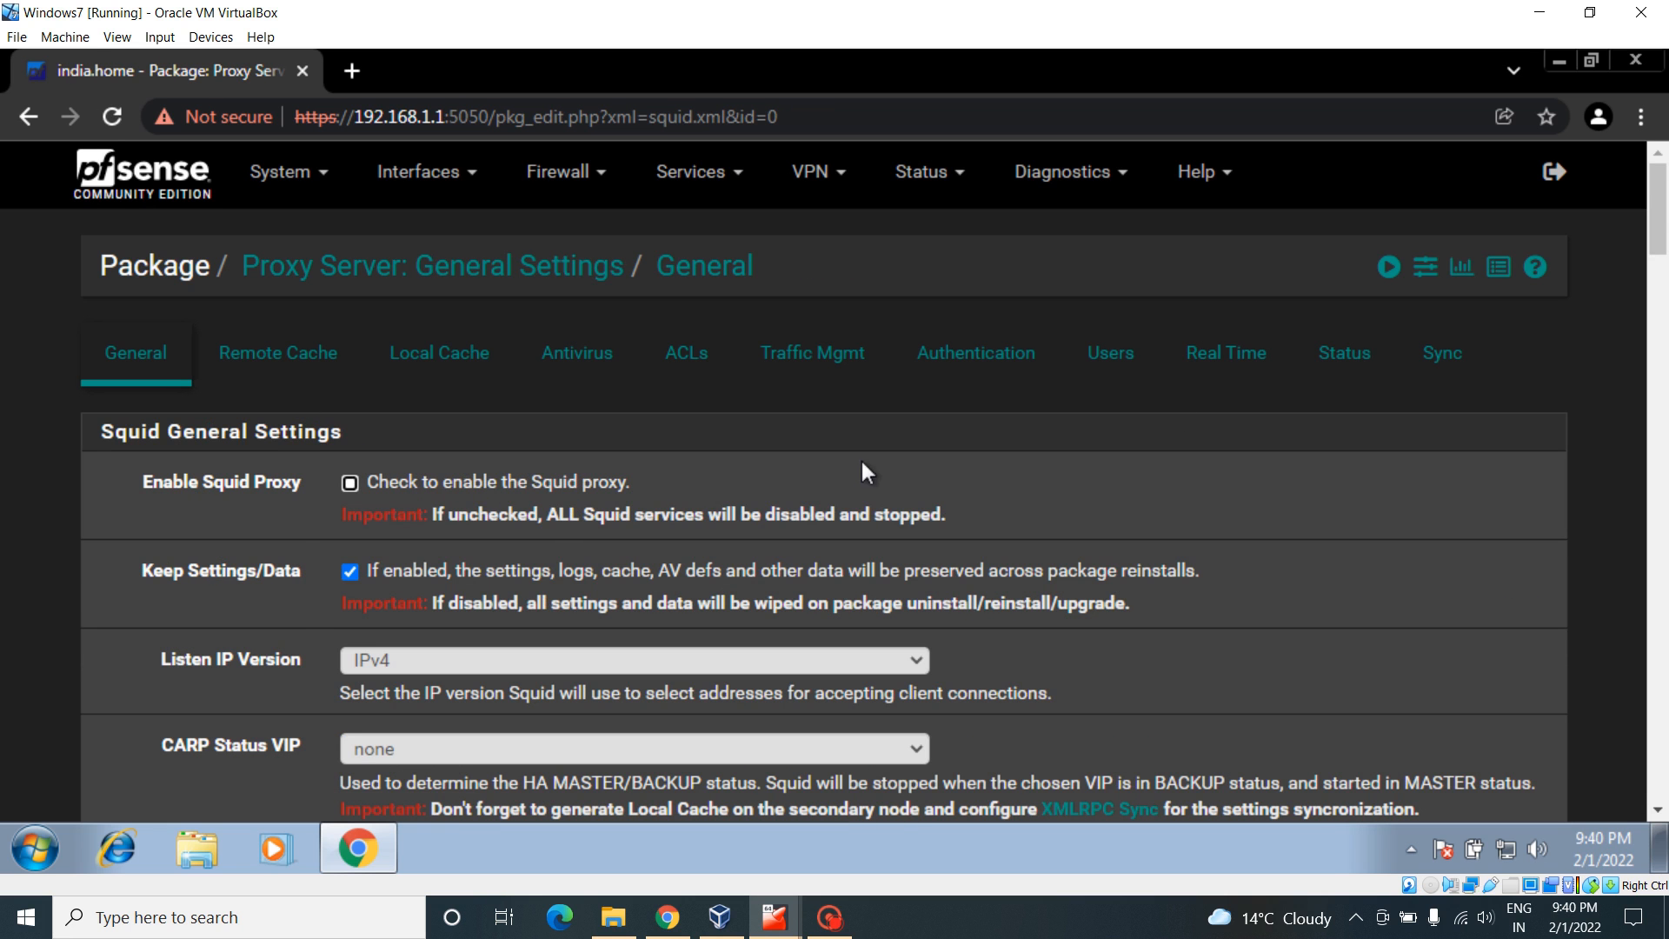
{"action": "left_click", "coordinate": [350, 483]}
{"action": "scroll", "coordinate": [1665, 296], "scroll_direction": "down", "scroll_amount": 3}
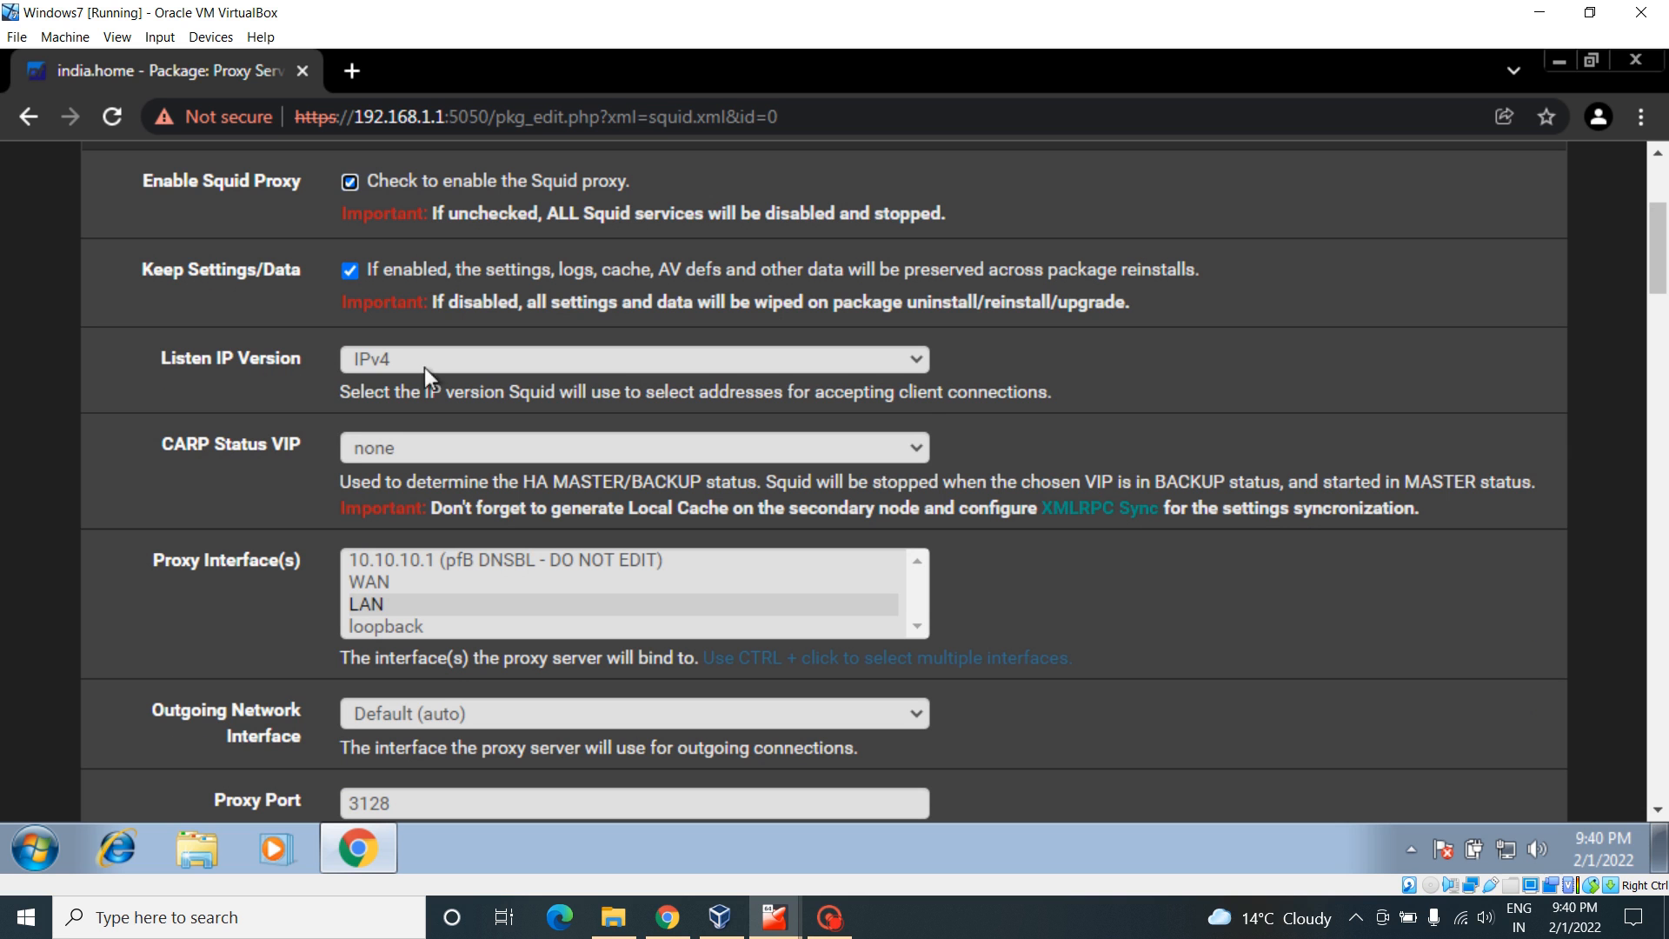
{"action": "left_click", "coordinate": [918, 356]}
{"action": "left_click", "coordinate": [920, 356]}
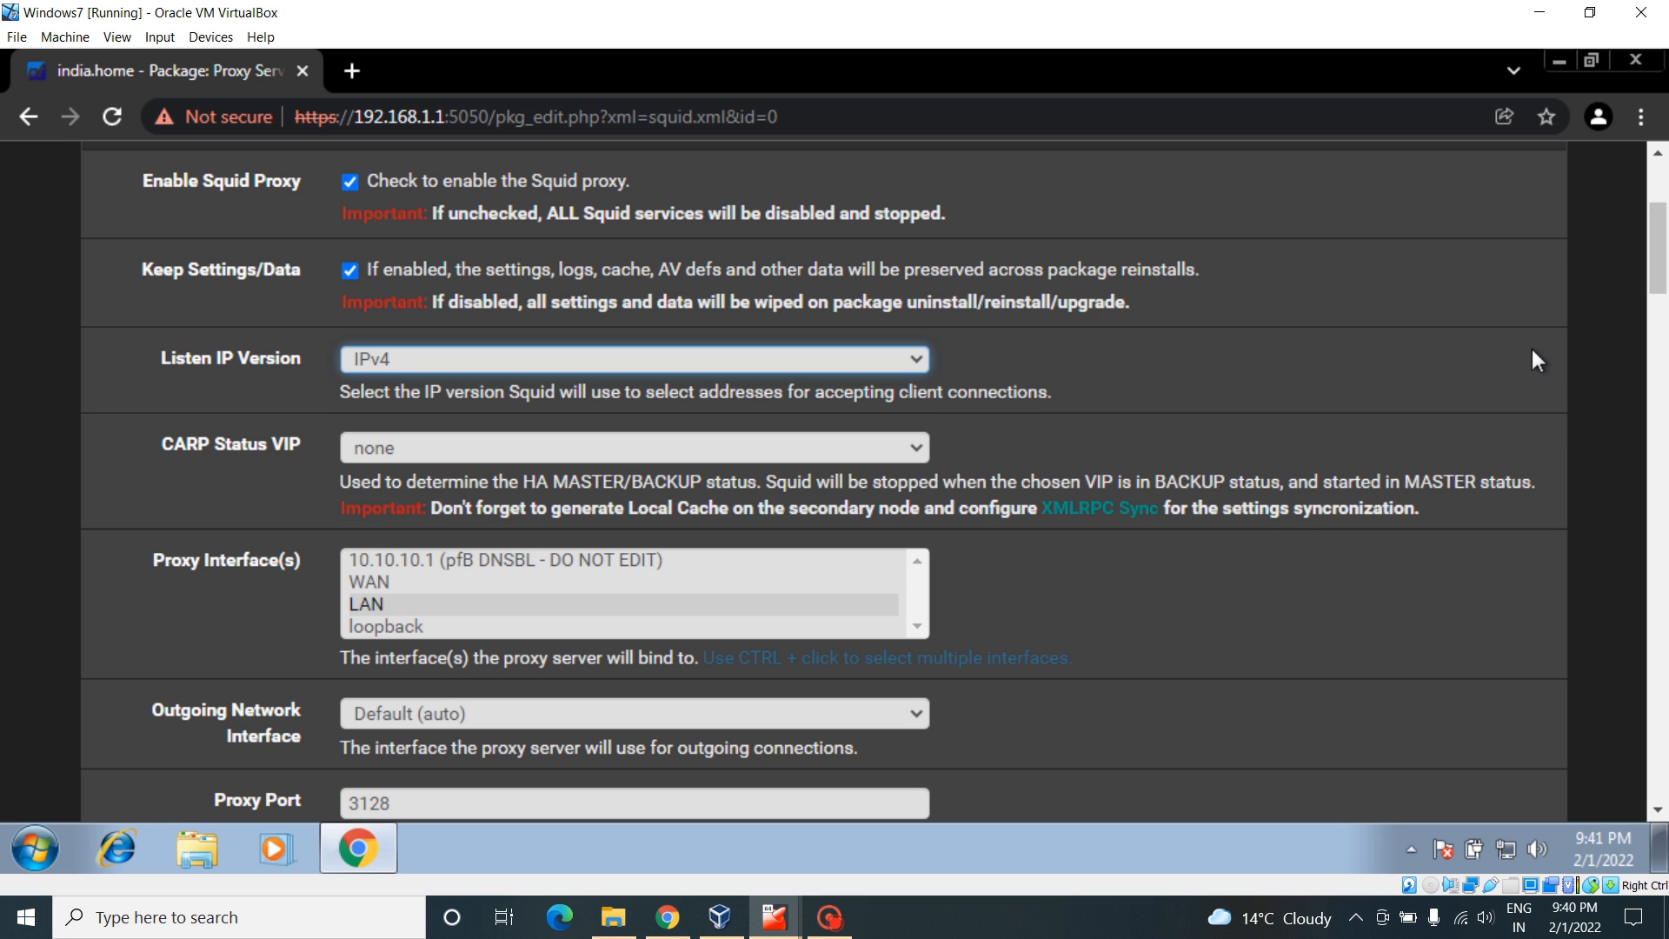
Step: Select loopback in the proxy interfaces and check the available outgoing network interfaces
{"action": "scroll", "coordinate": [1666, 292], "scroll_direction": "down", "scroll_amount": 1}
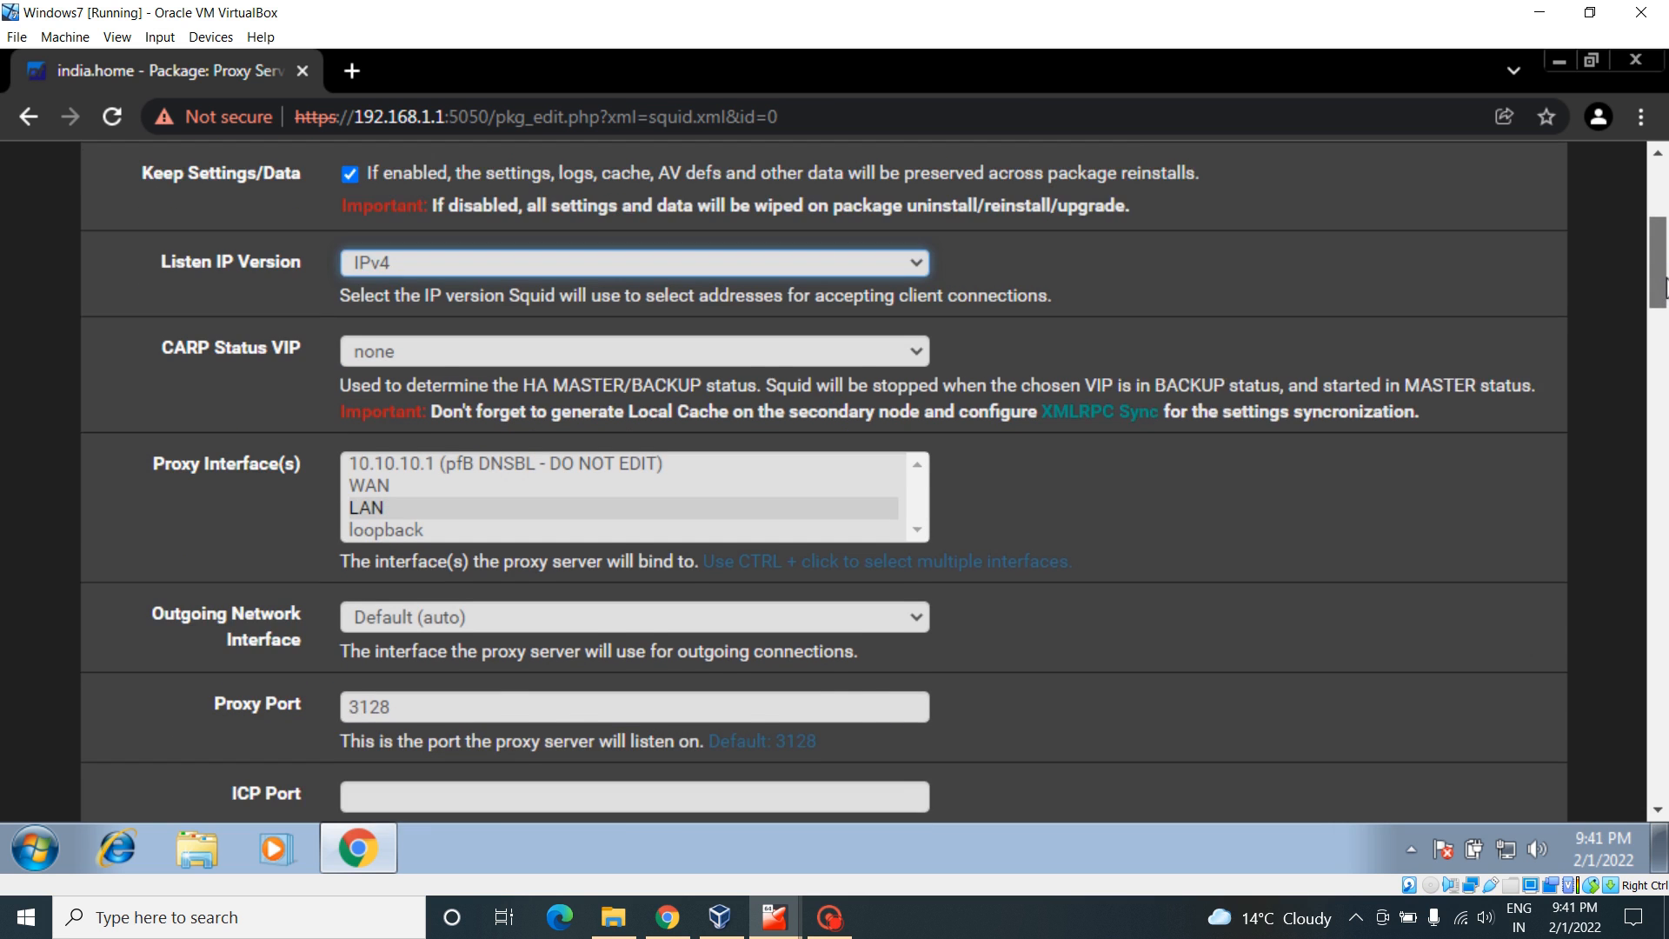
{"action": "scroll", "coordinate": [1665, 287], "scroll_direction": "down", "scroll_amount": 1}
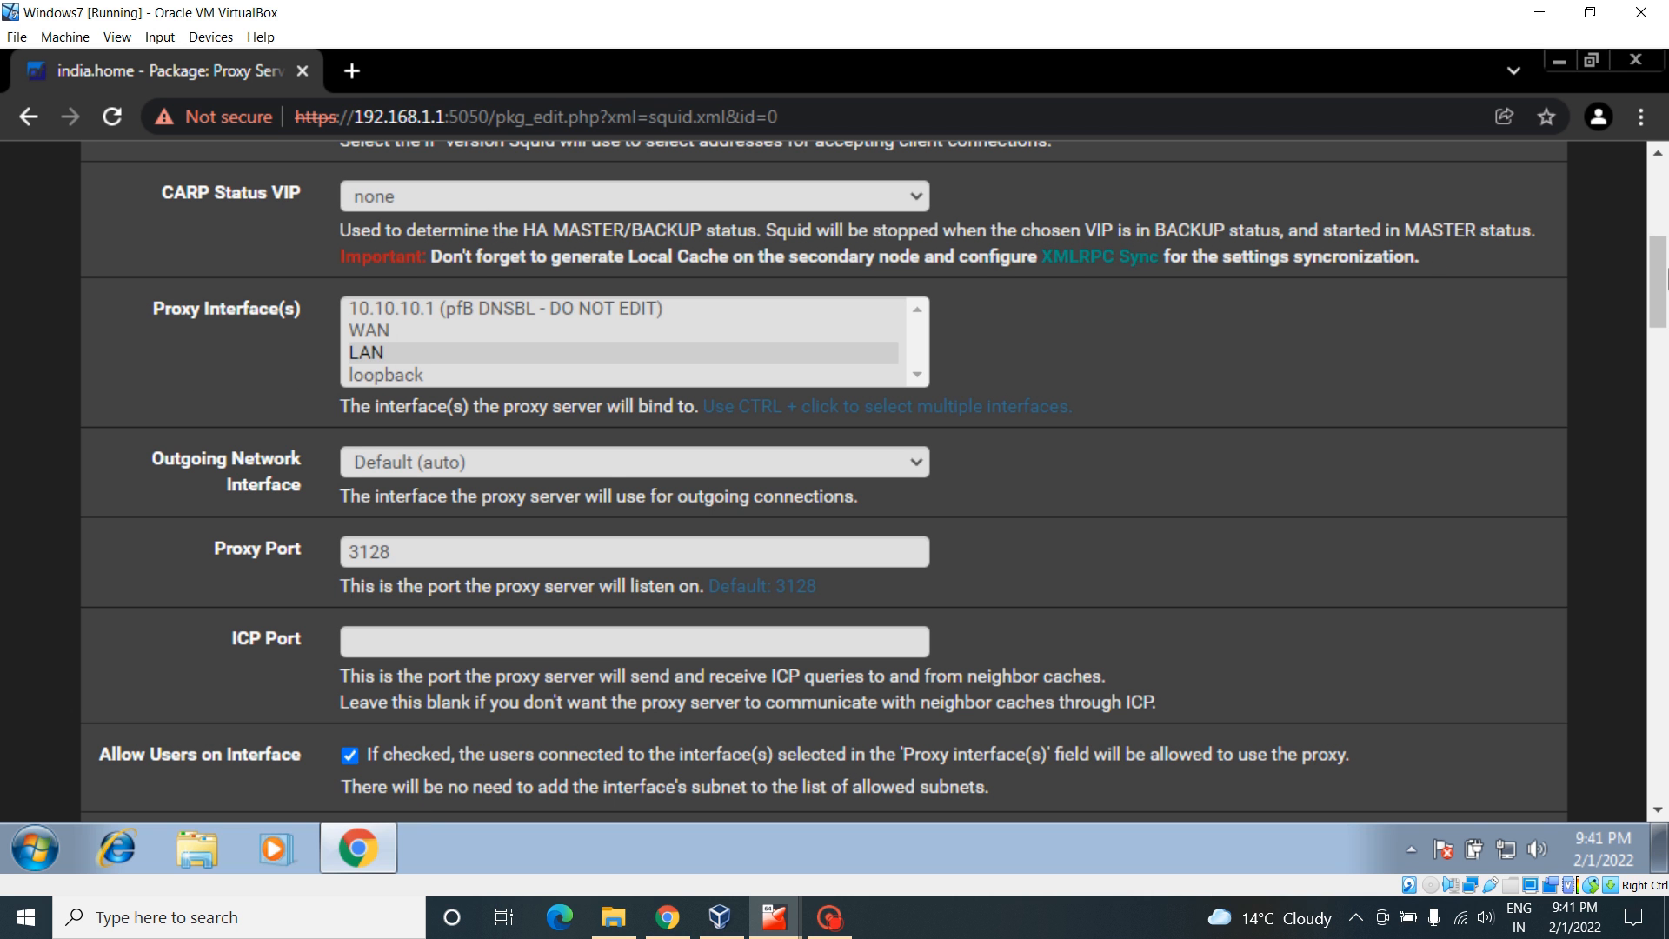
{"action": "left_click_drag", "start_coordinate": [1659, 313], "coordinate": [1667, 312]}
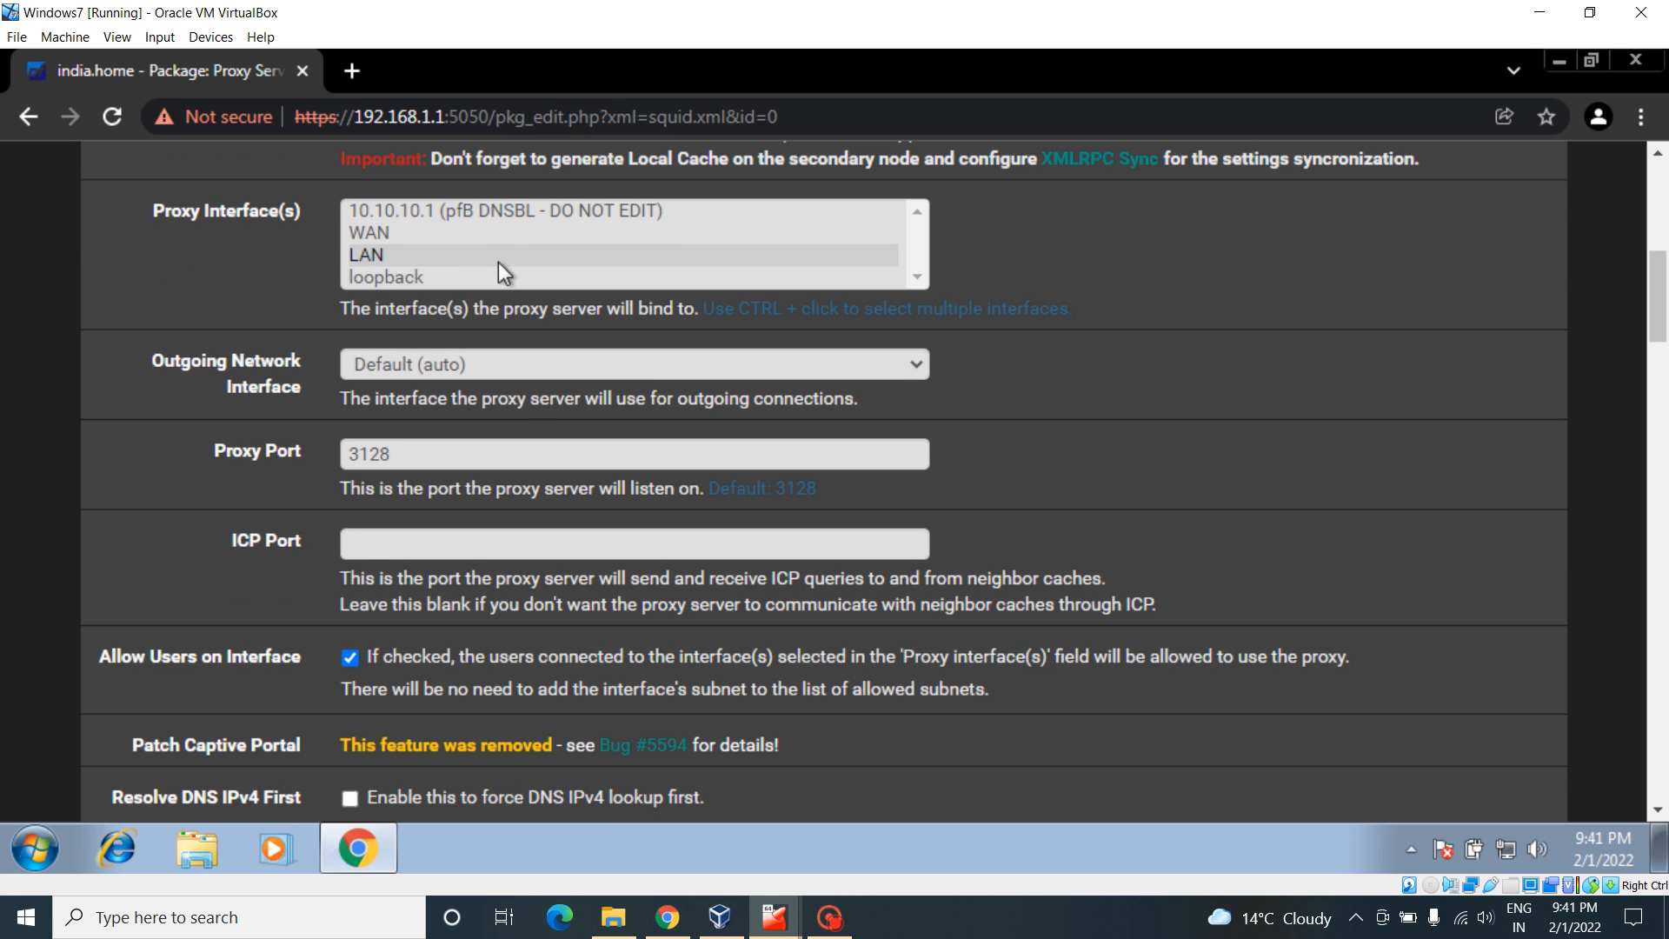
{"action": "left_click", "coordinate": [410, 274]}
{"action": "left_click", "coordinate": [410, 254]}
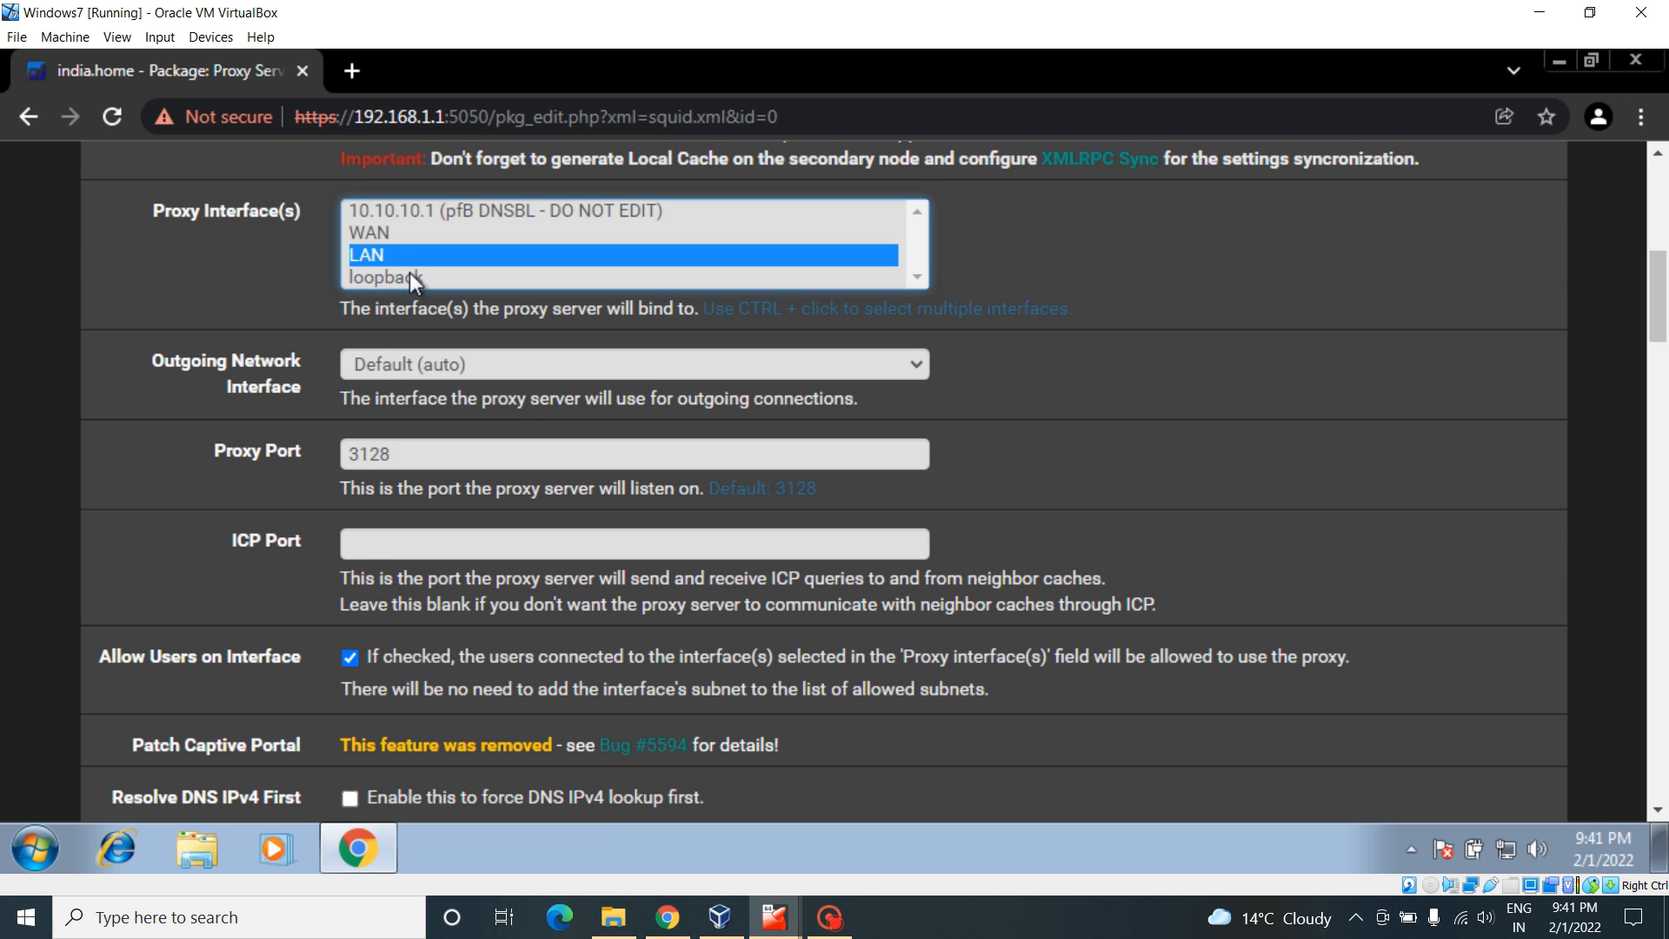
{"action": "left_click", "coordinate": [410, 274]}
{"action": "scroll", "coordinate": [804, 326], "scroll_direction": "down", "scroll_amount": 2}
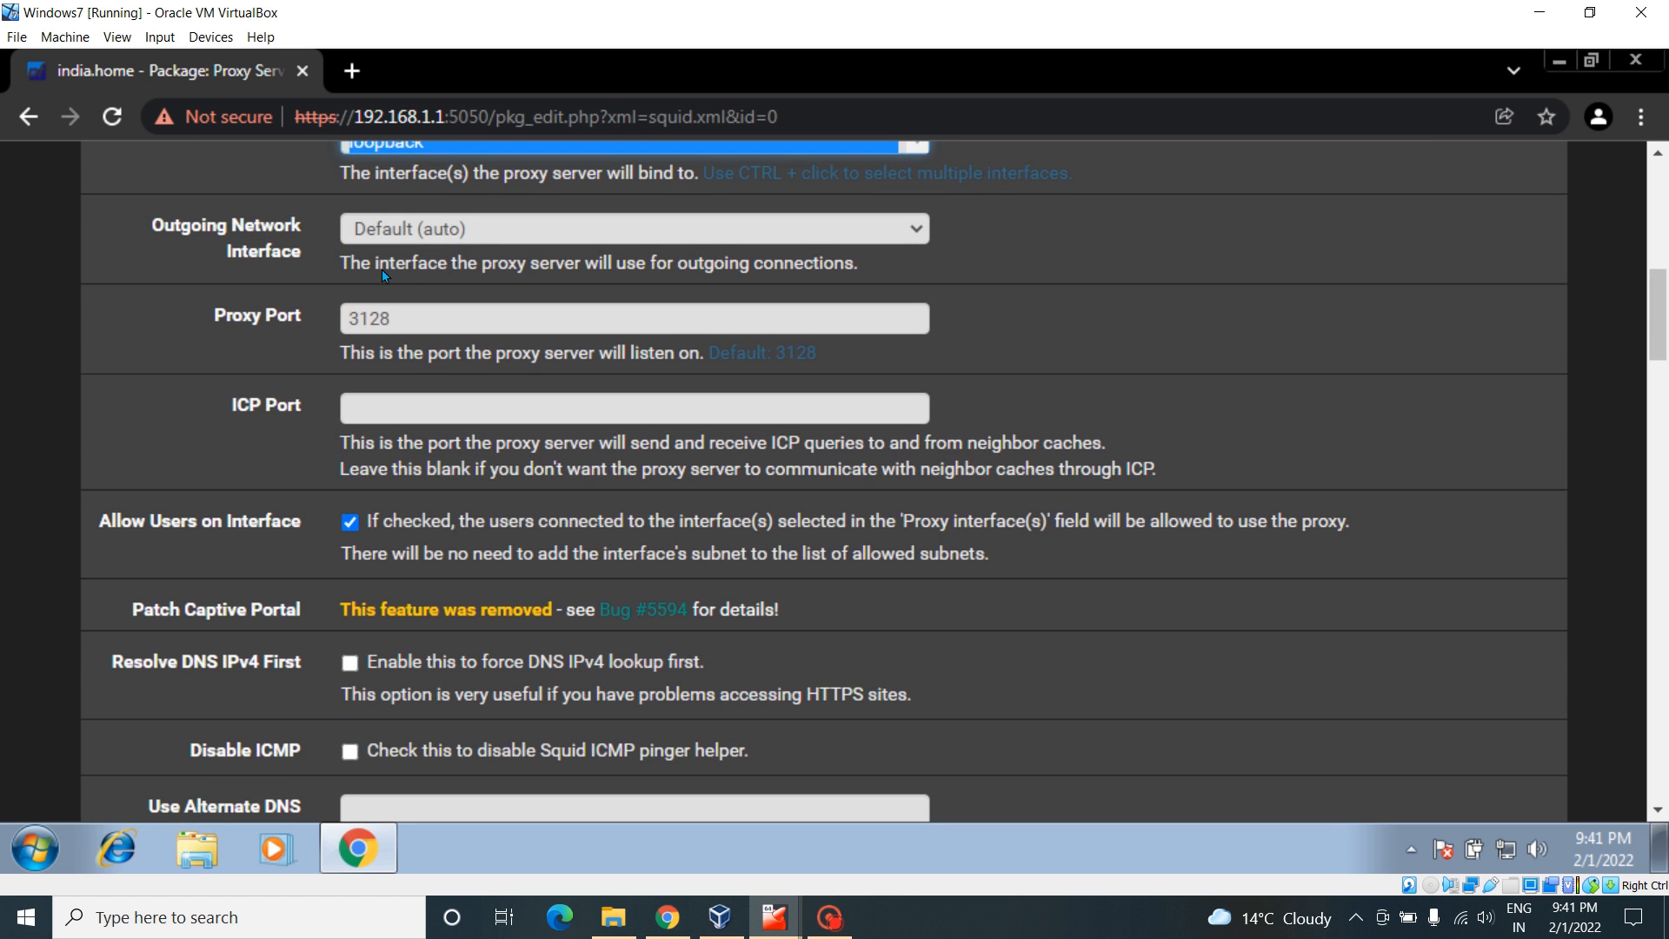
{"action": "left_click", "coordinate": [913, 233]}
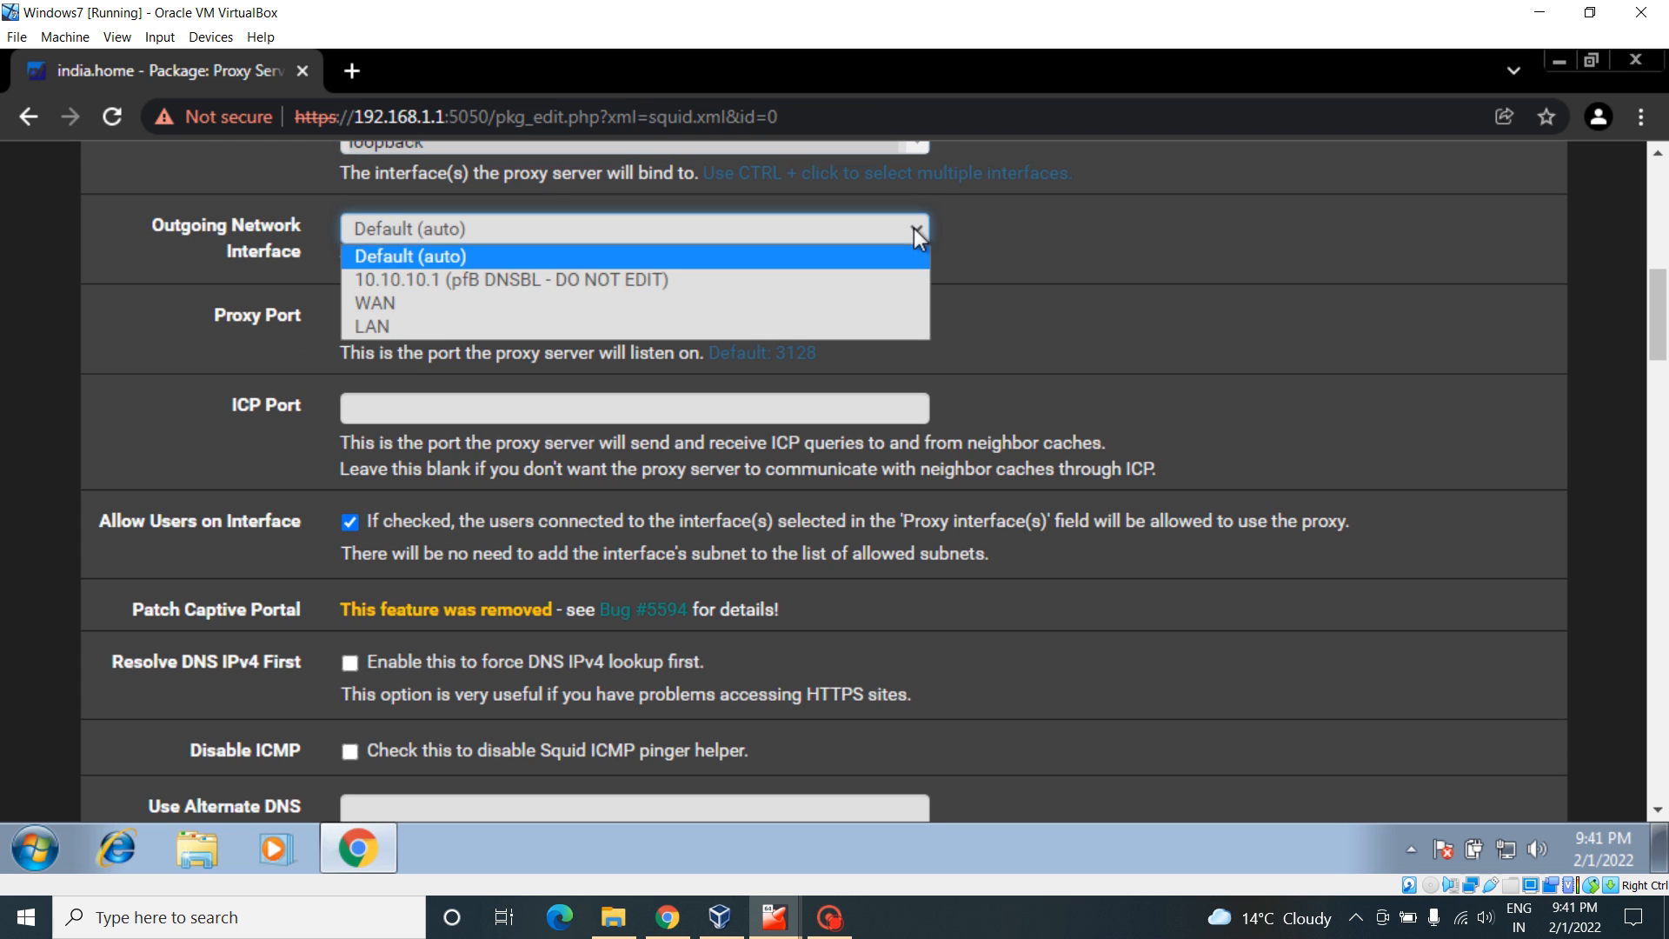
{"action": "left_click", "coordinate": [914, 229]}
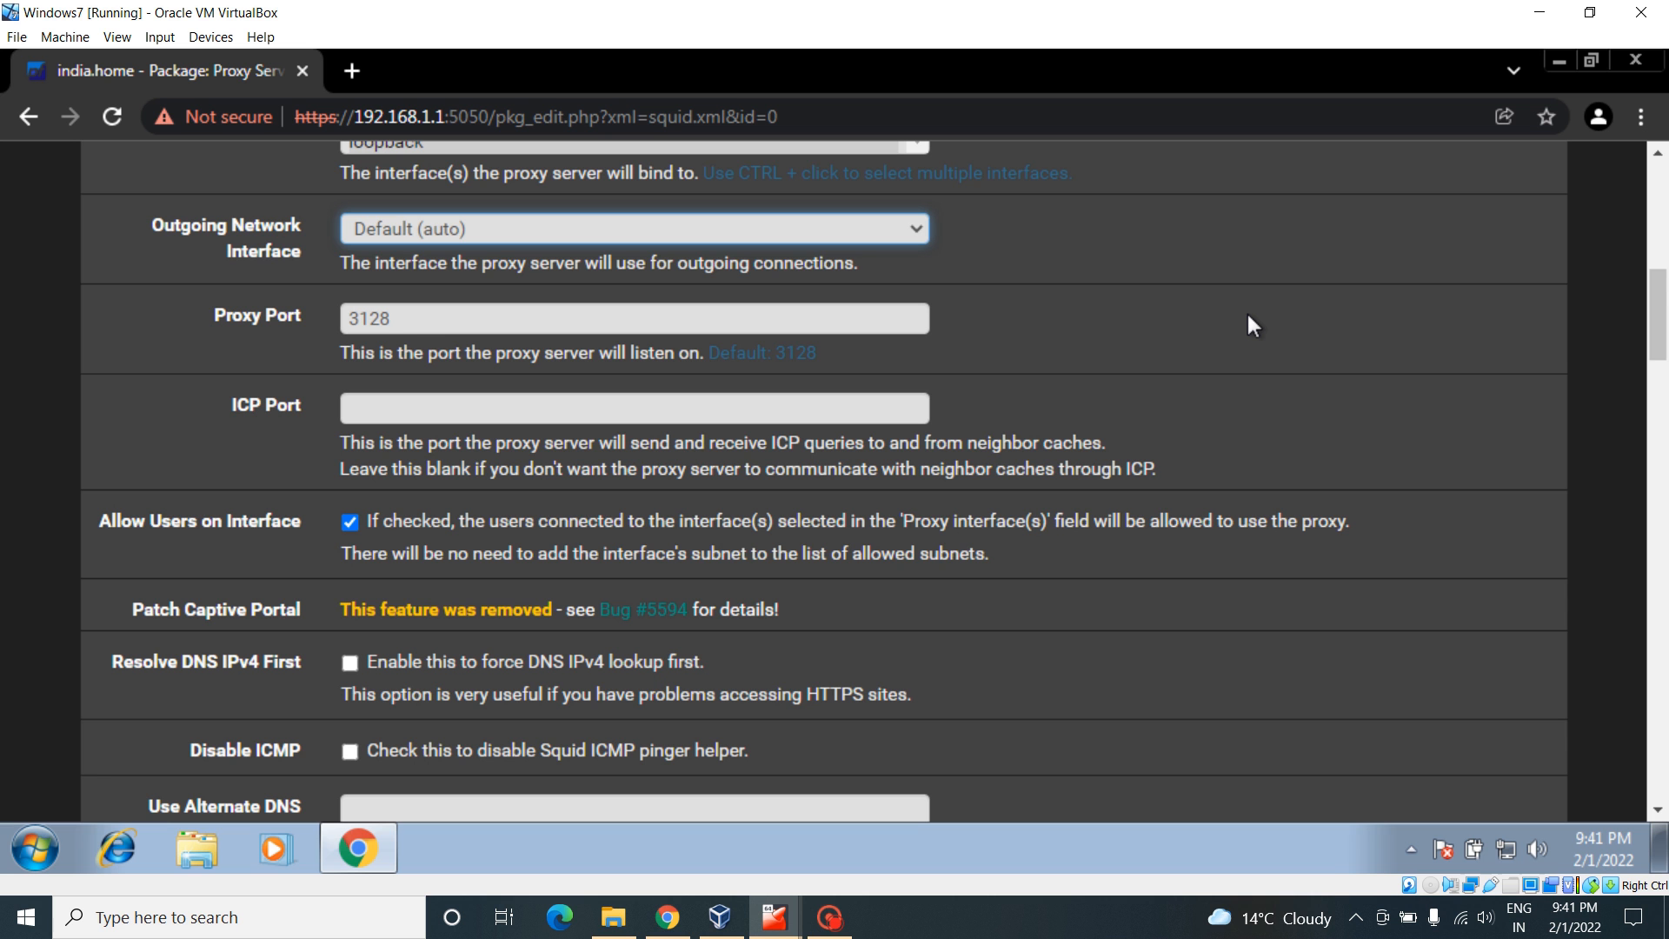
Step: Check the outgoing network interface choices and look over the proxy port, ICP port and Allow Users on Interface settings
{"action": "left_click", "coordinate": [920, 228]}
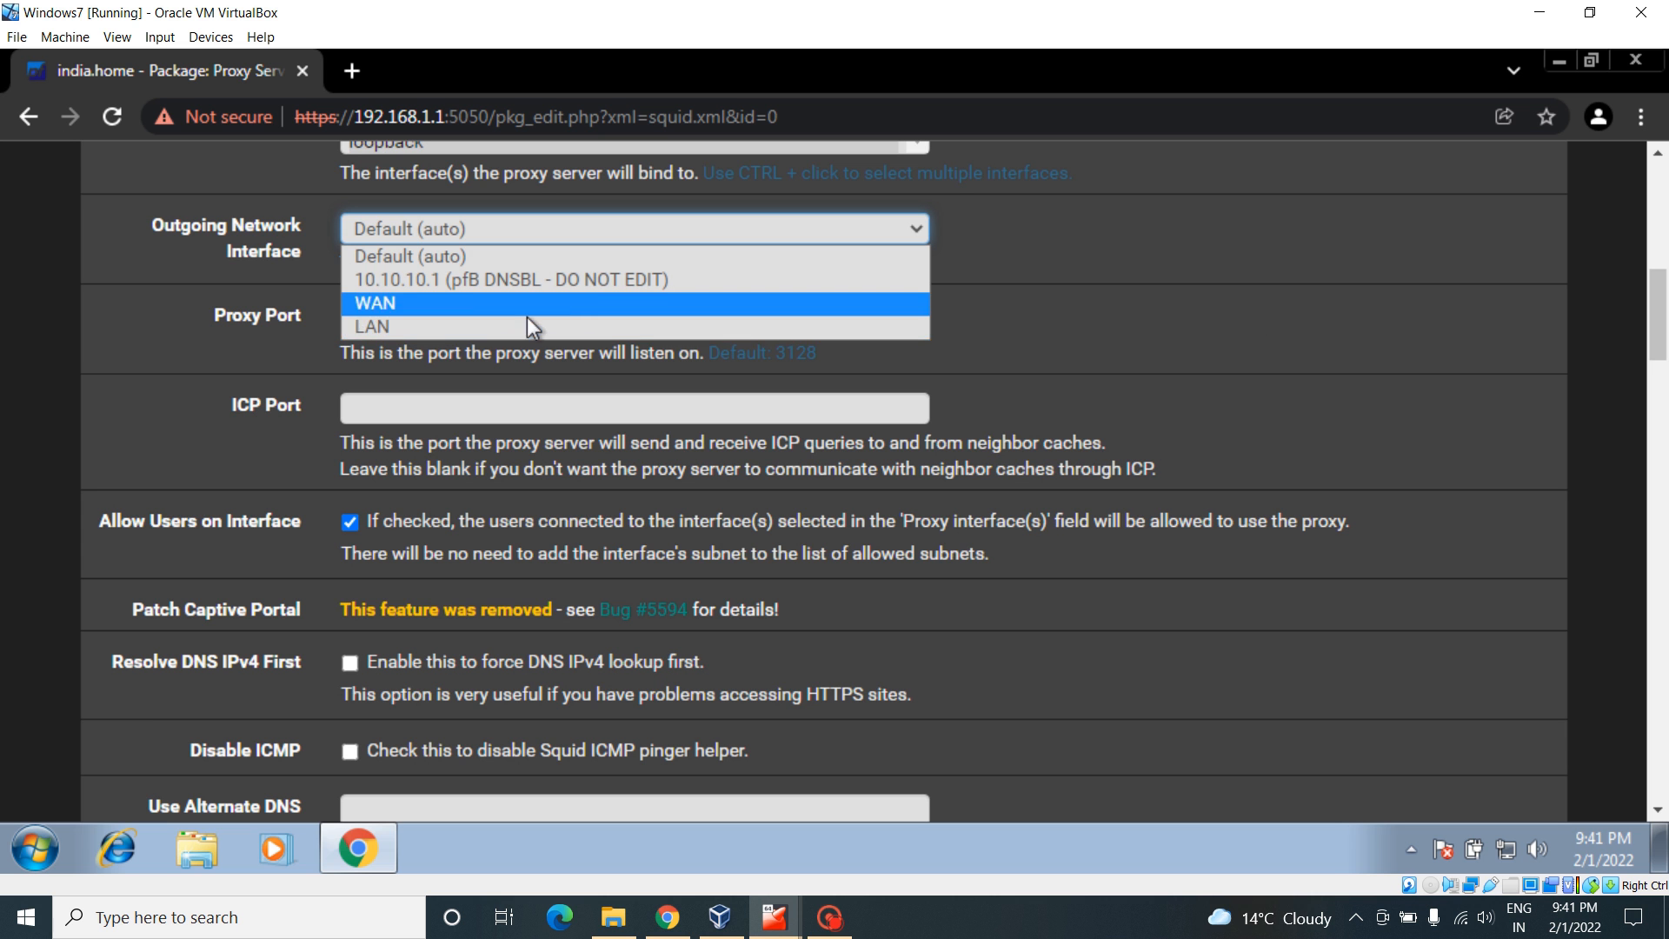
{"action": "left_click", "coordinate": [1428, 314]}
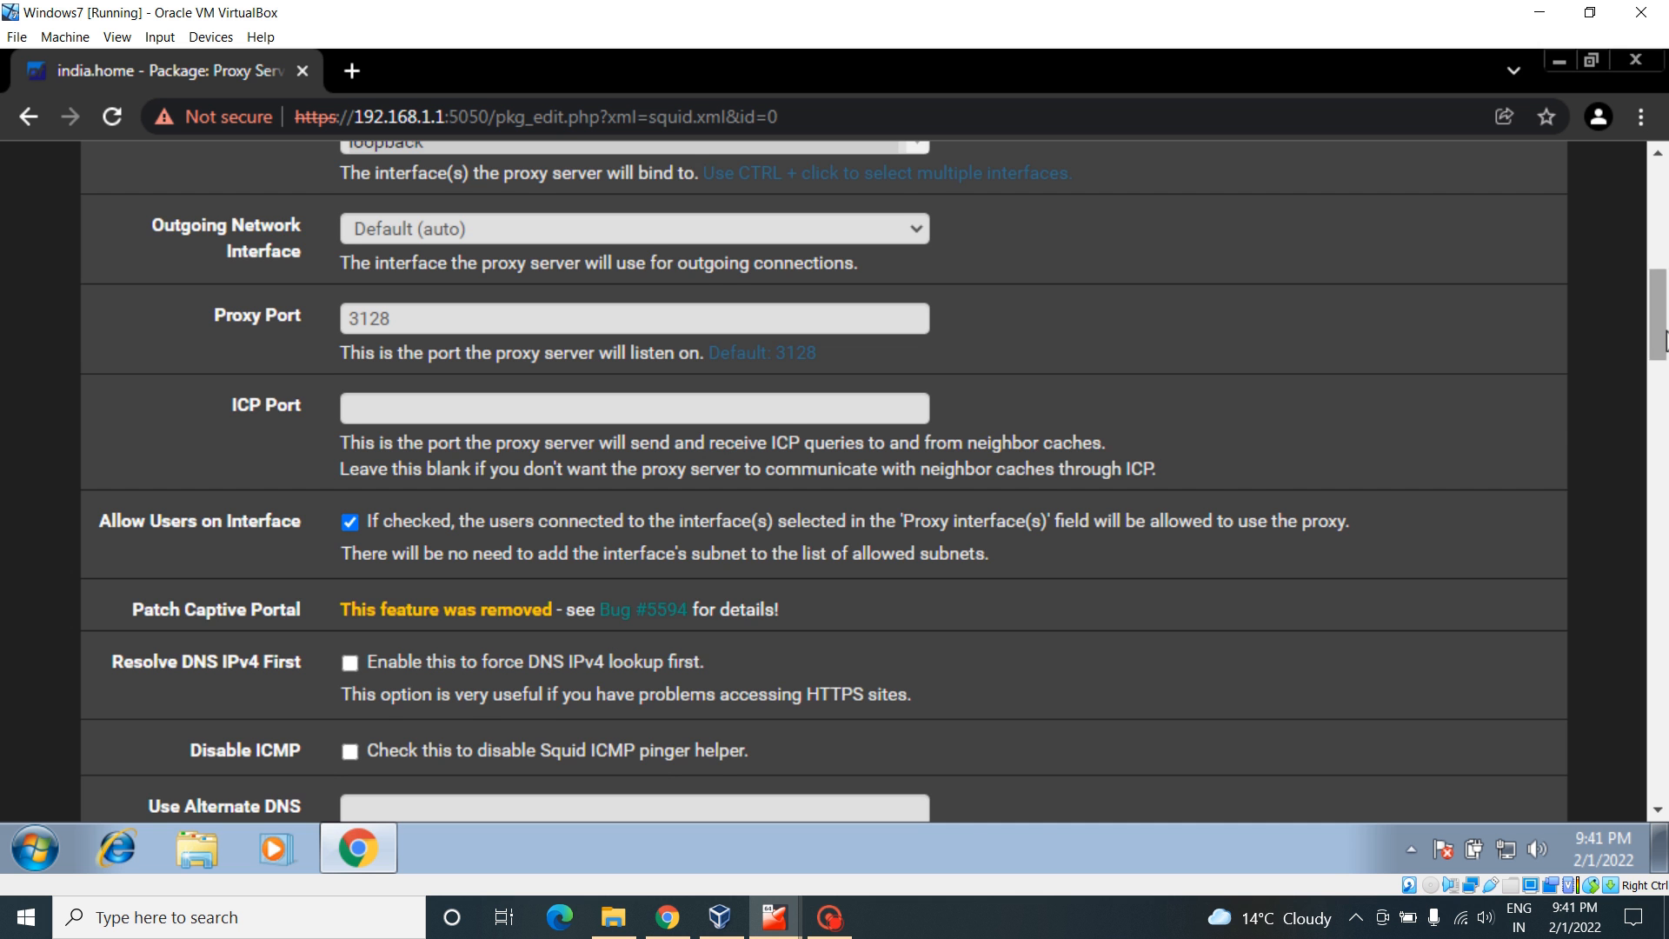
{"action": "left_click_drag", "start_coordinate": [1657, 348], "coordinate": [1657, 365]}
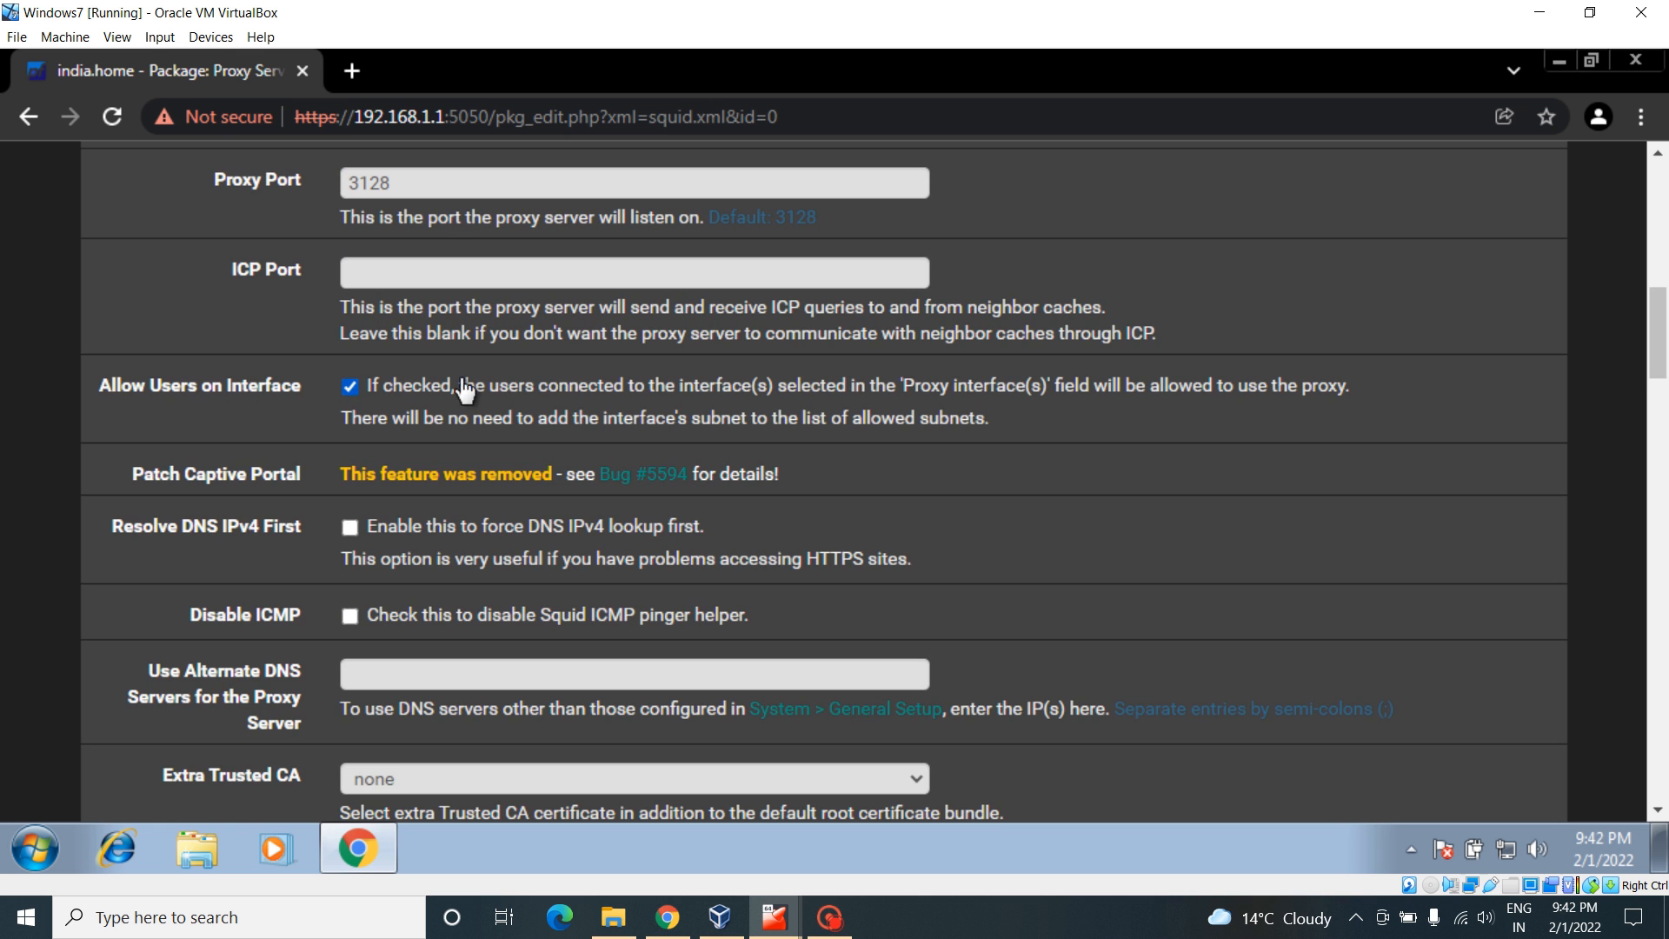
{"action": "scroll", "coordinate": [1655, 363], "scroll_direction": "up", "scroll_amount": 10}
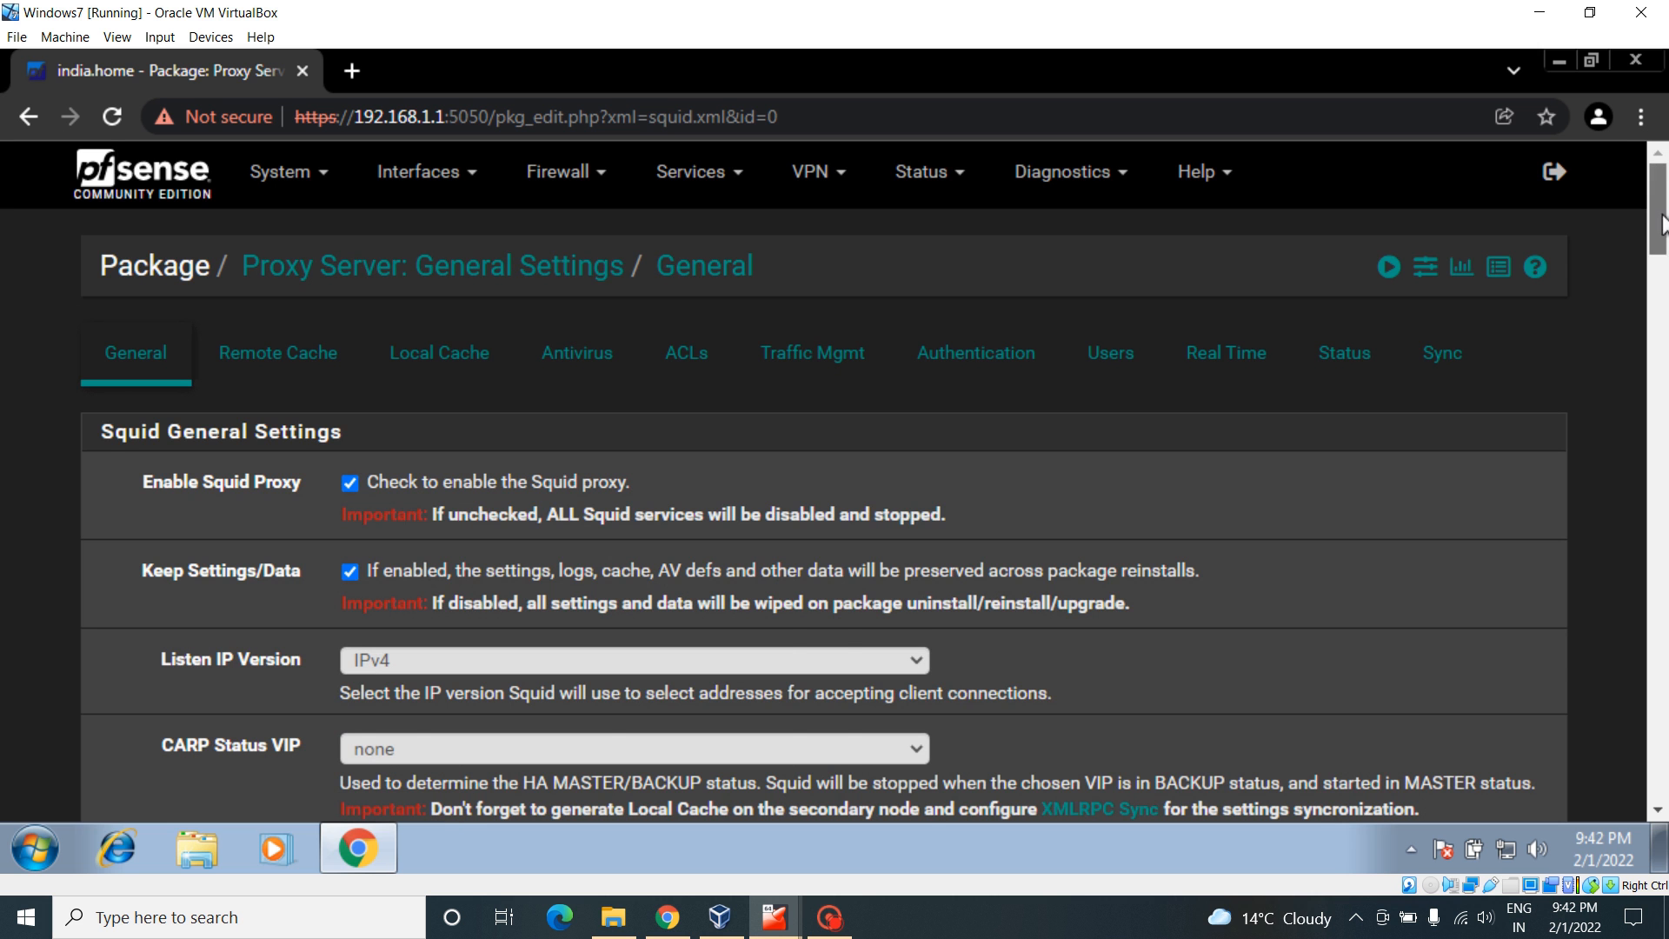
Step: Try the Resolve DNS IPv4 First option and clear it again
{"action": "scroll", "coordinate": [681, 449], "scroll_direction": "down", "scroll_amount": 13}
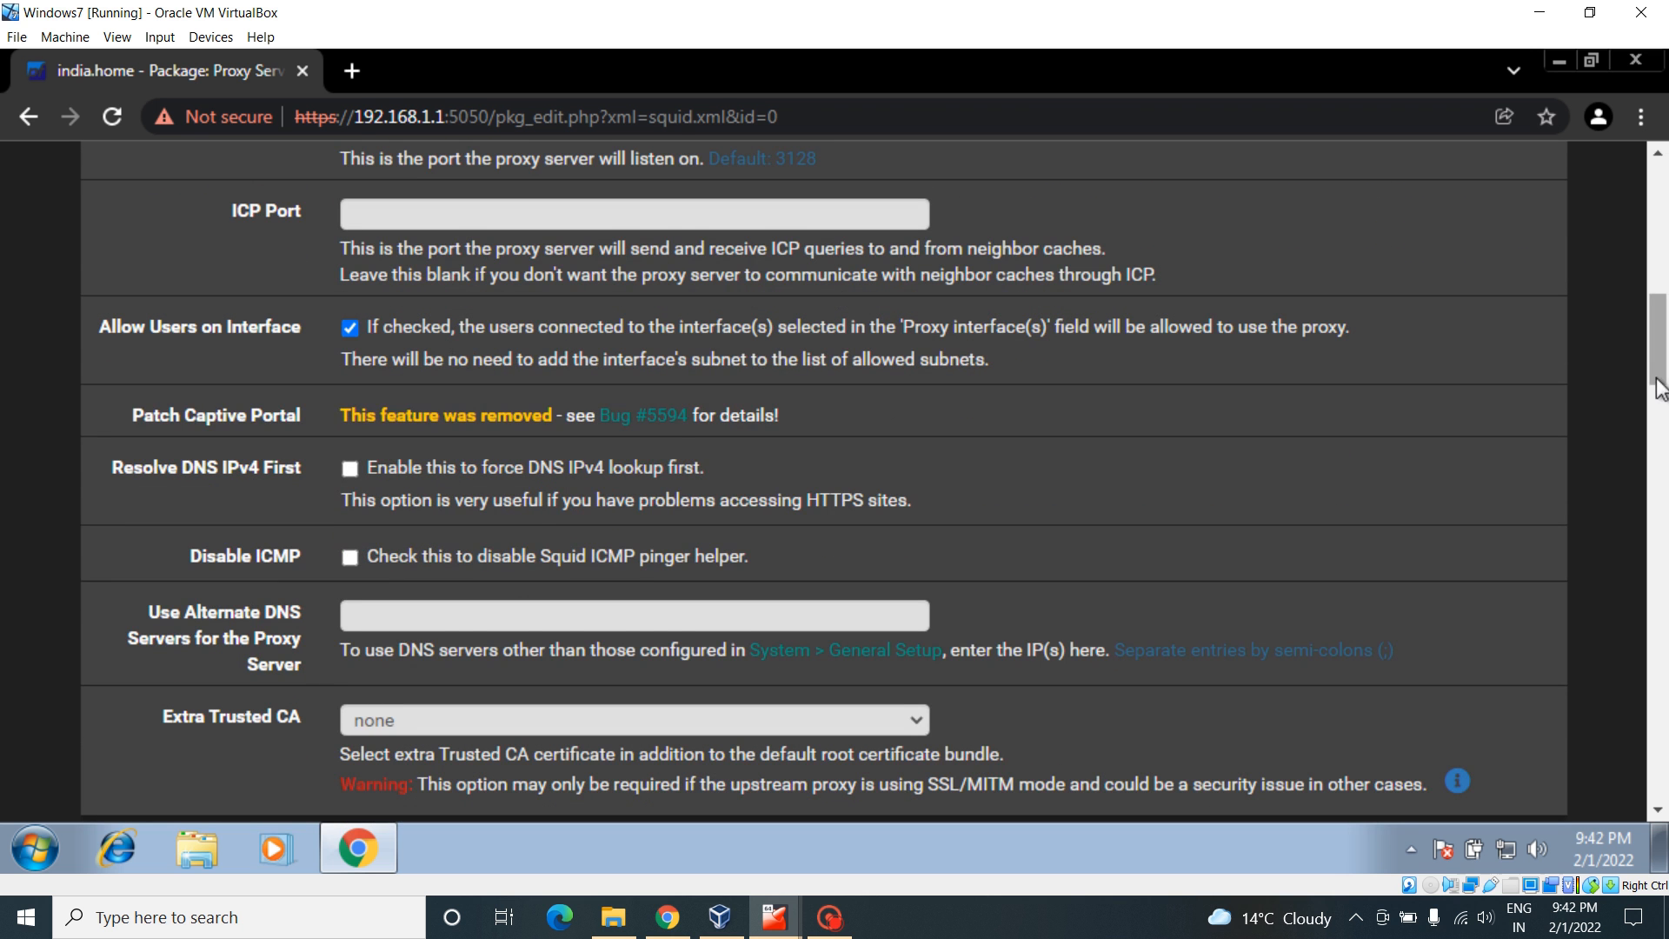
{"action": "scroll", "coordinate": [587, 432], "scroll_direction": "down", "scroll_amount": 2}
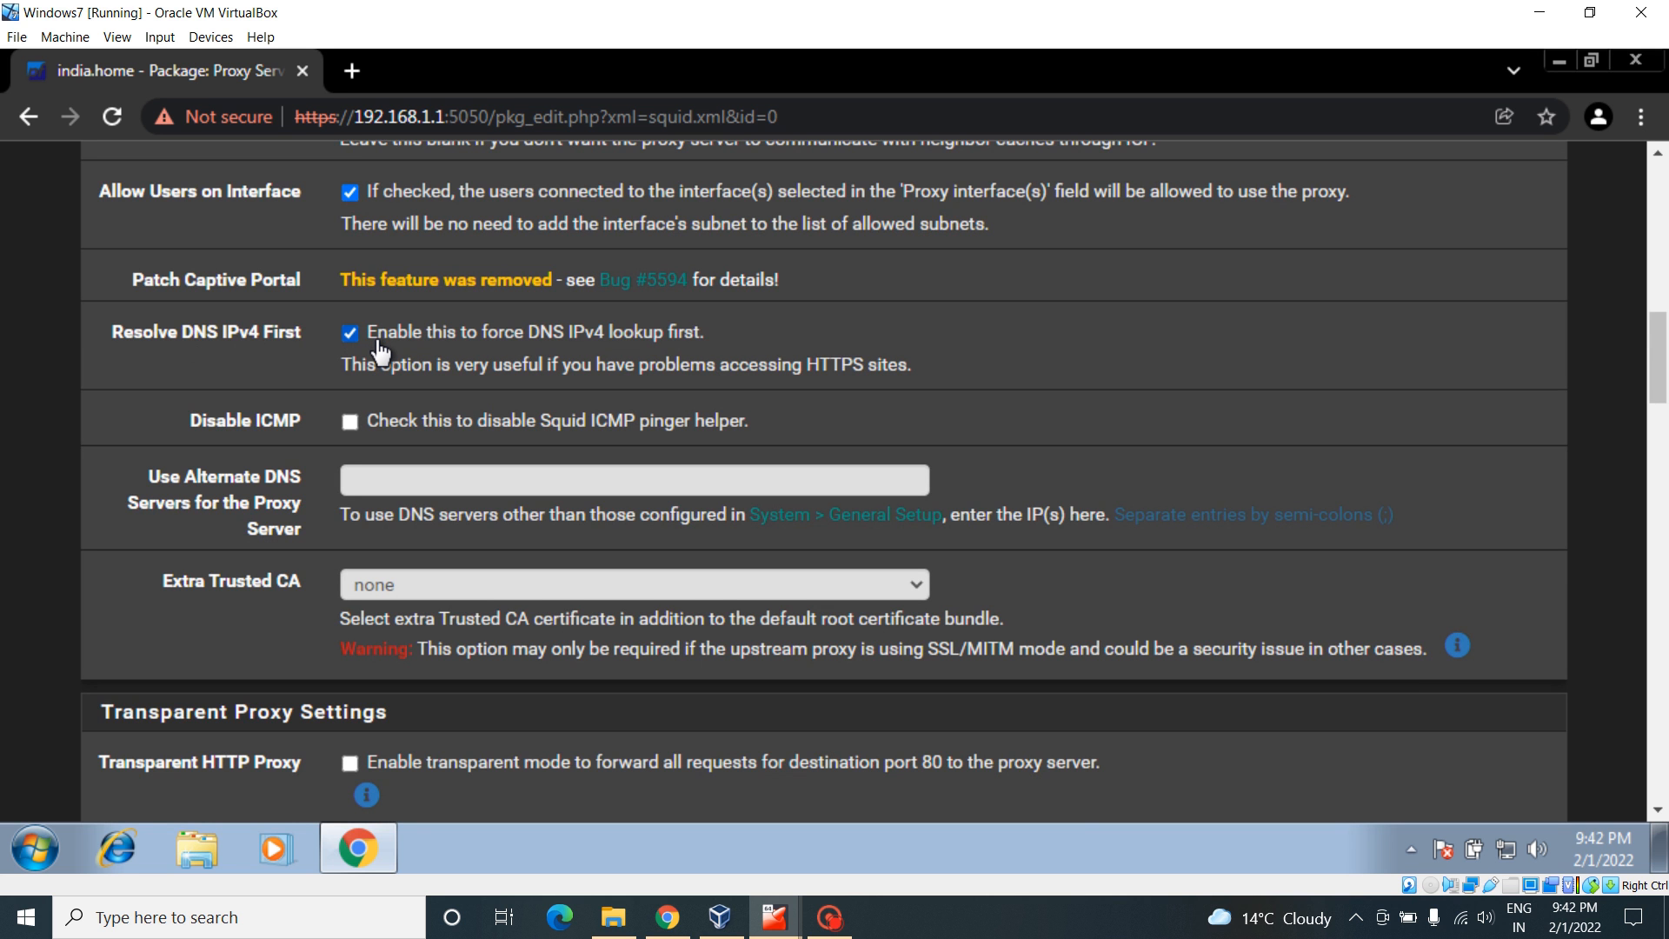
{"action": "left_click", "coordinate": [350, 334]}
{"action": "left_click_drag", "start_coordinate": [1652, 400], "coordinate": [1652, 418]}
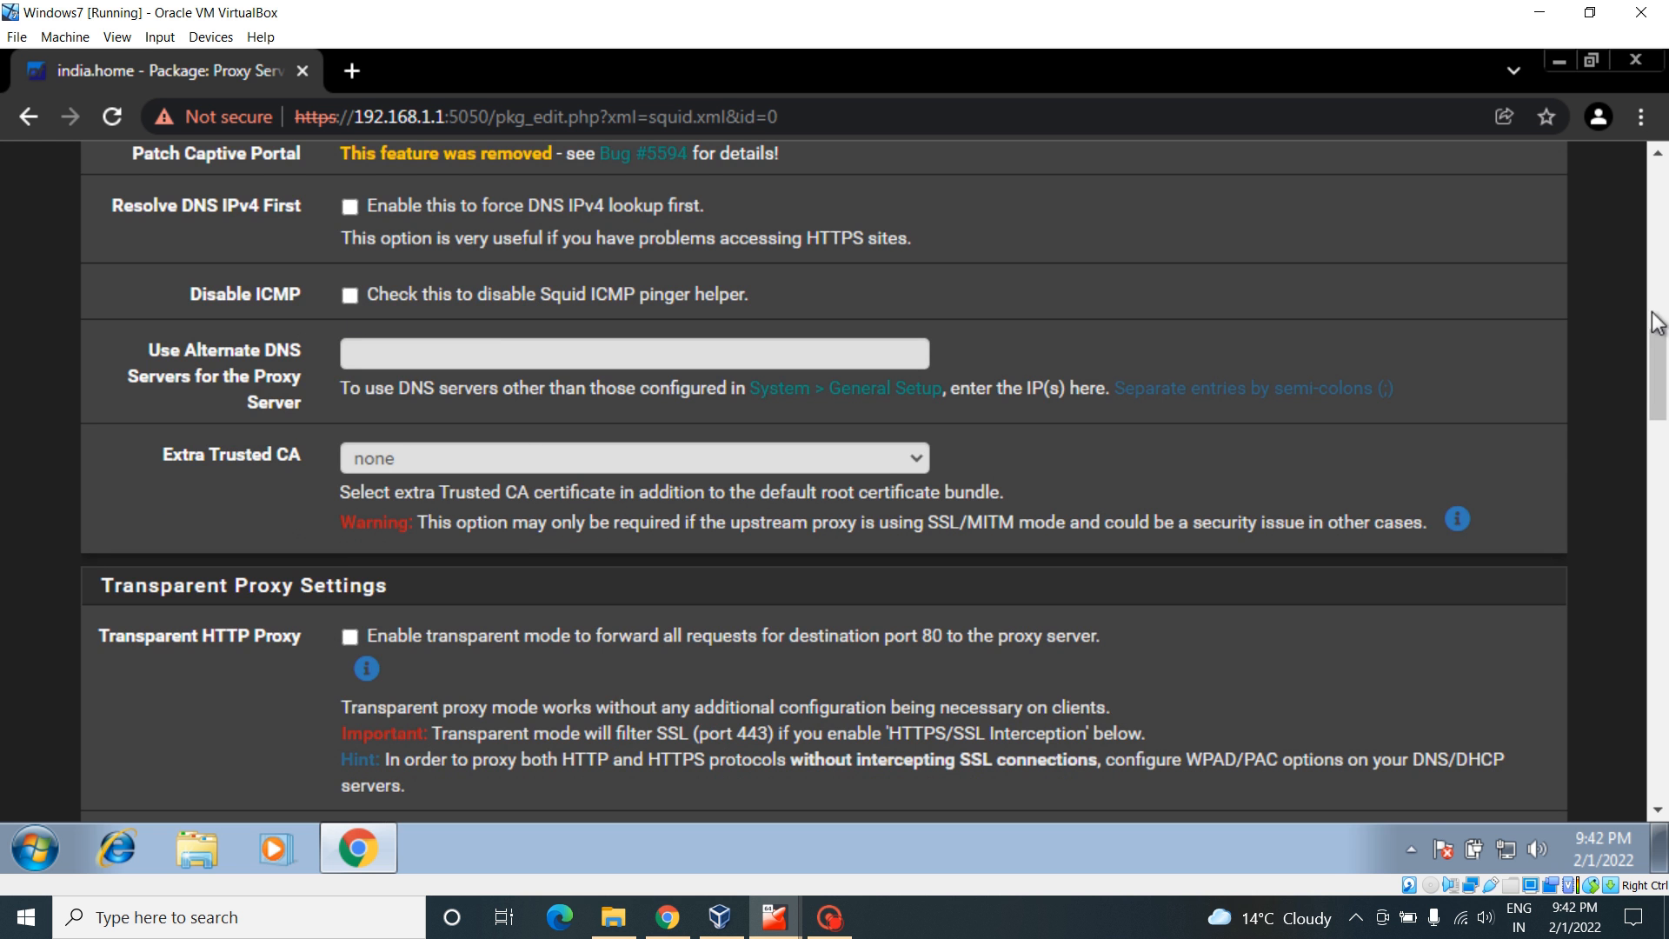
Step: Look at the alternate DNS servers field and the Extra Trusted CA choices in the general settings
{"action": "left_click_drag", "start_coordinate": [1653, 385], "coordinate": [1643, 207]}
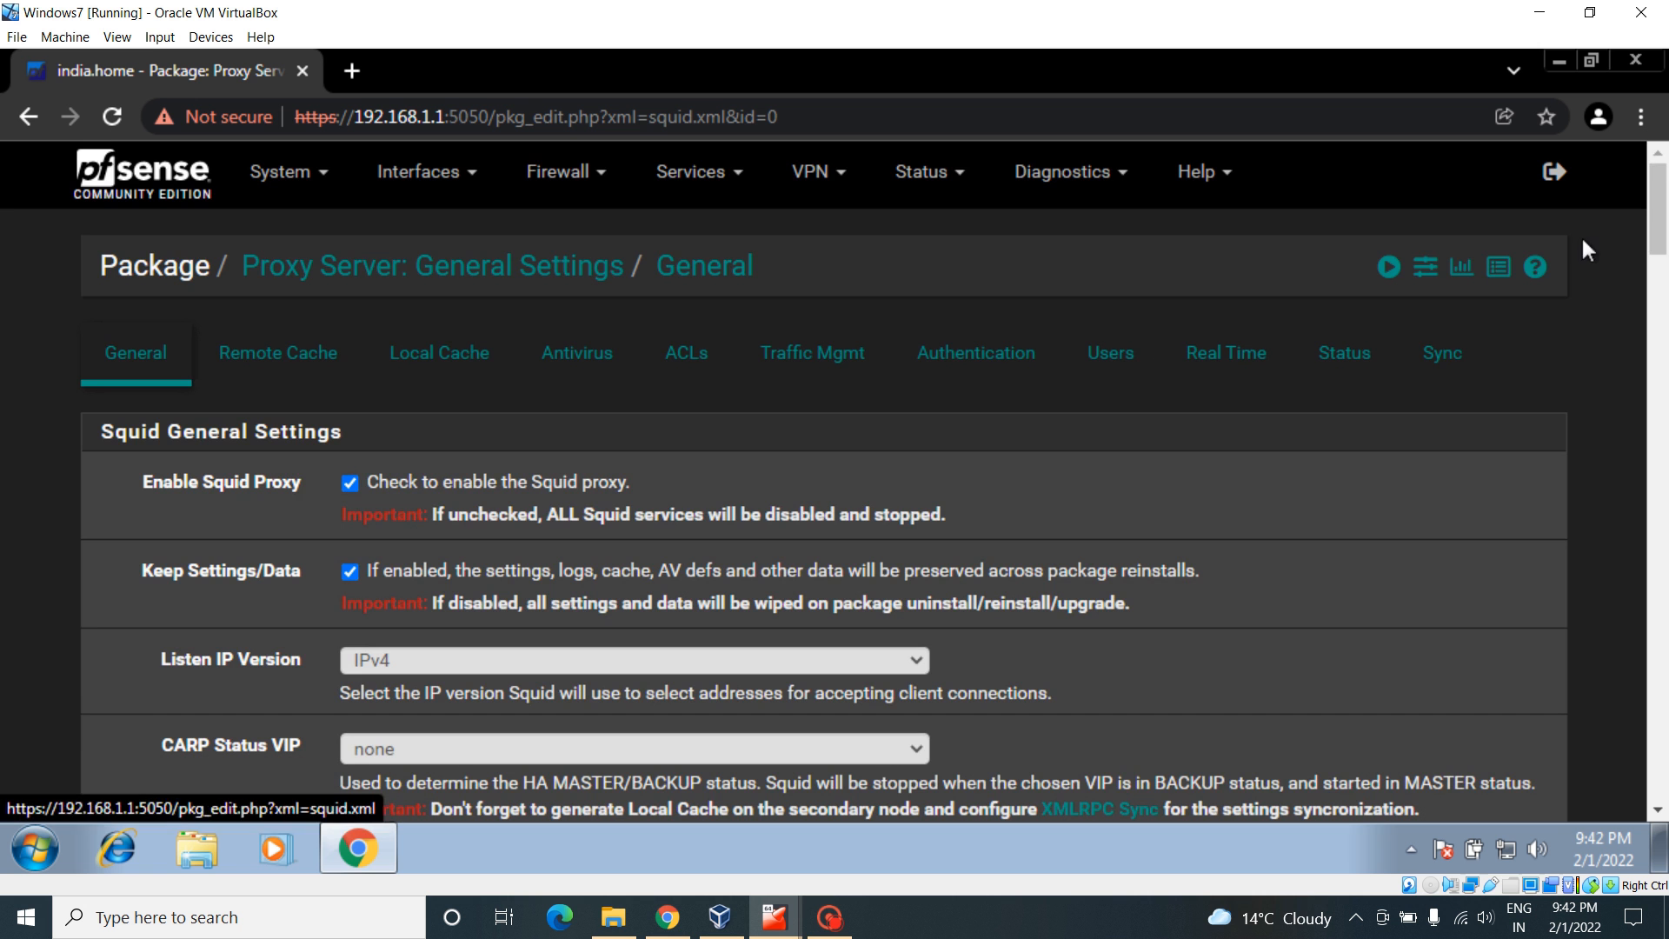
{"action": "left_click_drag", "start_coordinate": [1662, 242], "coordinate": [1663, 389]}
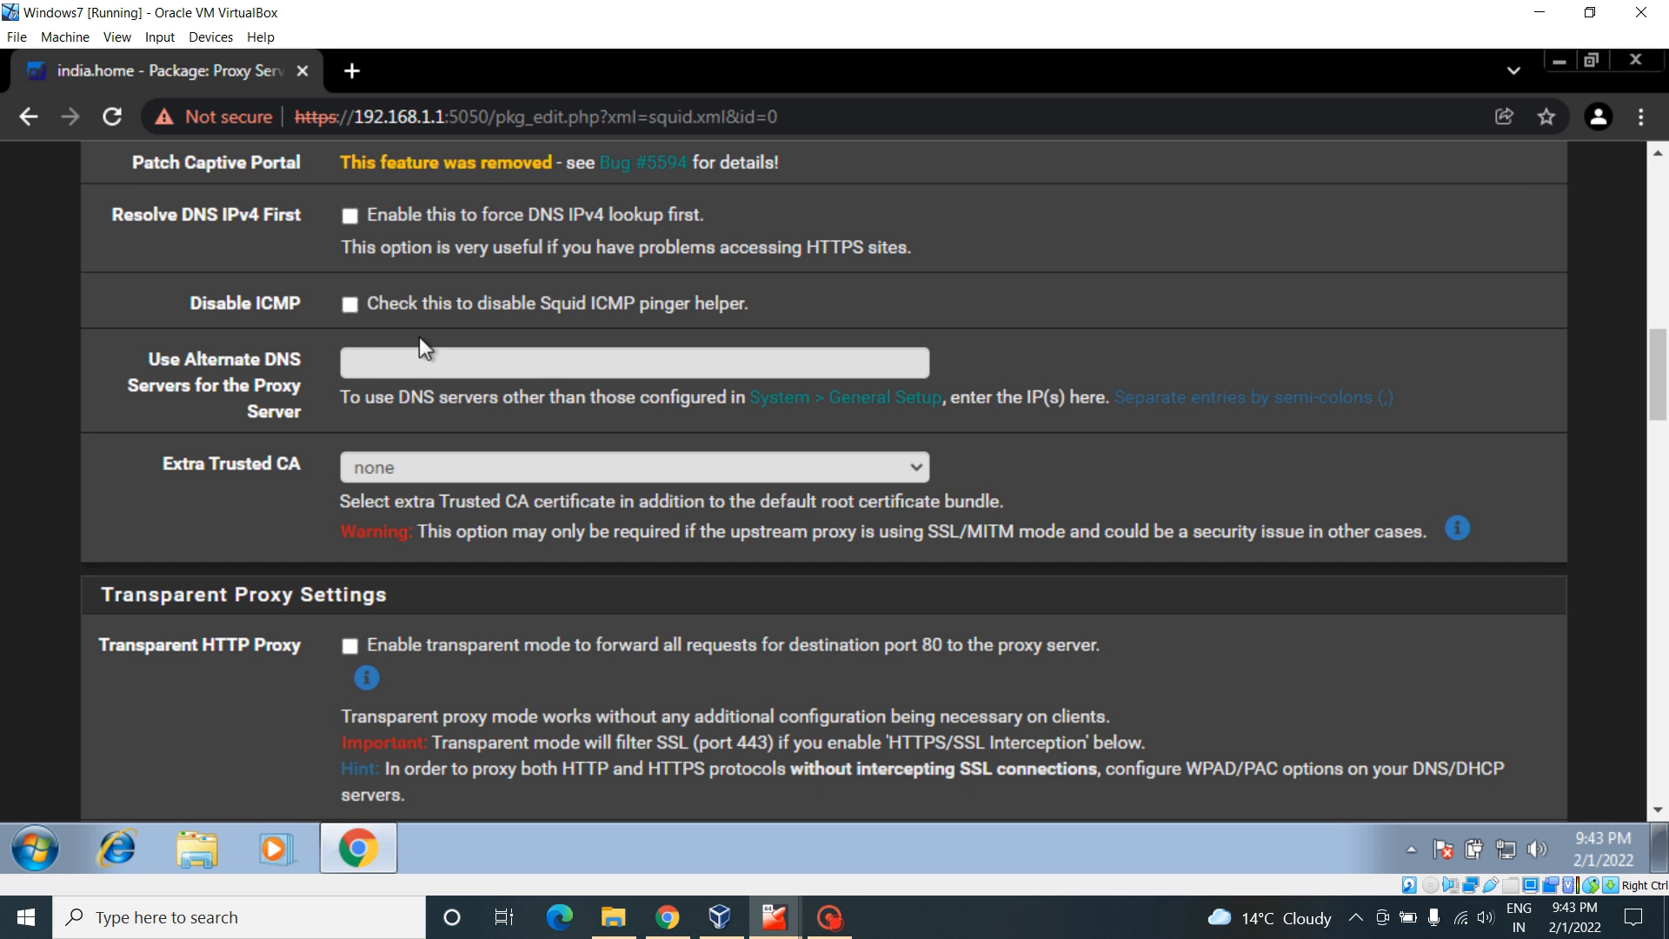
{"action": "left_click", "coordinate": [385, 374]}
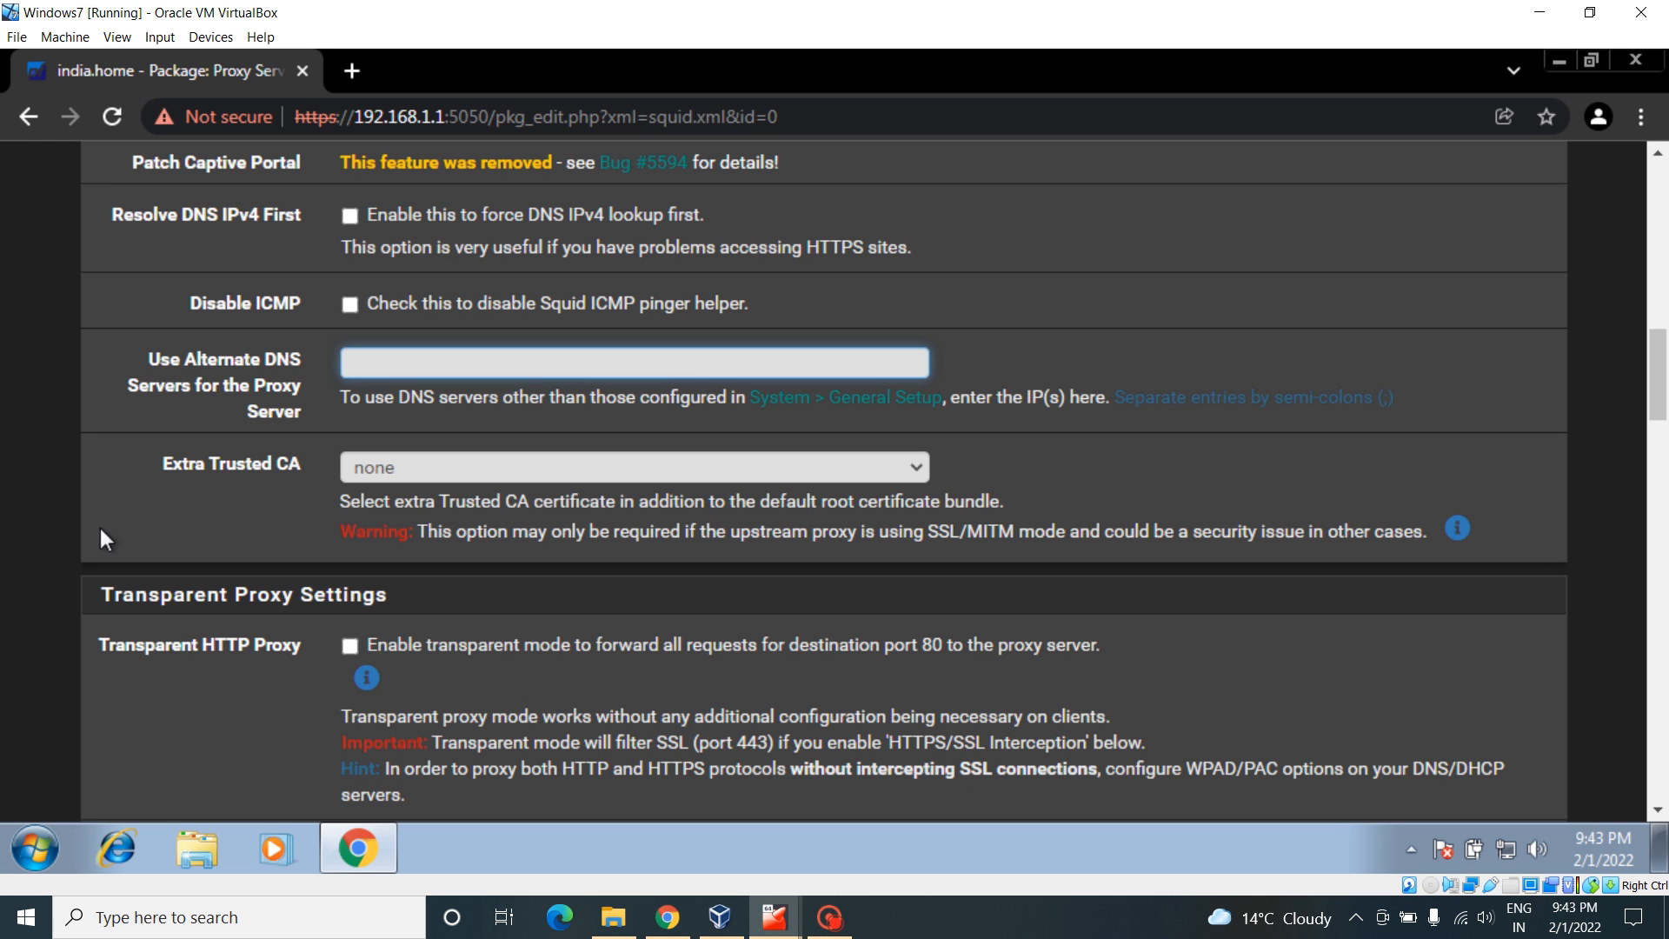
{"action": "left_click", "coordinate": [256, 502]}
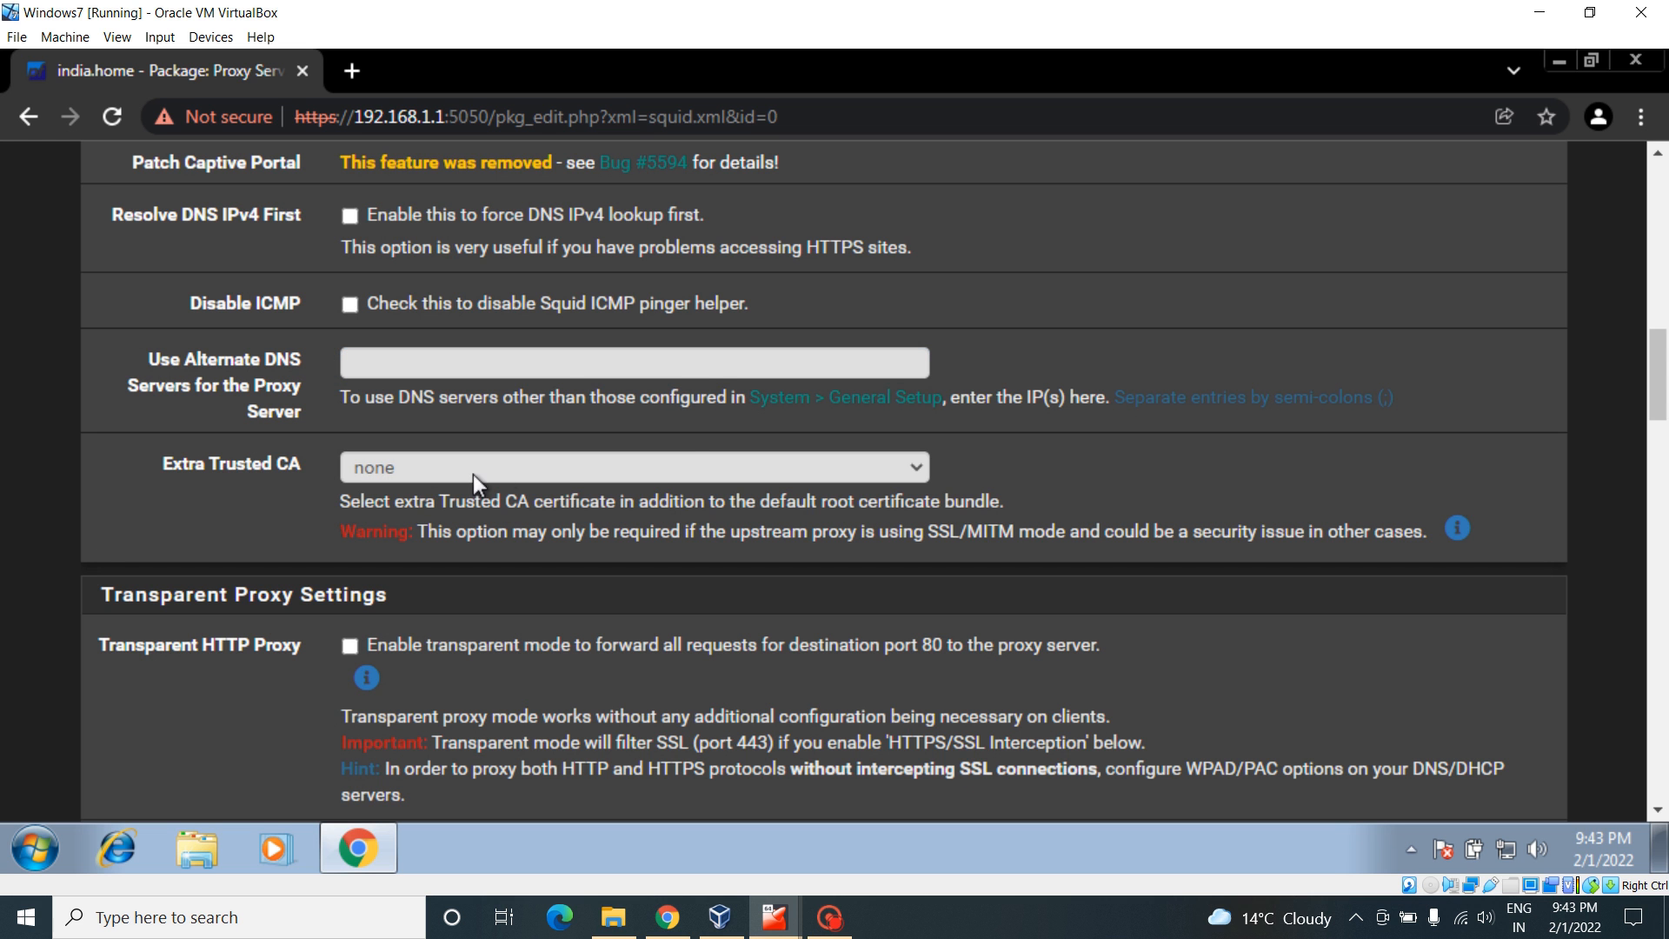
{"action": "left_click", "coordinate": [913, 466]}
{"action": "left_click", "coordinate": [915, 466]}
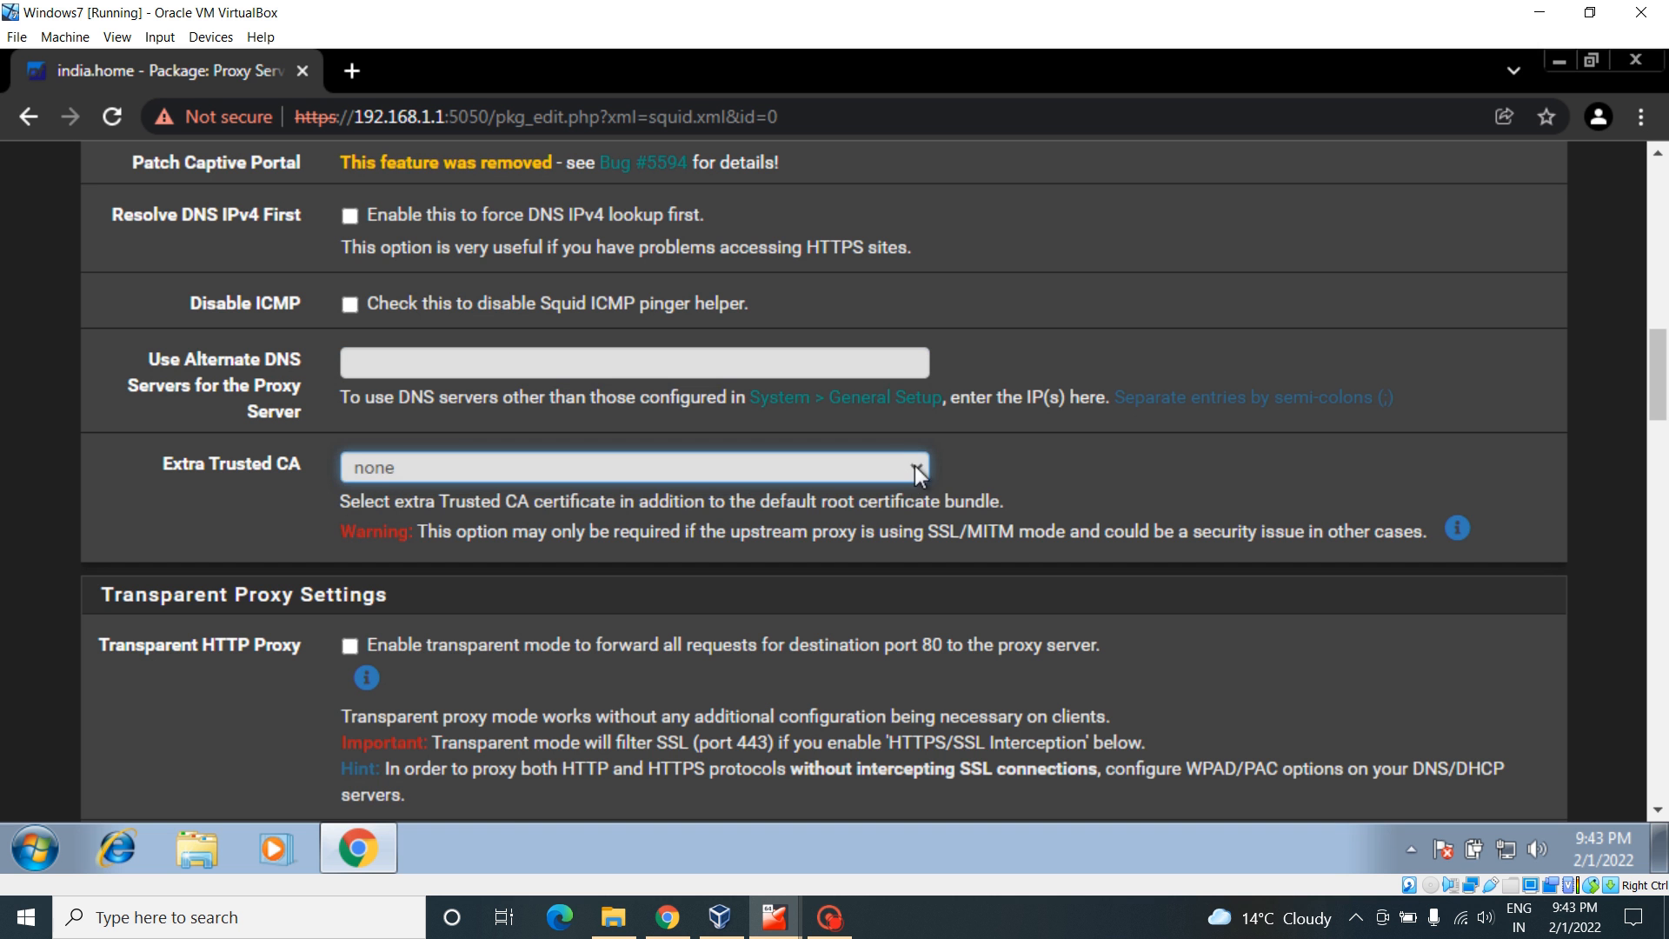
Step: Enable Transparent HTTP Proxy mode to forward all requests for destination port 80 to the proxy server
{"action": "scroll", "coordinate": [1398, 437], "scroll_direction": "down", "scroll_amount": 2}
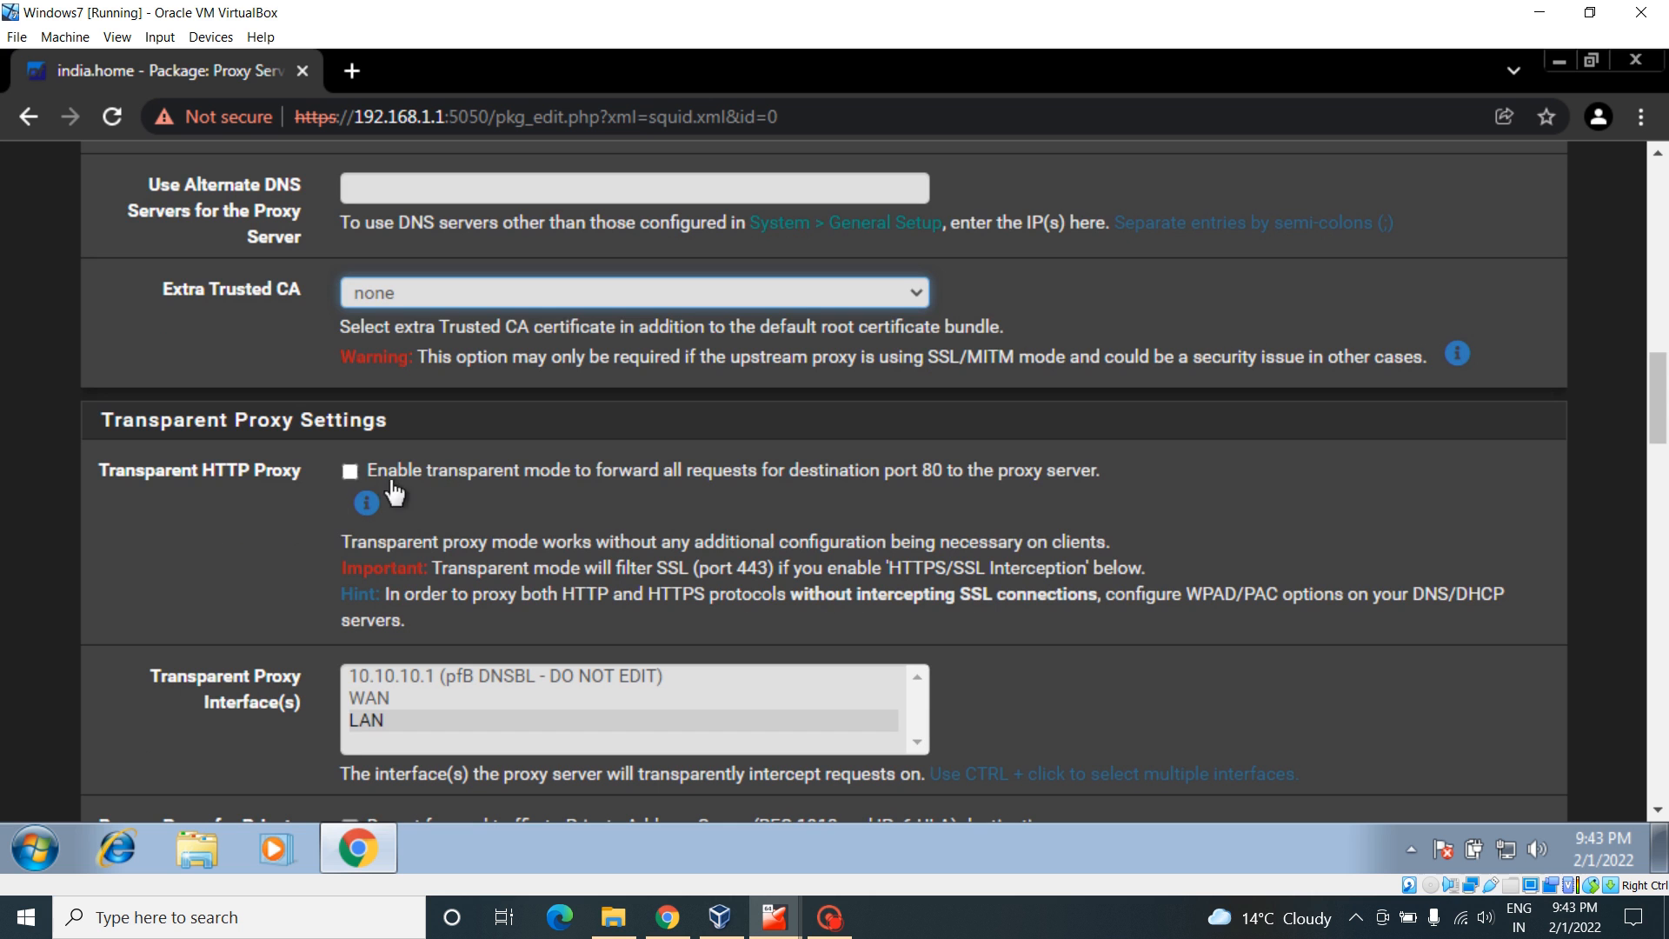
{"action": "left_click", "coordinate": [353, 469]}
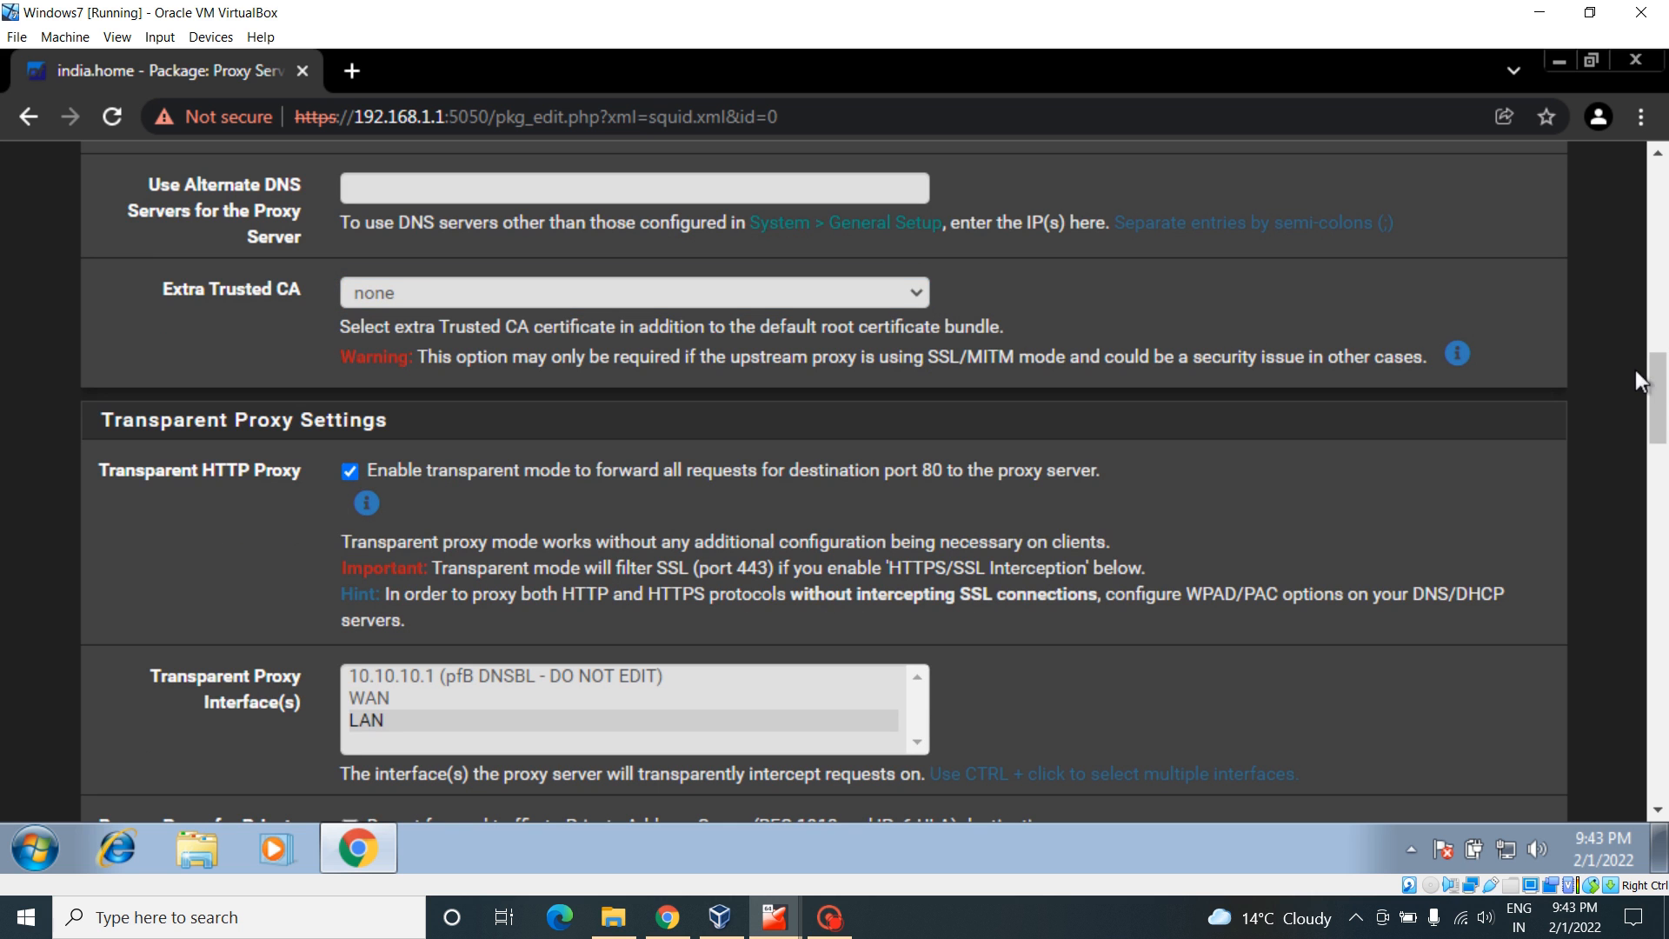
{"action": "scroll", "coordinate": [1665, 409], "scroll_direction": "down", "scroll_amount": 3}
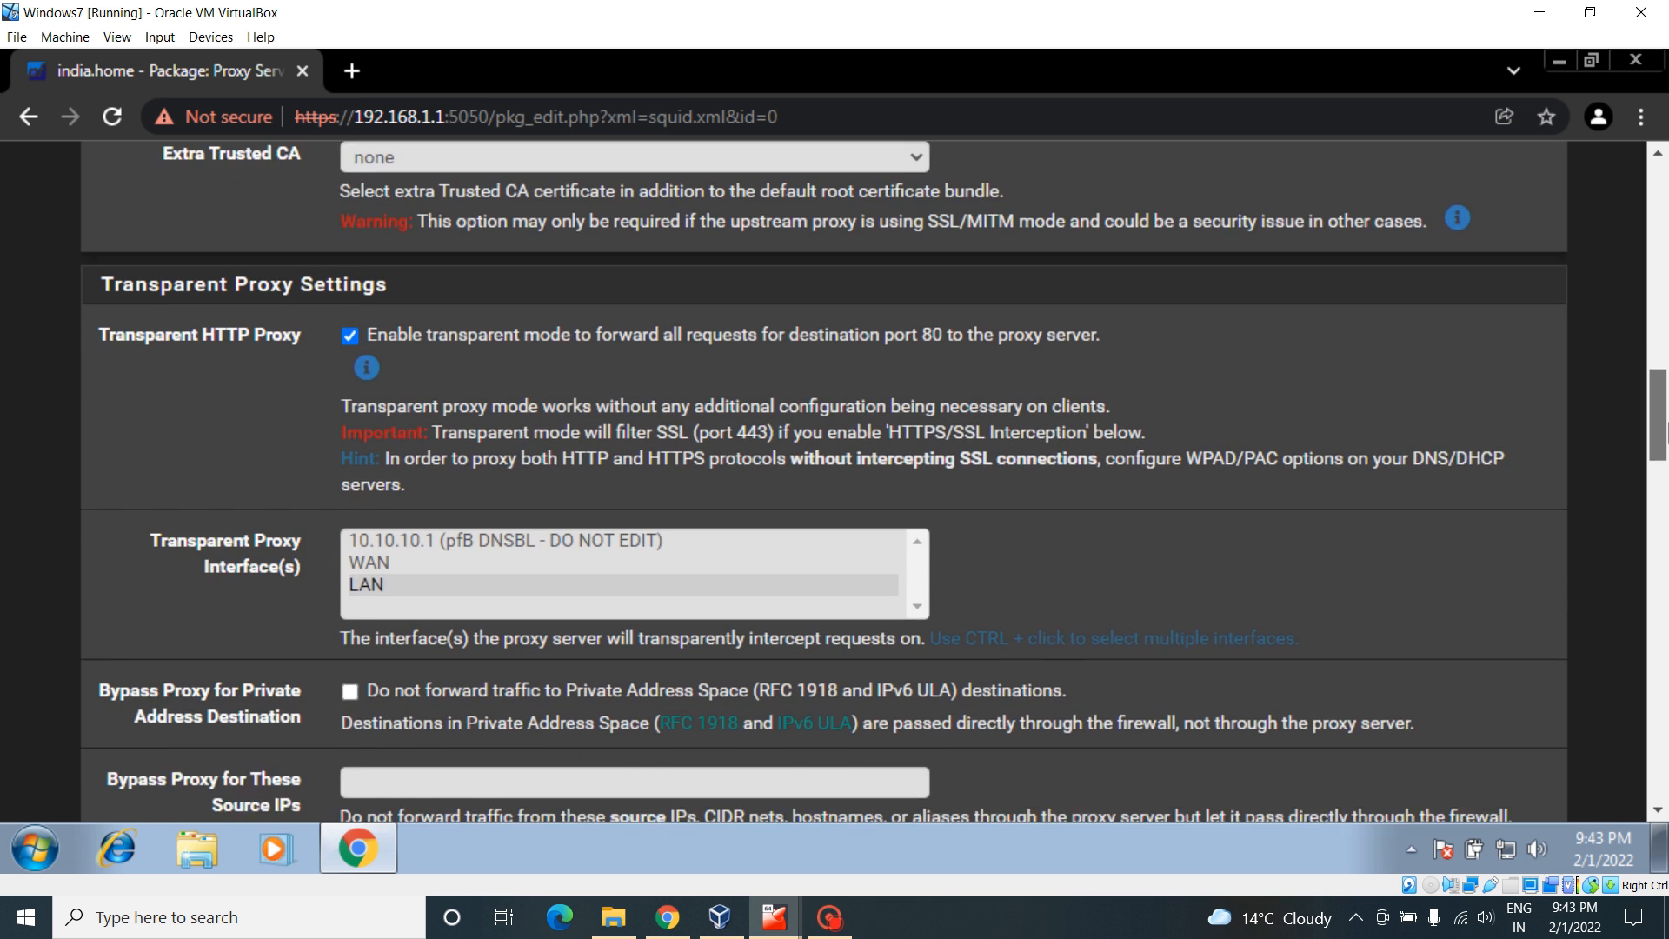
{"action": "scroll", "coordinate": [718, 341], "scroll_direction": "up", "scroll_amount": 3}
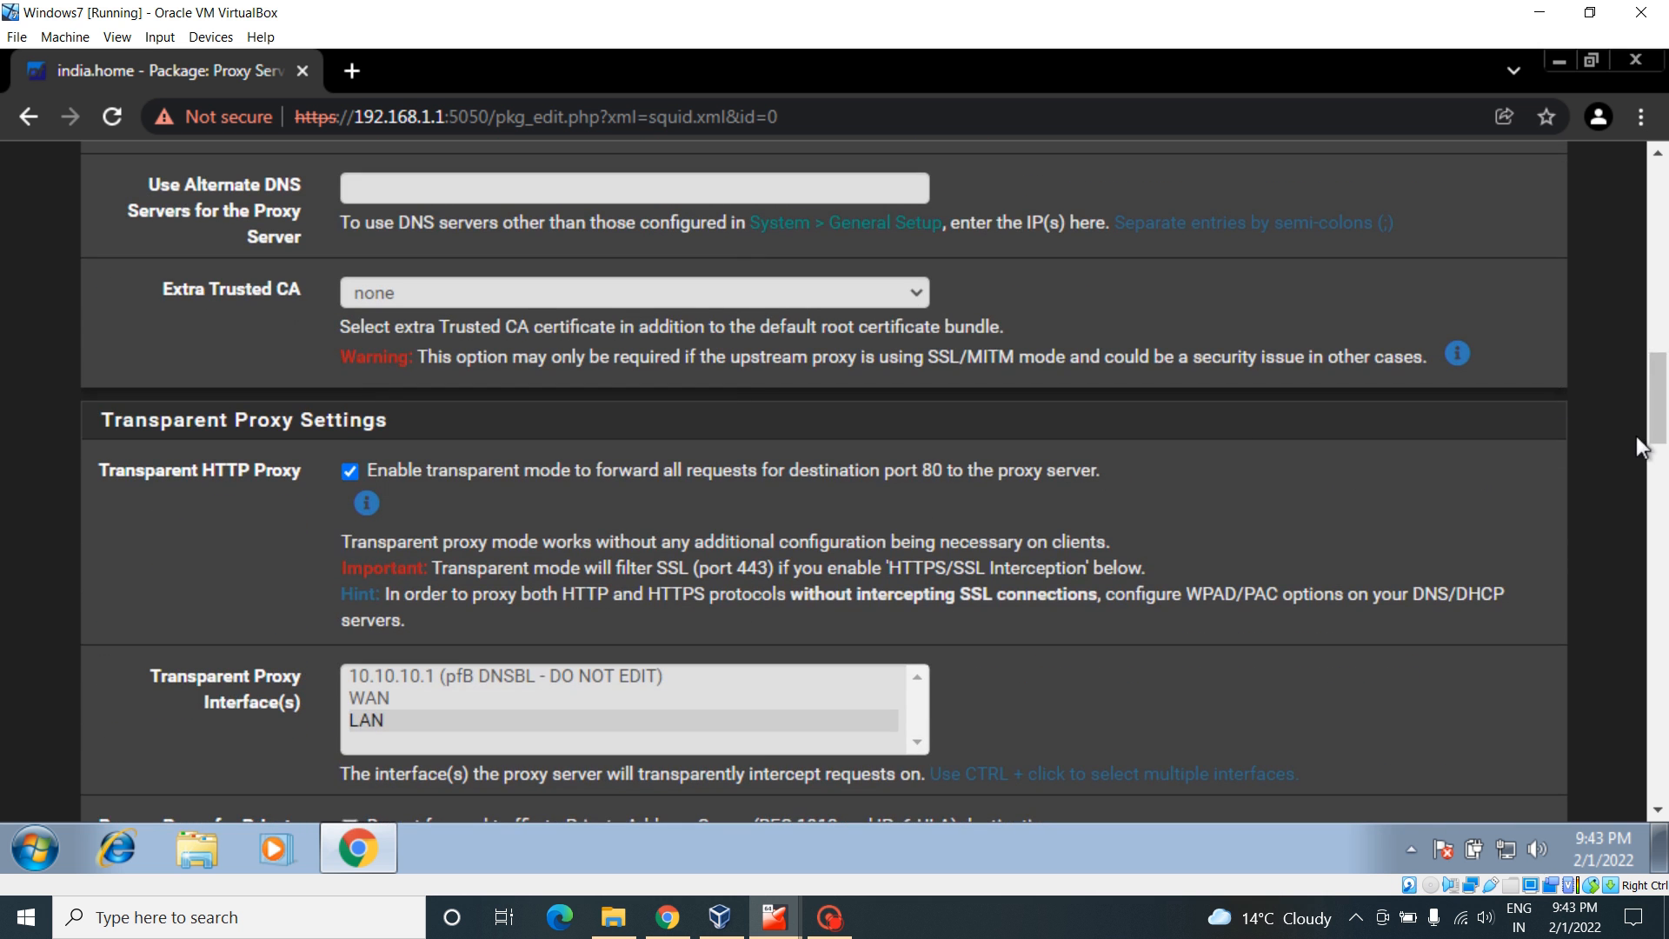
Step: Select LAN as the transparent proxy interface
{"action": "scroll", "coordinate": [1636, 436], "scroll_direction": "down", "scroll_amount": 3}
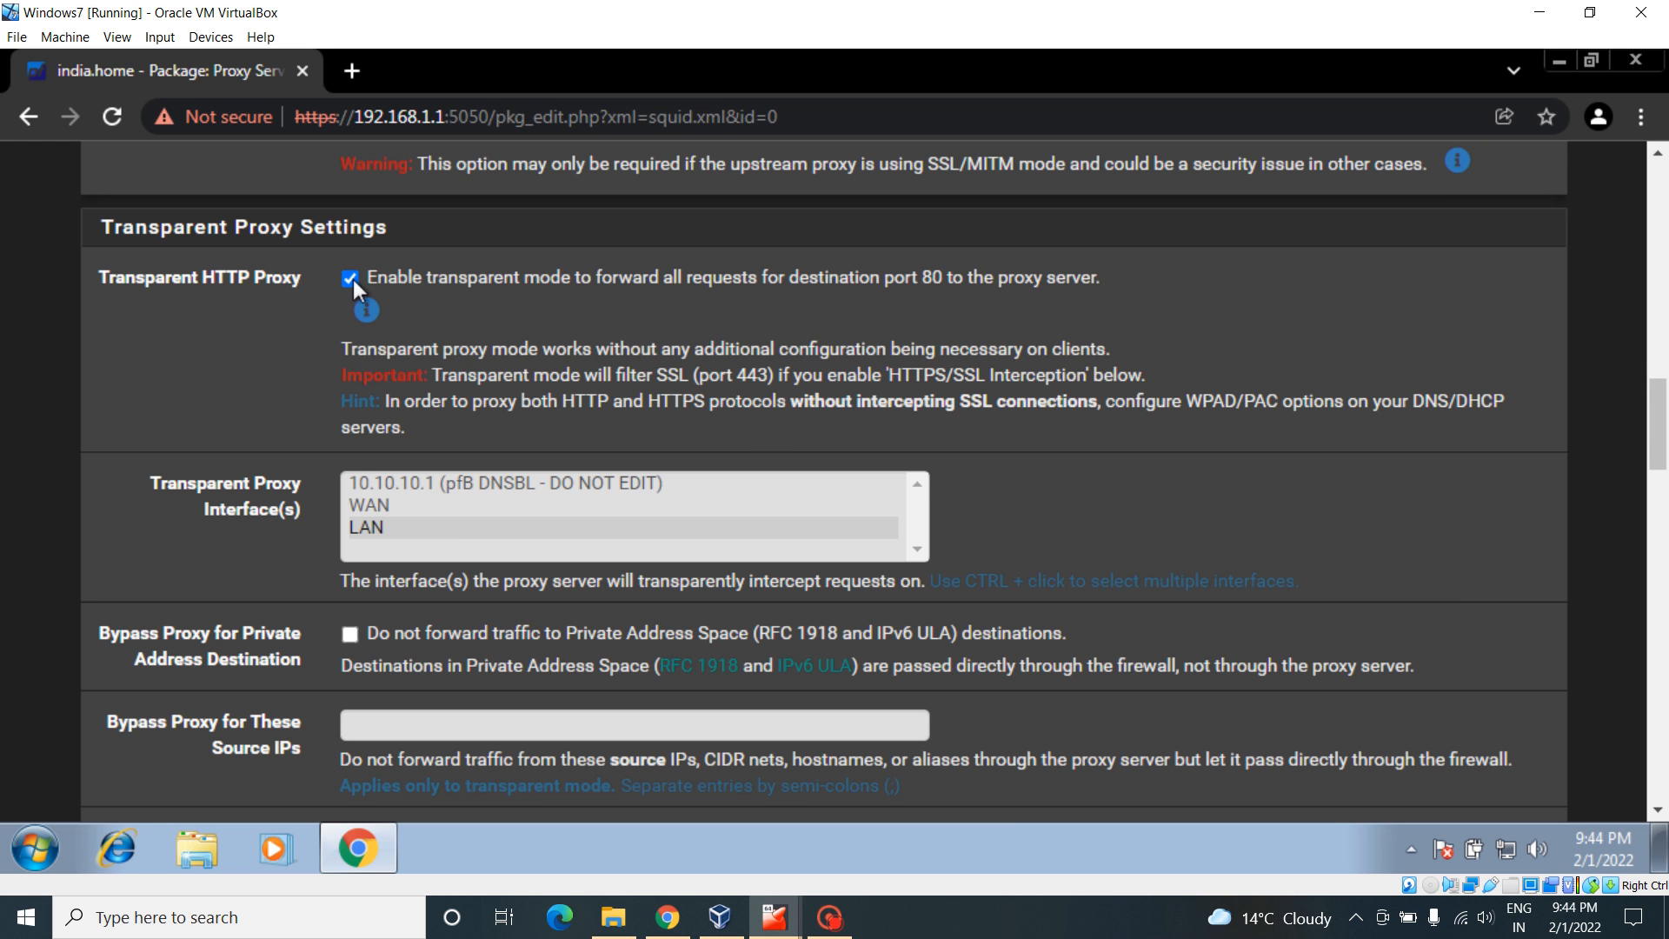
{"action": "scroll", "coordinate": [1664, 449], "scroll_direction": "down", "scroll_amount": 1}
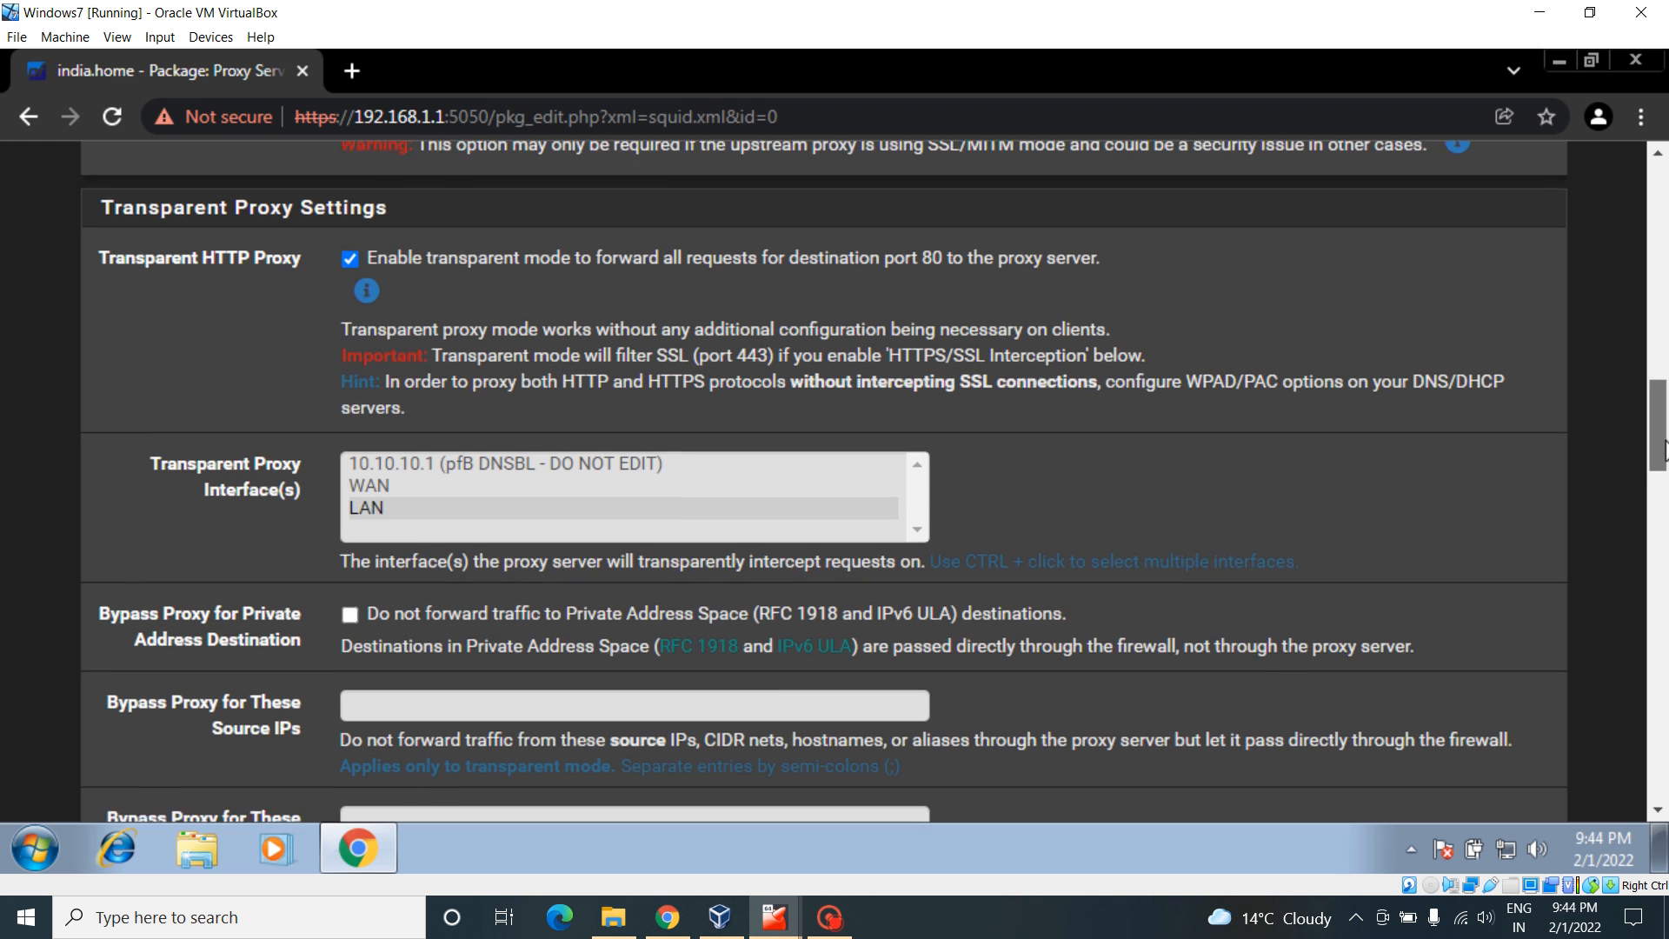
{"action": "scroll", "coordinate": [1663, 450], "scroll_direction": "down", "scroll_amount": 2}
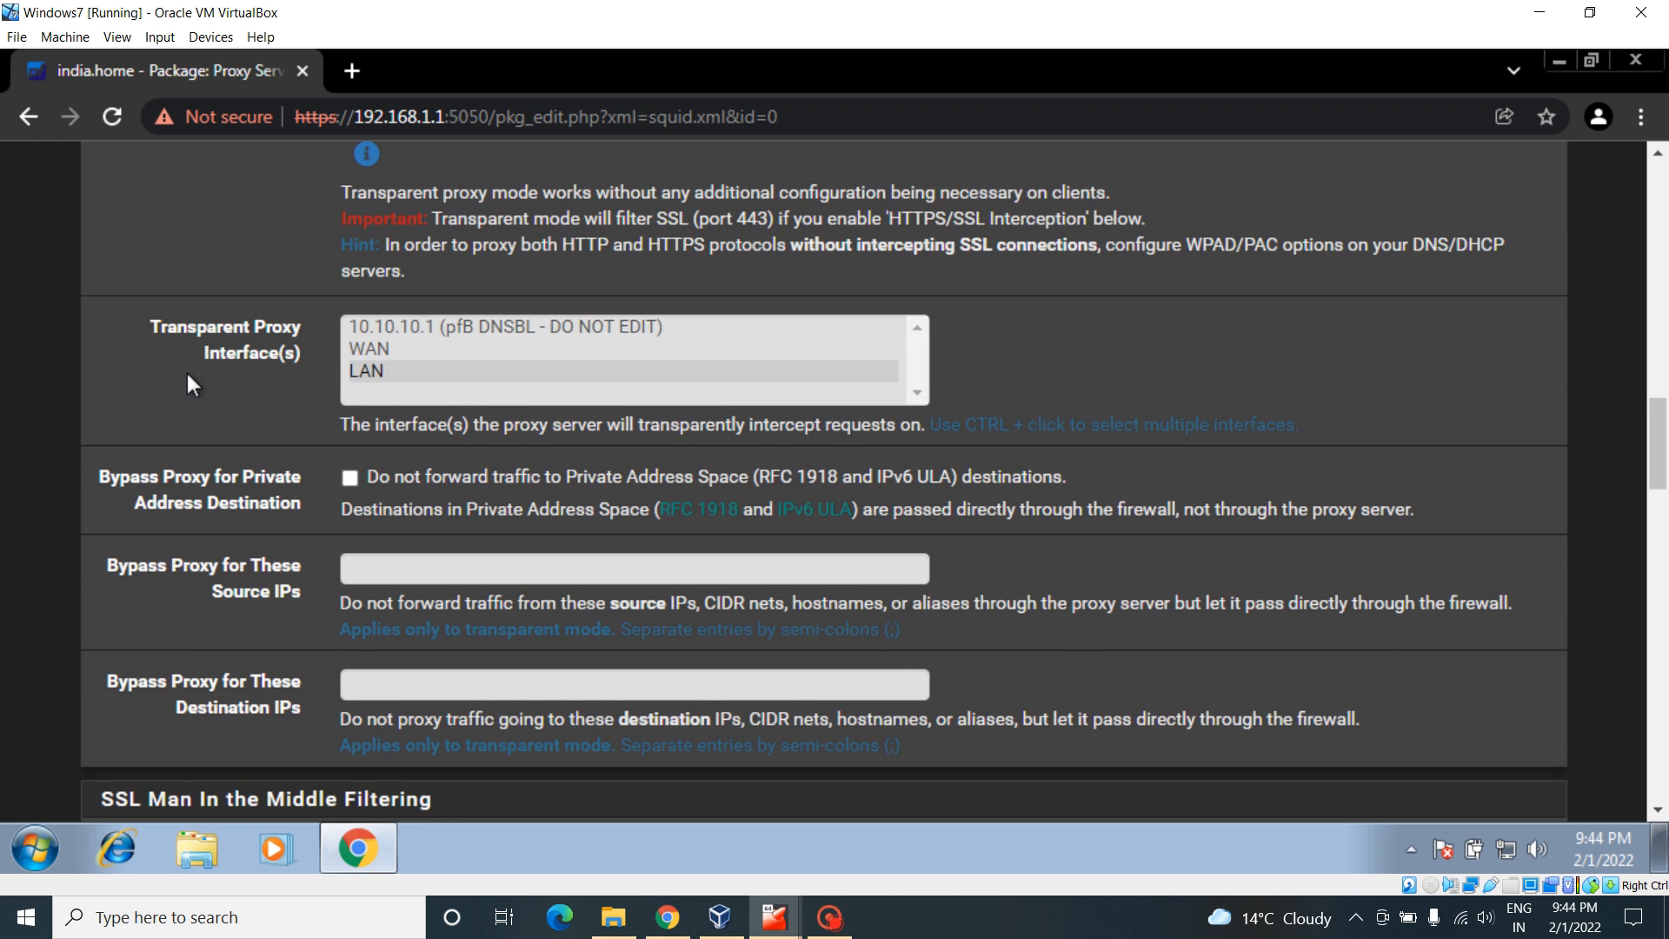
{"action": "left_click", "coordinate": [377, 369]}
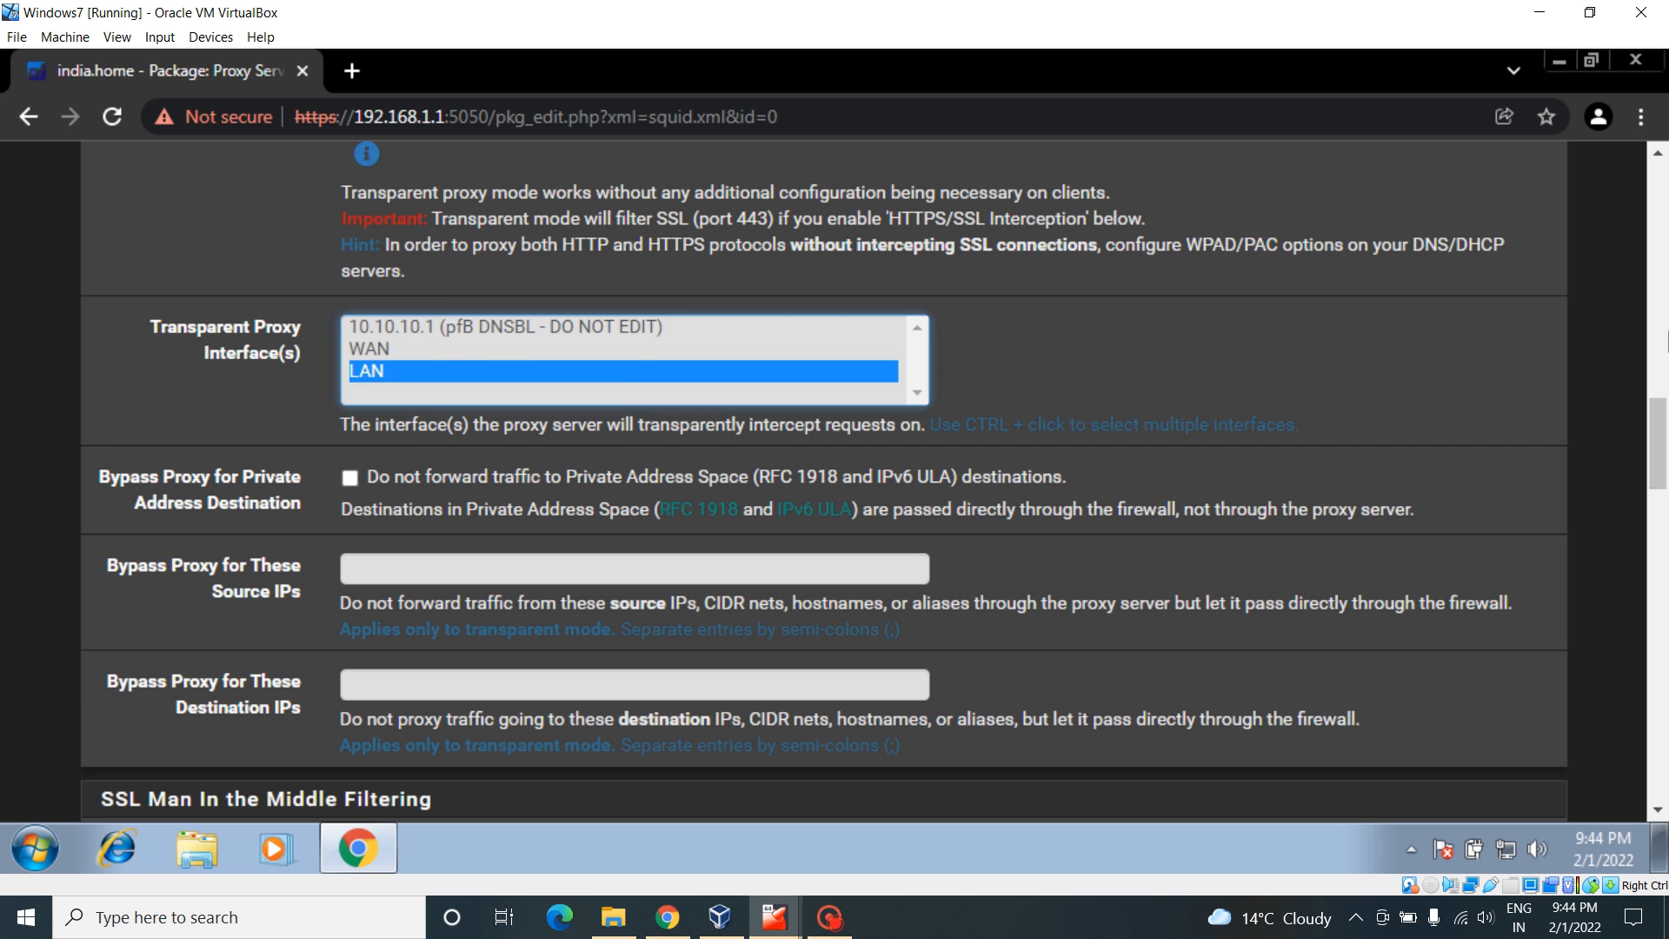
Step: Examine the options for bypassing the proxy for private address destinations, source IPs and destination IPs
{"action": "scroll", "coordinate": [1663, 467], "scroll_direction": "down", "scroll_amount": 1}
{"action": "scroll", "coordinate": [1663, 467], "scroll_direction": "down", "scroll_amount": 1}
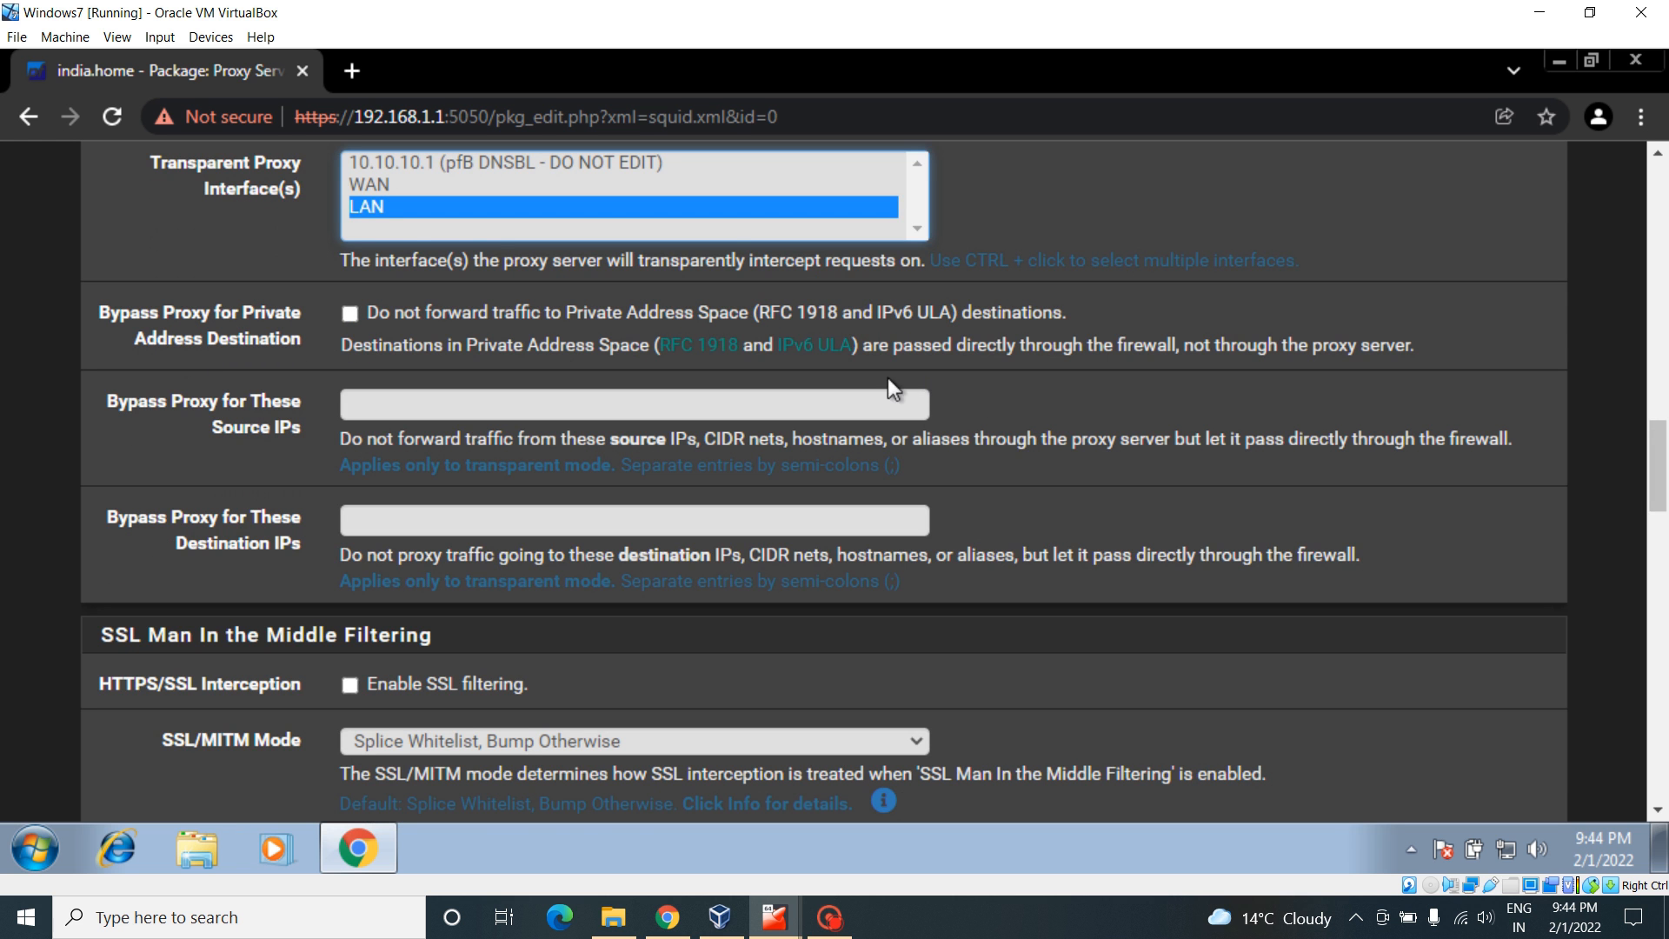
{"action": "scroll", "coordinate": [1665, 469], "scroll_direction": "down", "scroll_amount": 2}
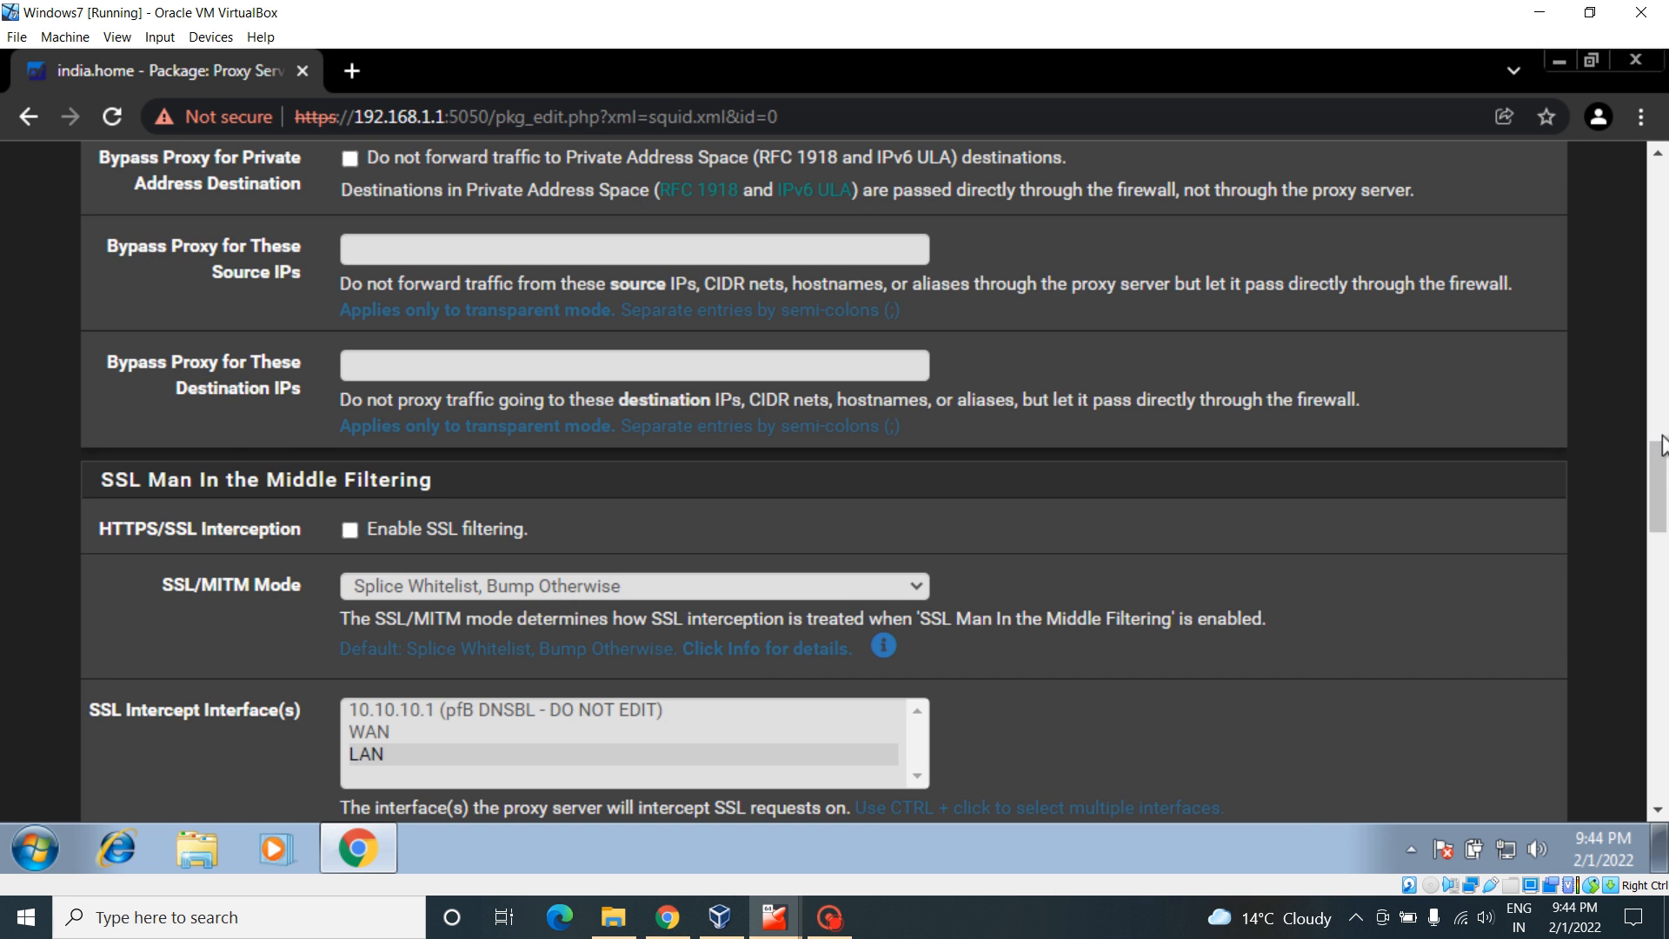
{"action": "scroll", "coordinate": [1660, 469], "scroll_direction": "up", "scroll_amount": 1}
{"action": "scroll", "coordinate": [1660, 470], "scroll_direction": "down", "scroll_amount": 1}
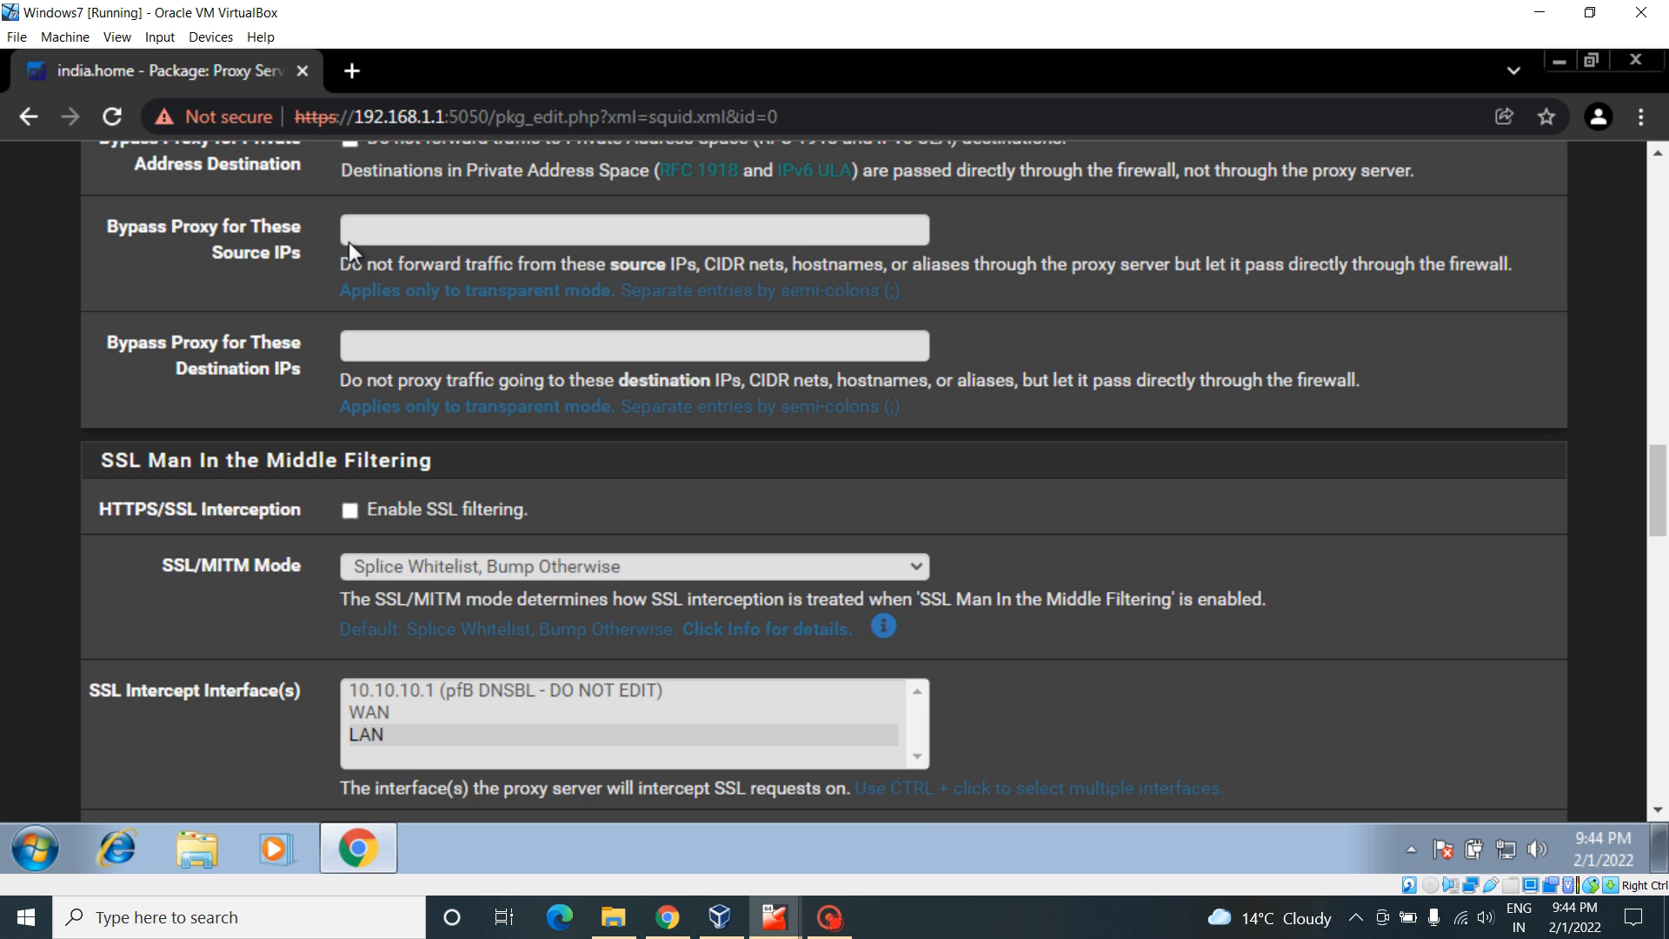
{"action": "scroll", "coordinate": [1656, 486], "scroll_direction": "up", "scroll_amount": 1}
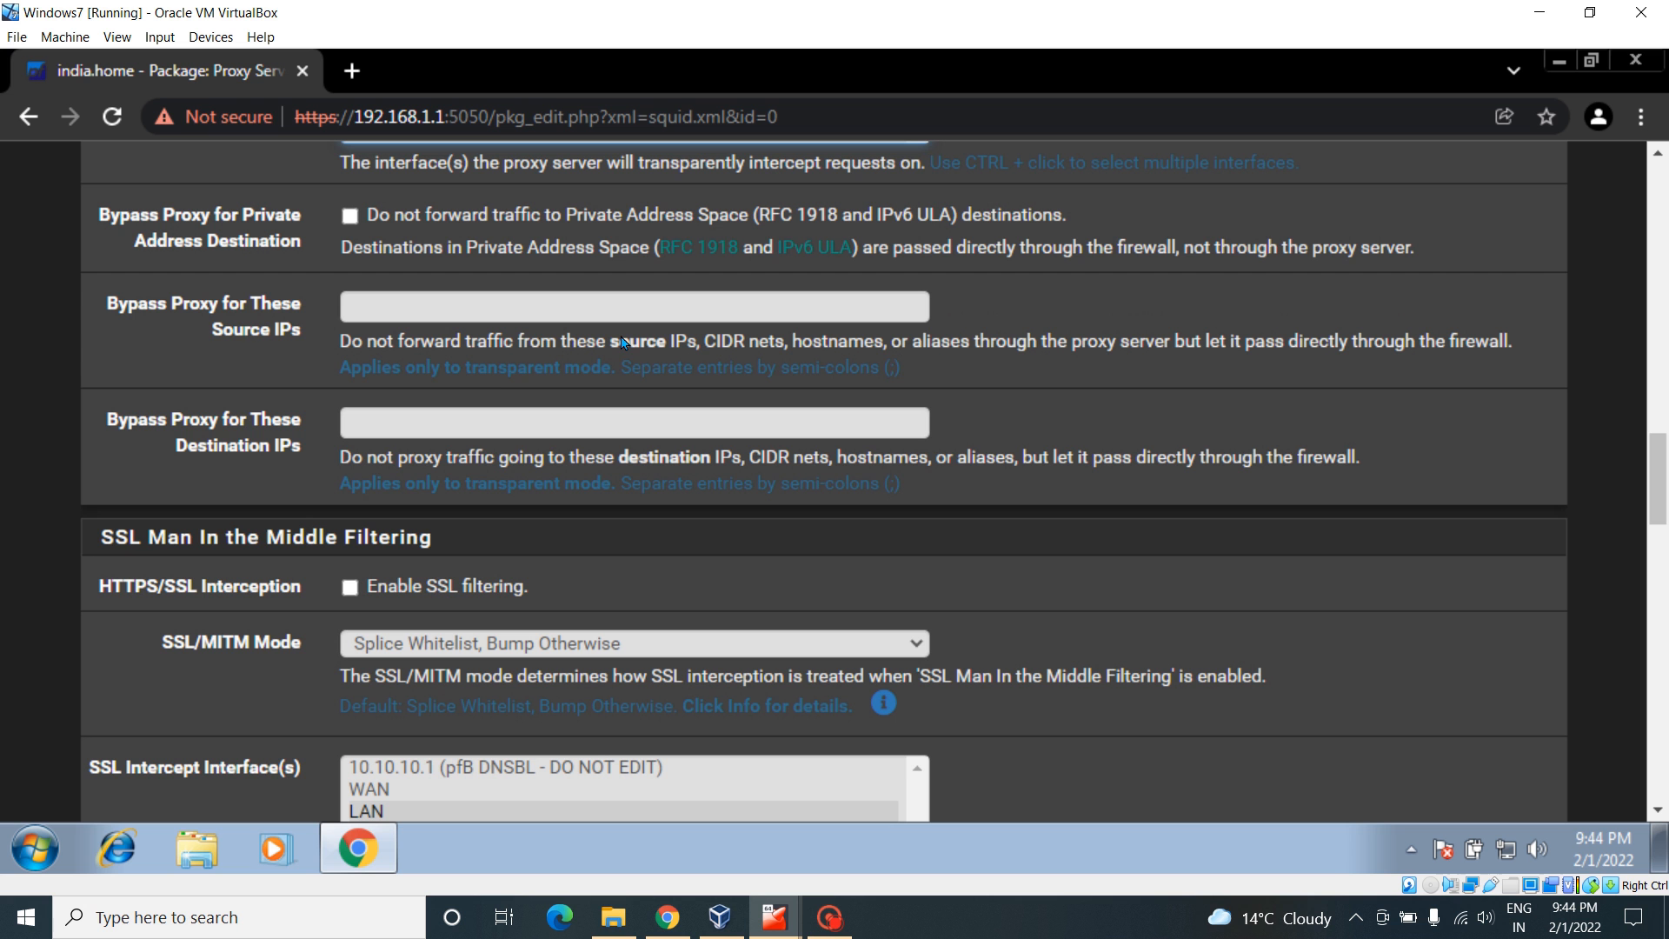
{"action": "left_click", "coordinate": [379, 315]}
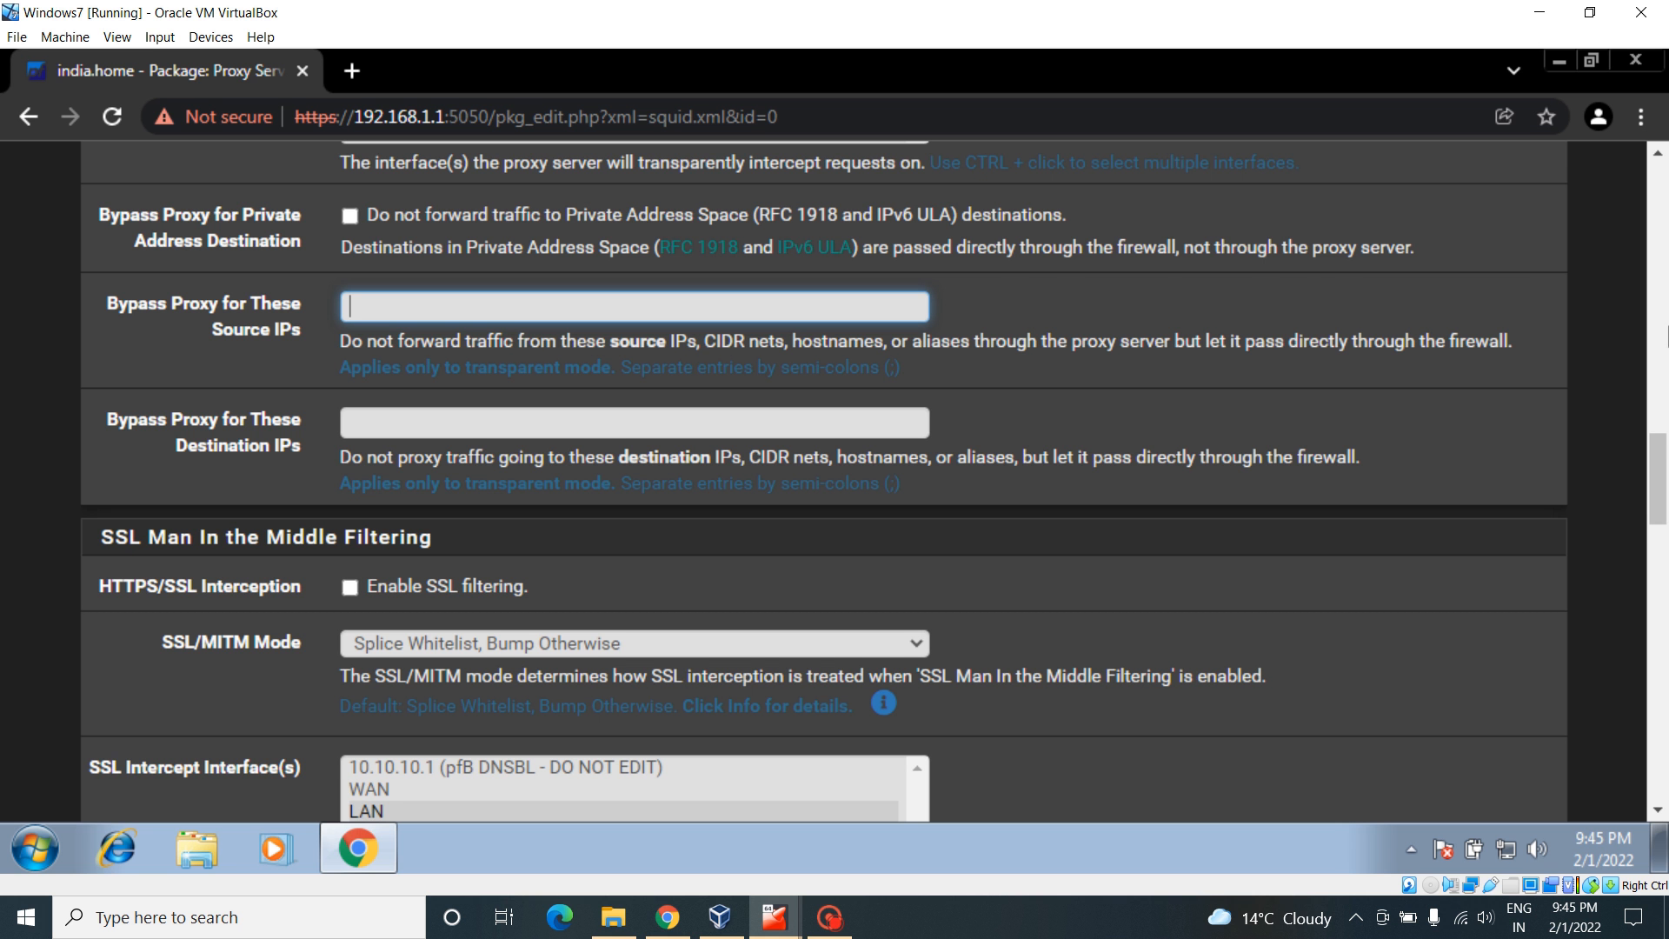
Step: Try the HTTPS/SSL Interception option in the SSL Man In the Middle Filtering settings
{"action": "mouse_move", "coordinate": [1664, 473]}
{"action": "left_mouse_down"}
{"action": "mouse_move", "coordinate": [1664, 453]}
{"action": "mouse_move", "coordinate": [1664, 502]}
{"action": "left_mouse_up"}
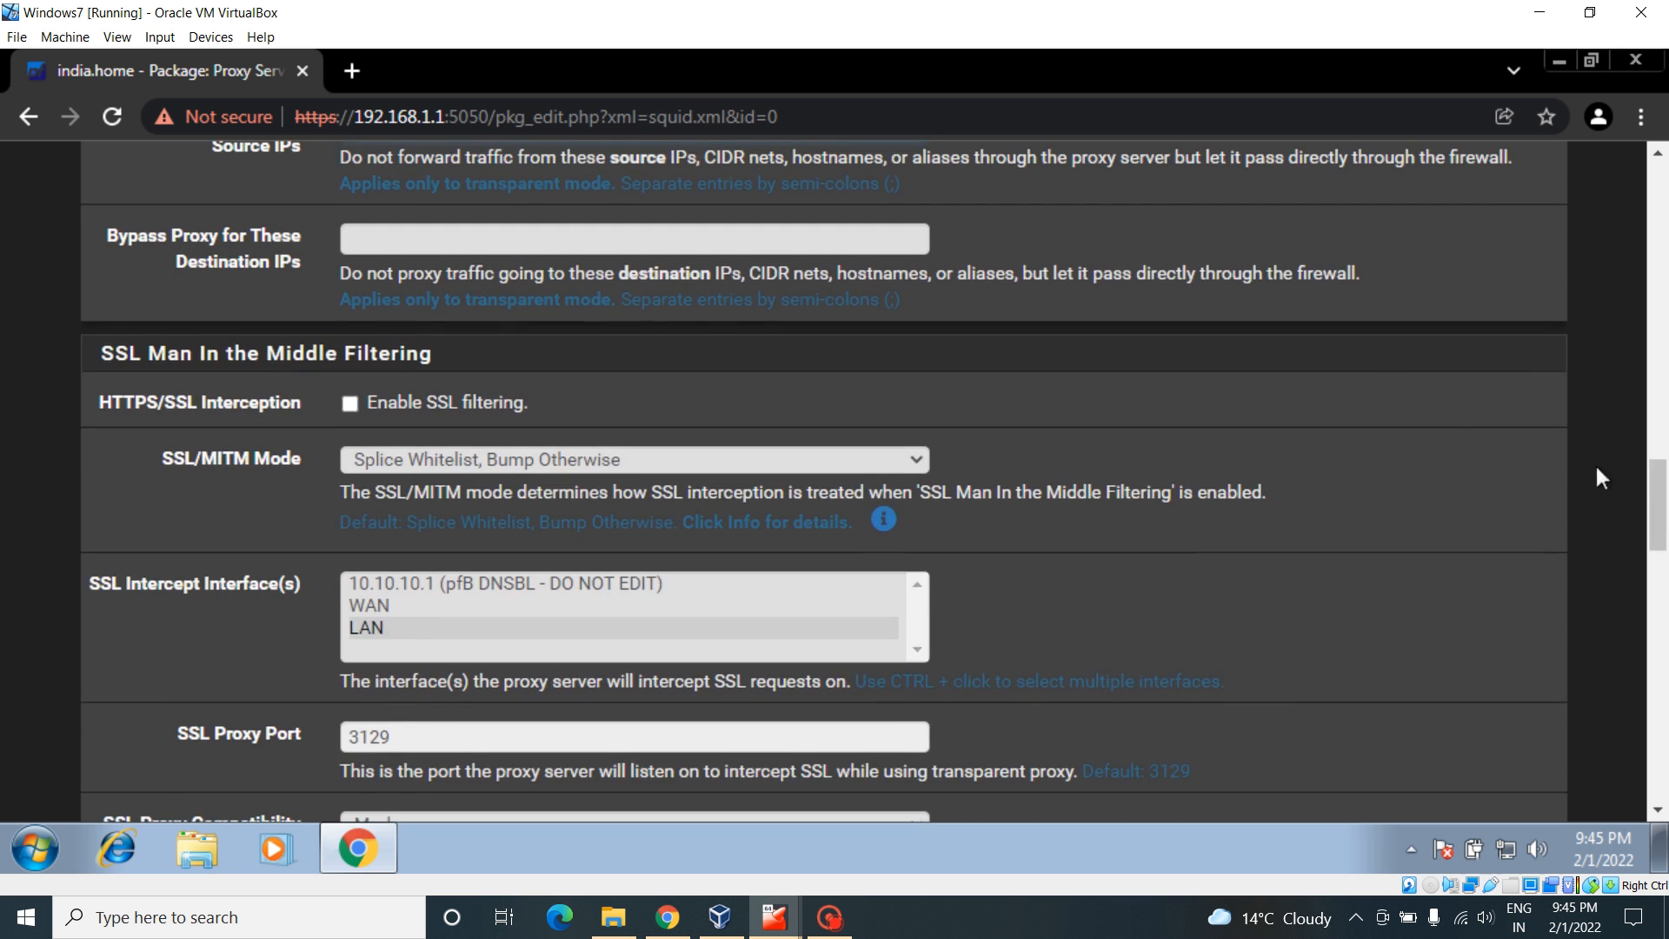
{"action": "mouse_move", "coordinate": [1661, 515]}
{"action": "left_mouse_down"}
{"action": "mouse_move", "coordinate": [1661, 489]}
{"action": "mouse_move", "coordinate": [1662, 539]}
{"action": "left_mouse_up"}
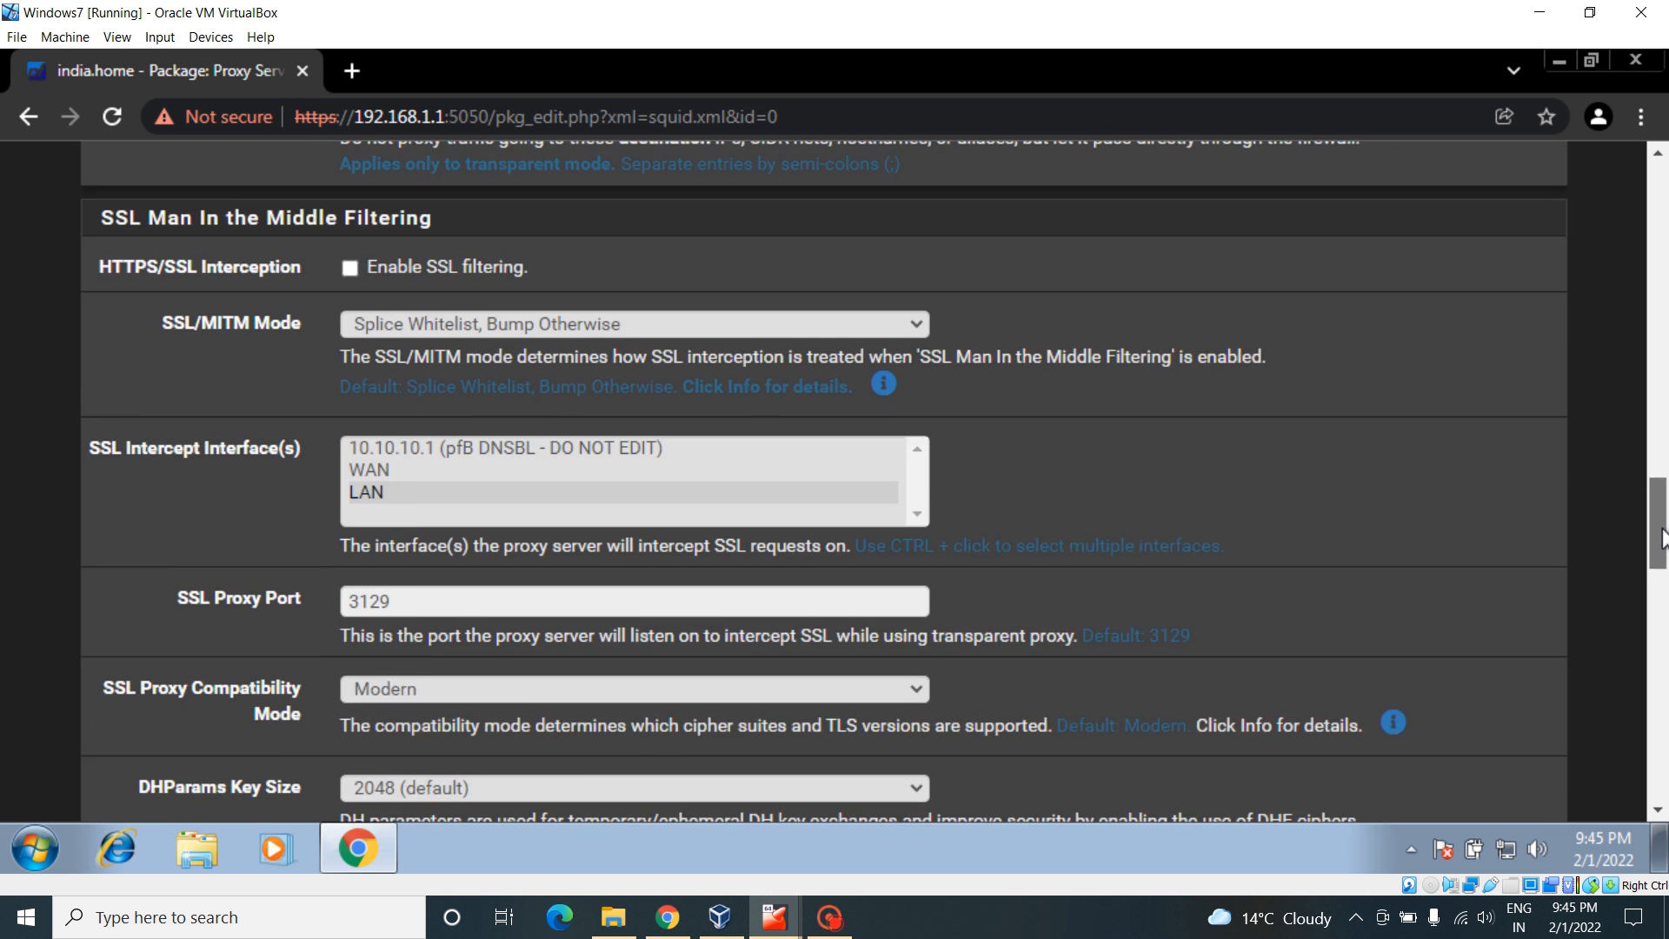
{"action": "left_click", "coordinate": [350, 268]}
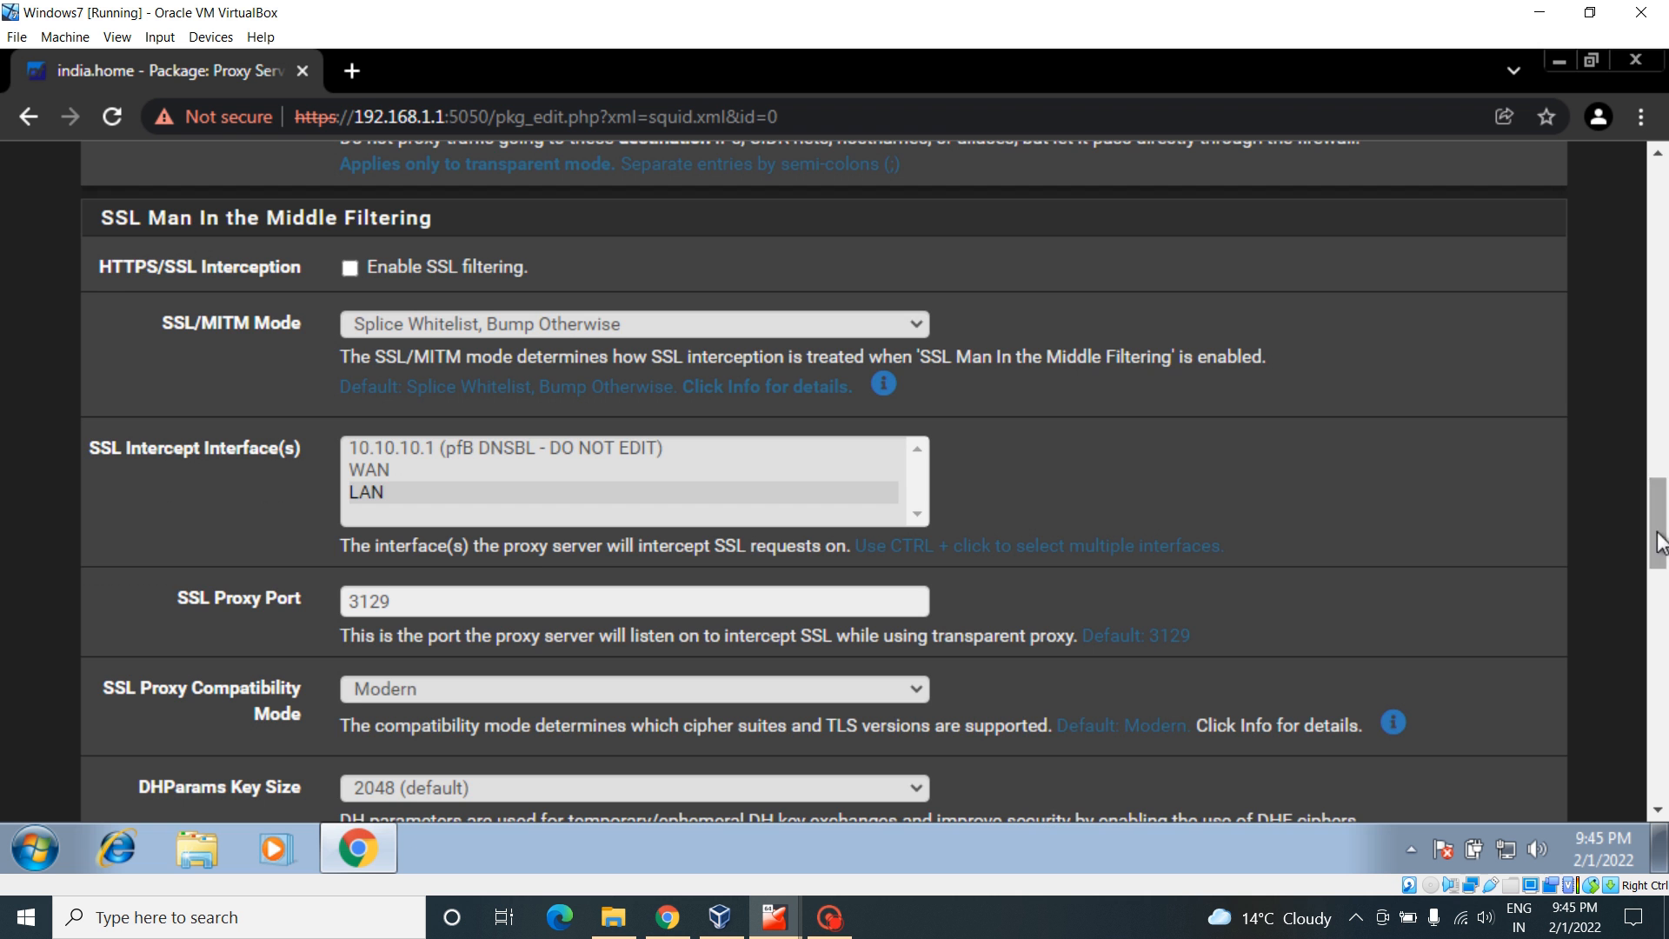
Step: Open the Certificate Manager in a separate browser tab, view its CAs and certificates, and close that tab
{"action": "left_click_drag", "start_coordinate": [1657, 521], "coordinate": [1661, 186]}
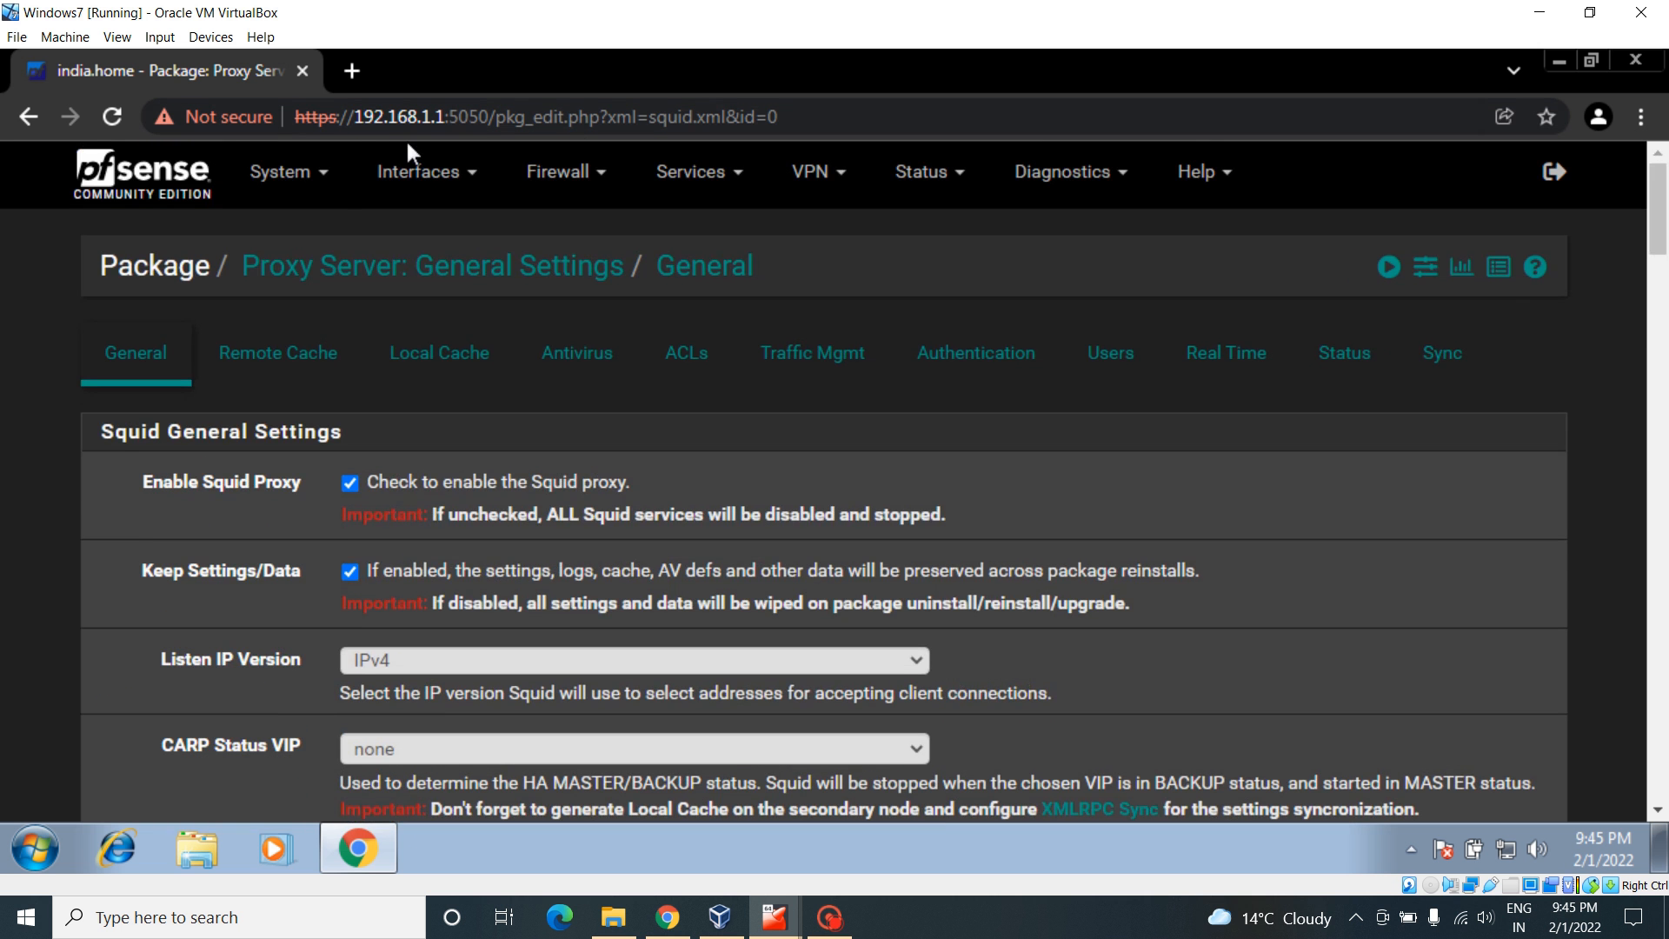
{"action": "left_click", "coordinate": [293, 179]}
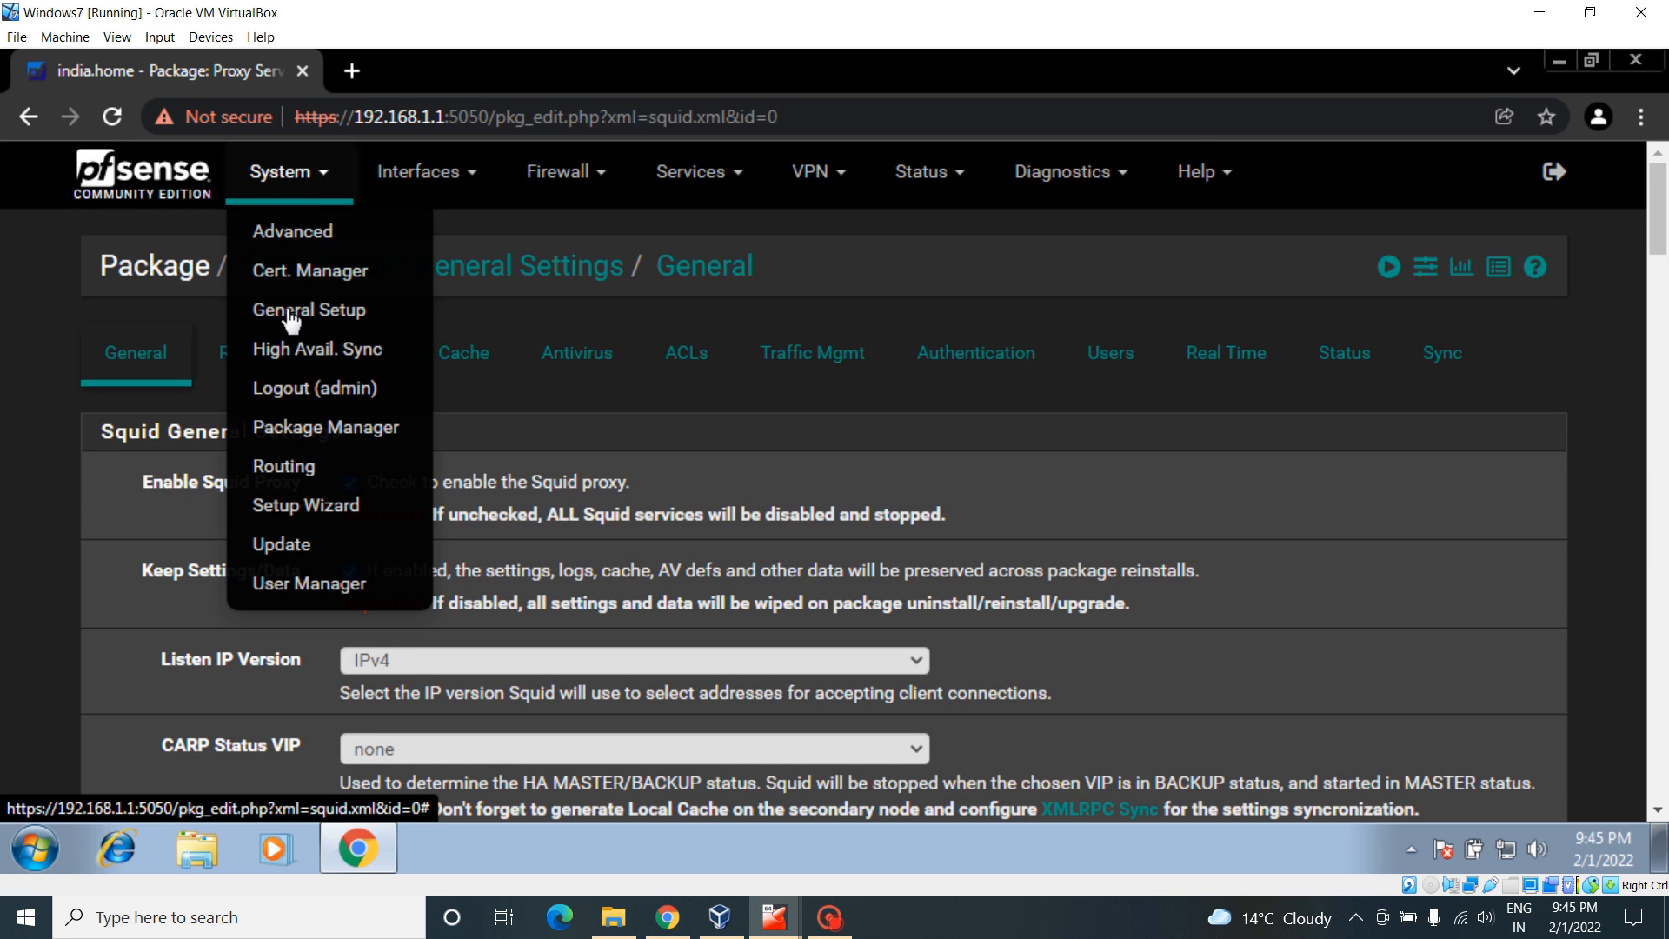
{"action": "right_click", "coordinate": [321, 276]}
{"action": "left_click", "coordinate": [421, 284]}
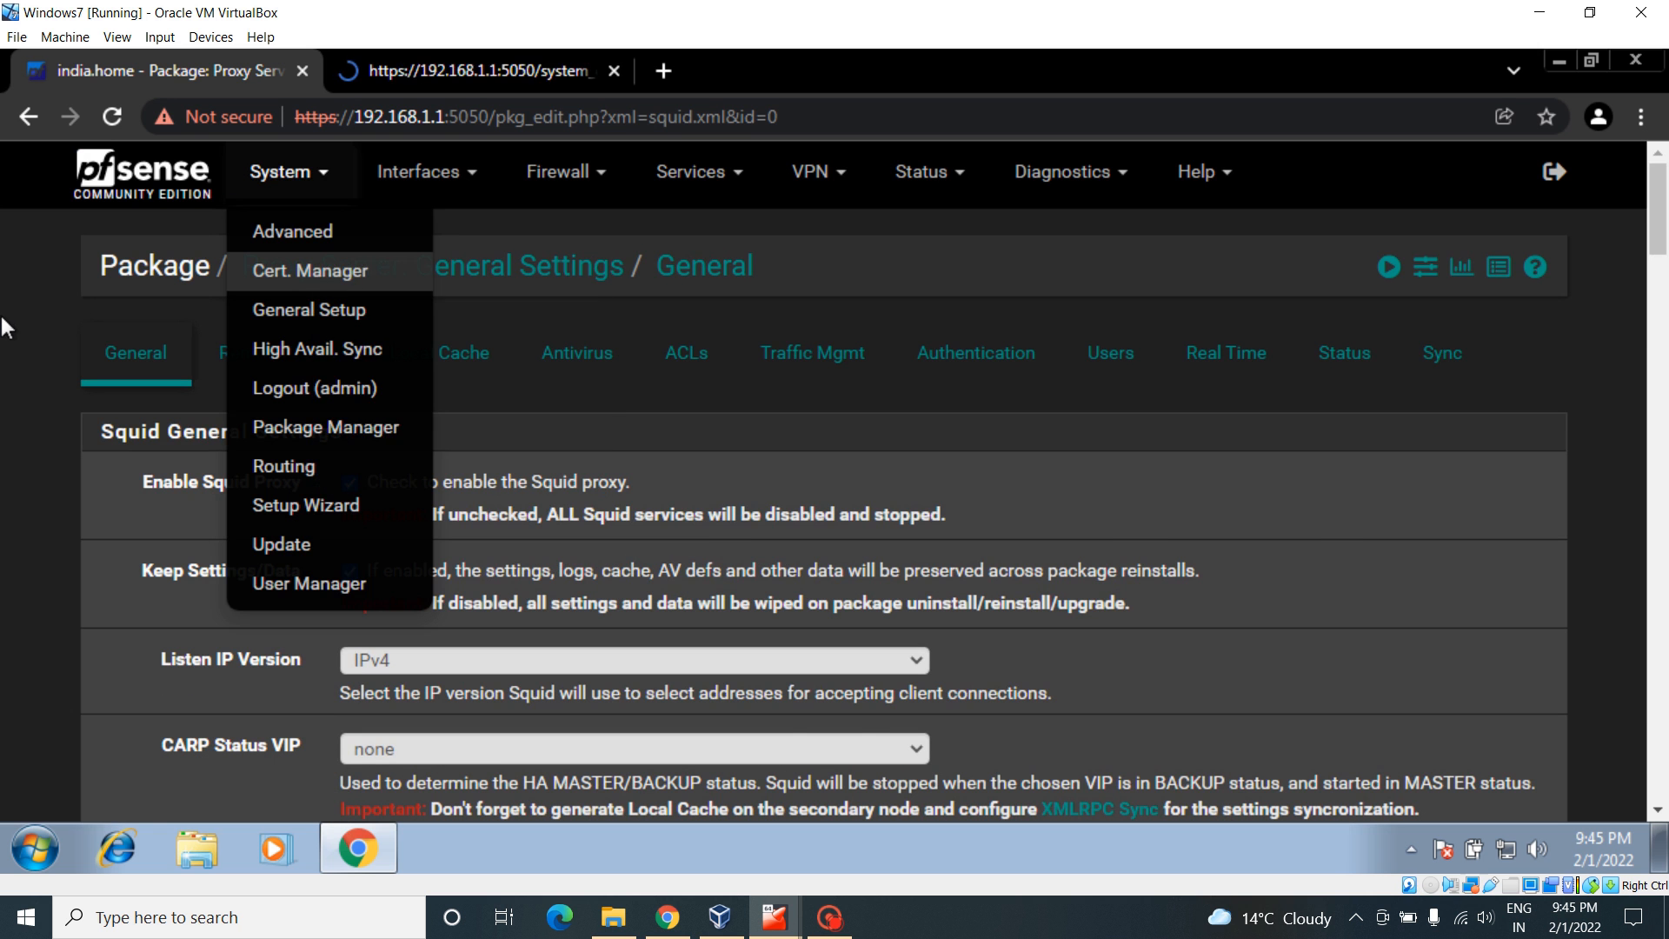
{"action": "left_click", "coordinate": [455, 69]}
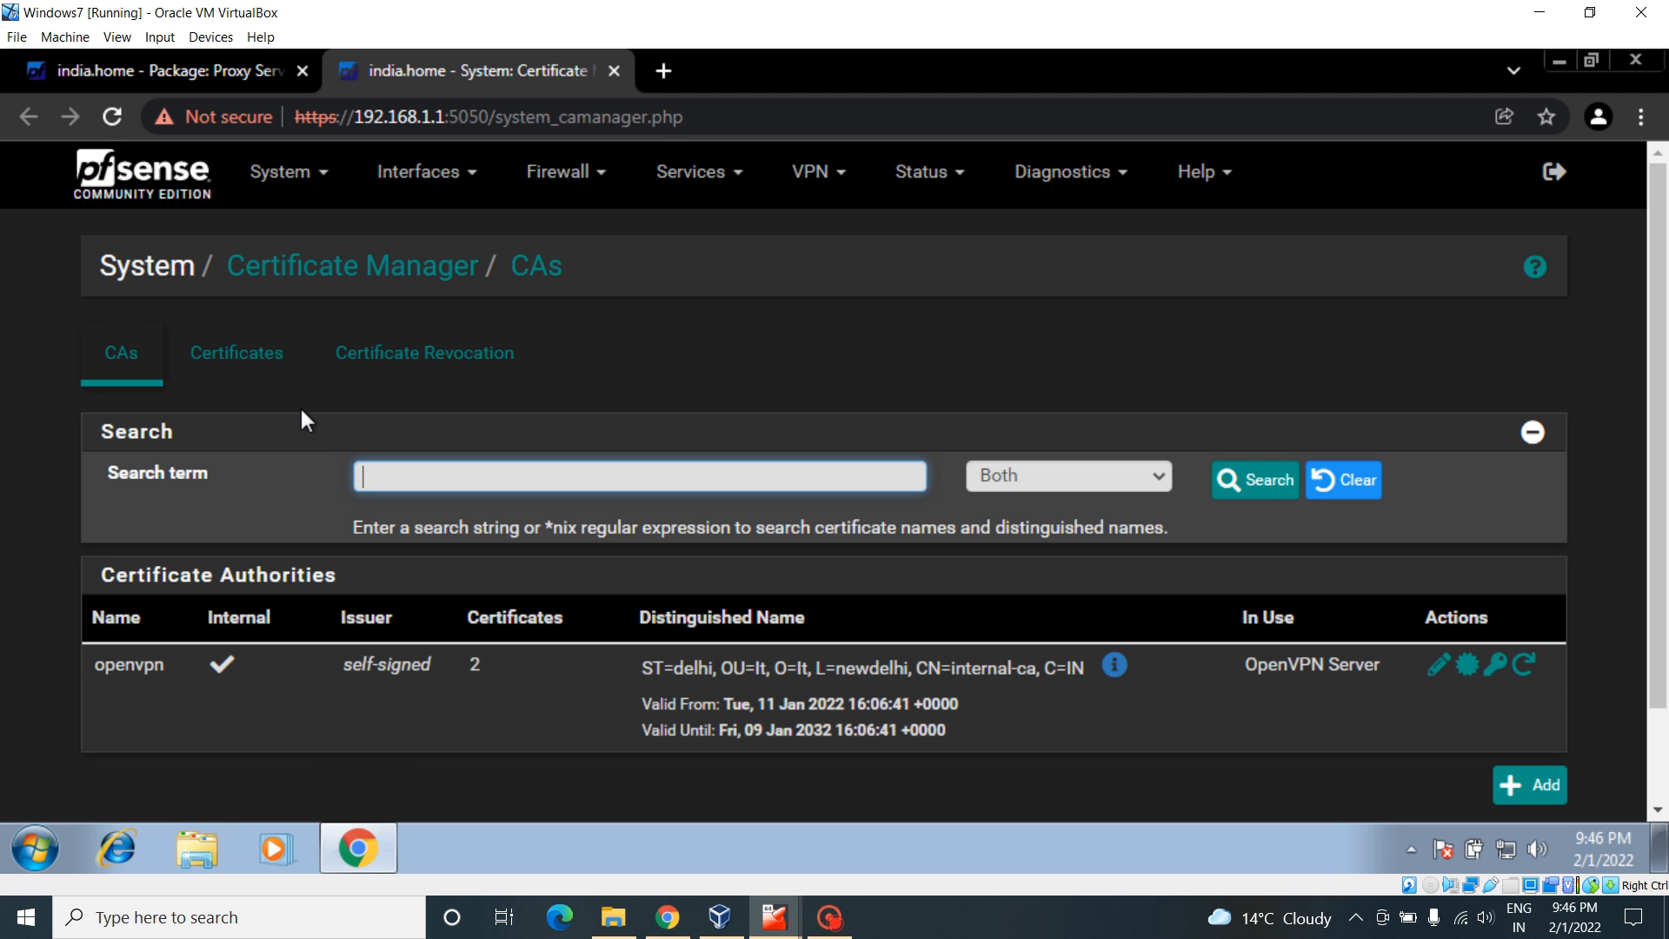
{"action": "left_click", "coordinate": [254, 356]}
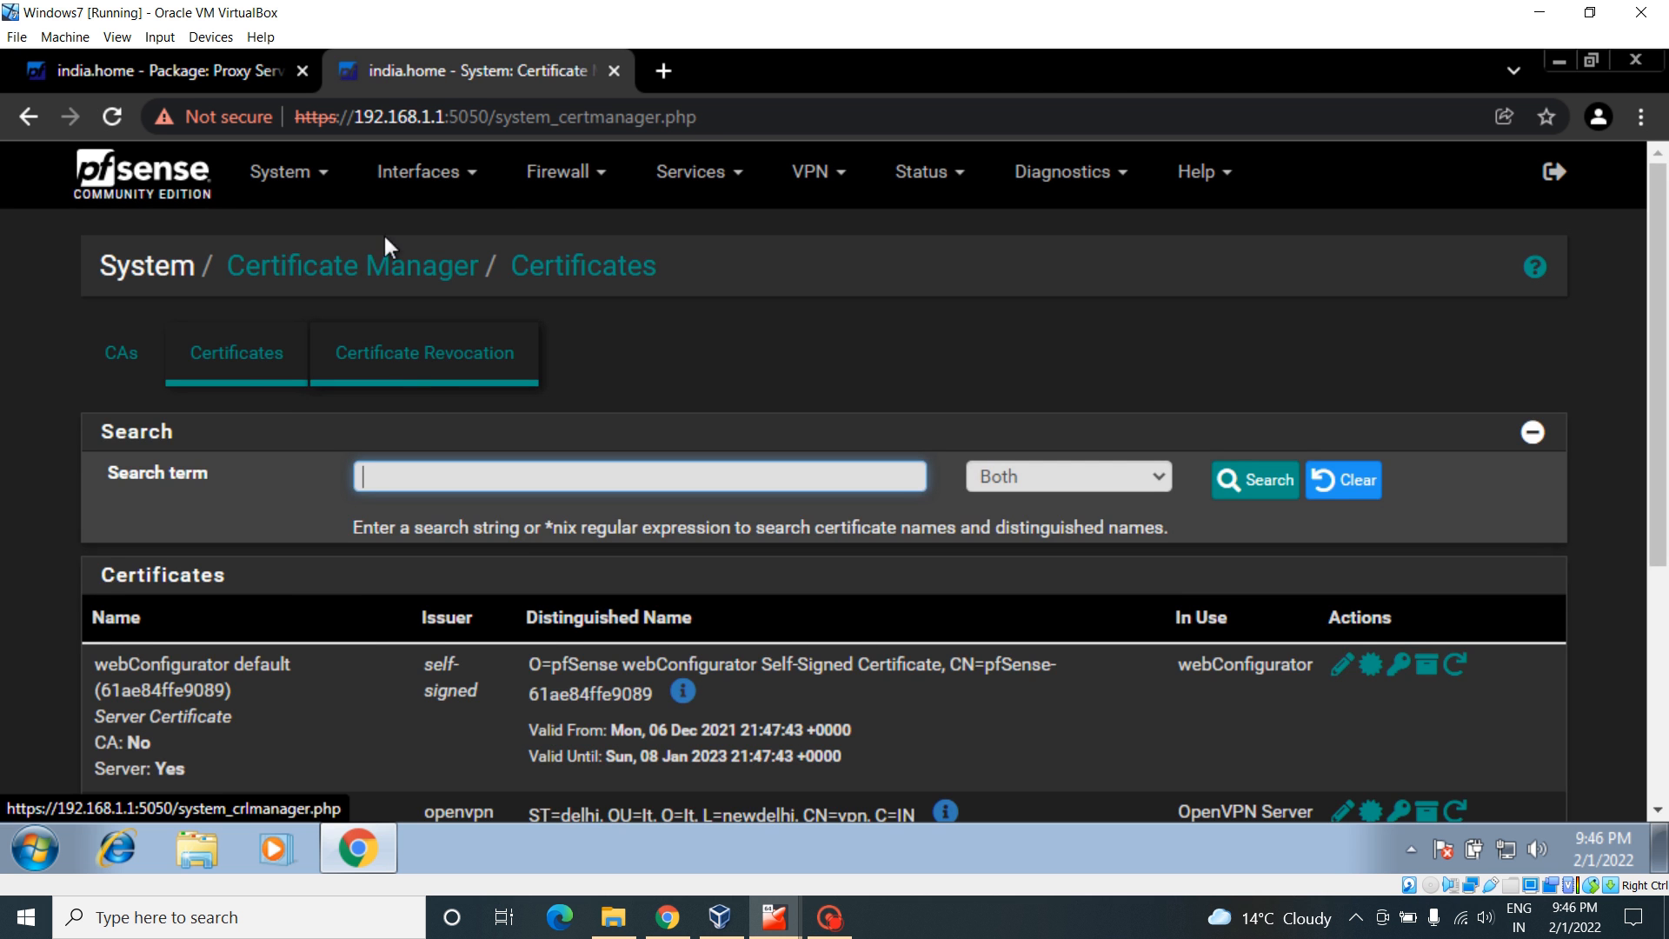
{"action": "left_click", "coordinate": [614, 72]}
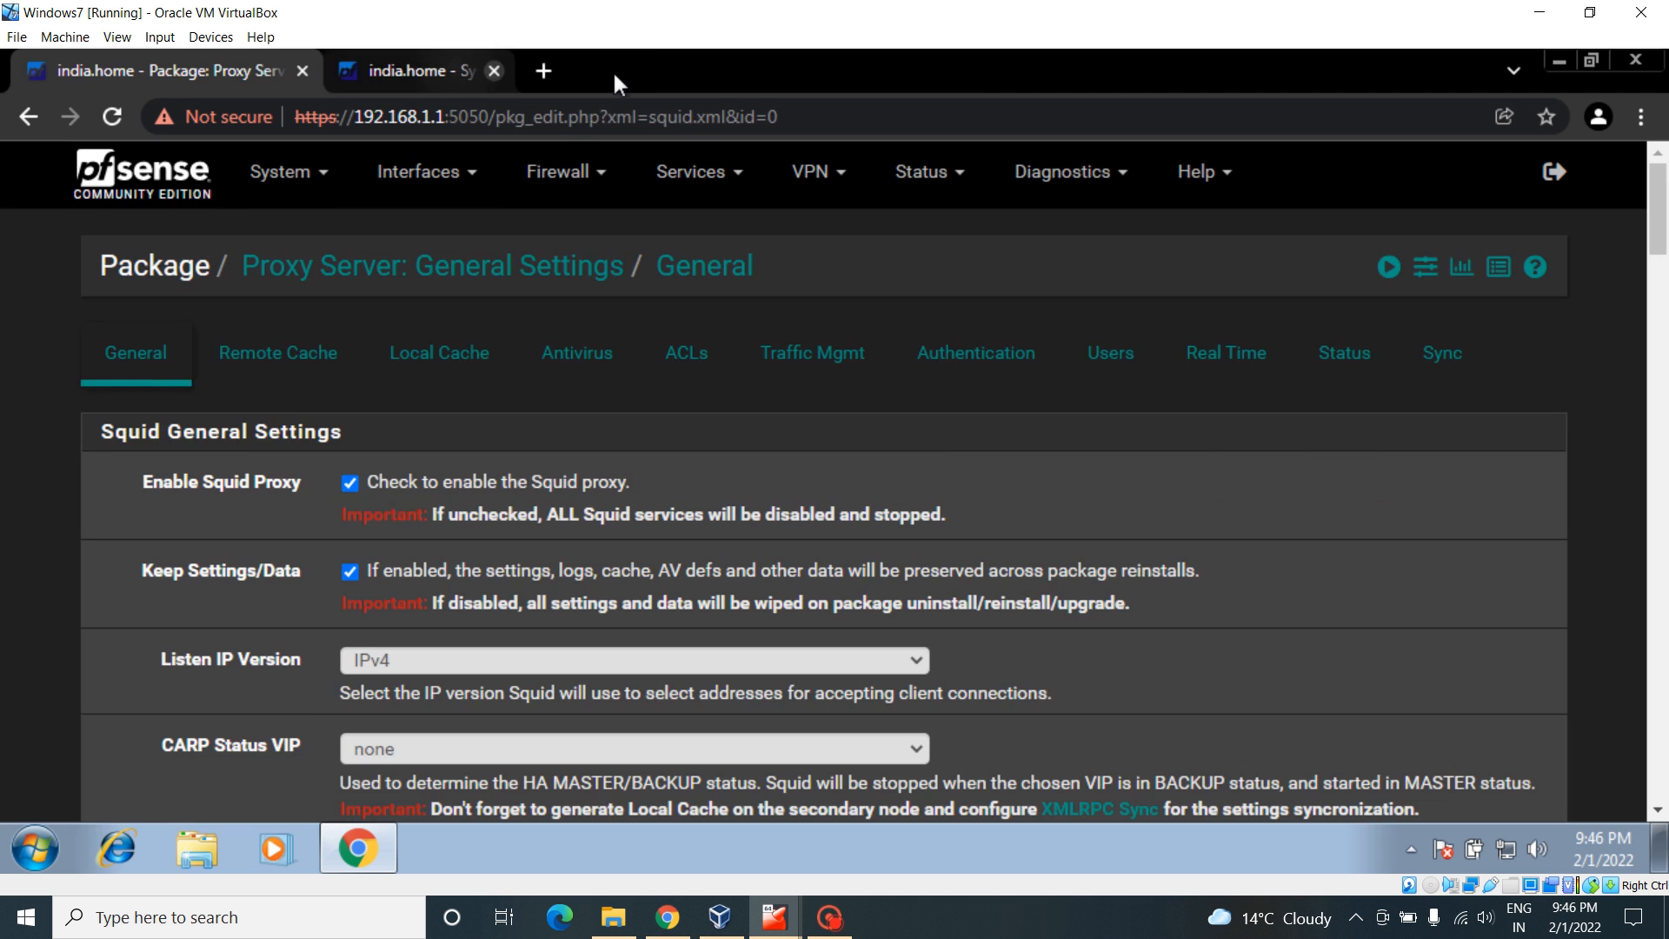
Step: Examine the CA choices for SSL interception and the details of the Extra Trusted CA setting
{"action": "left_click_drag", "start_coordinate": [1658, 218], "coordinate": [1664, 574]}
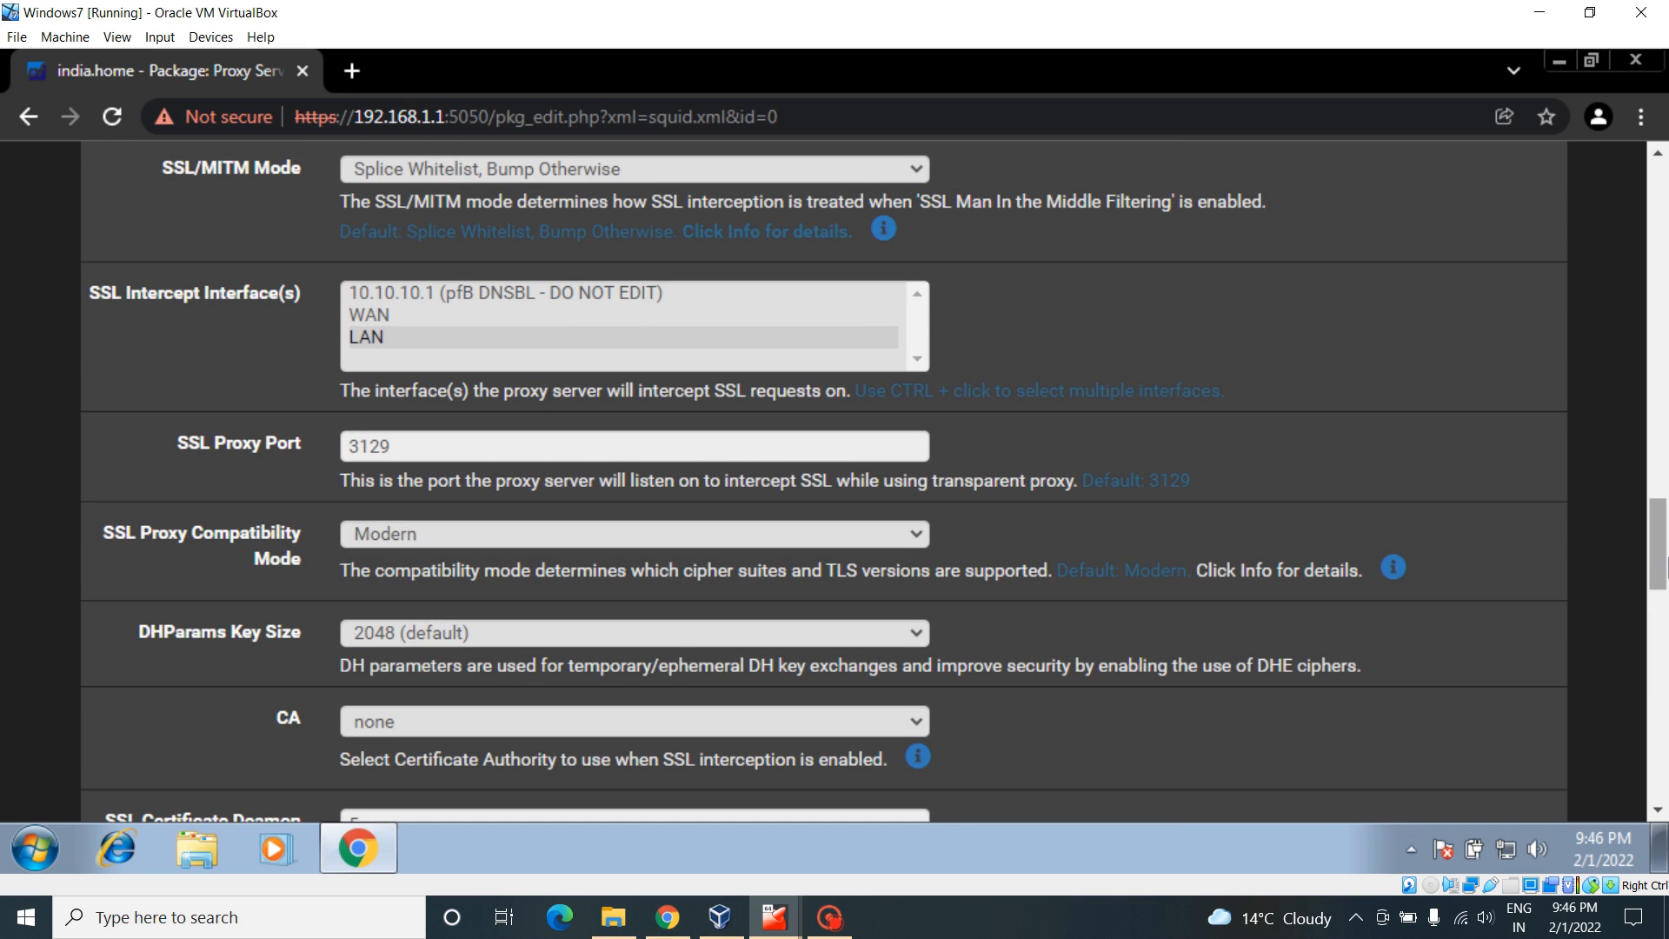
{"action": "scroll", "coordinate": [1046, 539], "scroll_direction": "down", "scroll_amount": 5}
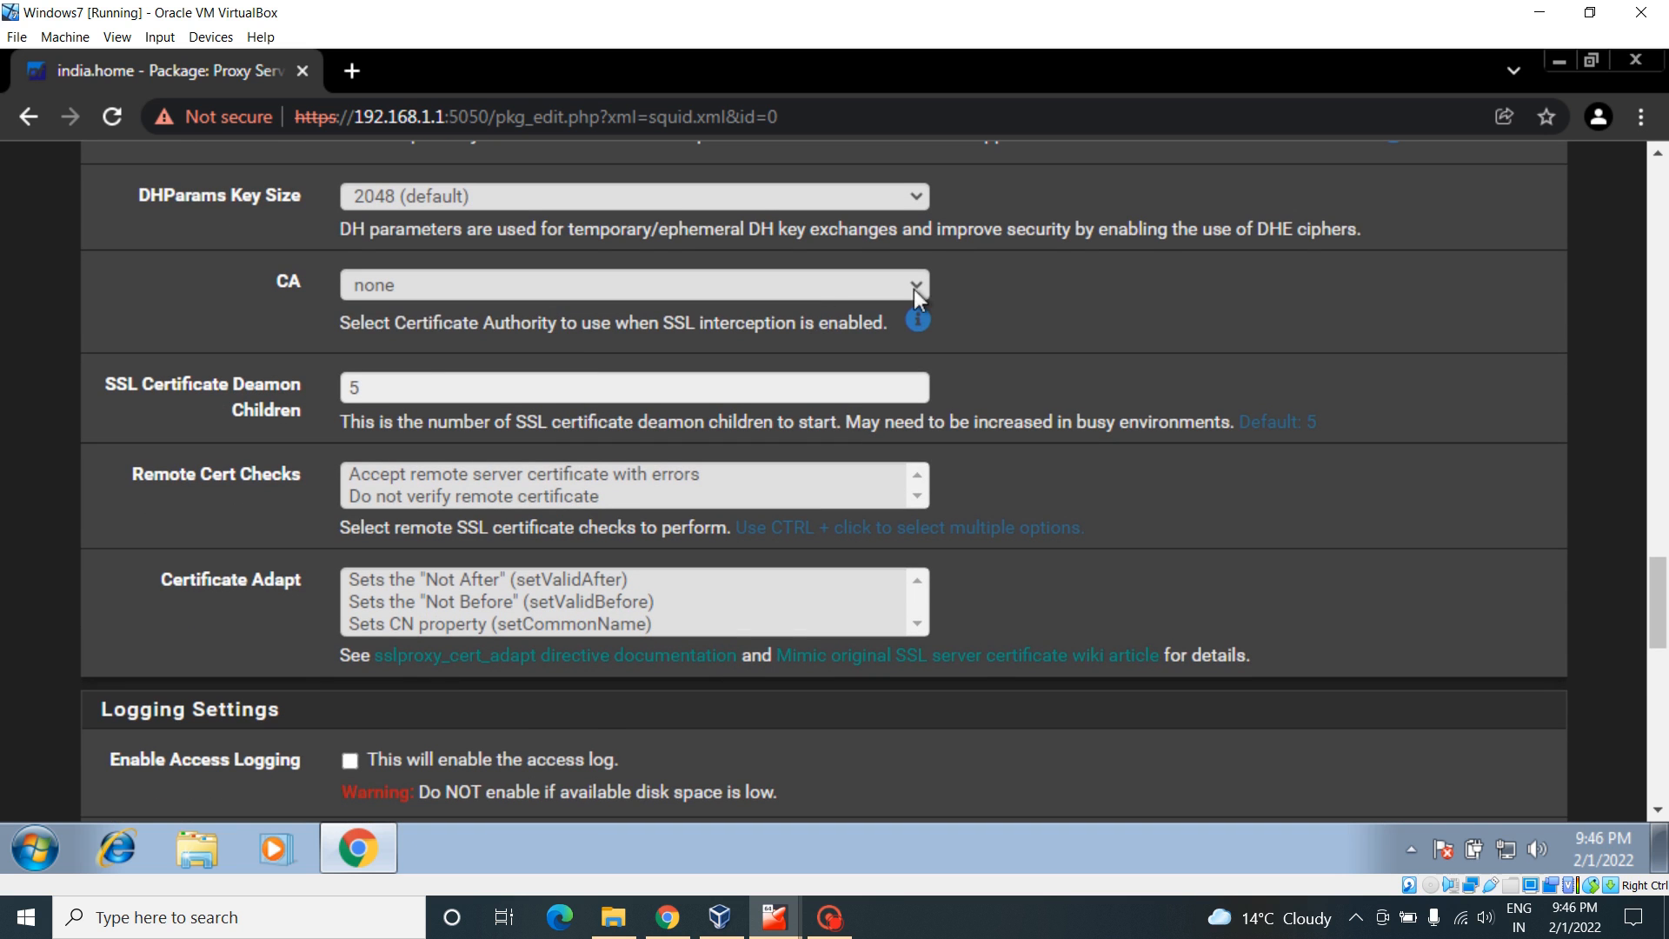
{"action": "left_click", "coordinate": [916, 287]}
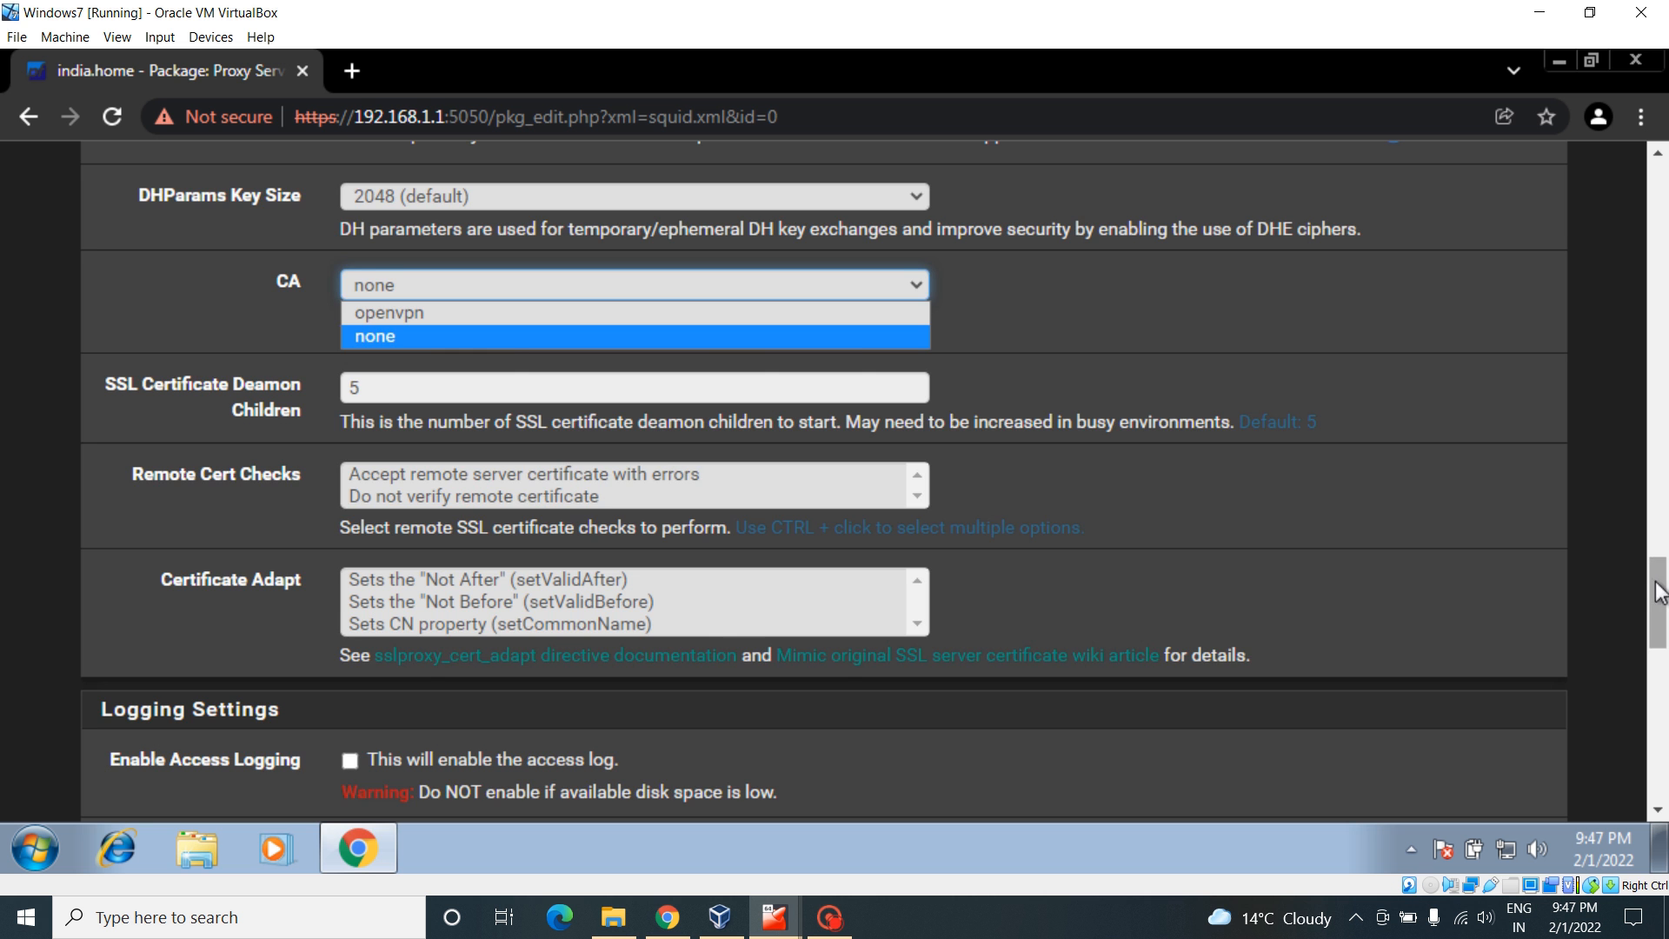
{"action": "left_click_drag", "start_coordinate": [1659, 603], "coordinate": [1660, 351]}
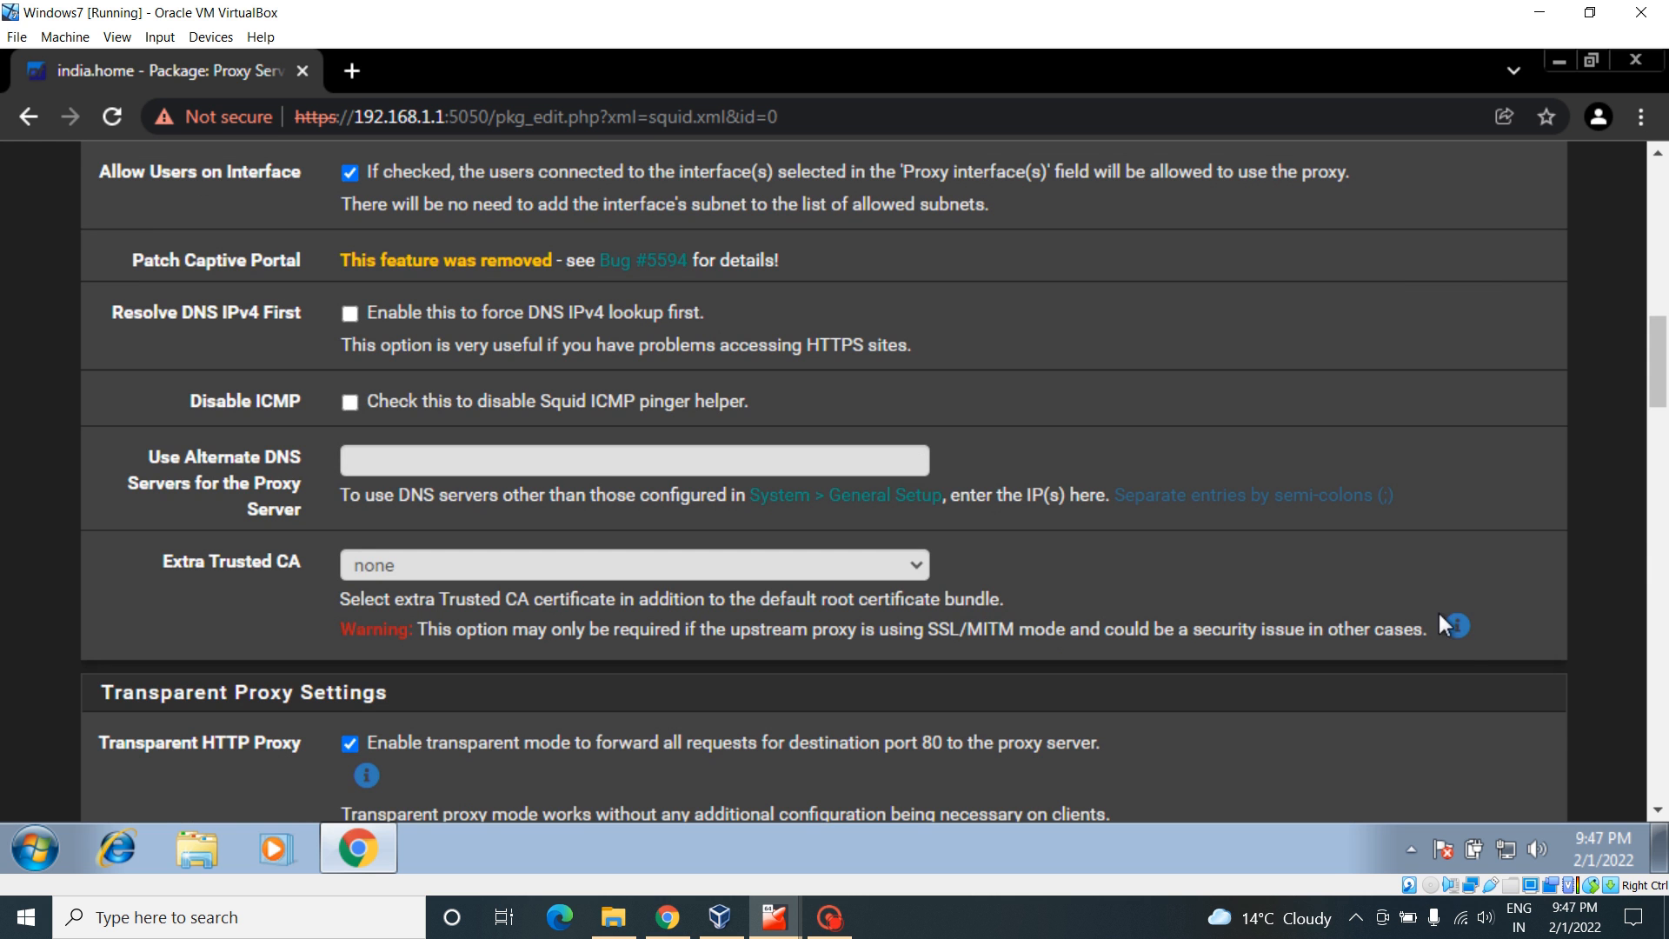
{"action": "left_click", "coordinate": [1460, 634]}
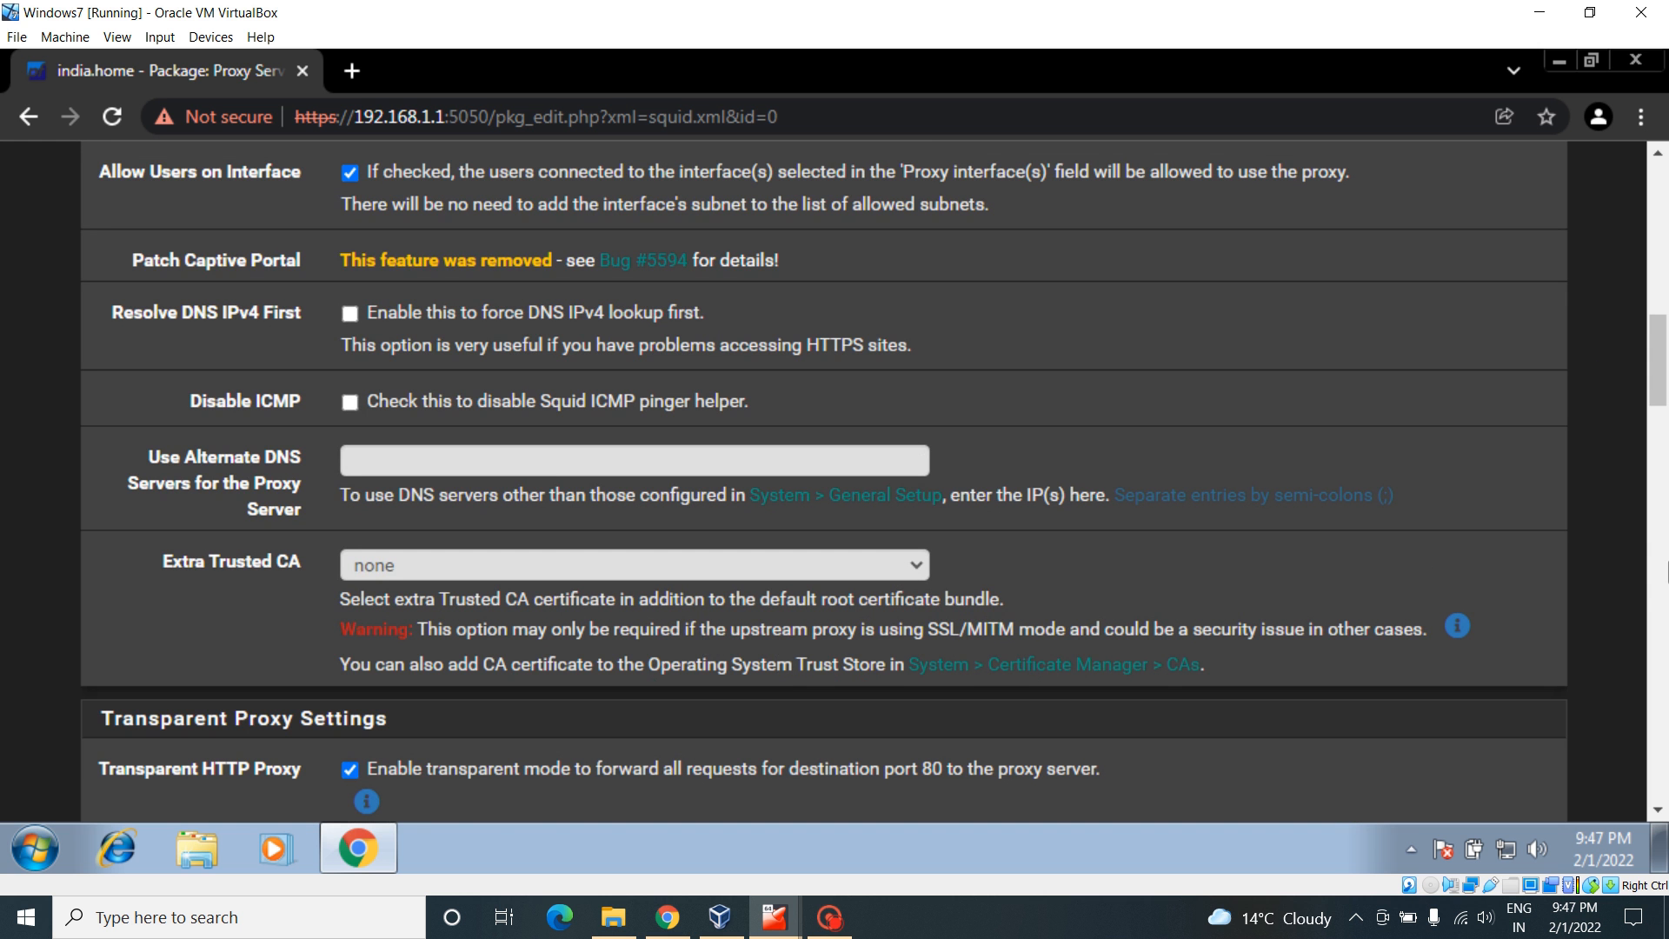
Step: Enable access logging in the Squid Logging Settings
{"action": "left_click_drag", "start_coordinate": [1661, 360], "coordinate": [1662, 634]}
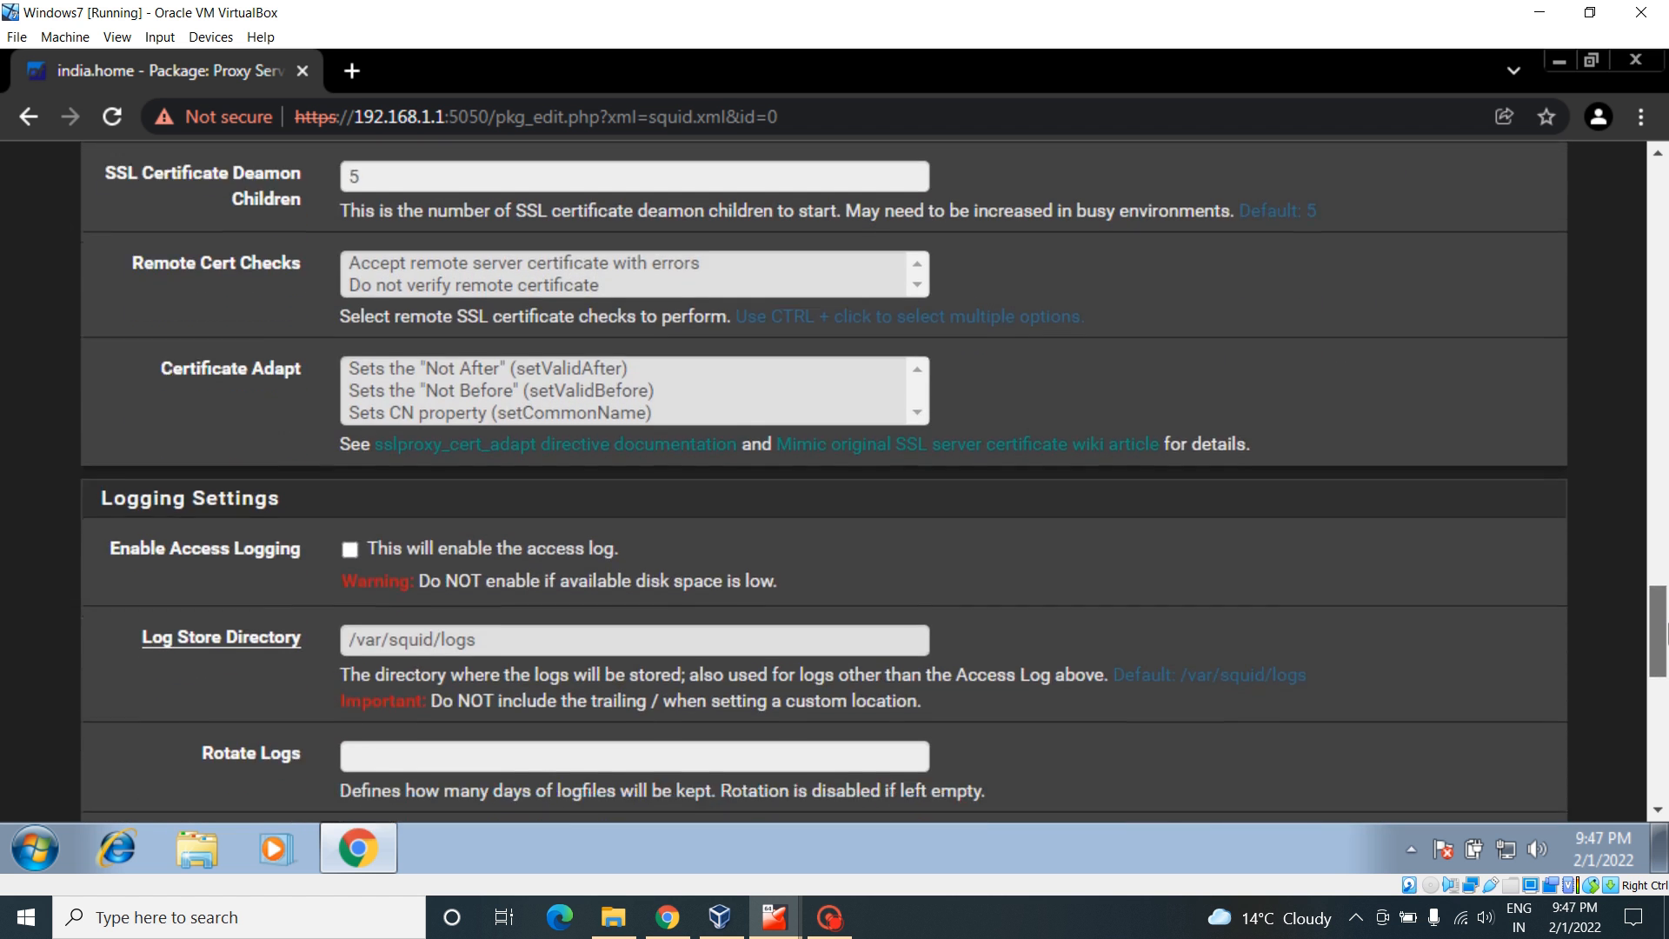
{"action": "left_click", "coordinate": [348, 550]}
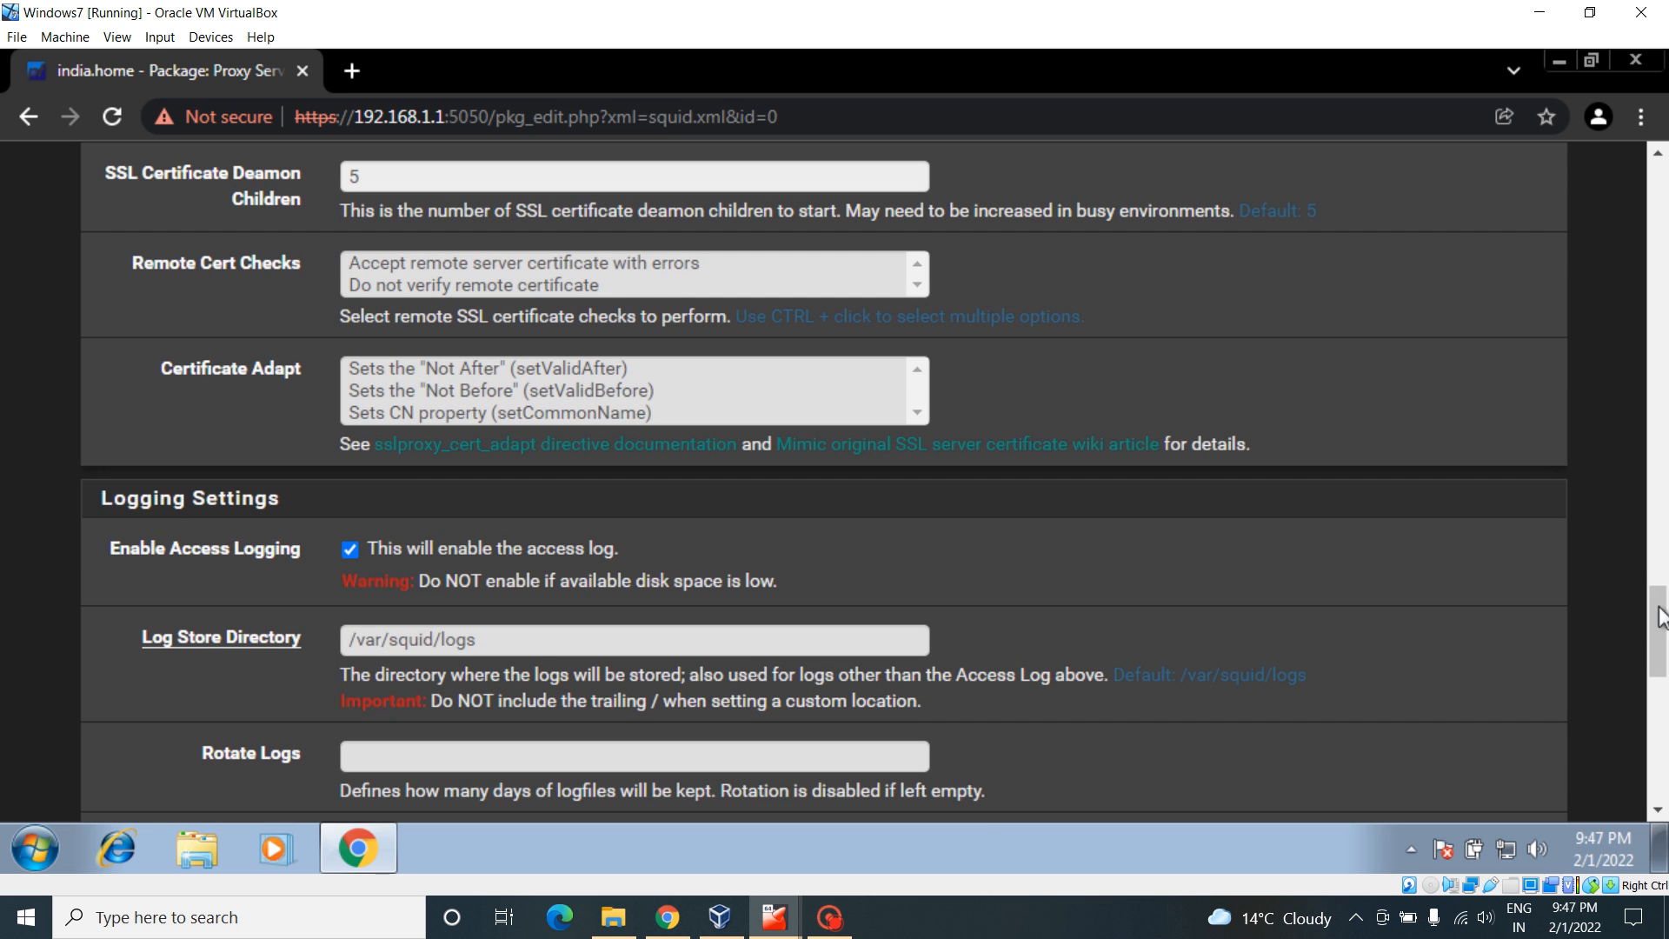
Step: Examine the Rotate Logs setting and the instructions for logging pages denied by SquidGuard
{"action": "left_click_drag", "start_coordinate": [1659, 653], "coordinate": [1658, 688]}
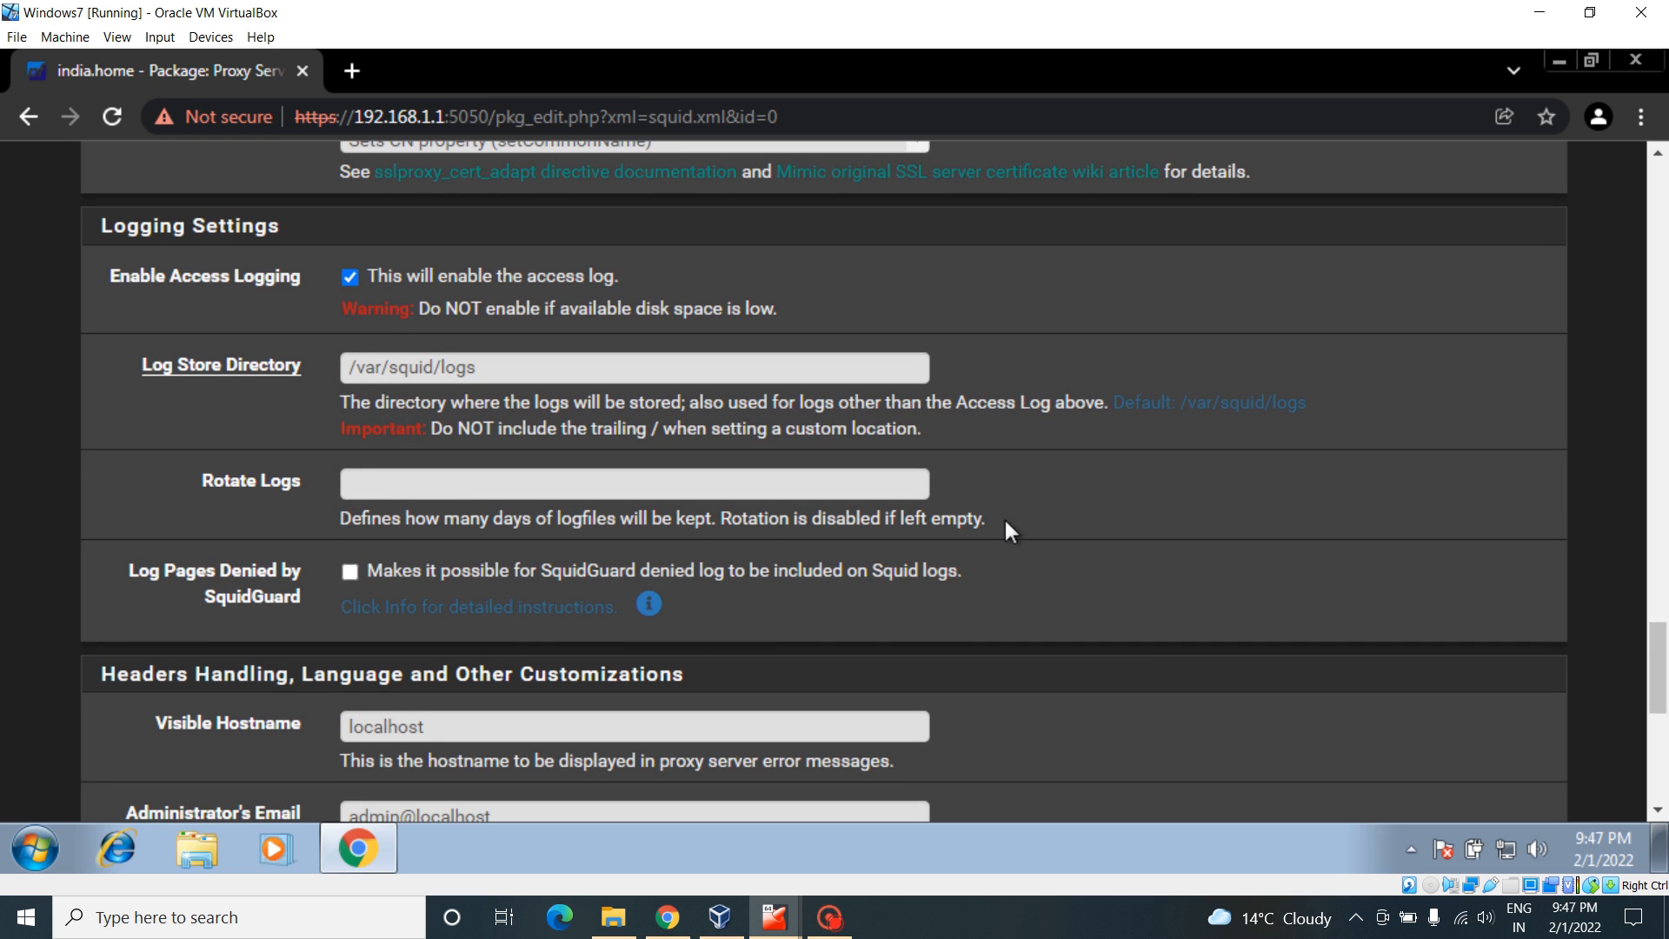
{"action": "left_click", "coordinate": [419, 492]}
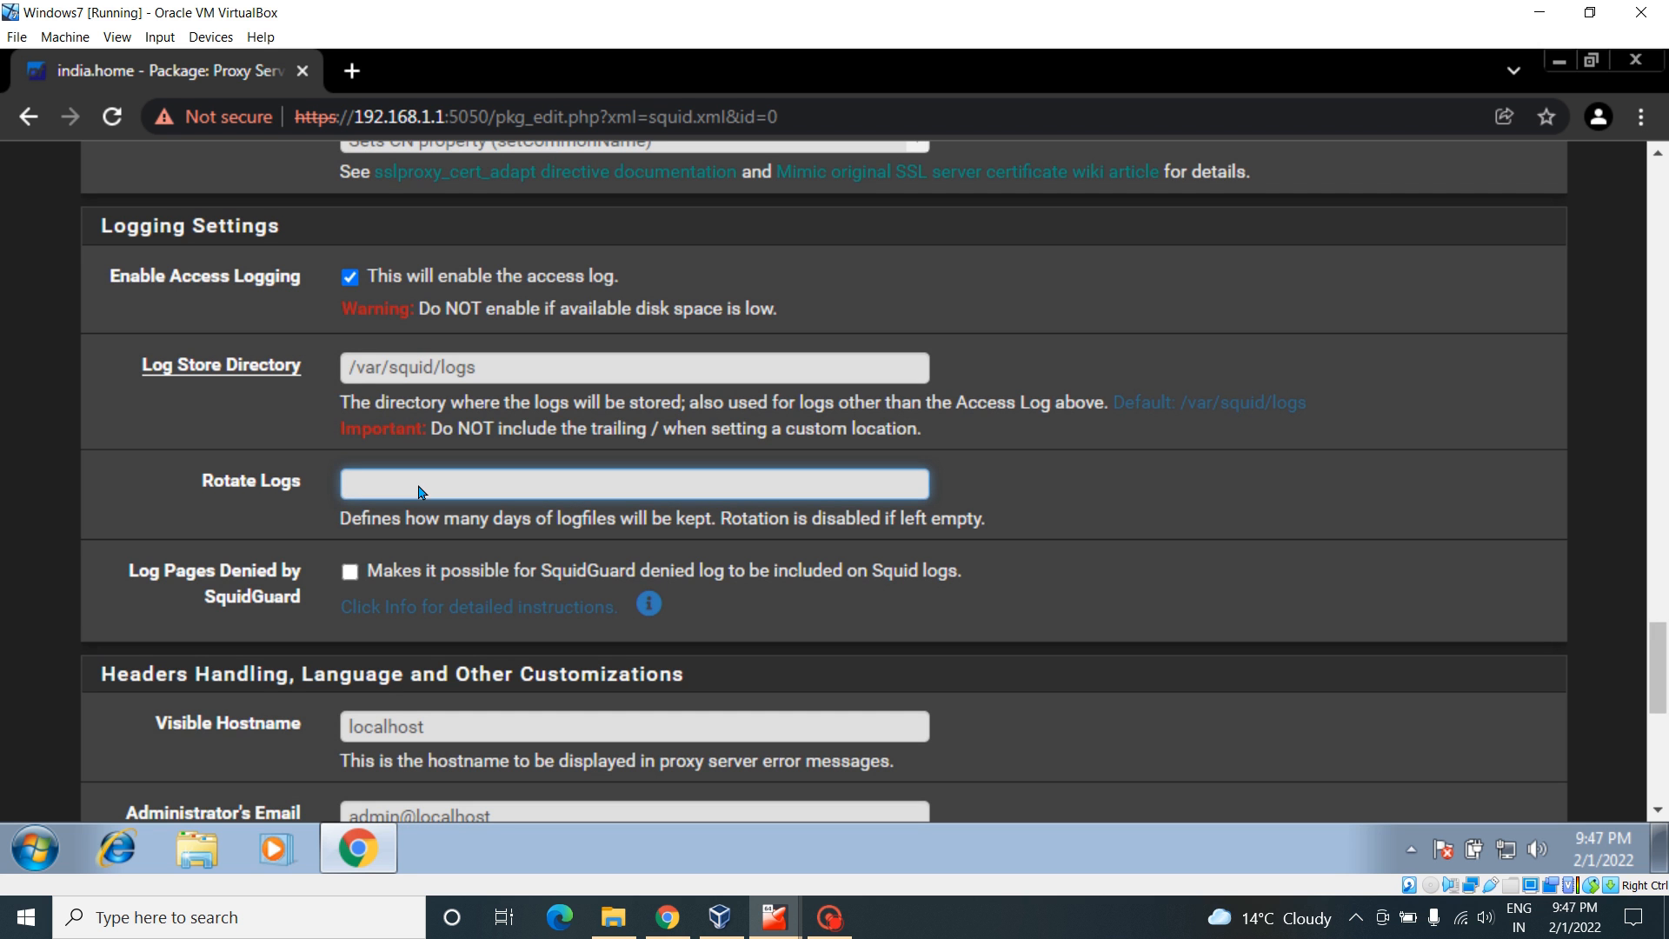
{"action": "left_click", "coordinate": [654, 608]}
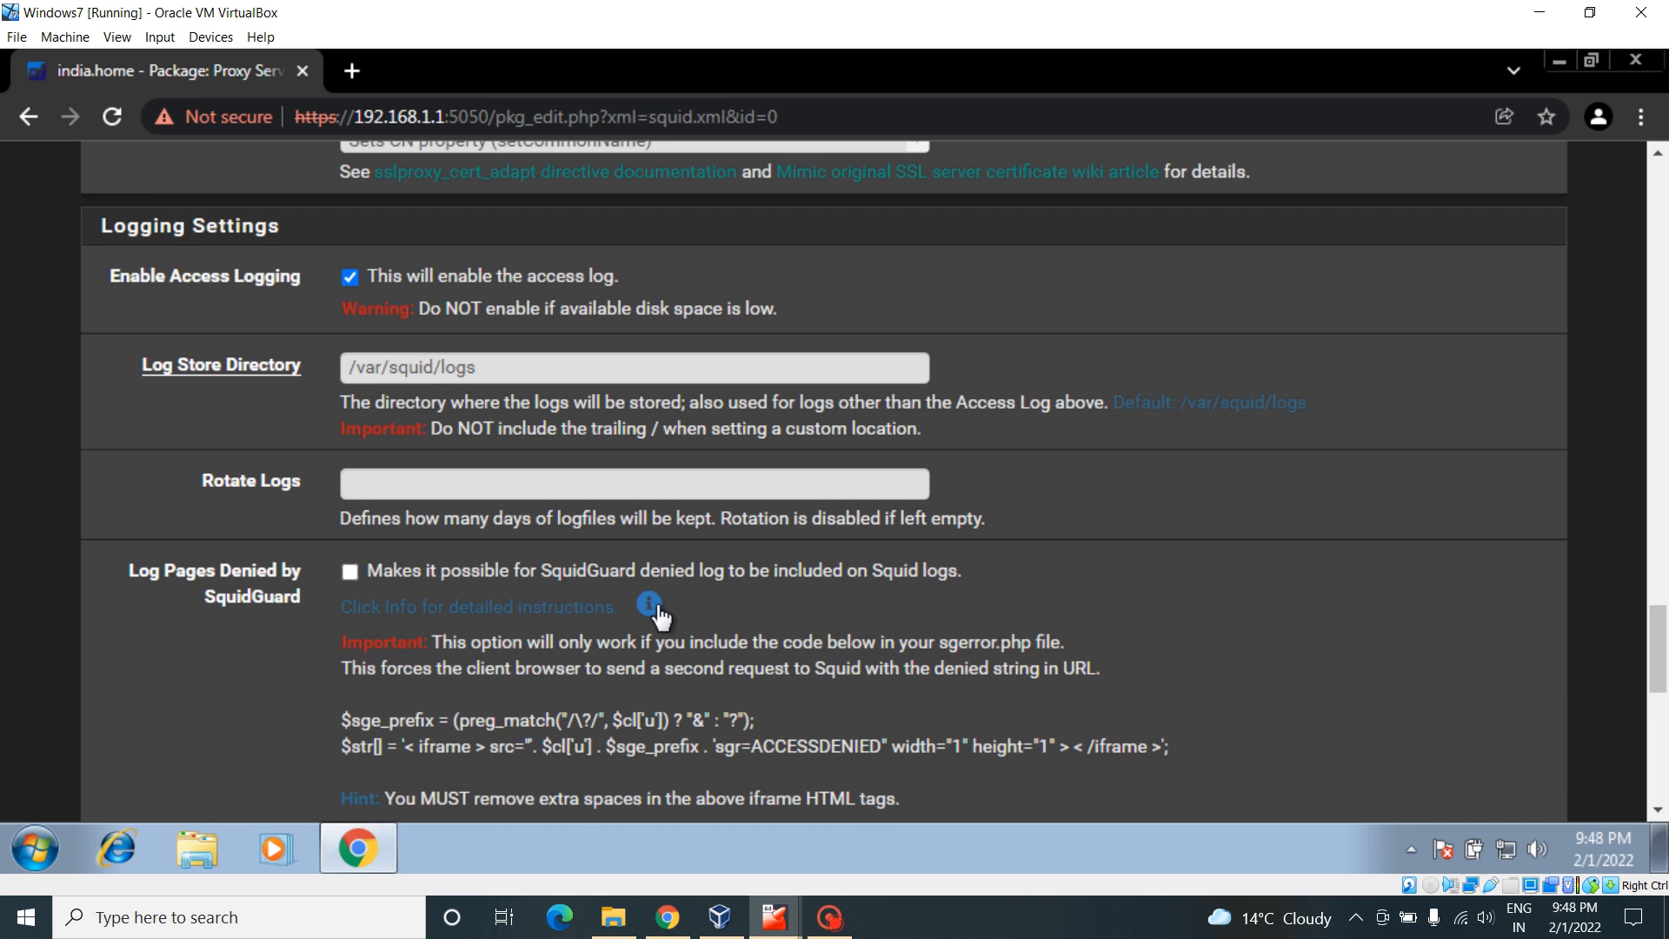
{"action": "left_click", "coordinate": [651, 606]}
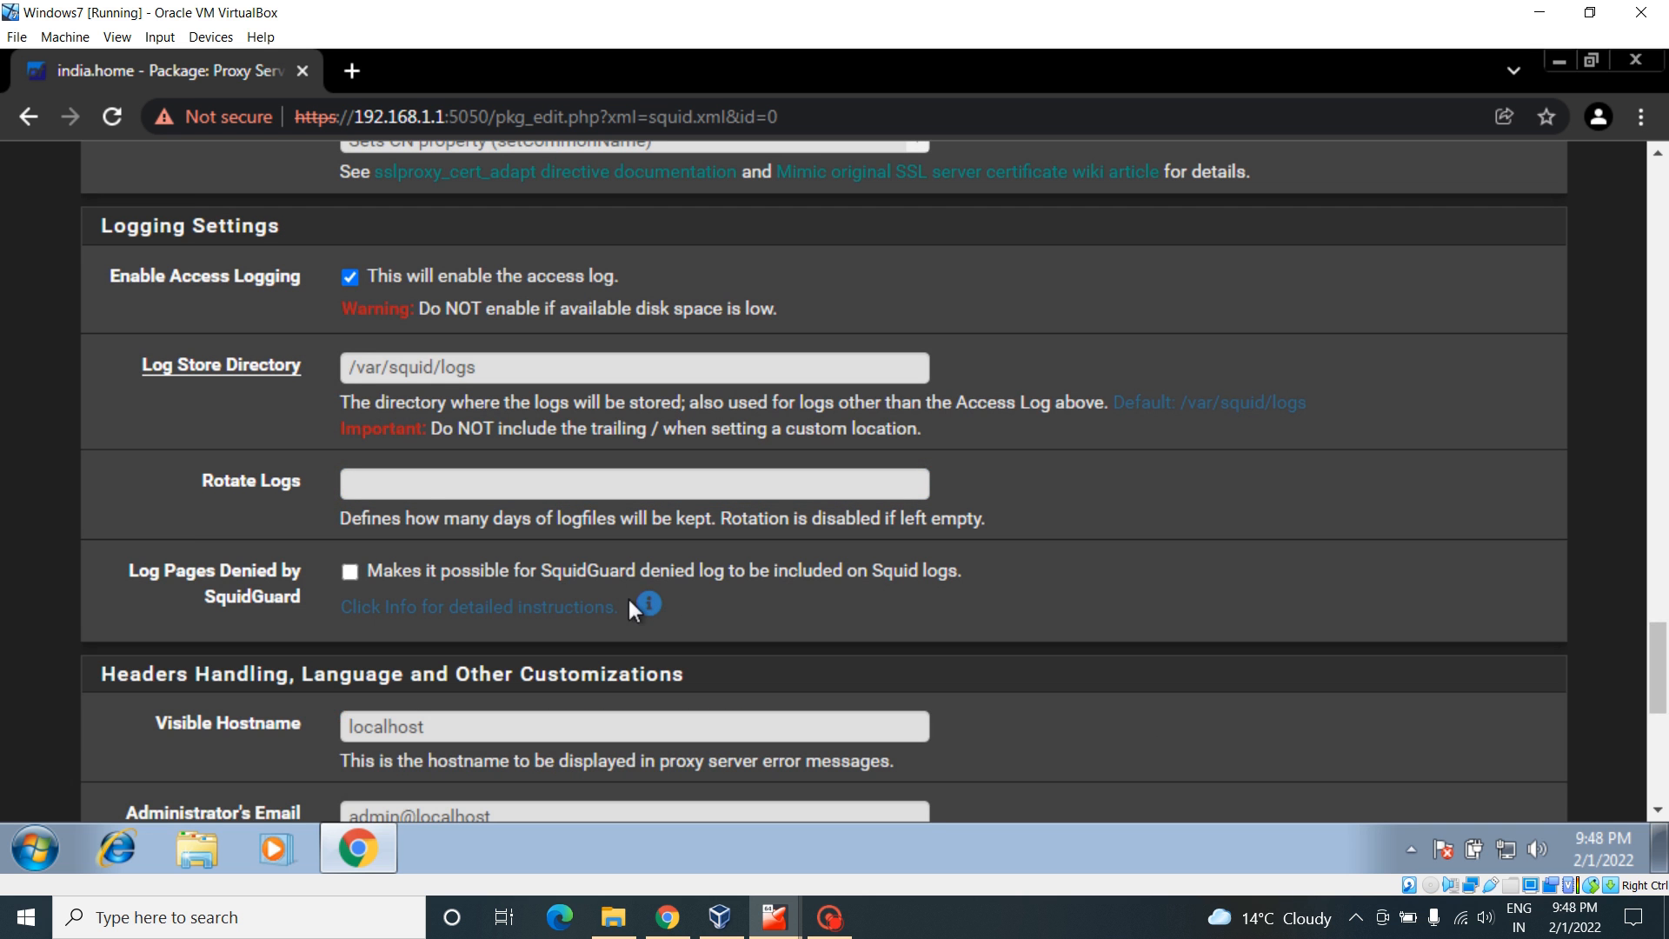
{"action": "left_click", "coordinate": [411, 493]}
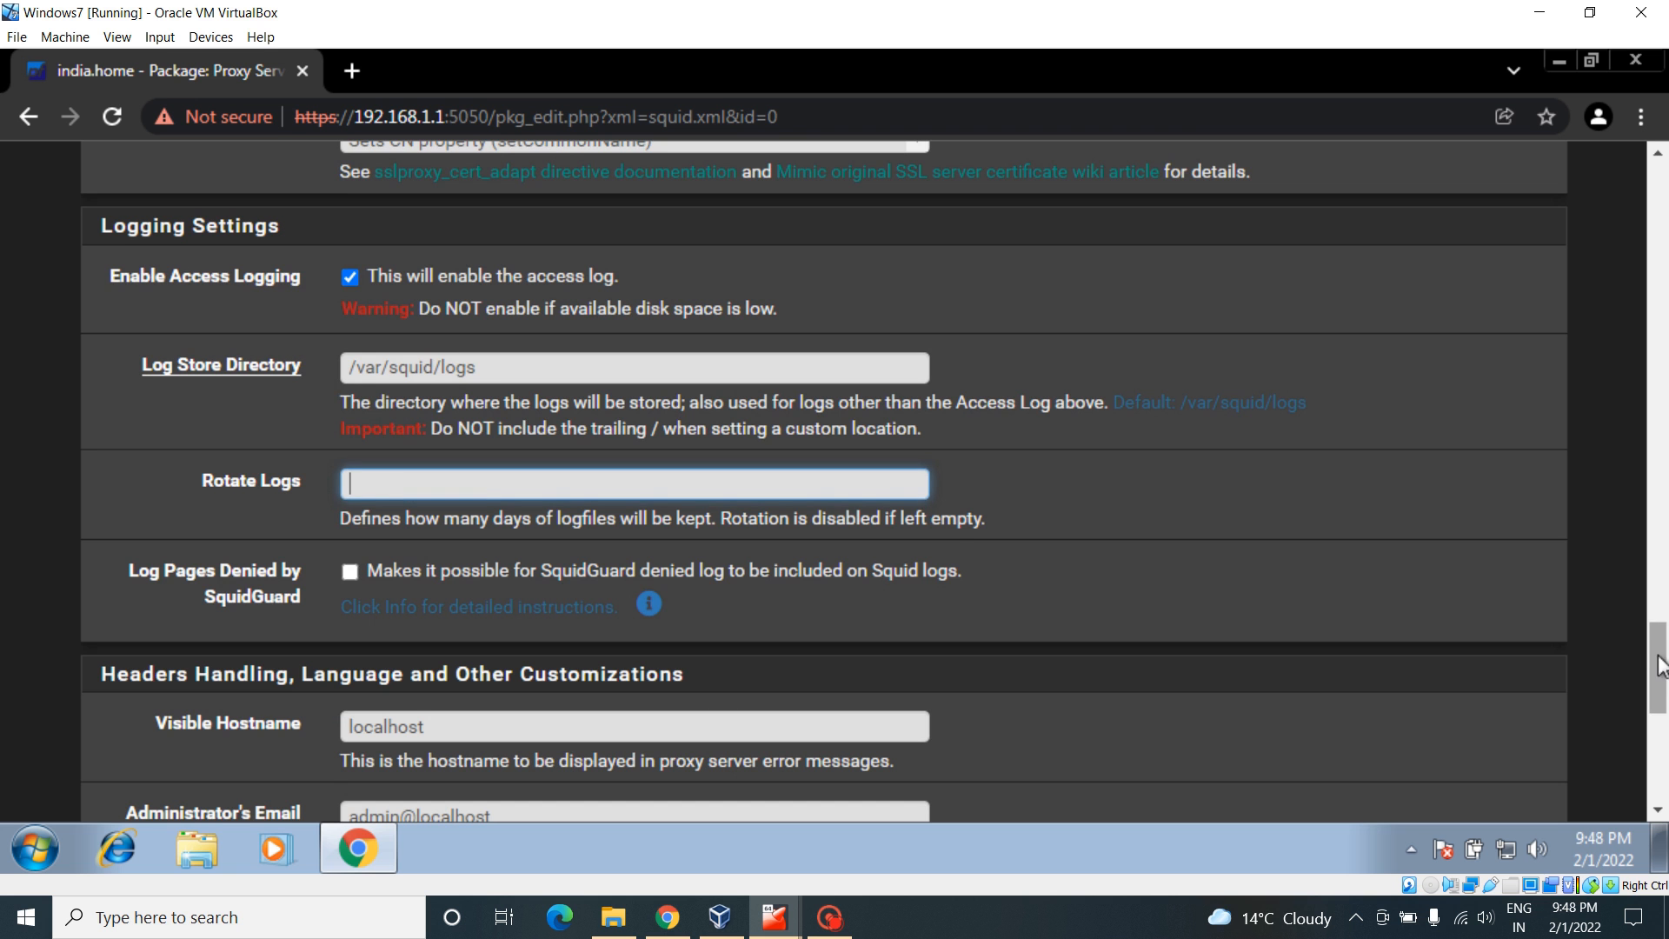
{"action": "left_click_drag", "start_coordinate": [1655, 663], "coordinate": [1664, 699]}
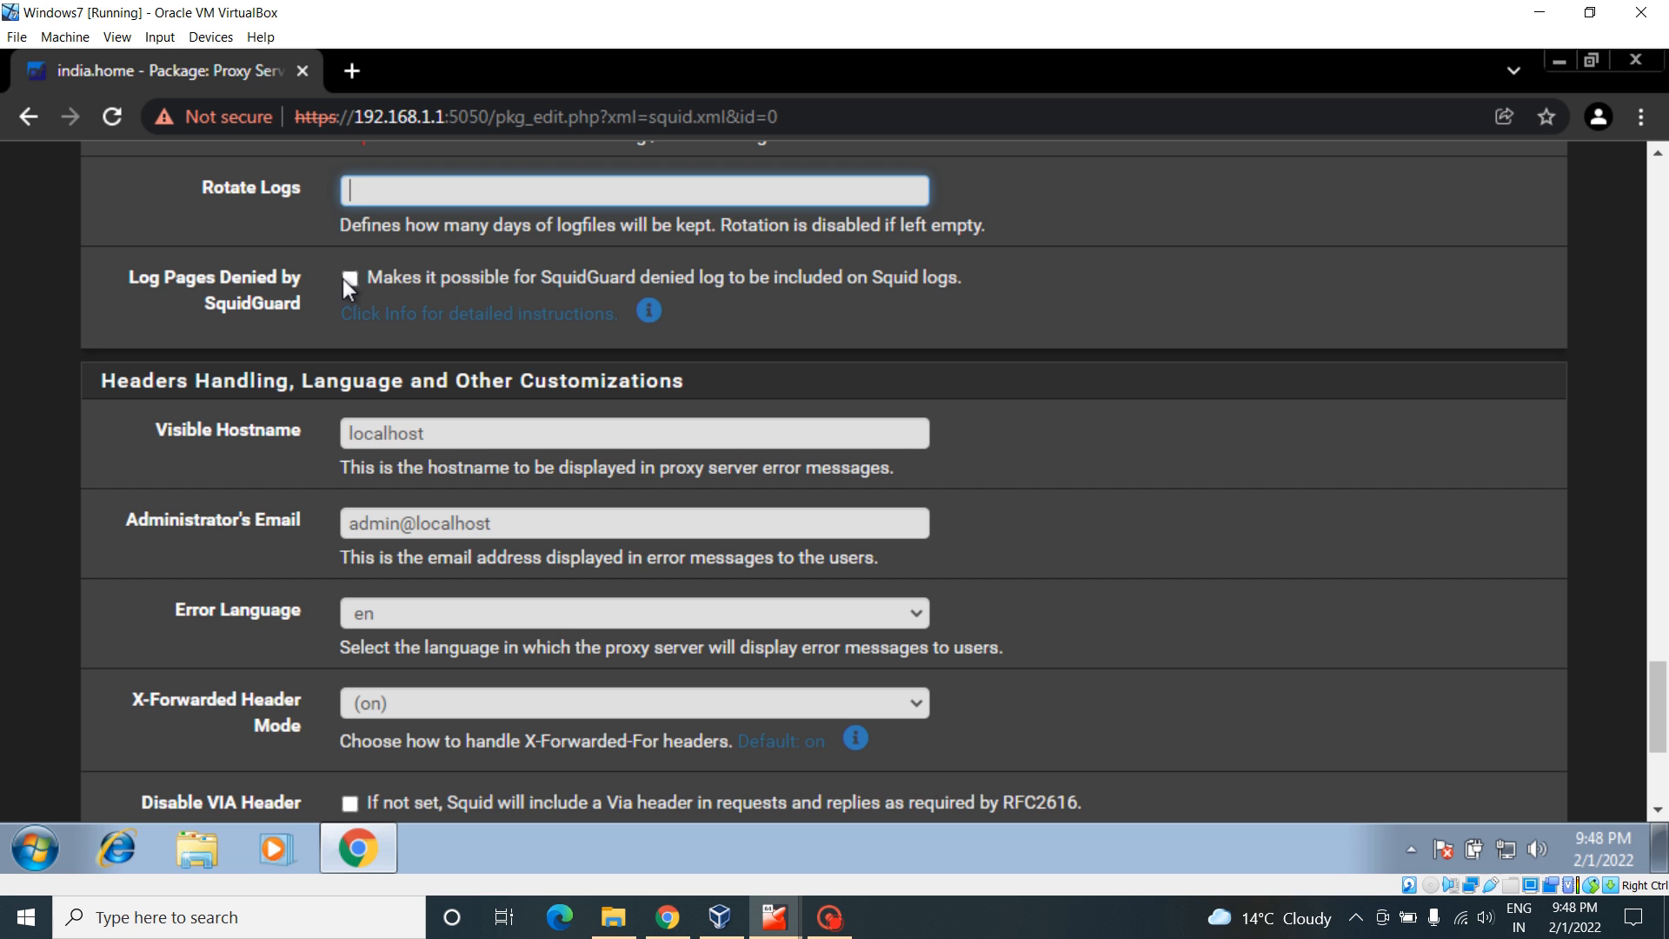
{"action": "left_click", "coordinate": [649, 313]}
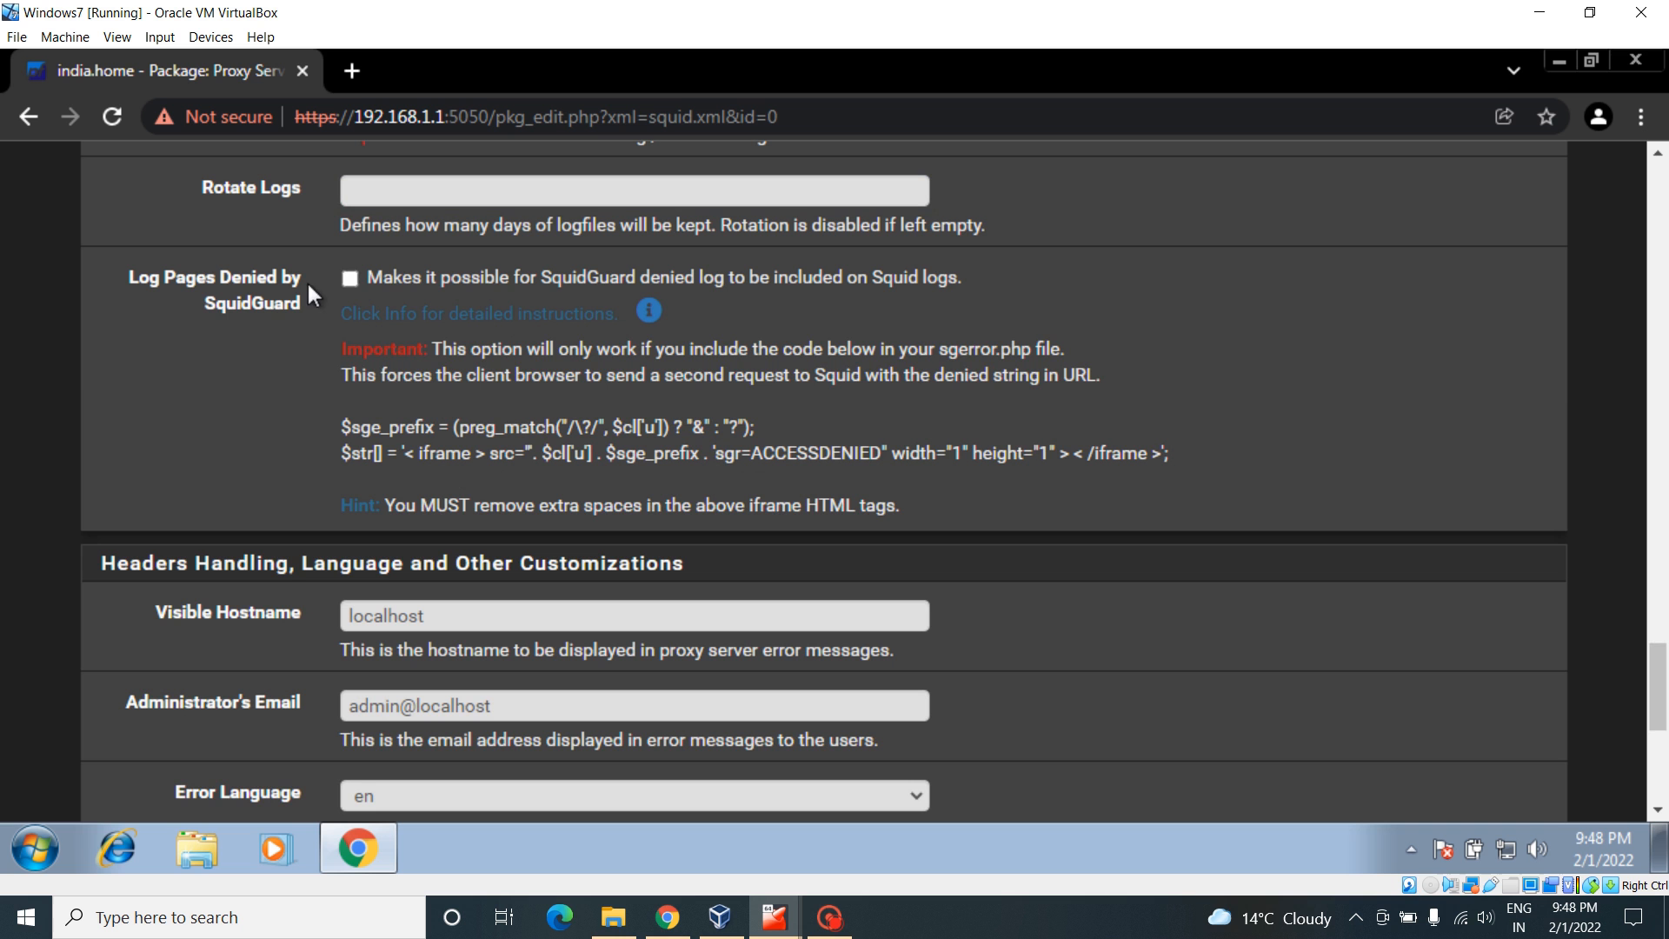
{"action": "left_click", "coordinate": [350, 279]}
{"action": "left_click", "coordinate": [349, 280]}
Step: Try to save the Squid general settings after reviewing the headers, language and other customizations
{"action": "scroll", "coordinate": [1656, 773], "scroll_direction": "down", "scroll_amount": 3}
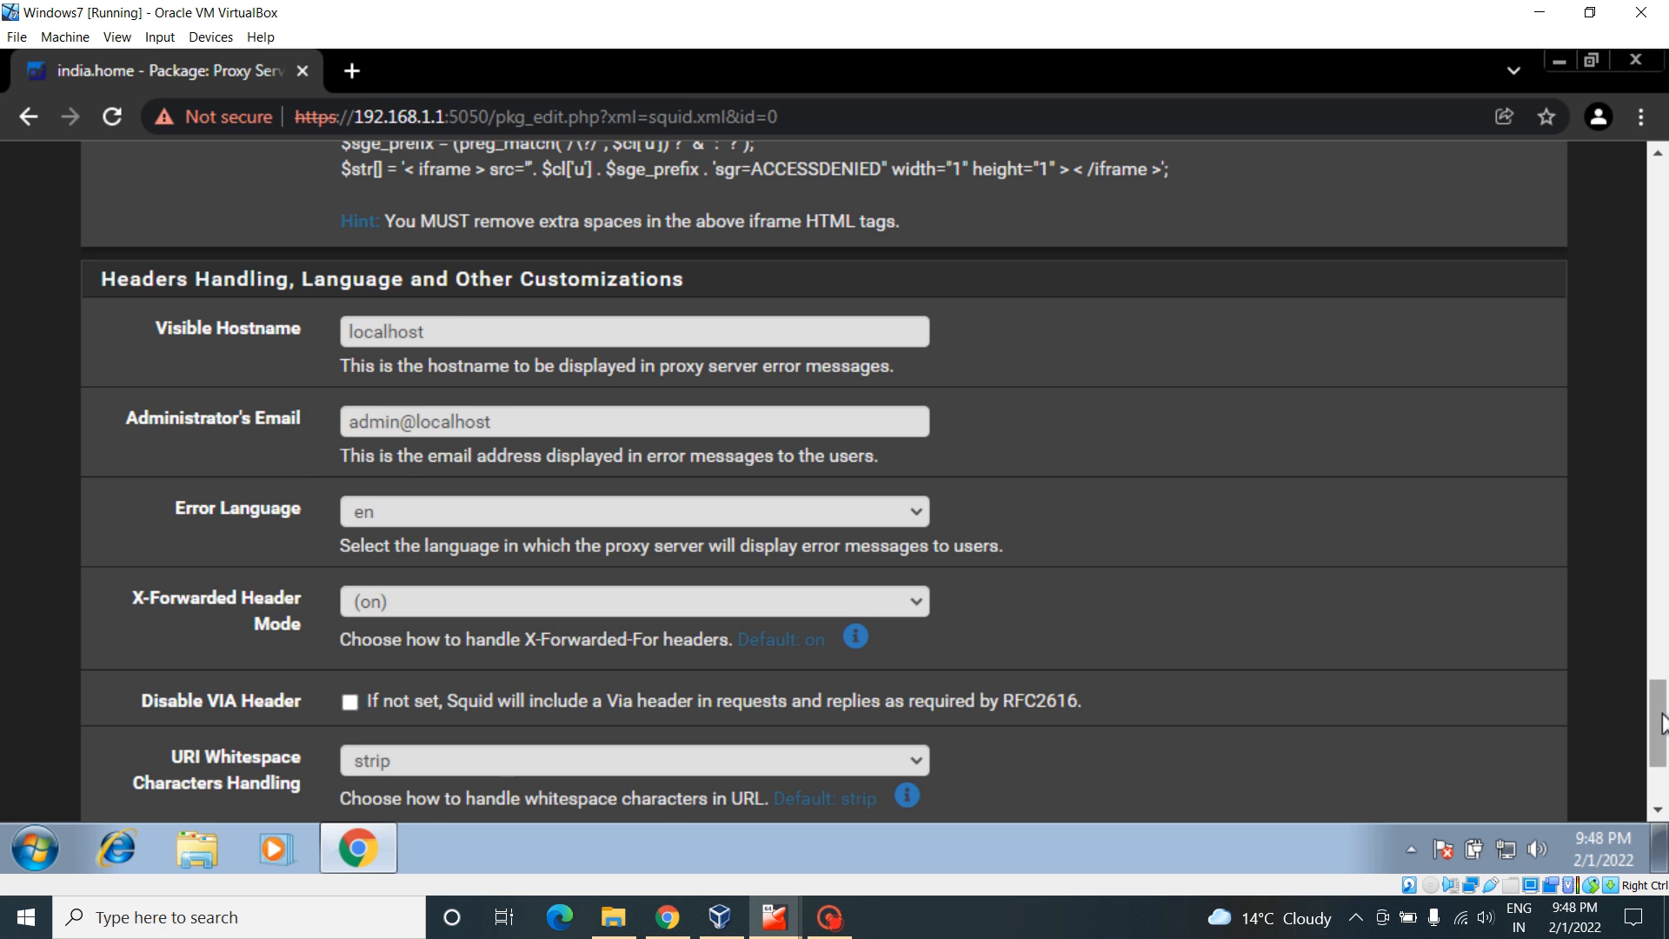
{"action": "scroll", "coordinate": [1660, 722], "scroll_direction": "down", "scroll_amount": 3}
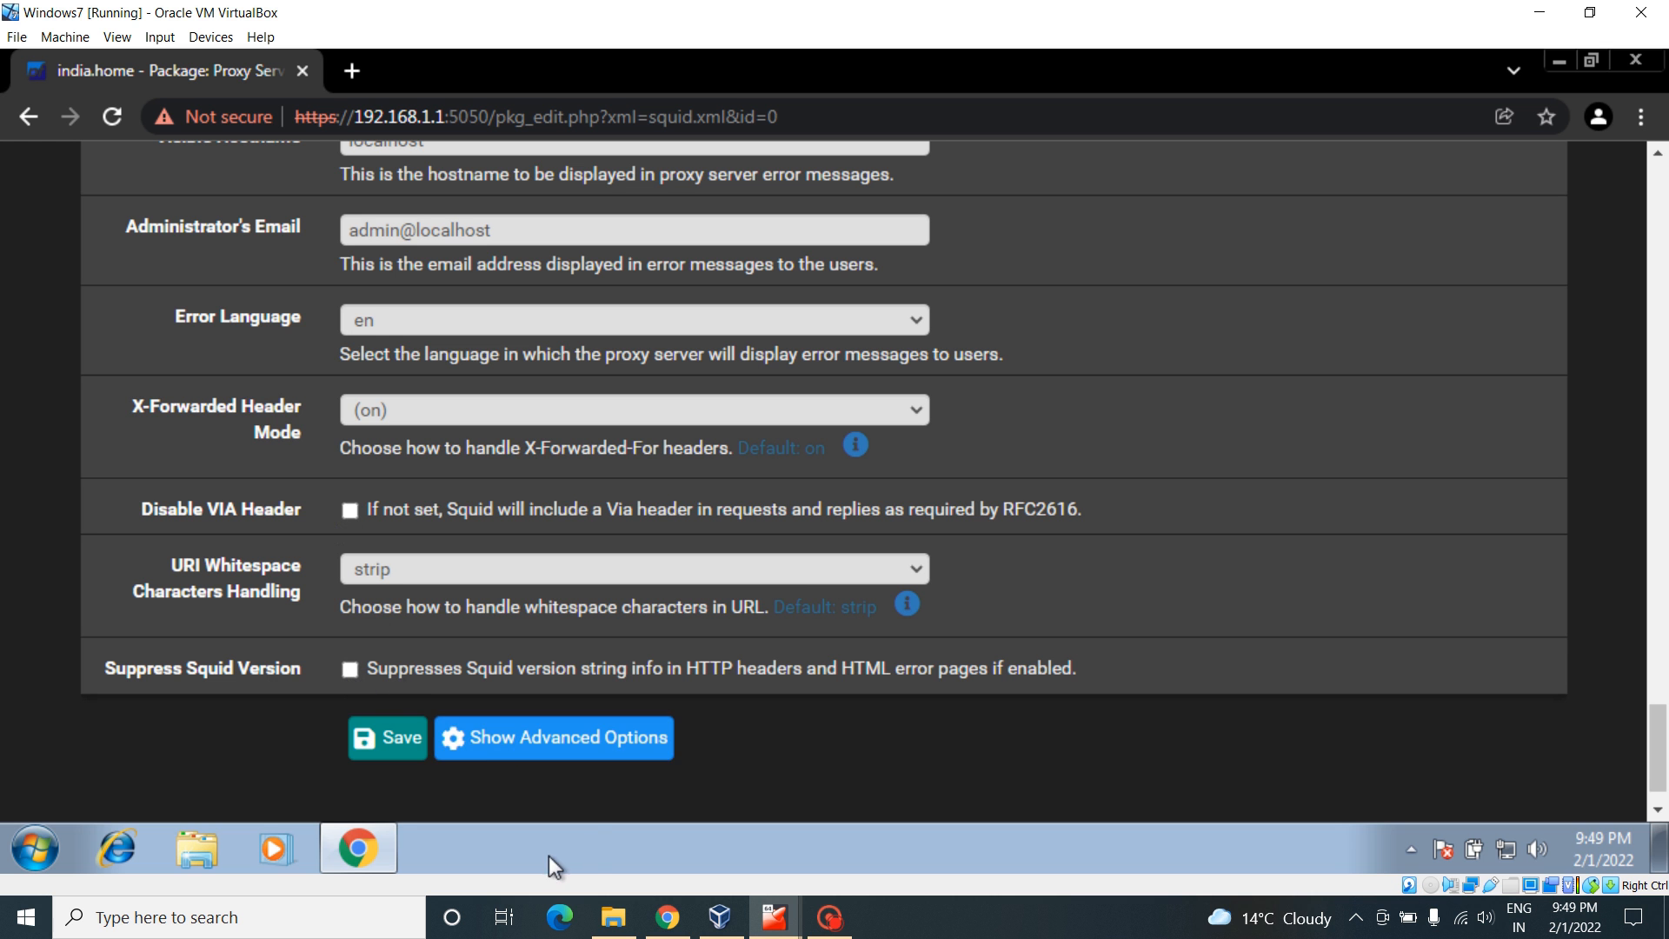
{"action": "left_click", "coordinate": [396, 744]}
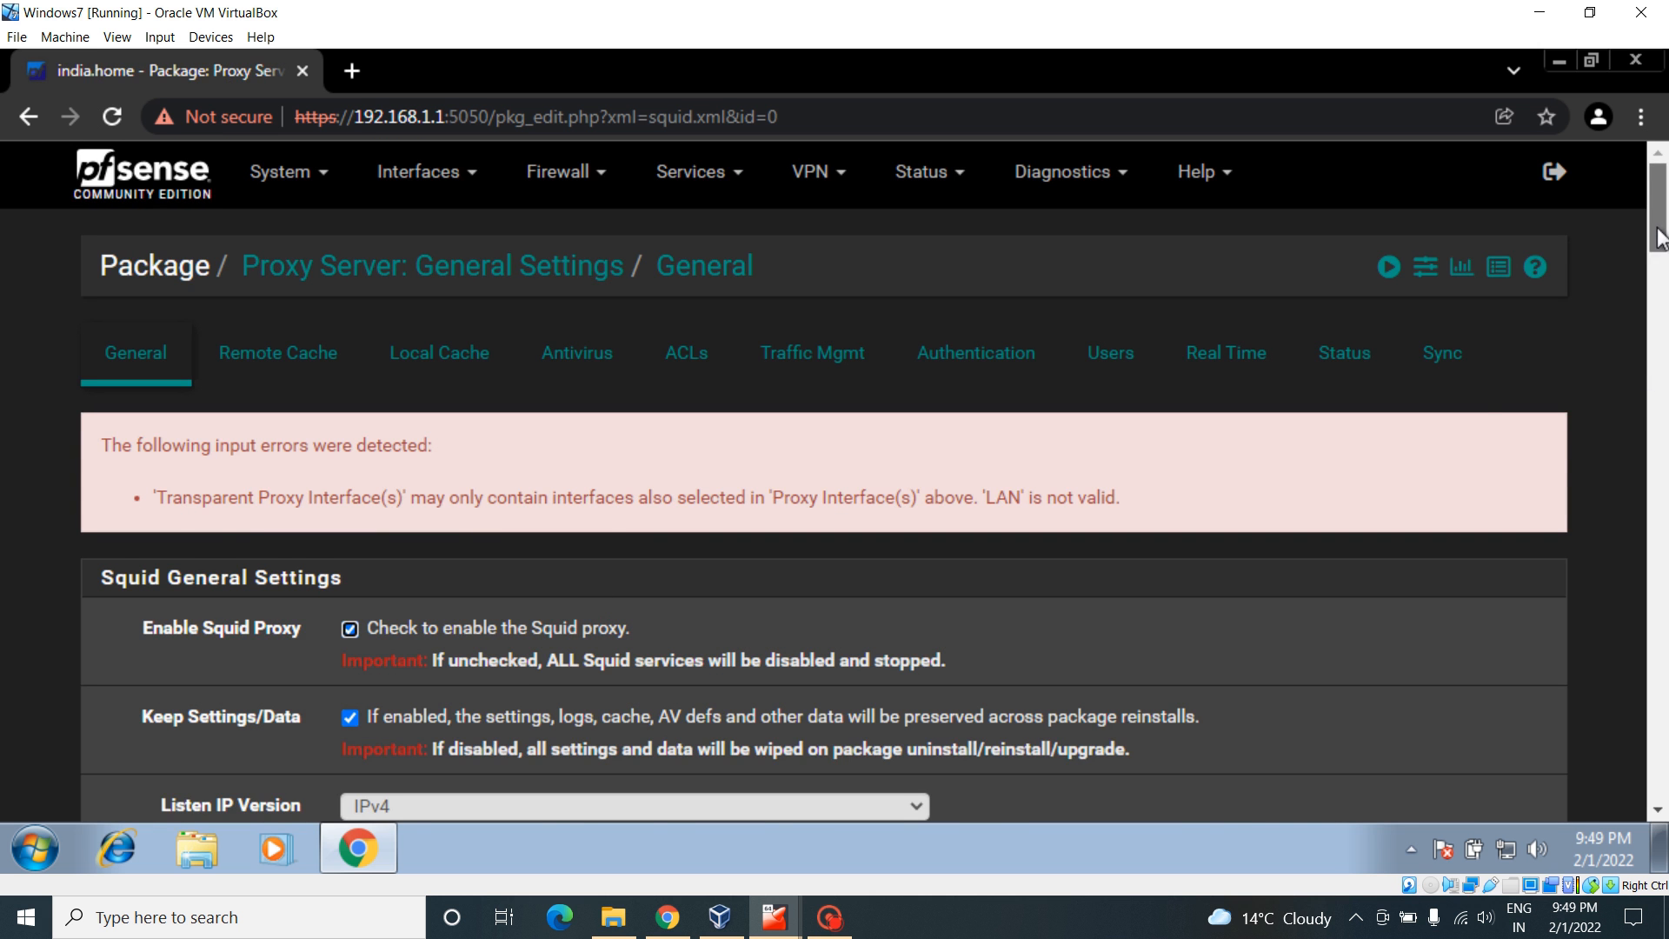
Step: Select LAN as the proxy interface and save the Squid general settings
{"action": "left_click_drag", "start_coordinate": [1660, 237], "coordinate": [1660, 297]}
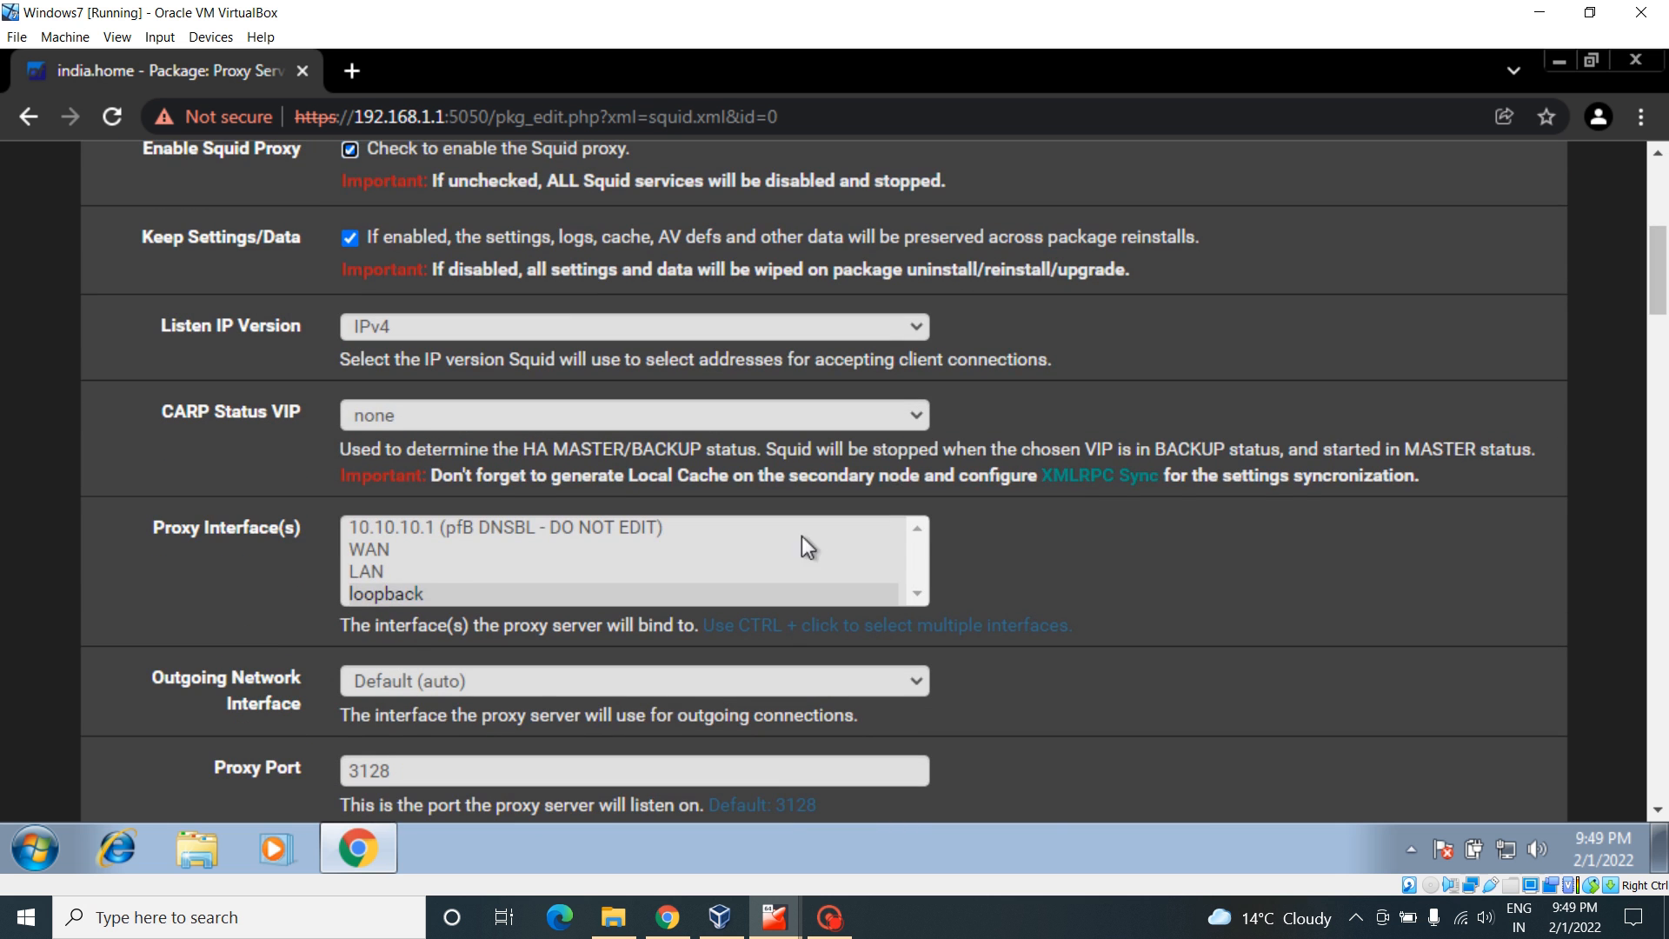
{"action": "left_click", "coordinate": [457, 571]}
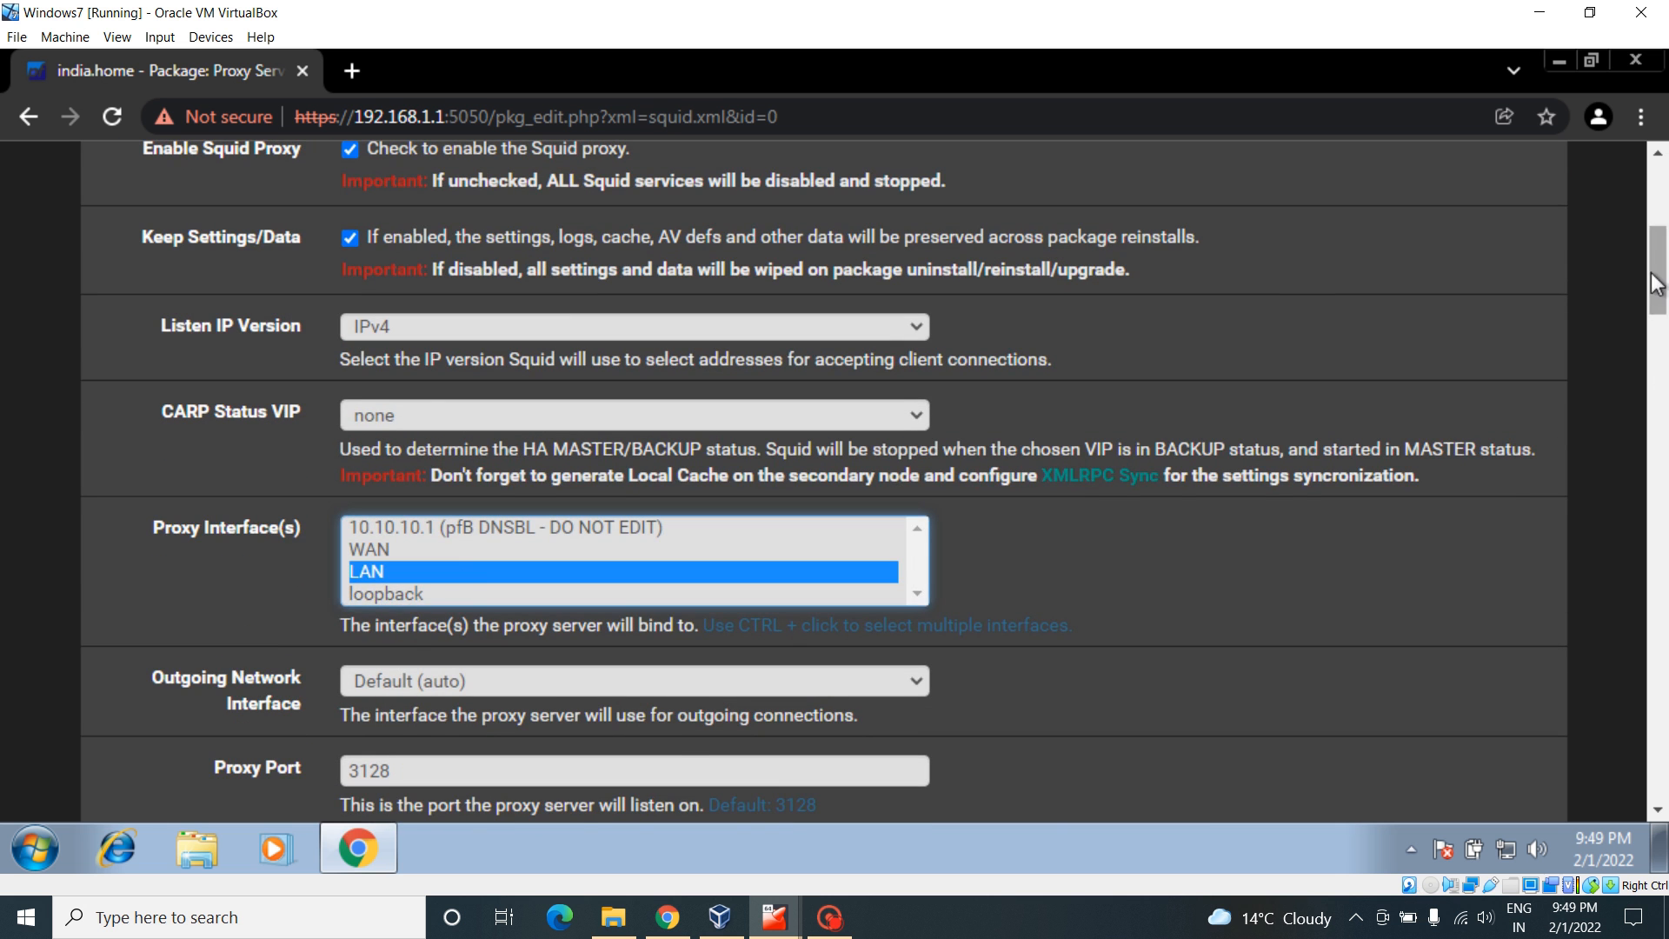
{"action": "left_click_drag", "start_coordinate": [1658, 270], "coordinate": [415, 723]}
{"action": "left_click_drag", "start_coordinate": [1657, 277], "coordinate": [1665, 809]}
{"action": "left_click", "coordinate": [396, 687]}
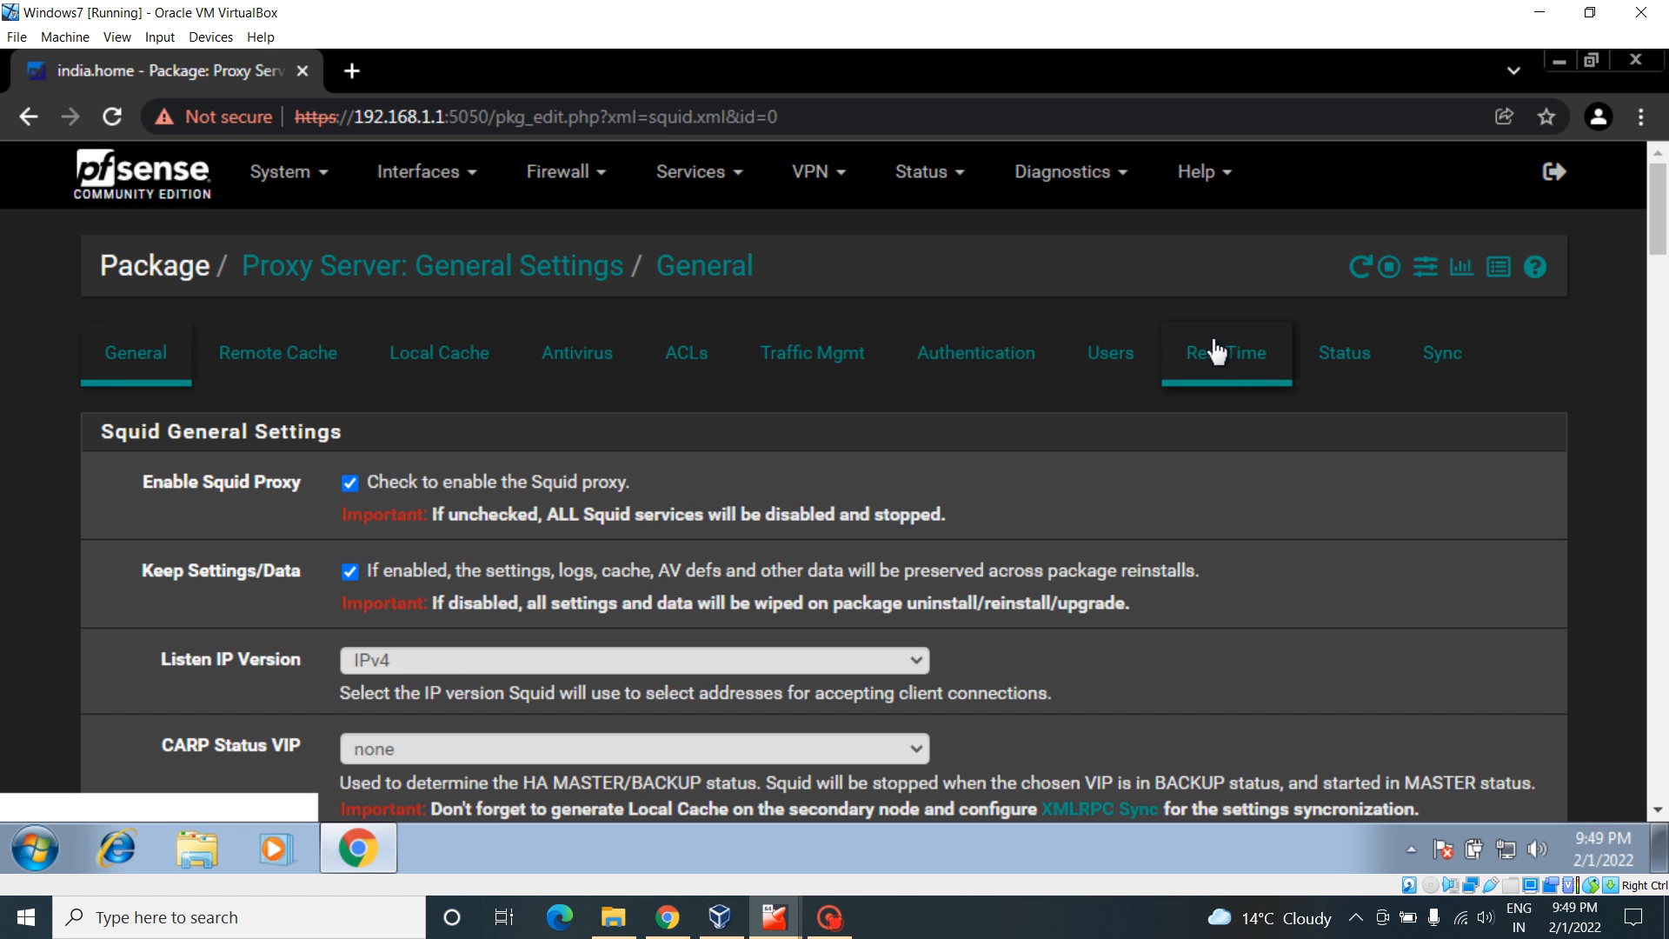
Step: Open Squid's Real Time monitor, and search Google for "speed test" in a separate browser tab
{"action": "left_click", "coordinate": [1221, 352]}
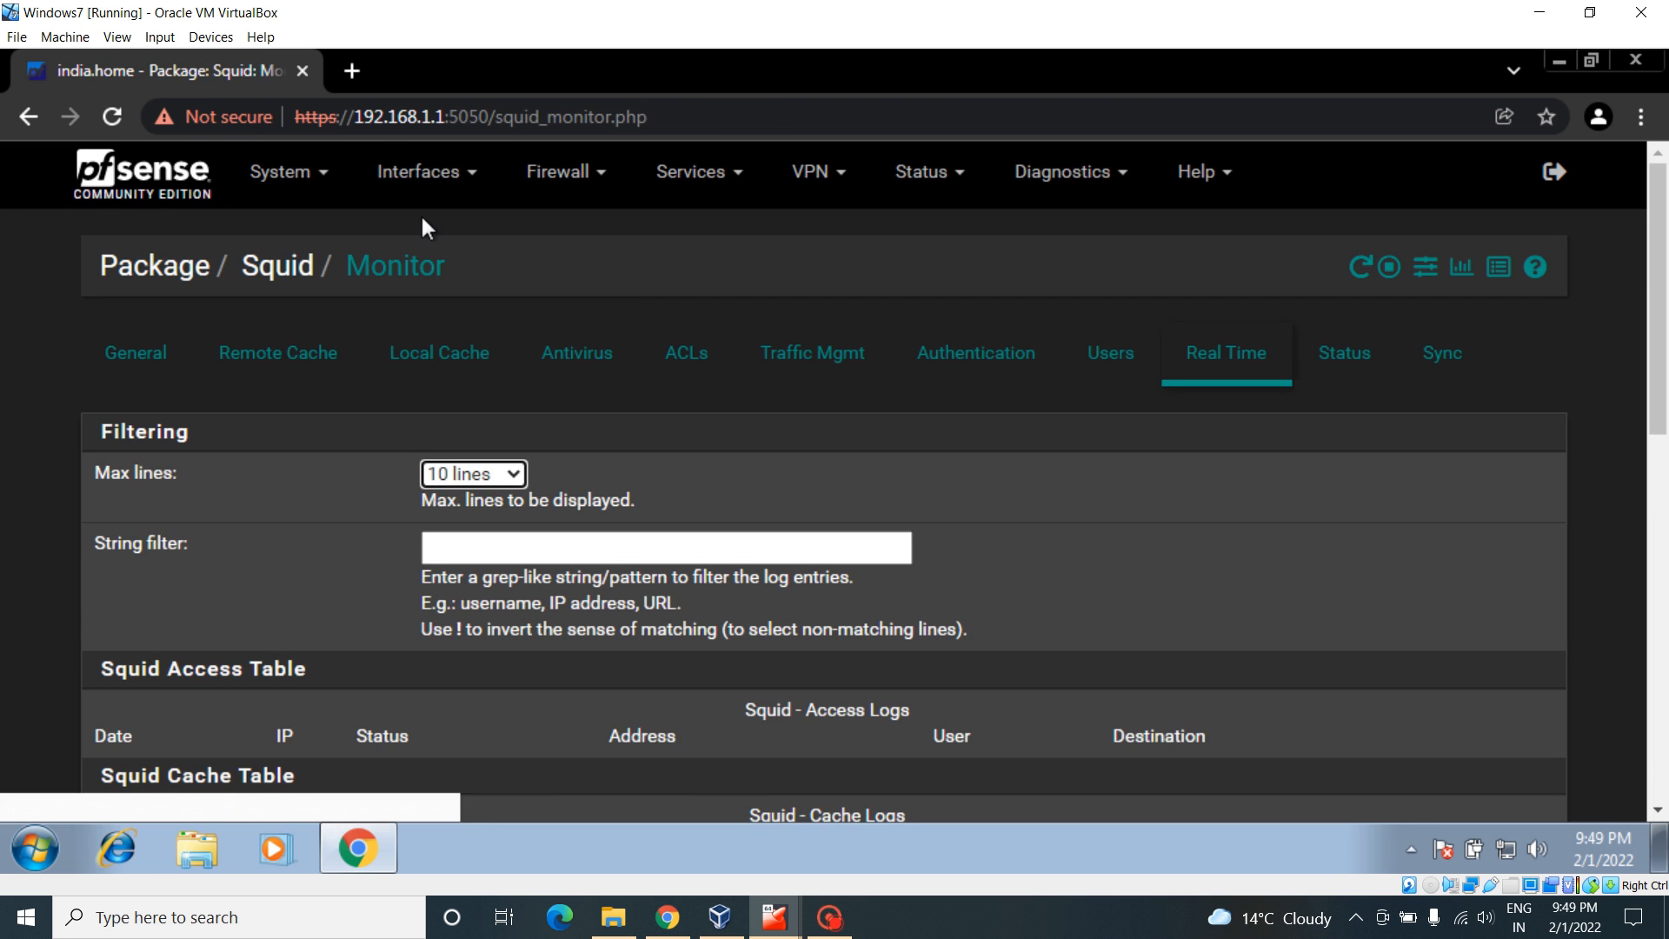
{"action": "left_click", "coordinate": [352, 72]}
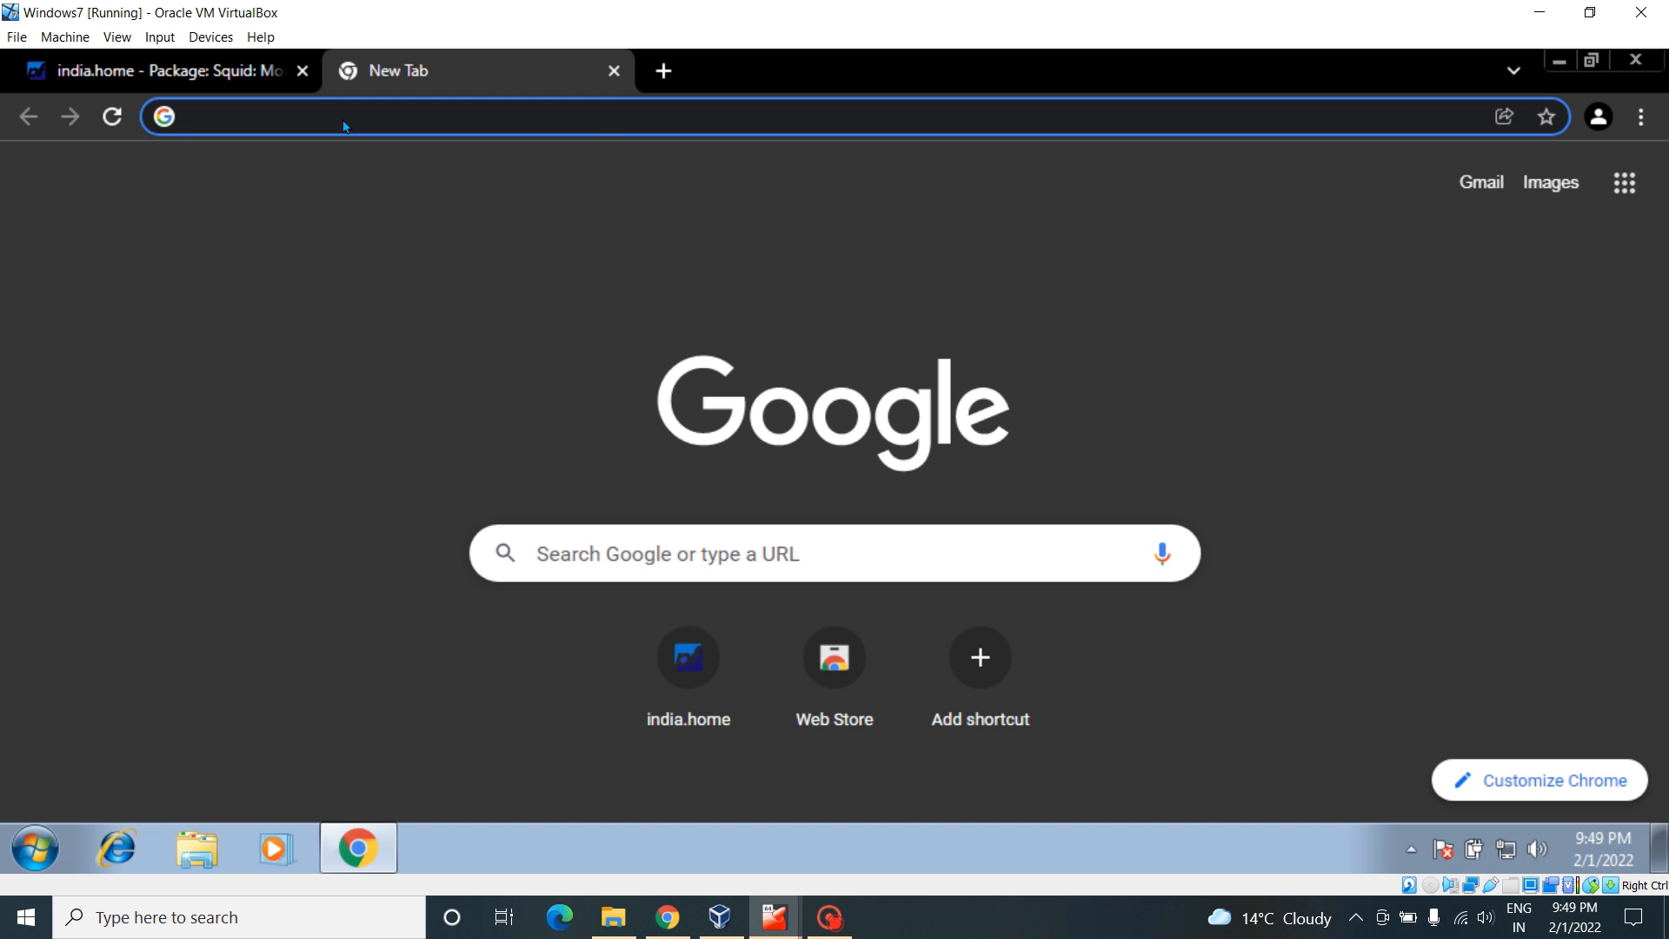
{"action": "type", "text": "s"}
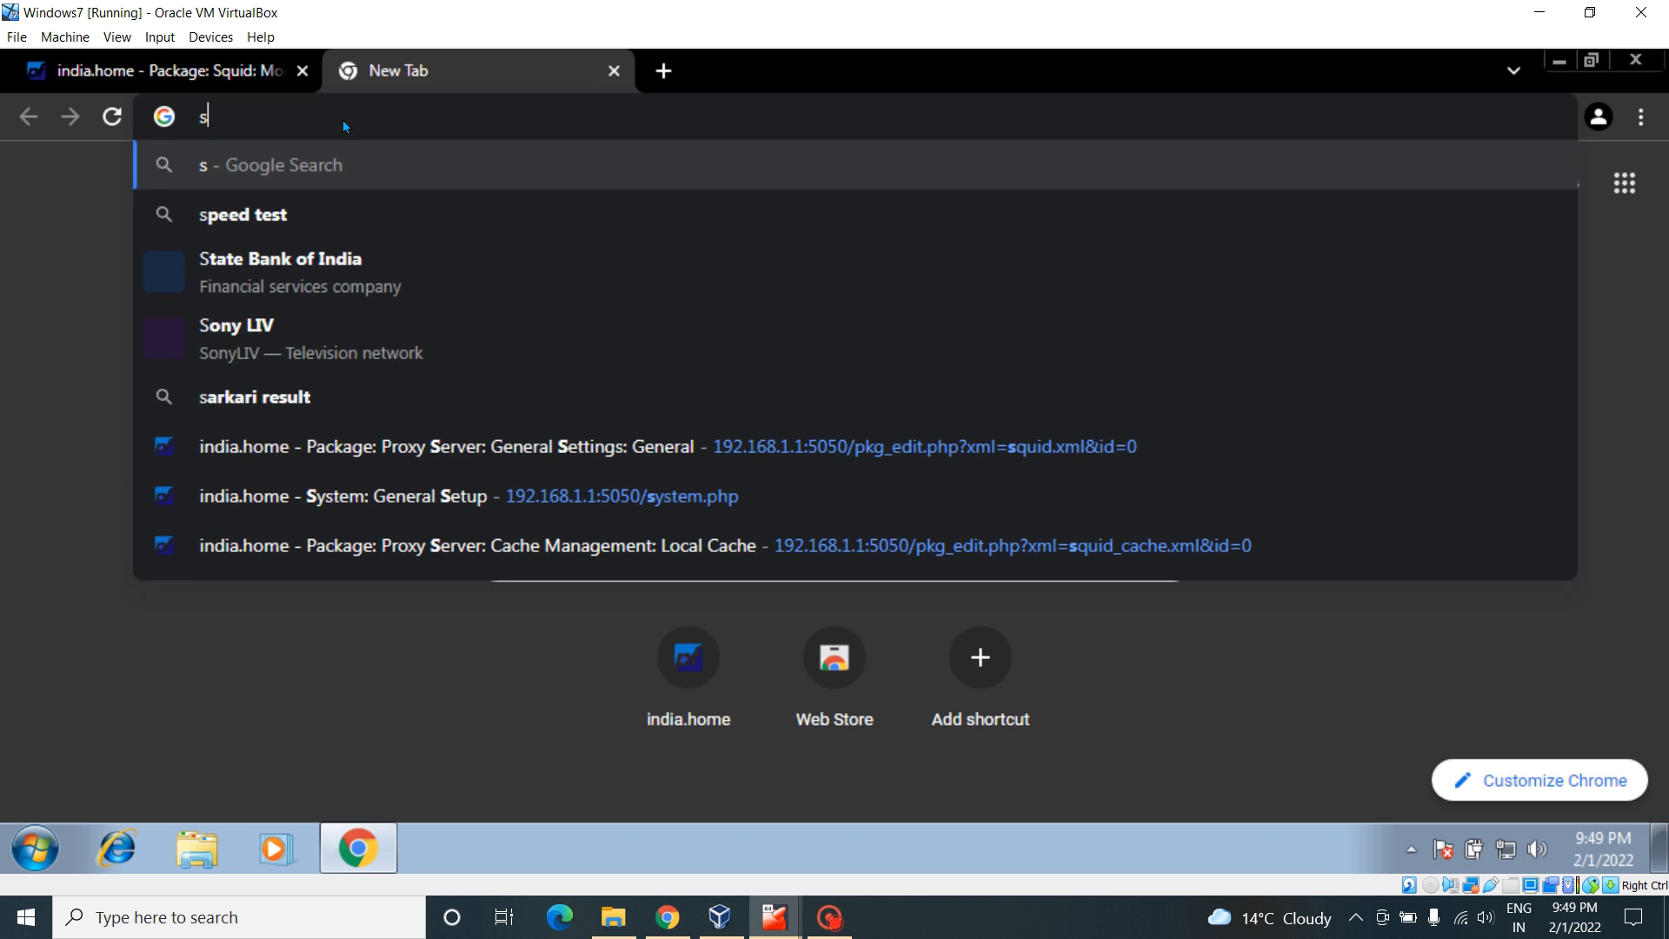
{"action": "left_click", "coordinate": [279, 214]}
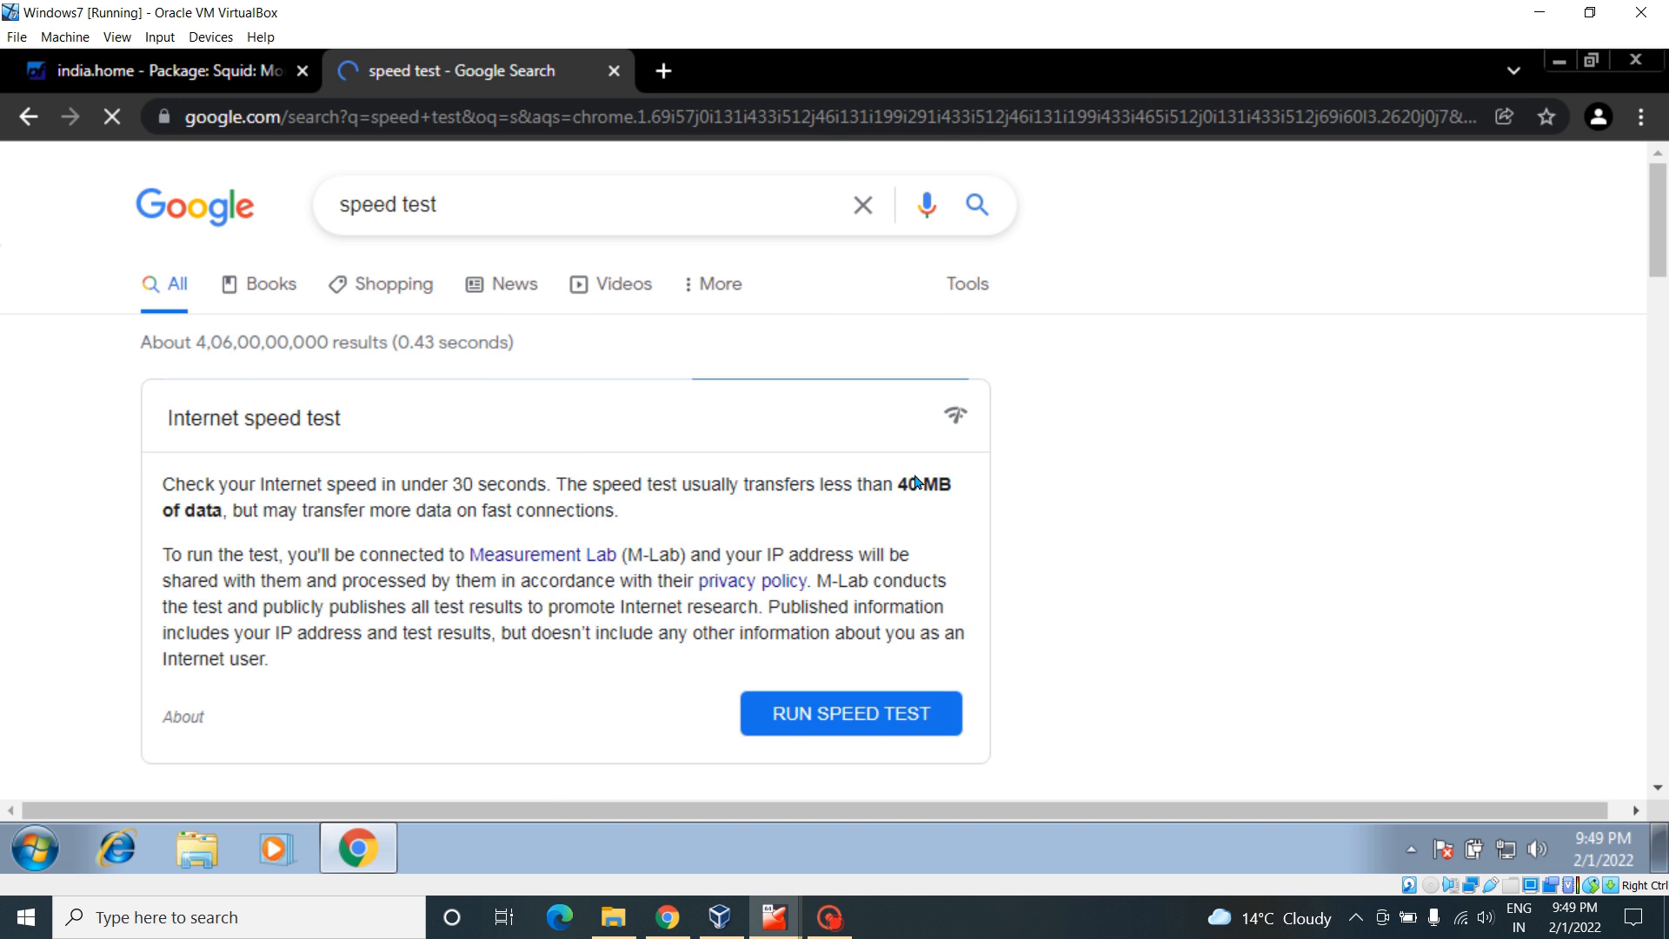
Step: Return to Squid's Real Time monitor, reload it and review the access, cache, SquidGuard and C-ICAP log tables
{"action": "left_click", "coordinate": [160, 60]}
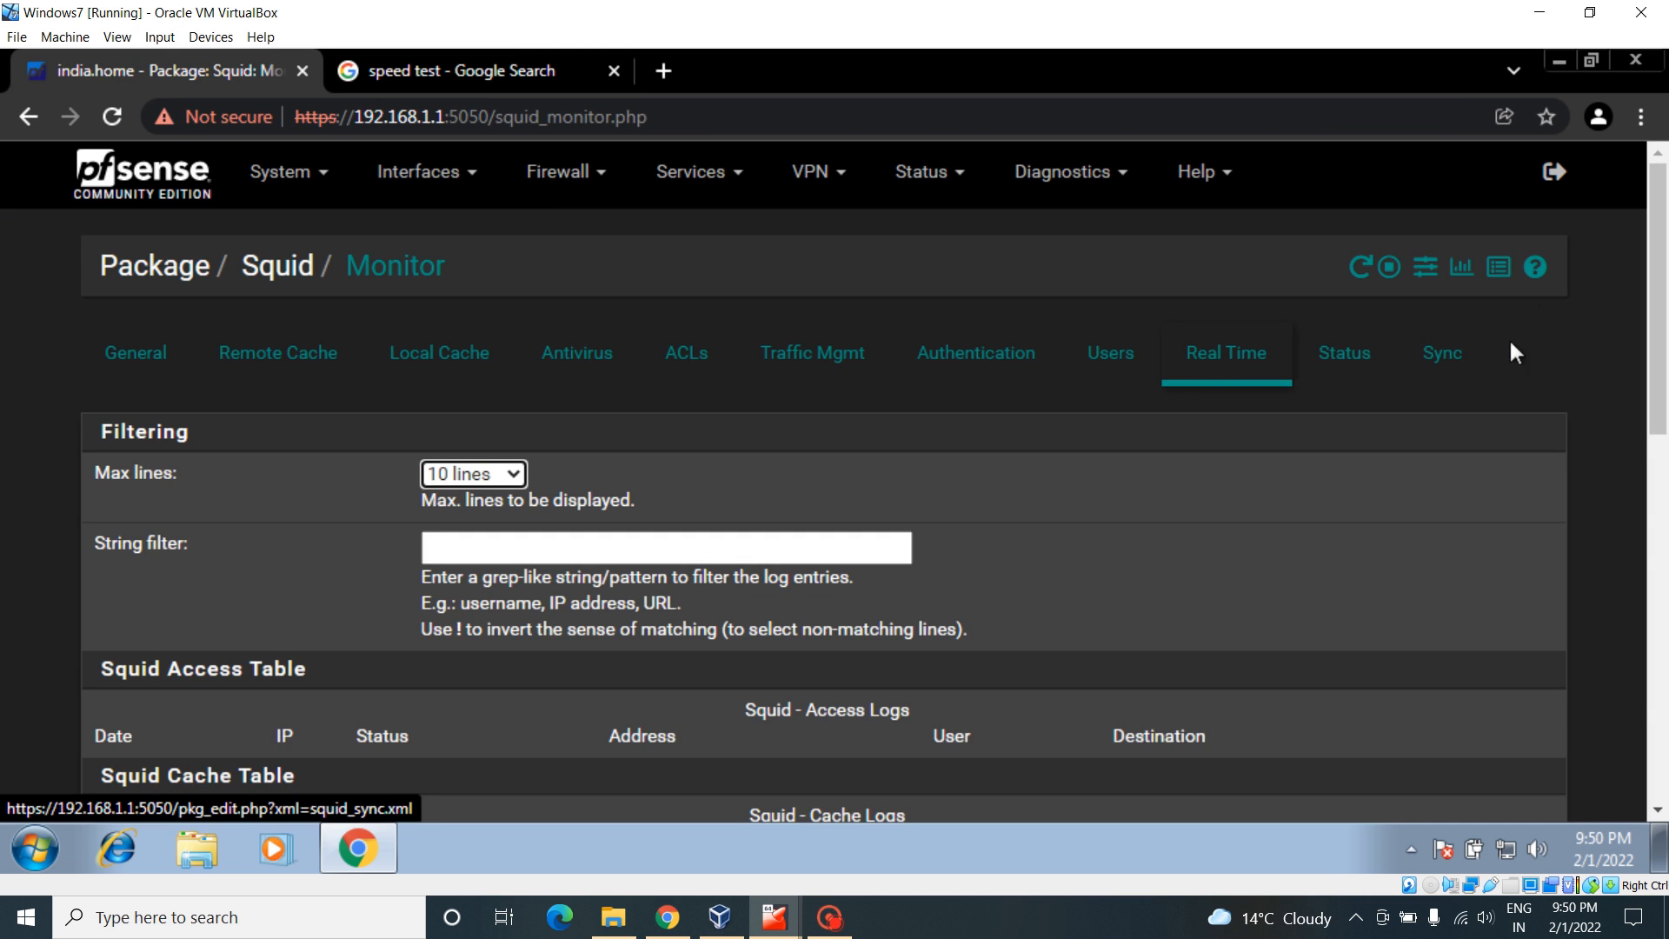
{"action": "right_click", "coordinate": [1515, 310]}
{"action": "left_click", "coordinate": [1316, 386]}
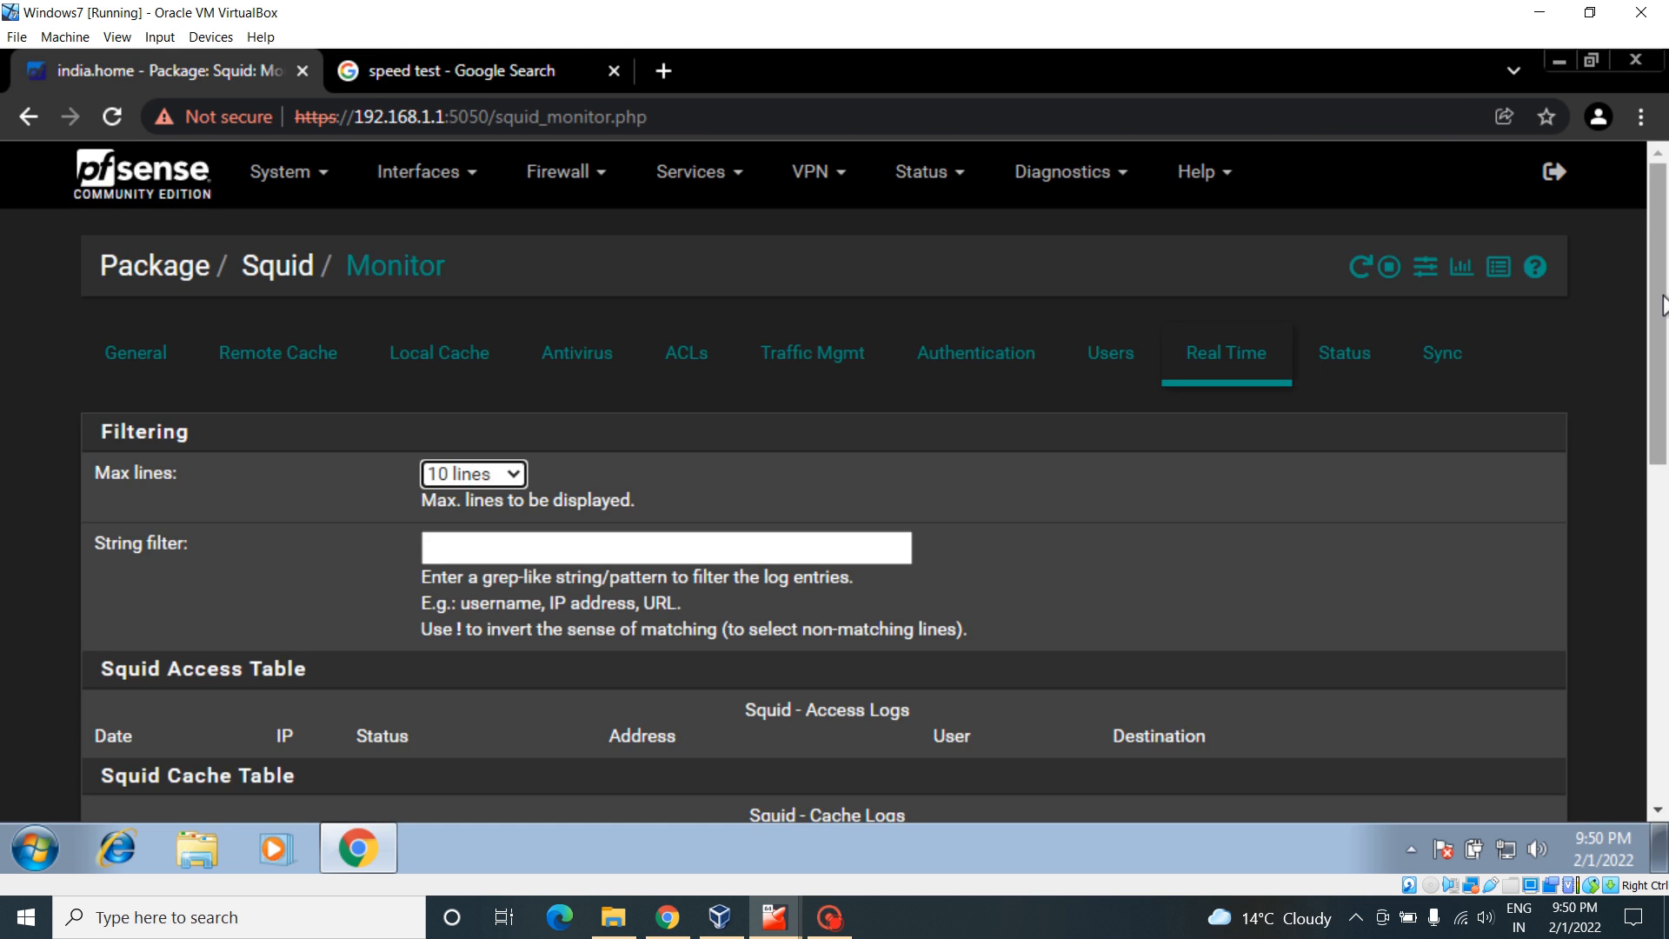
{"action": "scroll", "coordinate": [1353, 390], "scroll_direction": "down", "scroll_amount": 3}
{"action": "scroll", "coordinate": [824, 517], "scroll_direction": "down", "scroll_amount": 3}
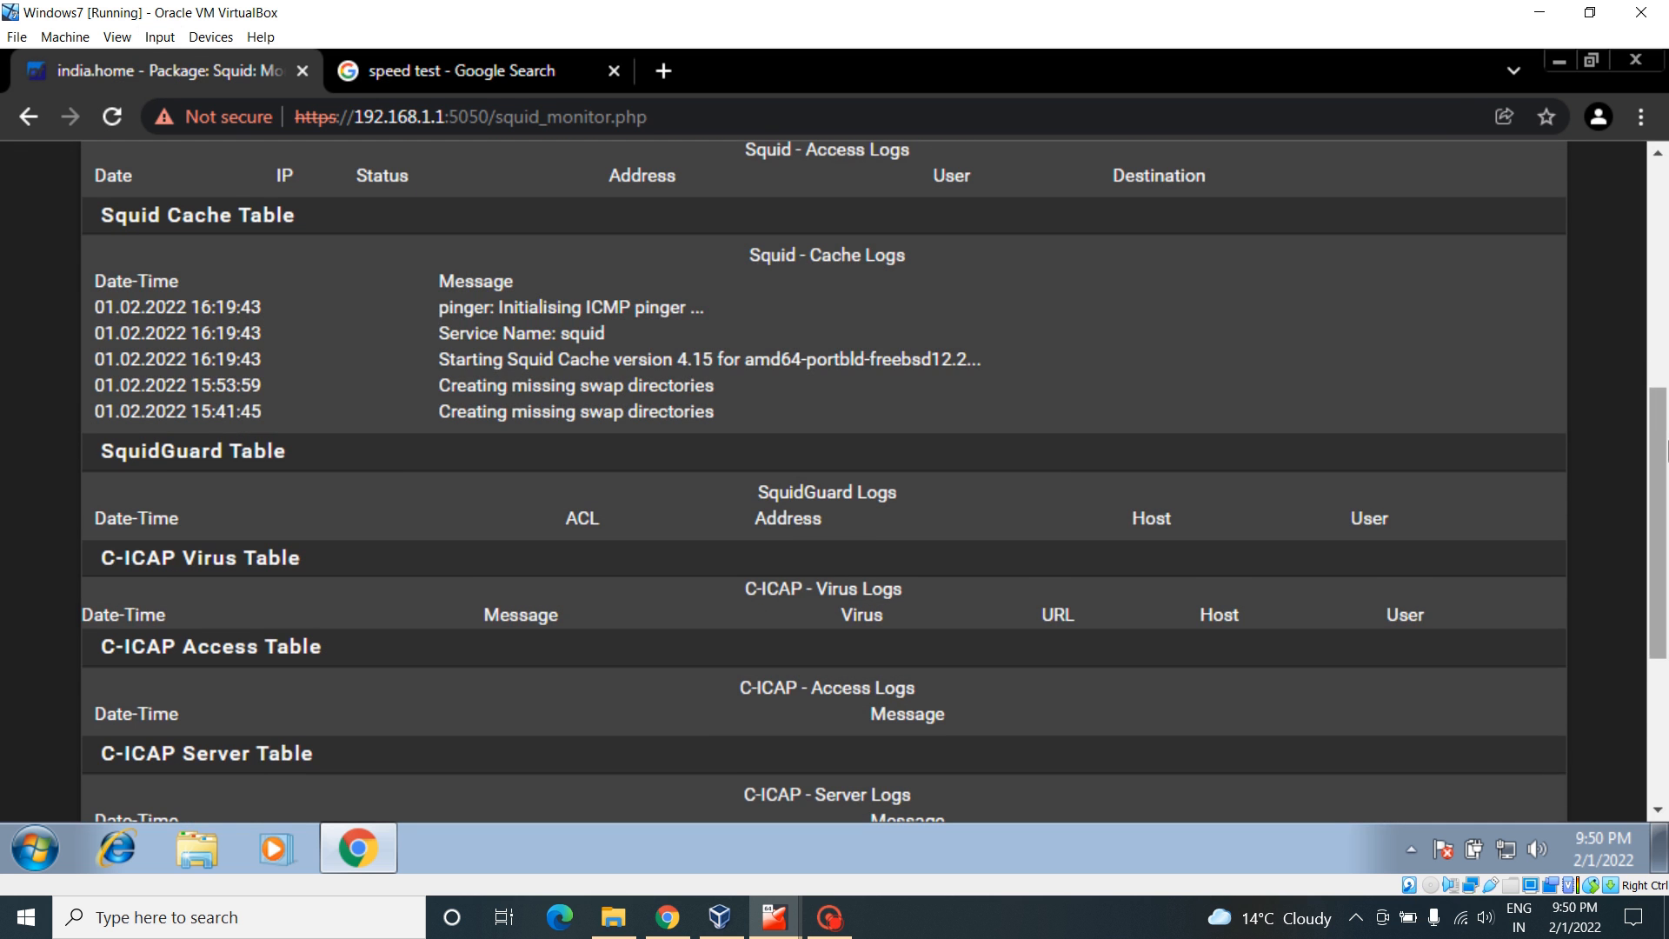
{"action": "left_click_drag", "start_coordinate": [1666, 448], "coordinate": [1662, 217]}
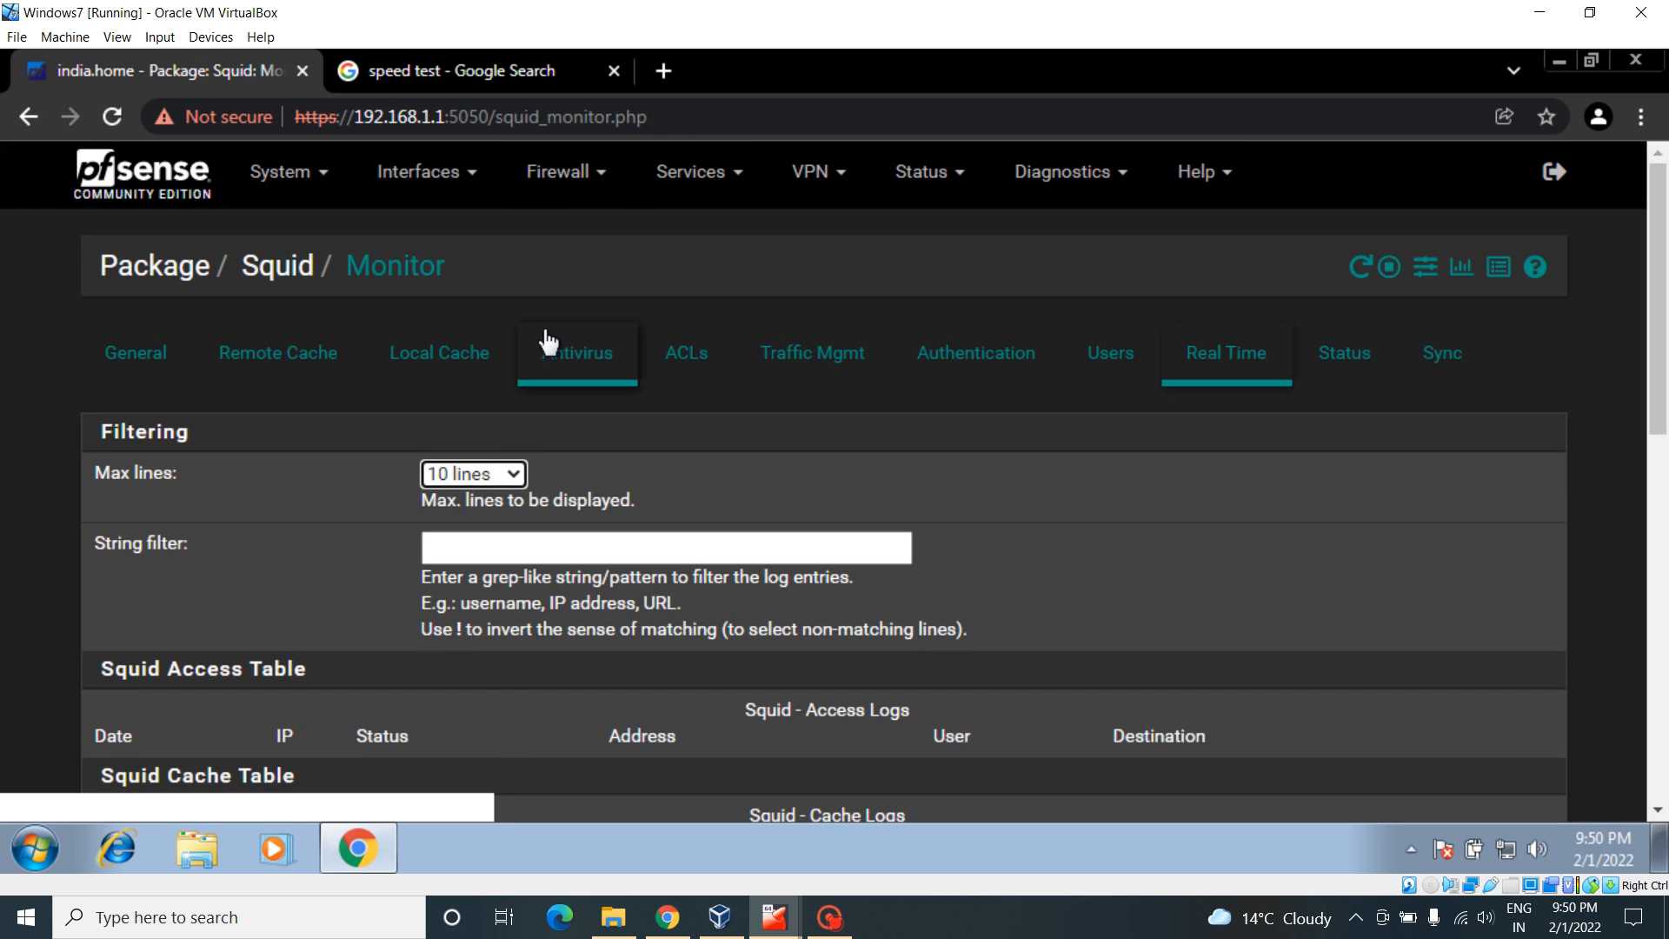
Step: In the proxy server's Antivirus settings, exclude streamed audio and video from antivirus scanning
{"action": "left_click", "coordinate": [577, 347]}
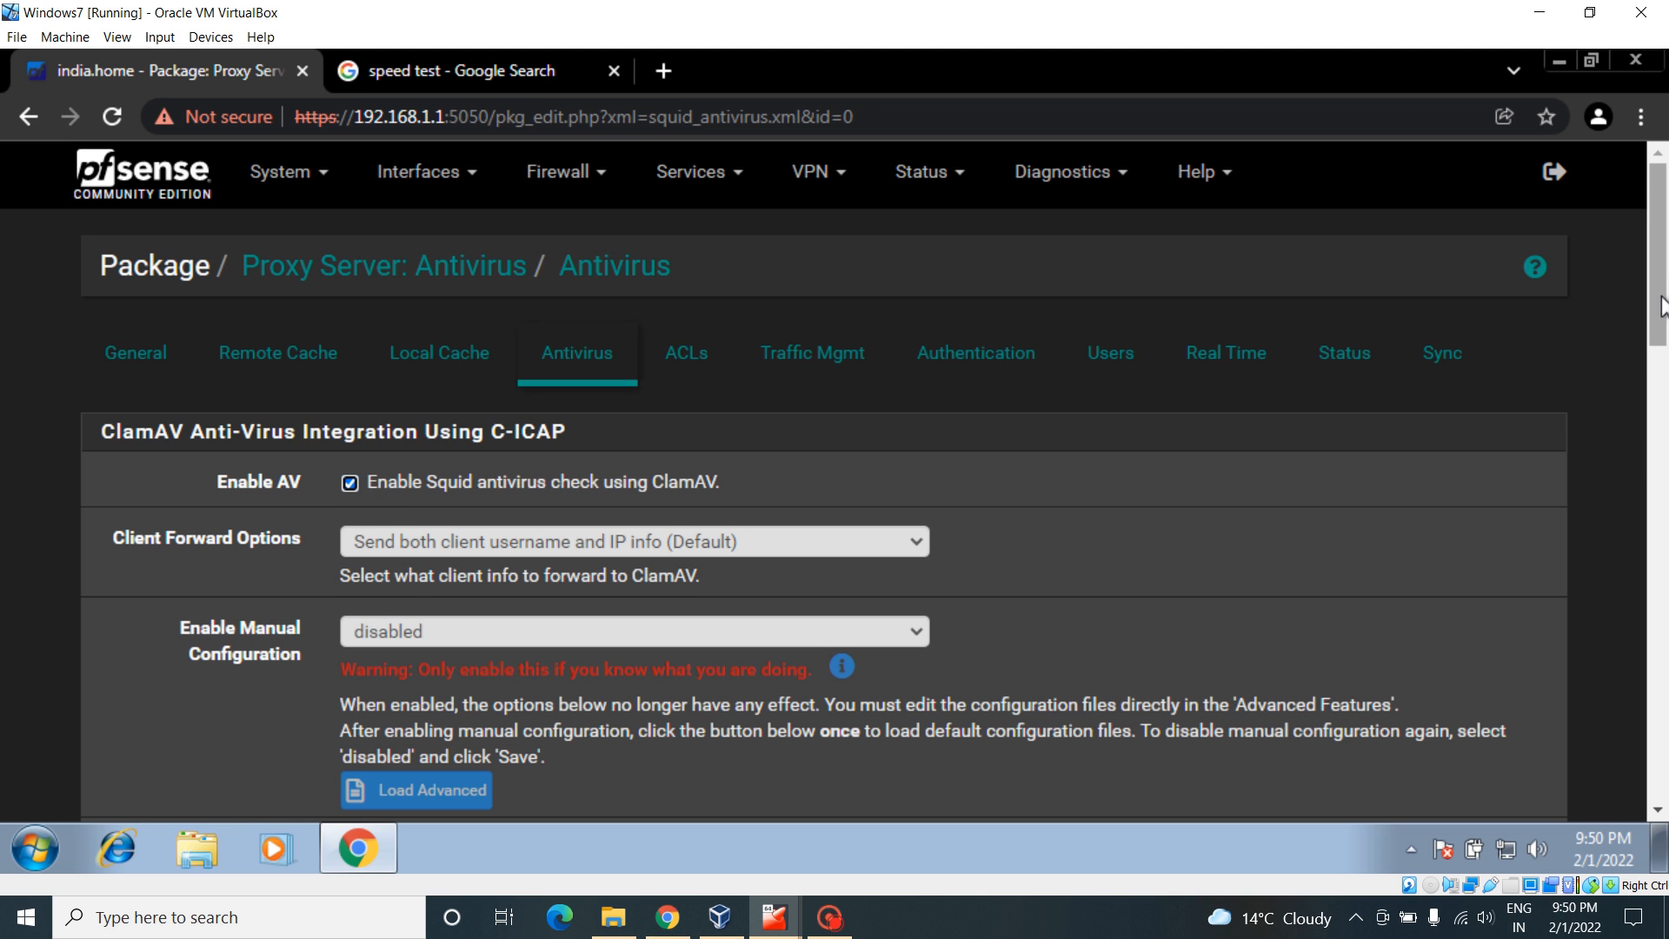
{"action": "left_click_drag", "start_coordinate": [1667, 300], "coordinate": [1666, 377]}
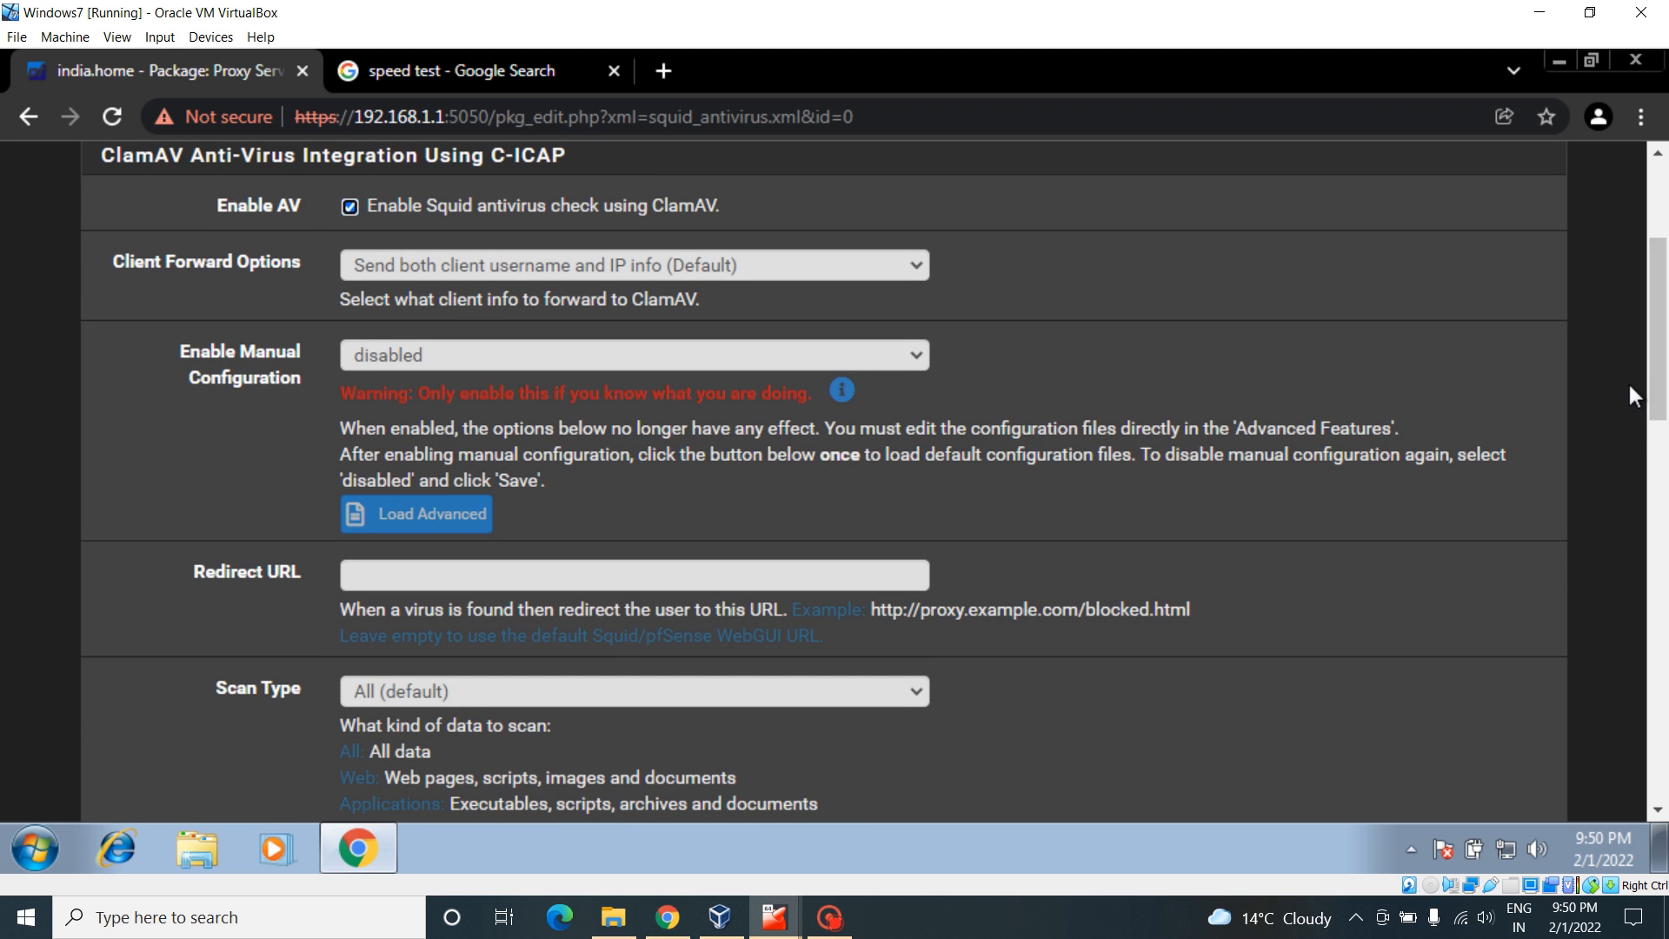
{"action": "left_click_drag", "start_coordinate": [1665, 384], "coordinate": [1666, 449]}
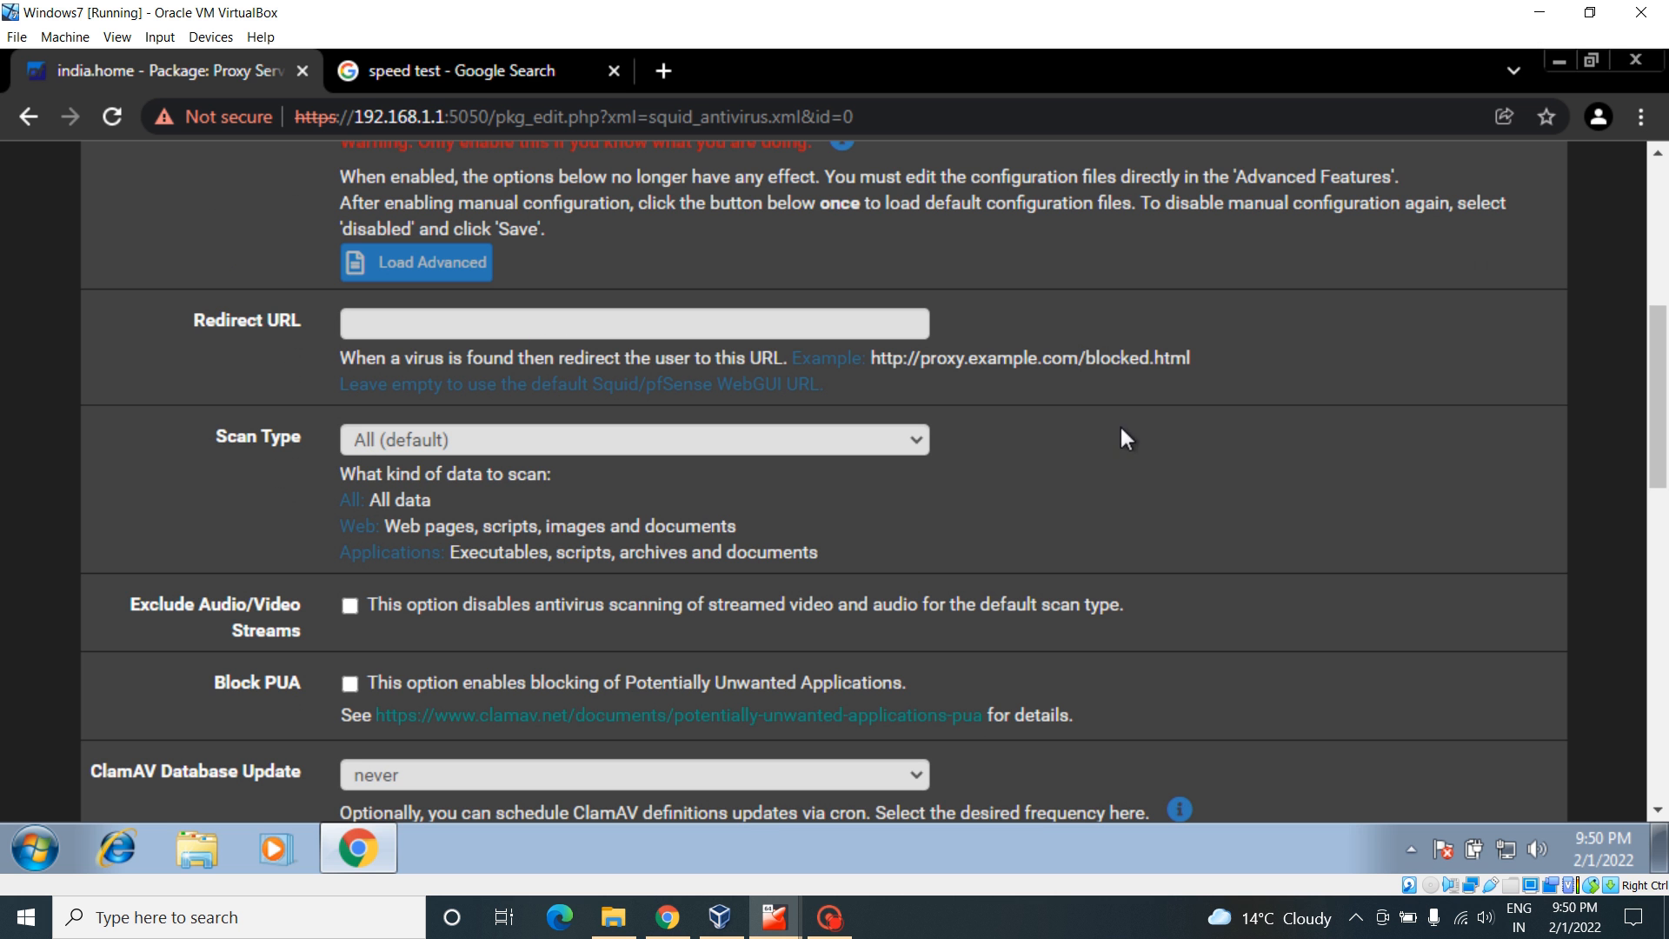
{"action": "left_click_drag", "start_coordinate": [1655, 442], "coordinate": [1667, 497]}
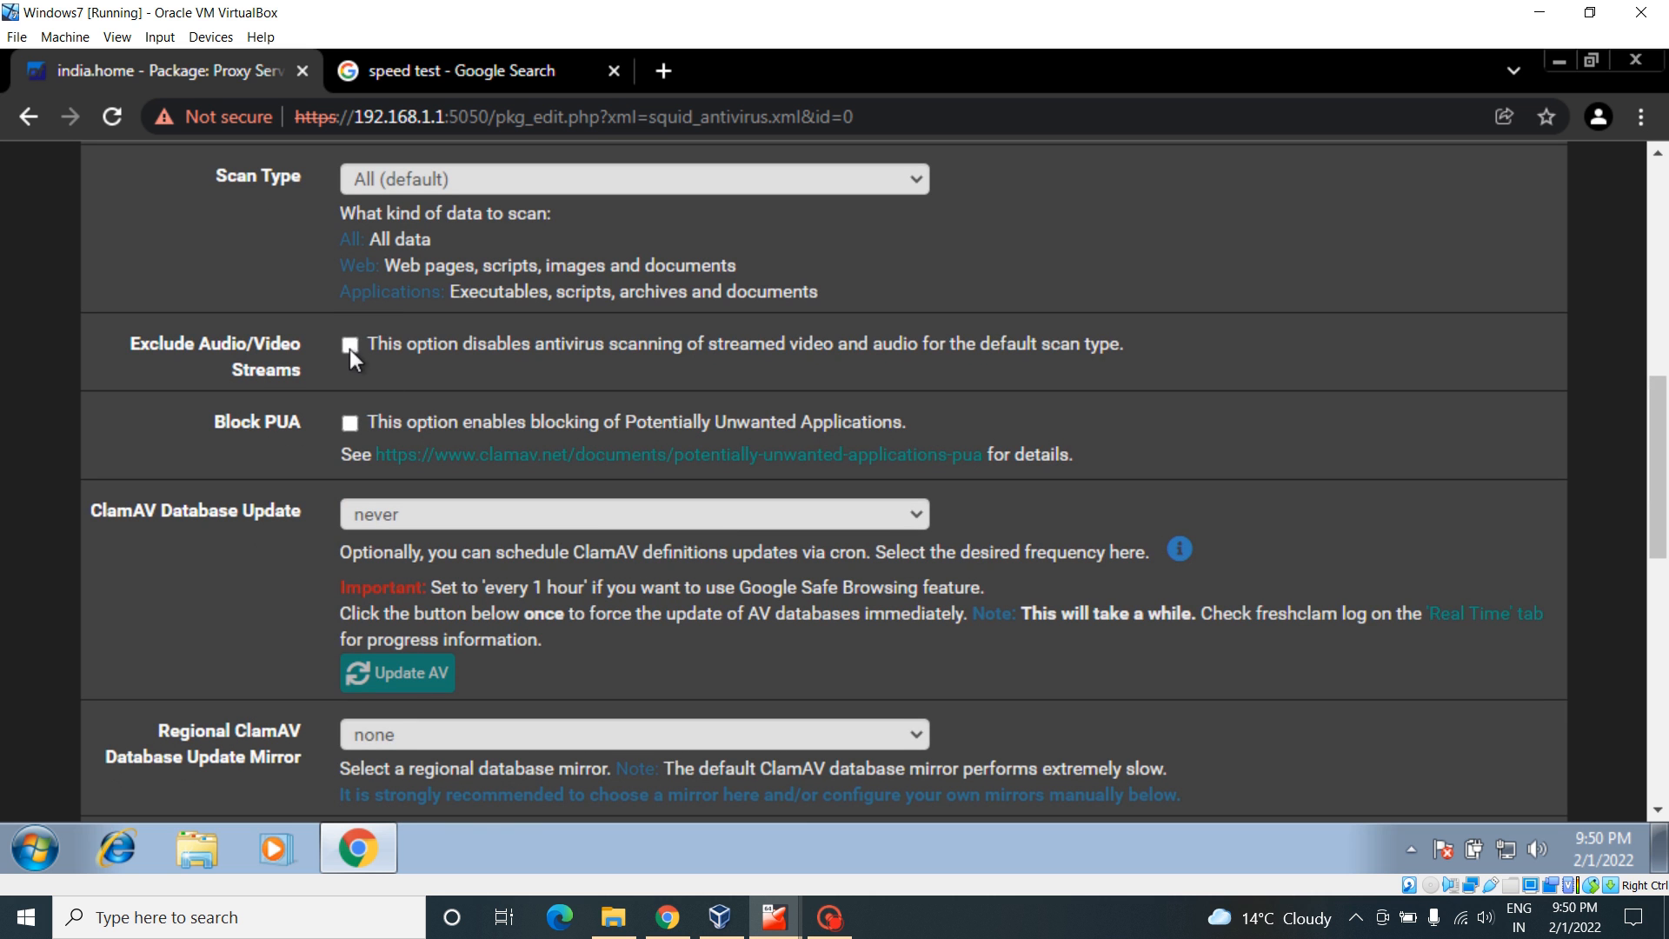
{"action": "left_click", "coordinate": [350, 346]}
Step: Schedule the ClamAV database update for every 24 hours
{"action": "left_click_drag", "start_coordinate": [1657, 445], "coordinate": [1668, 508]}
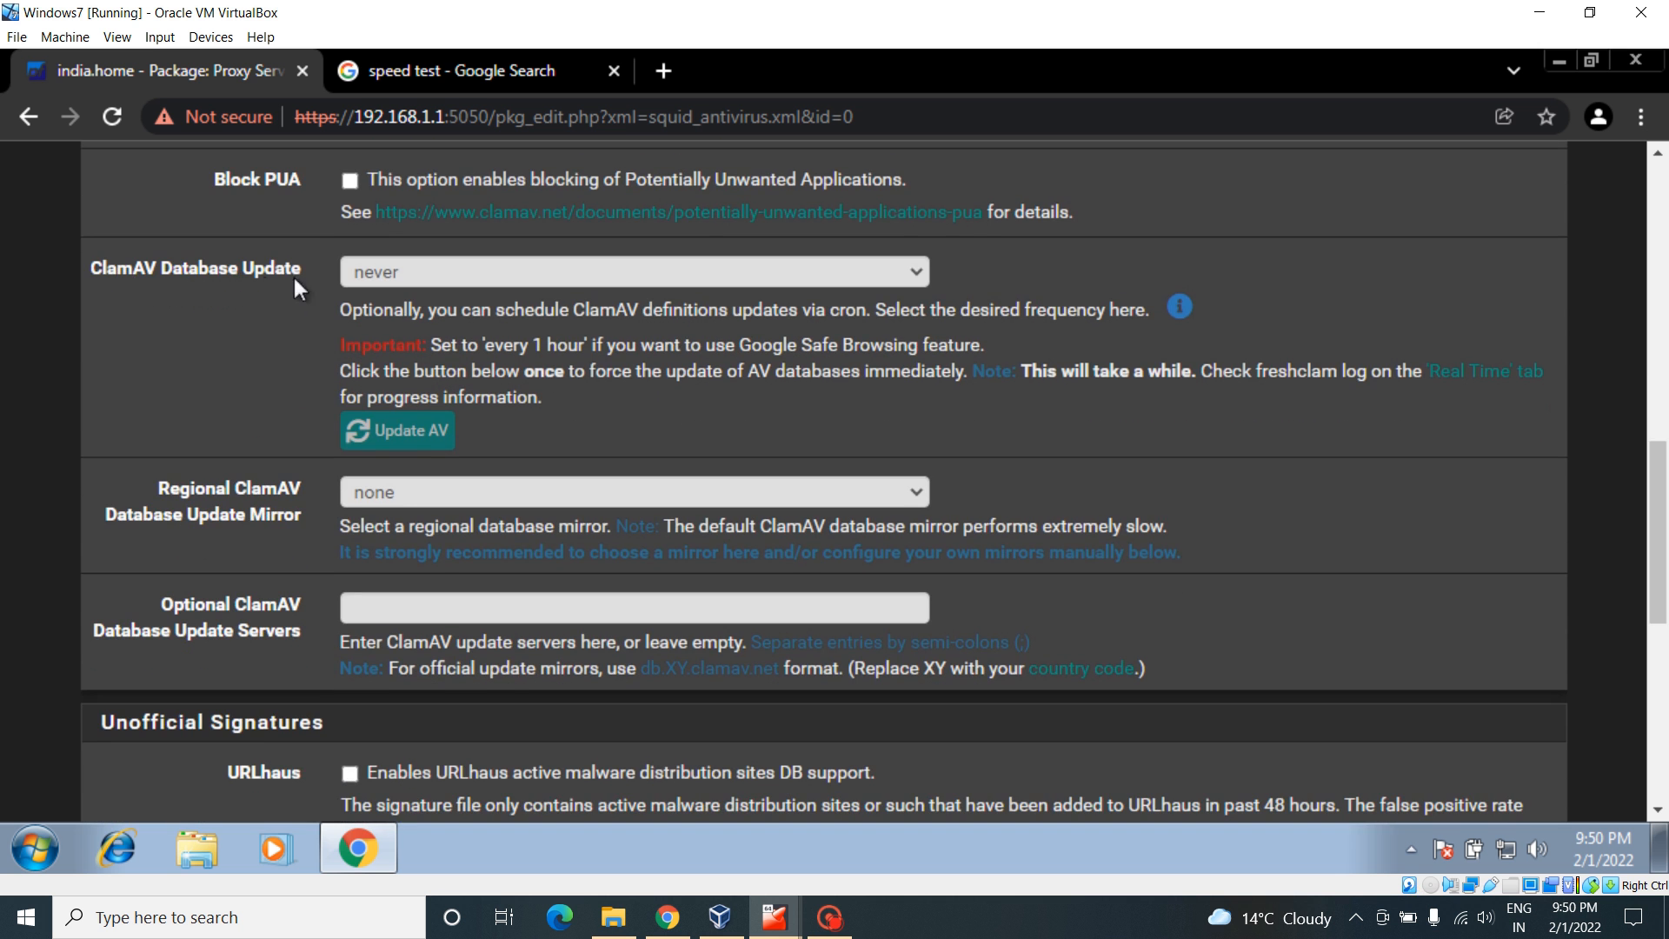
{"action": "left_click", "coordinate": [920, 271]}
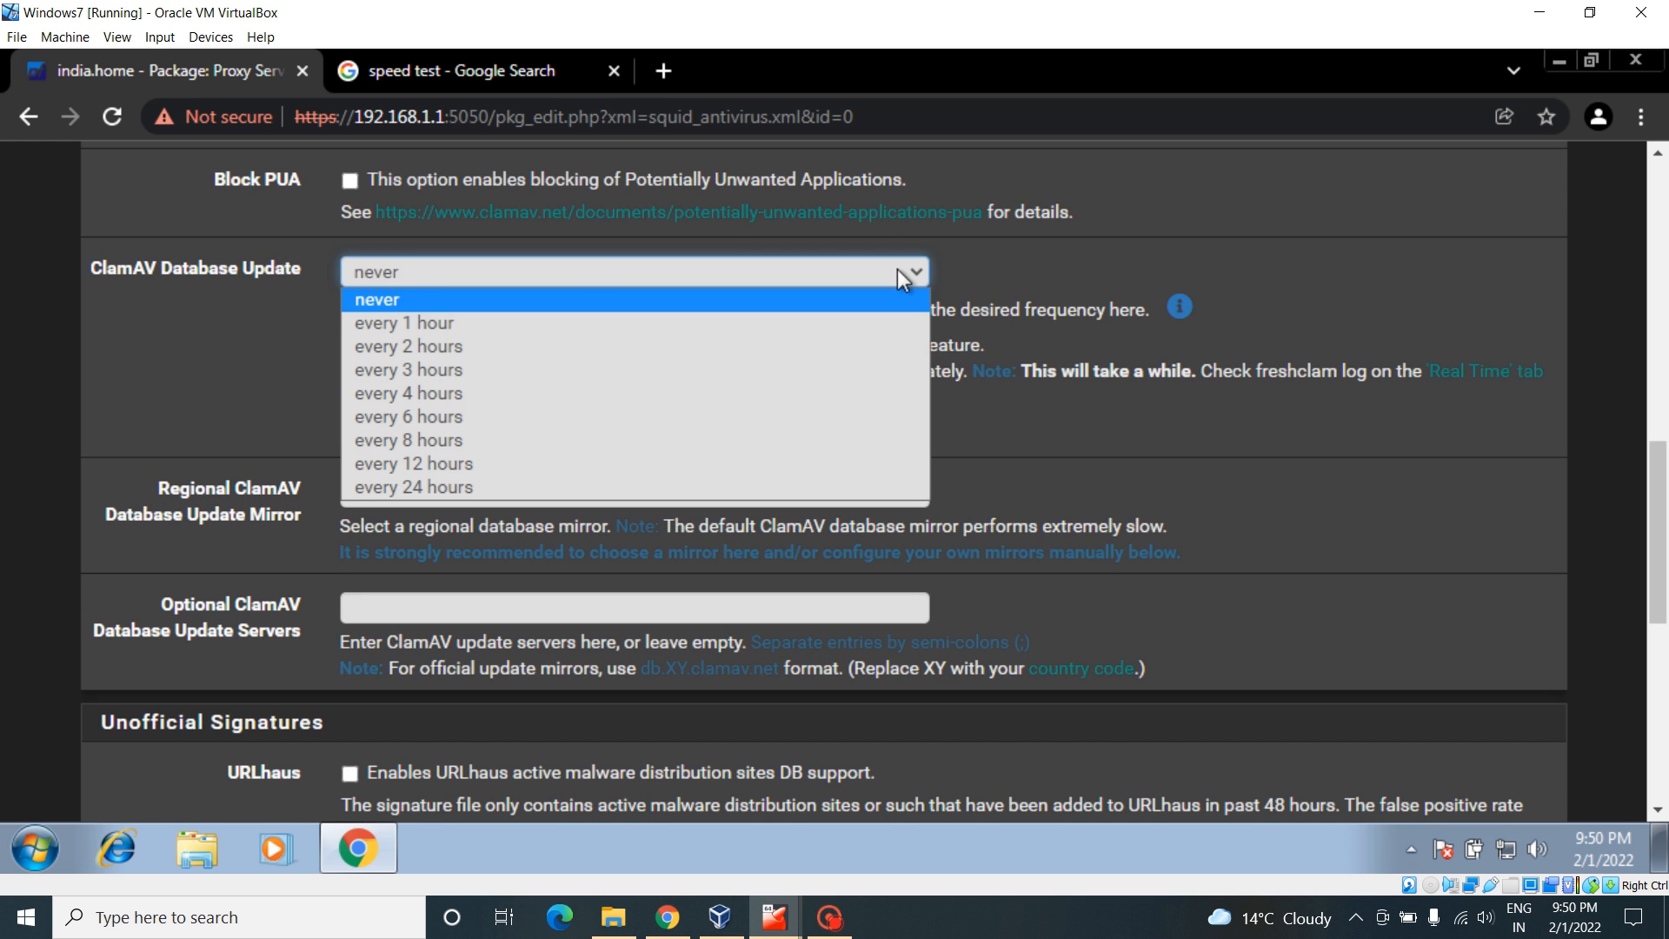
{"action": "left_click", "coordinate": [458, 489]}
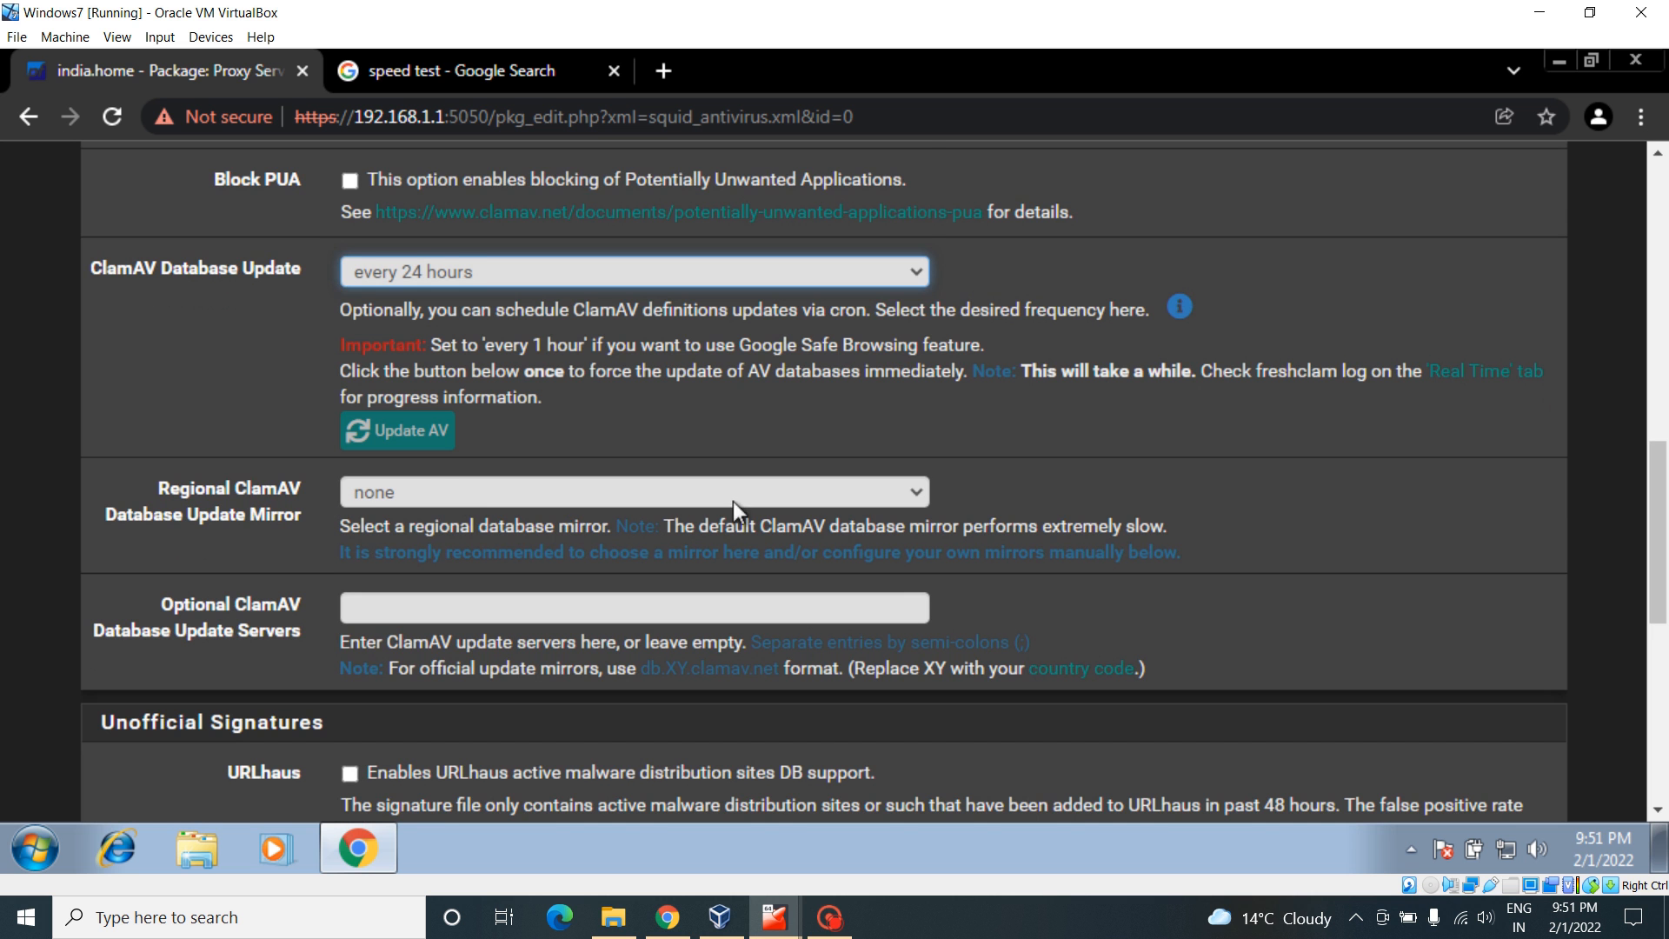
{"action": "left_click", "coordinate": [916, 492]}
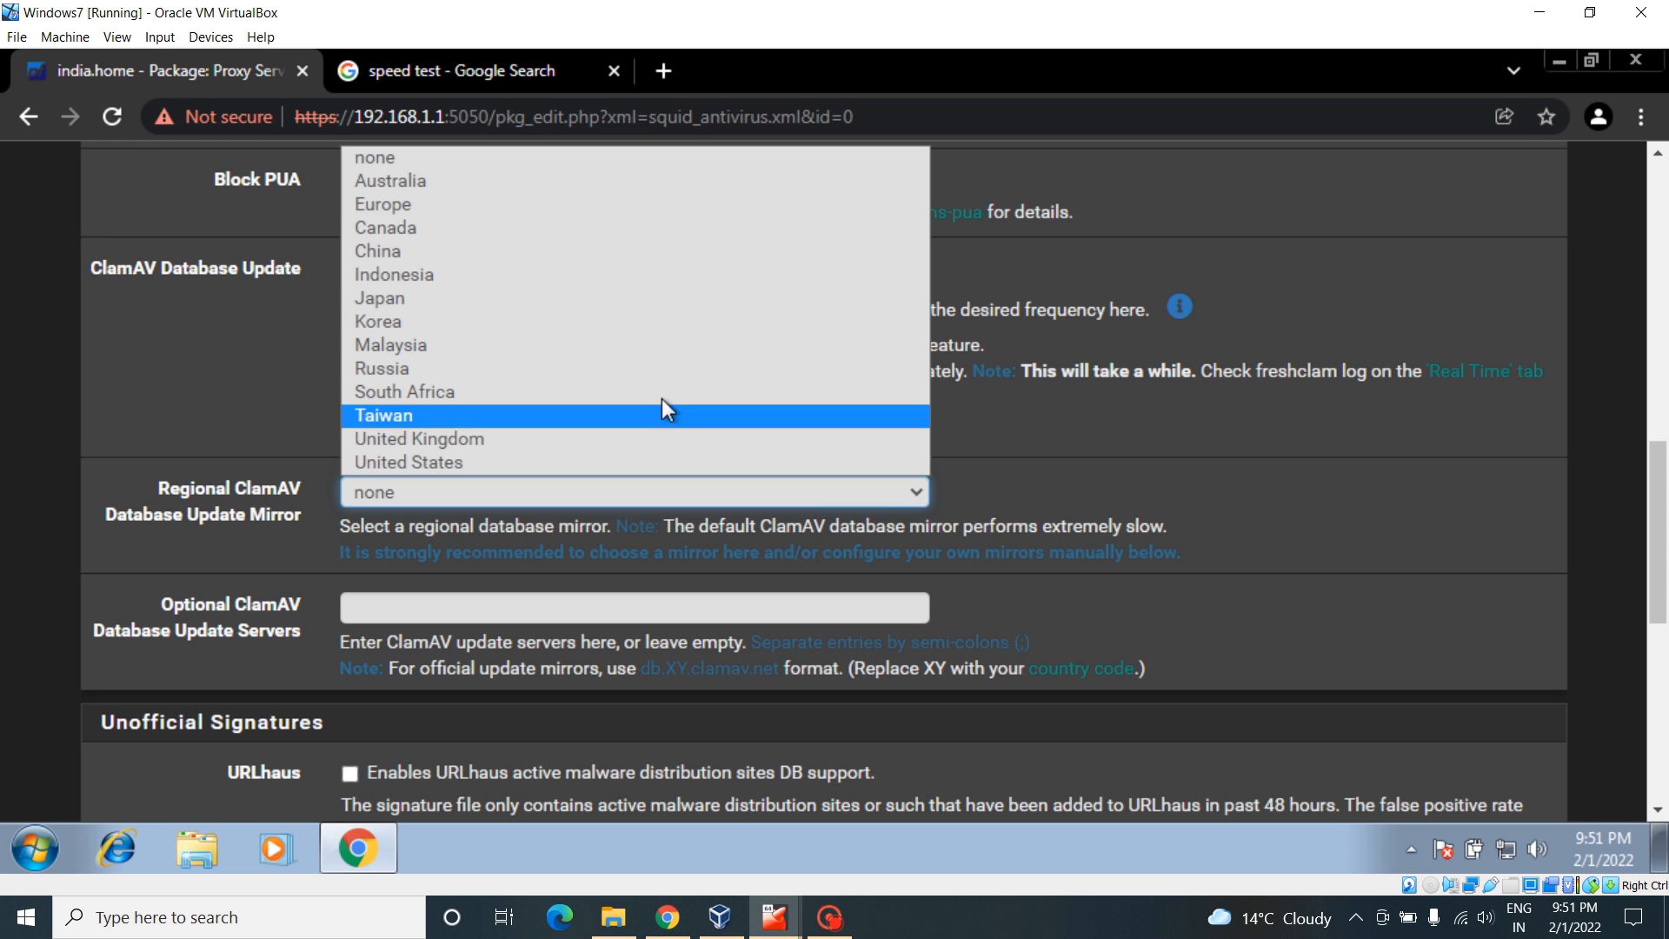
{"action": "left_click", "coordinate": [1354, 466]}
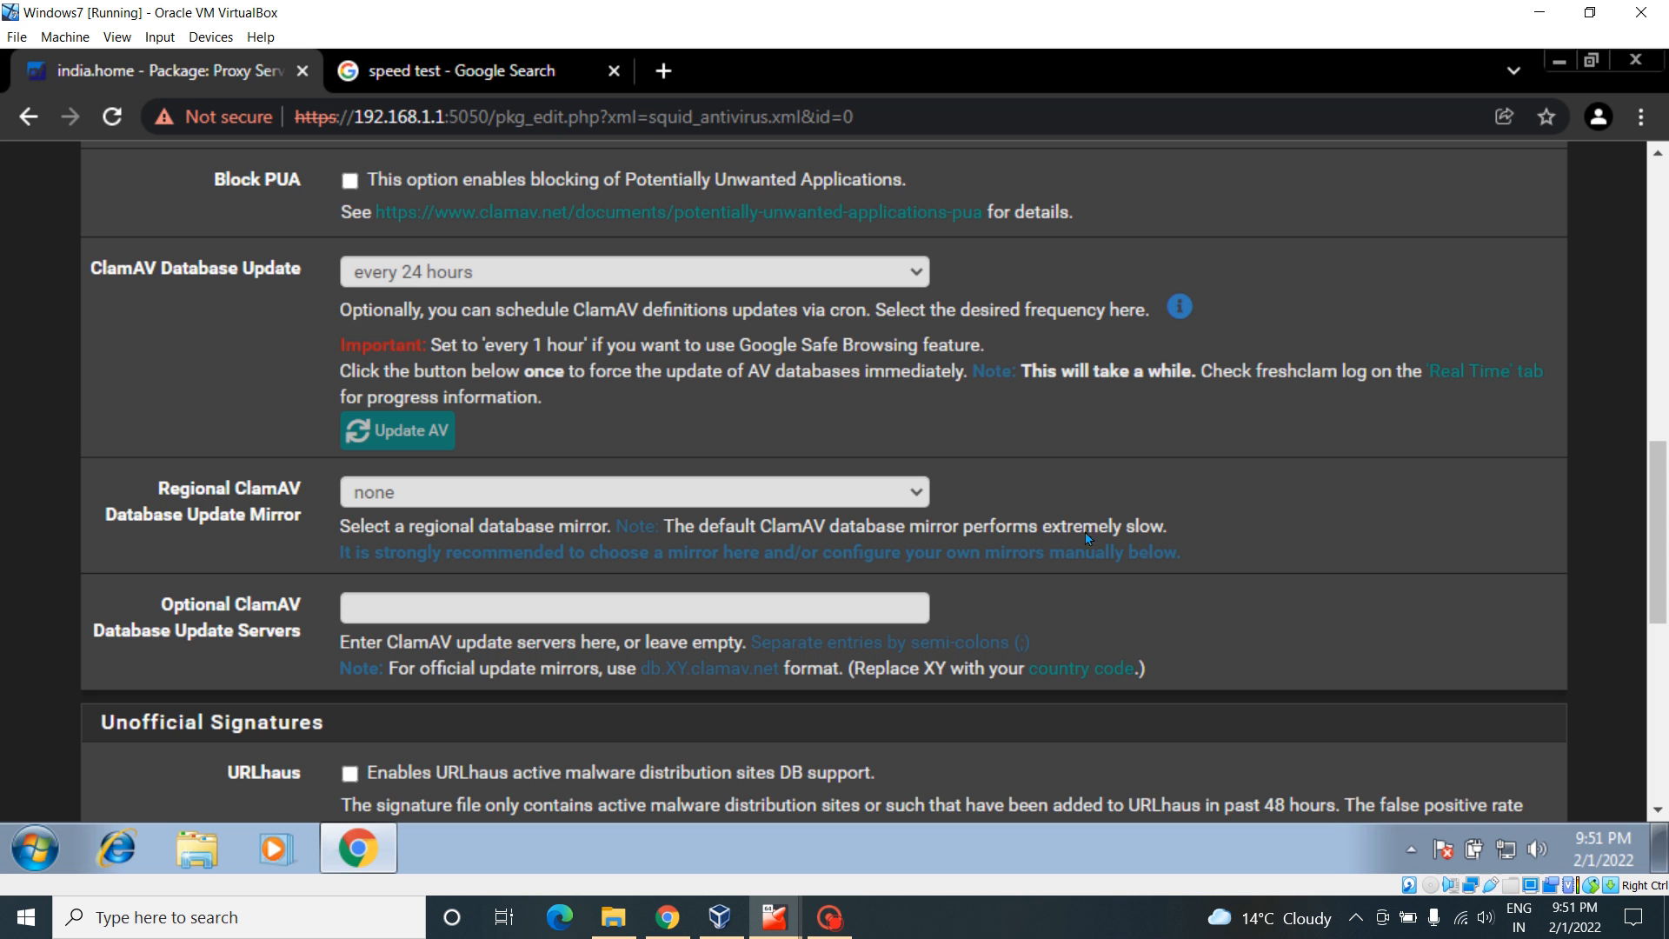
{"action": "left_click", "coordinate": [927, 497]}
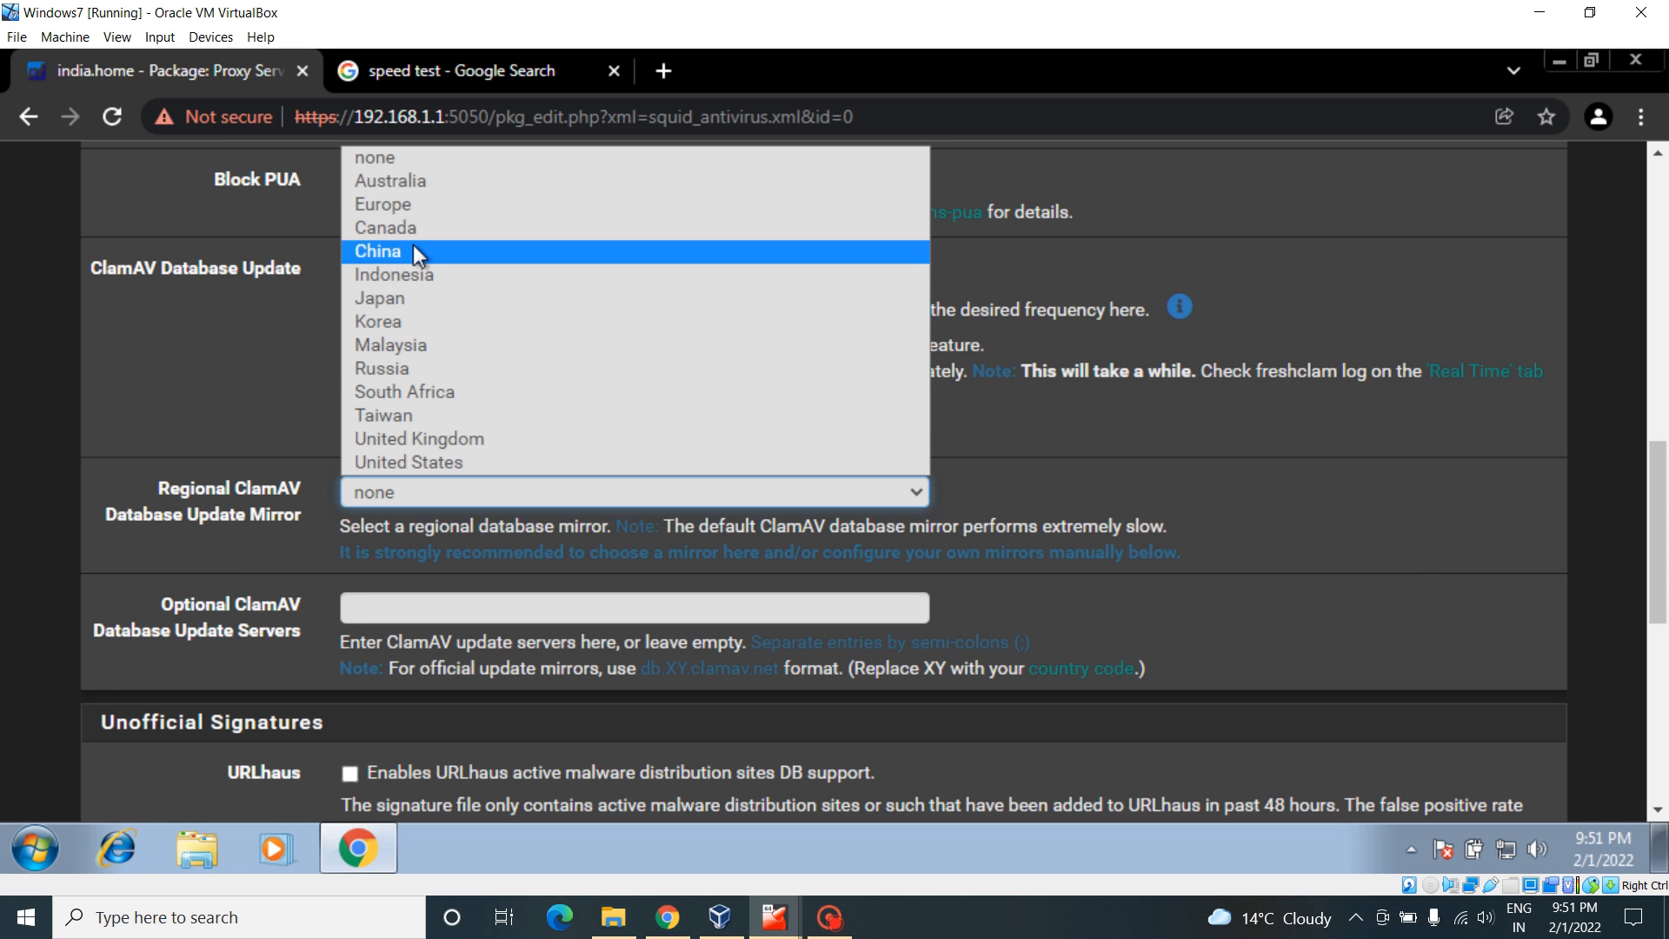
{"action": "left_click", "coordinate": [1338, 471]}
Step: Save the ClamAV antivirus settings without enabling any unofficial signature databases
{"action": "scroll", "coordinate": [1658, 521], "scroll_direction": "down", "scroll_amount": 1}
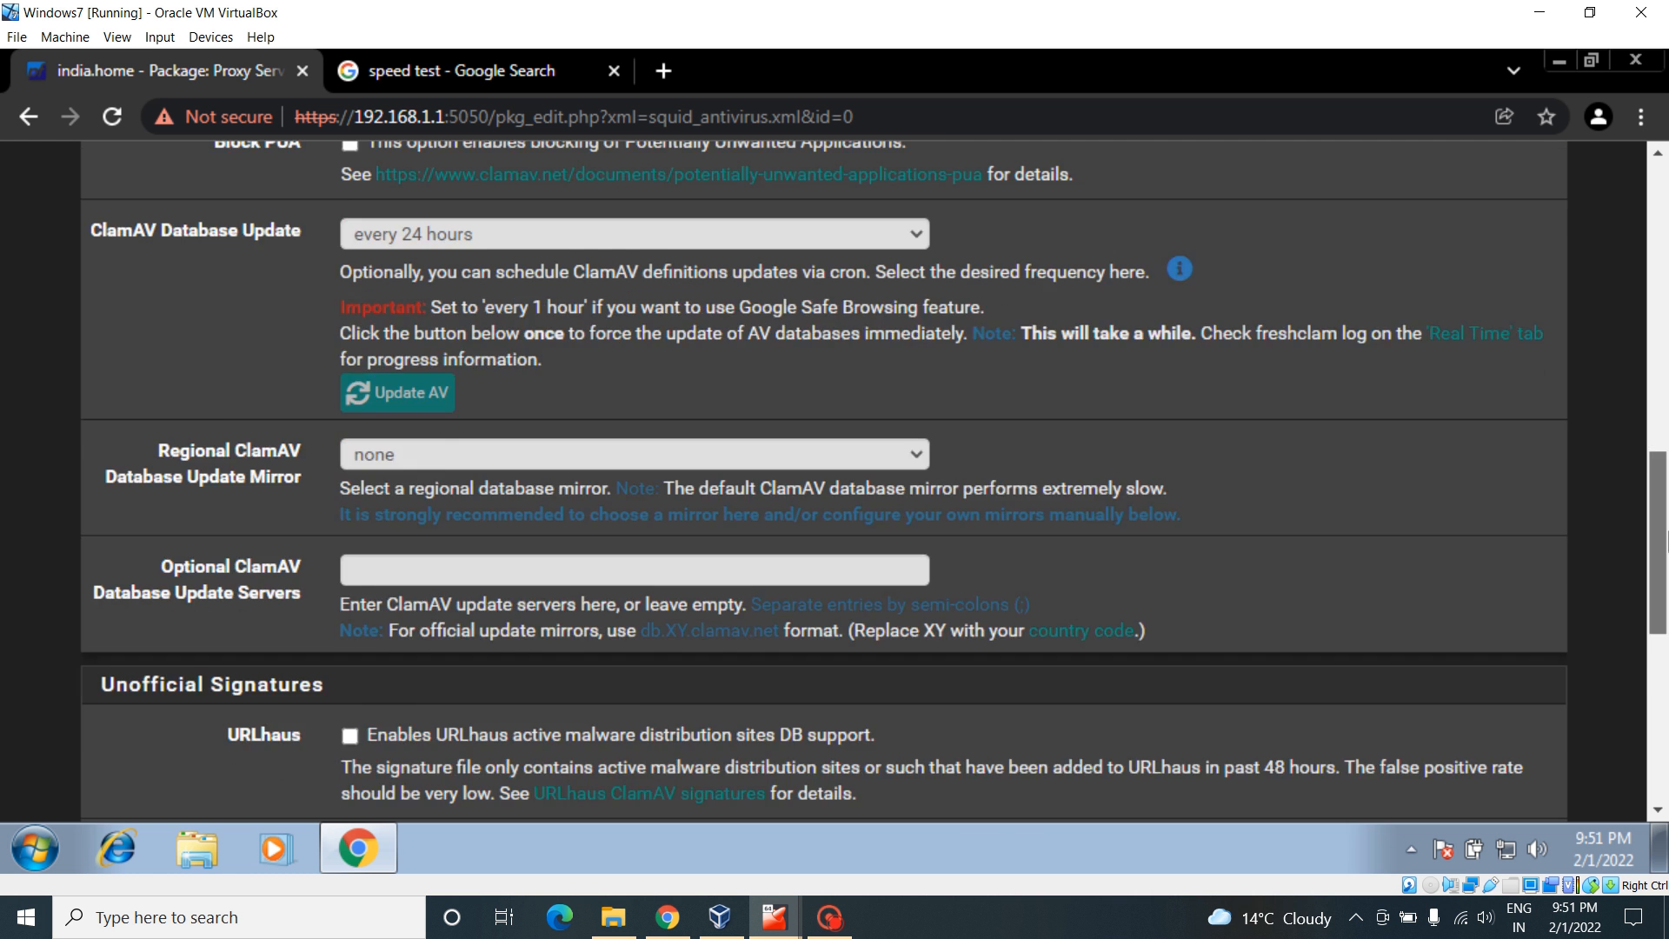
{"action": "scroll", "coordinate": [1664, 544], "scroll_direction": "down", "scroll_amount": 2}
{"action": "left_click_drag", "start_coordinate": [1667, 561], "coordinate": [1667, 650]}
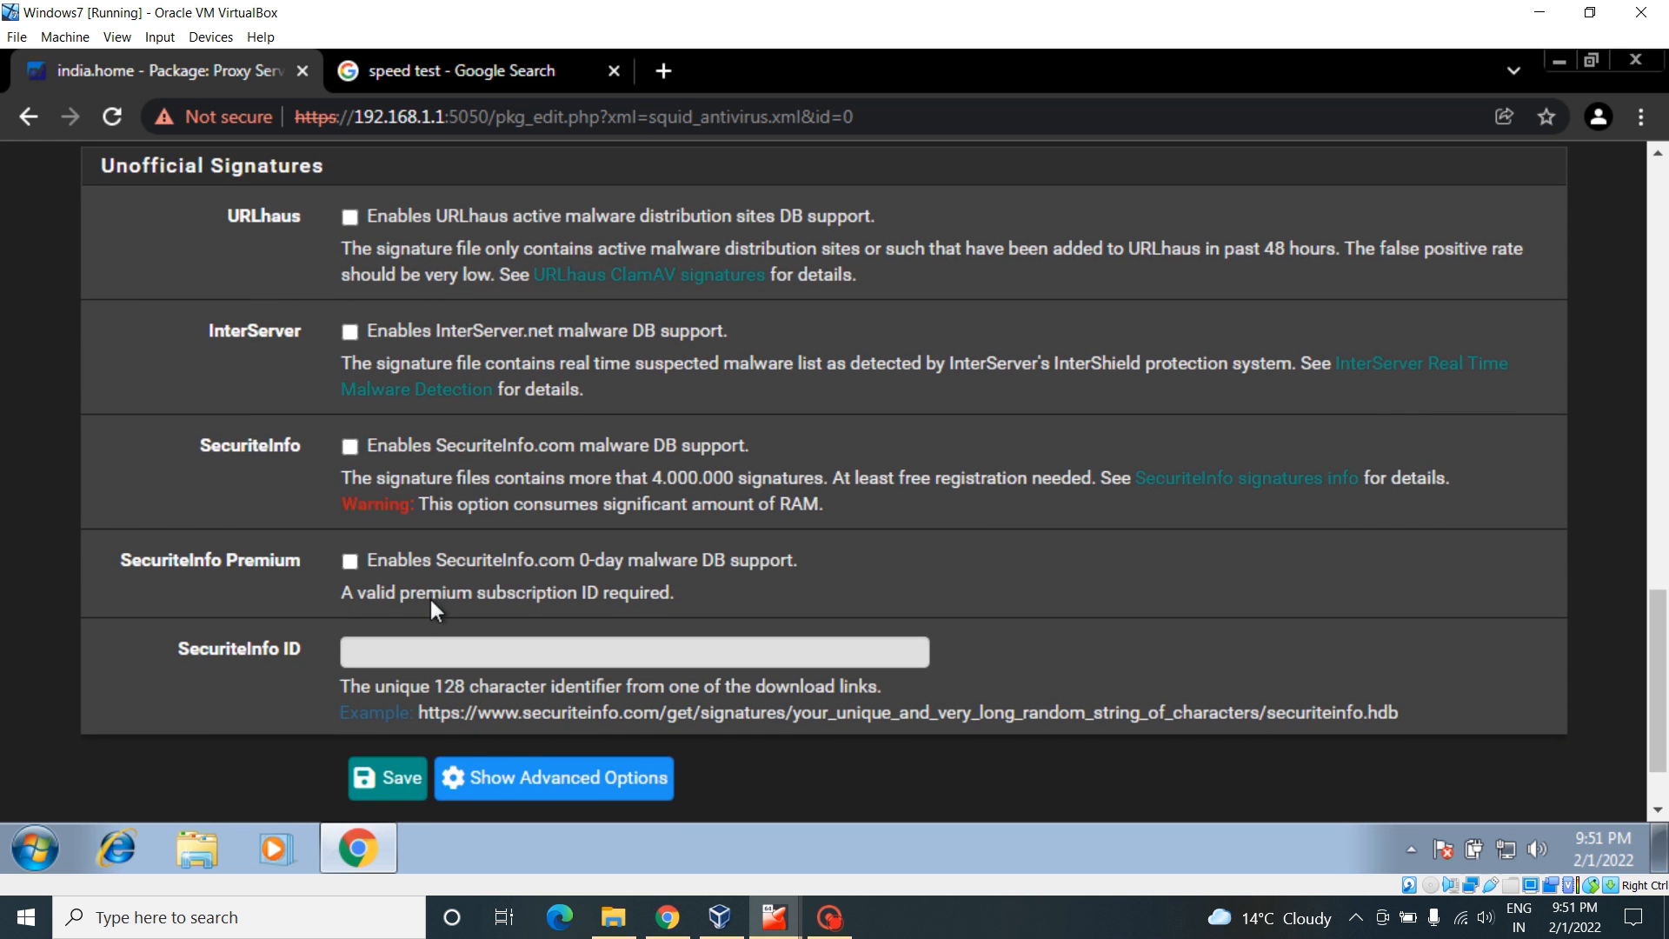
{"action": "left_click", "coordinate": [394, 778]}
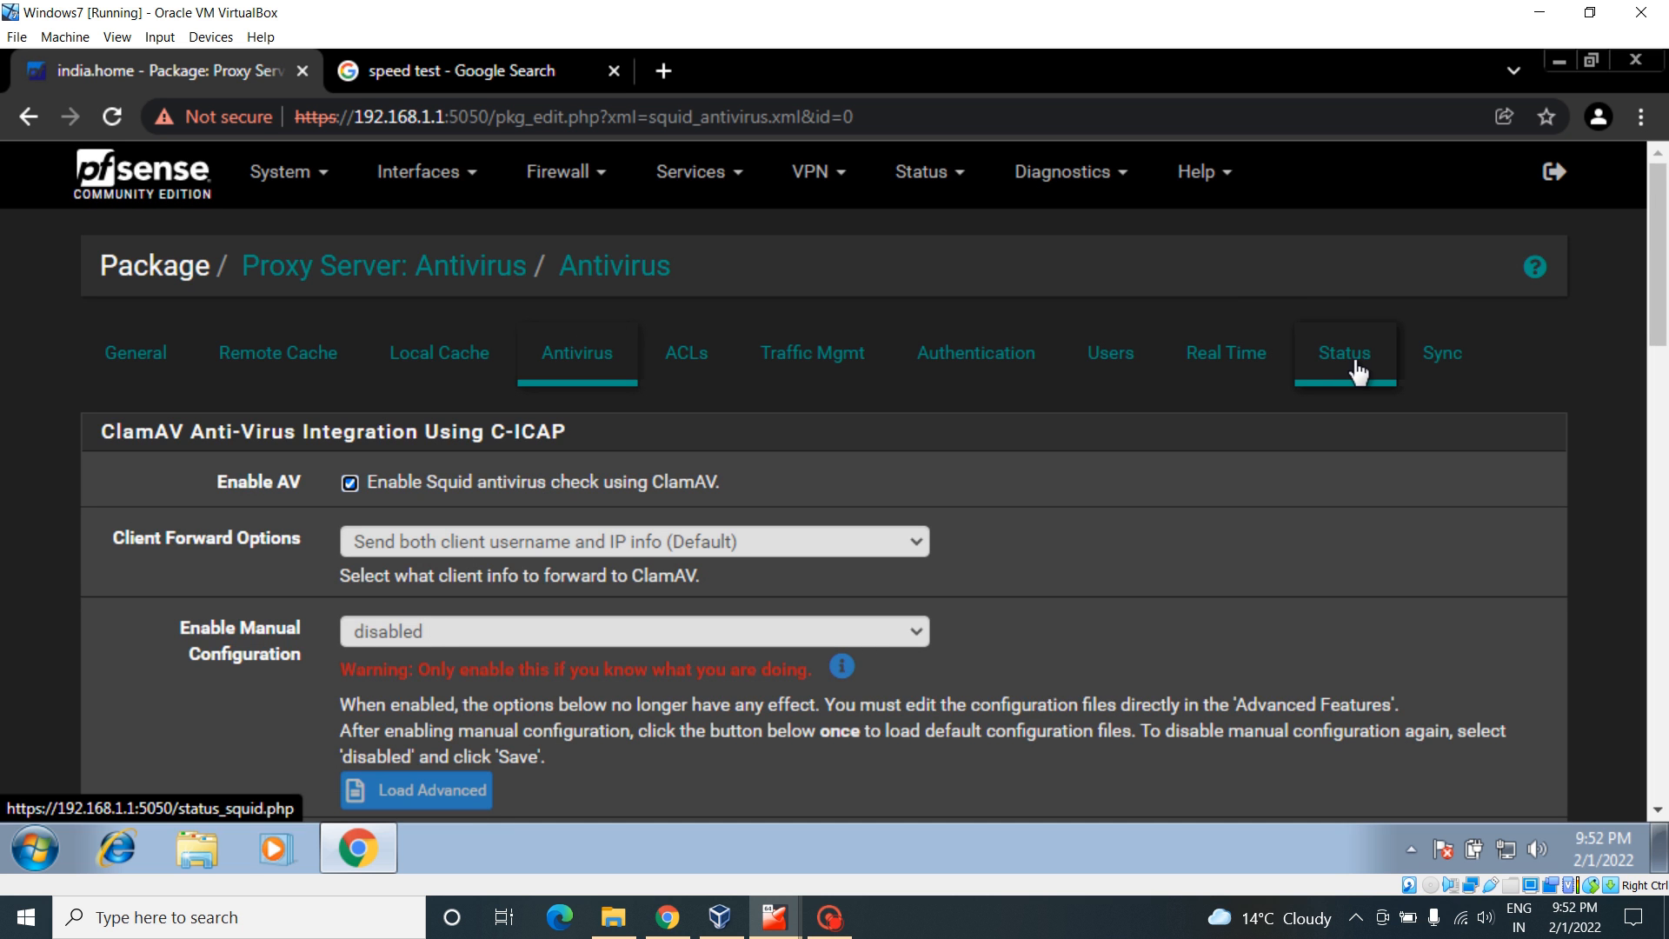
Step: Open the firewall's Services status page to check whether the c-icap and clamd services are running
{"action": "left_click", "coordinate": [920, 172]}
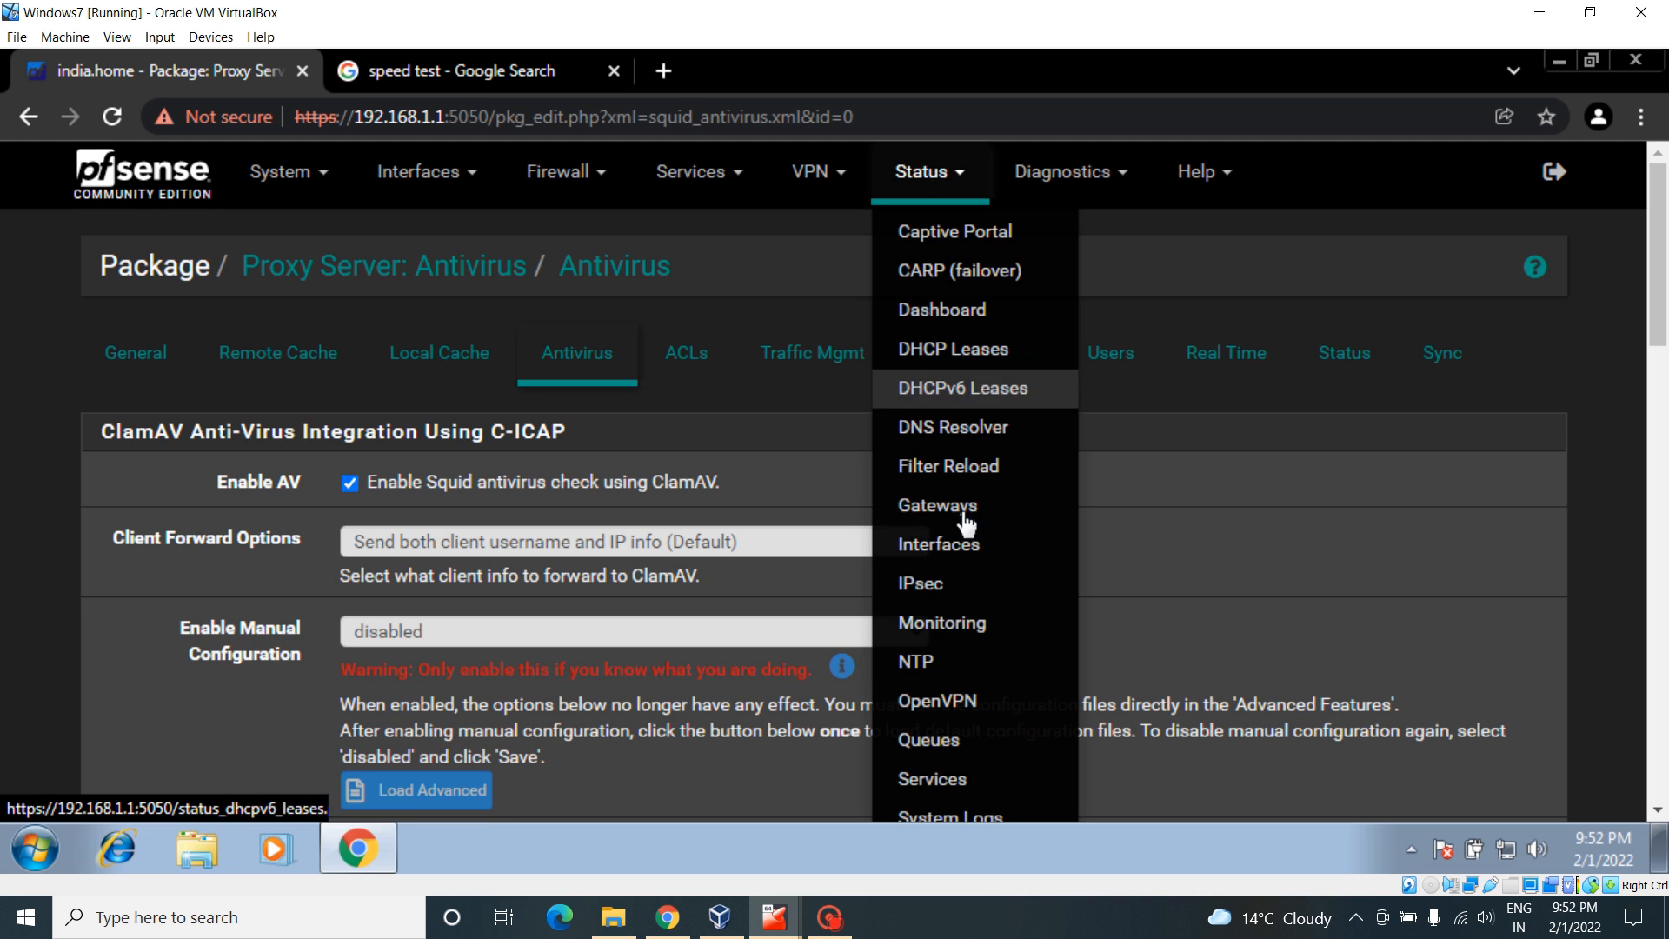
{"action": "scroll", "coordinate": [1408, 452], "scroll_direction": "down", "scroll_amount": 3}
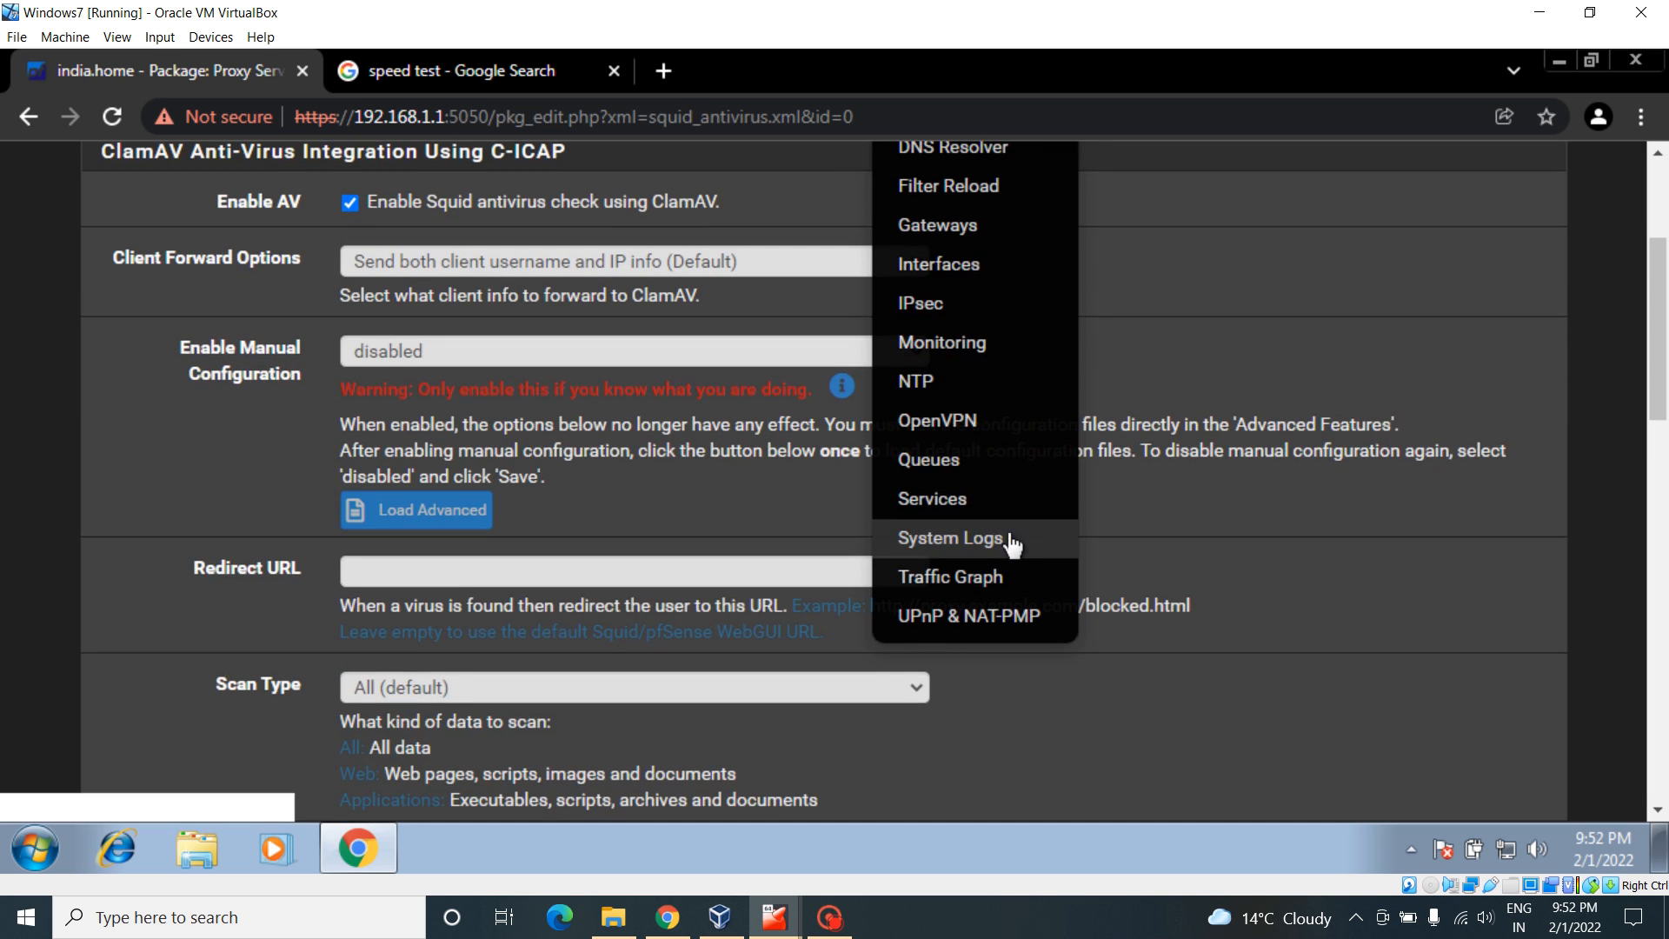
{"action": "left_click", "coordinate": [950, 498]}
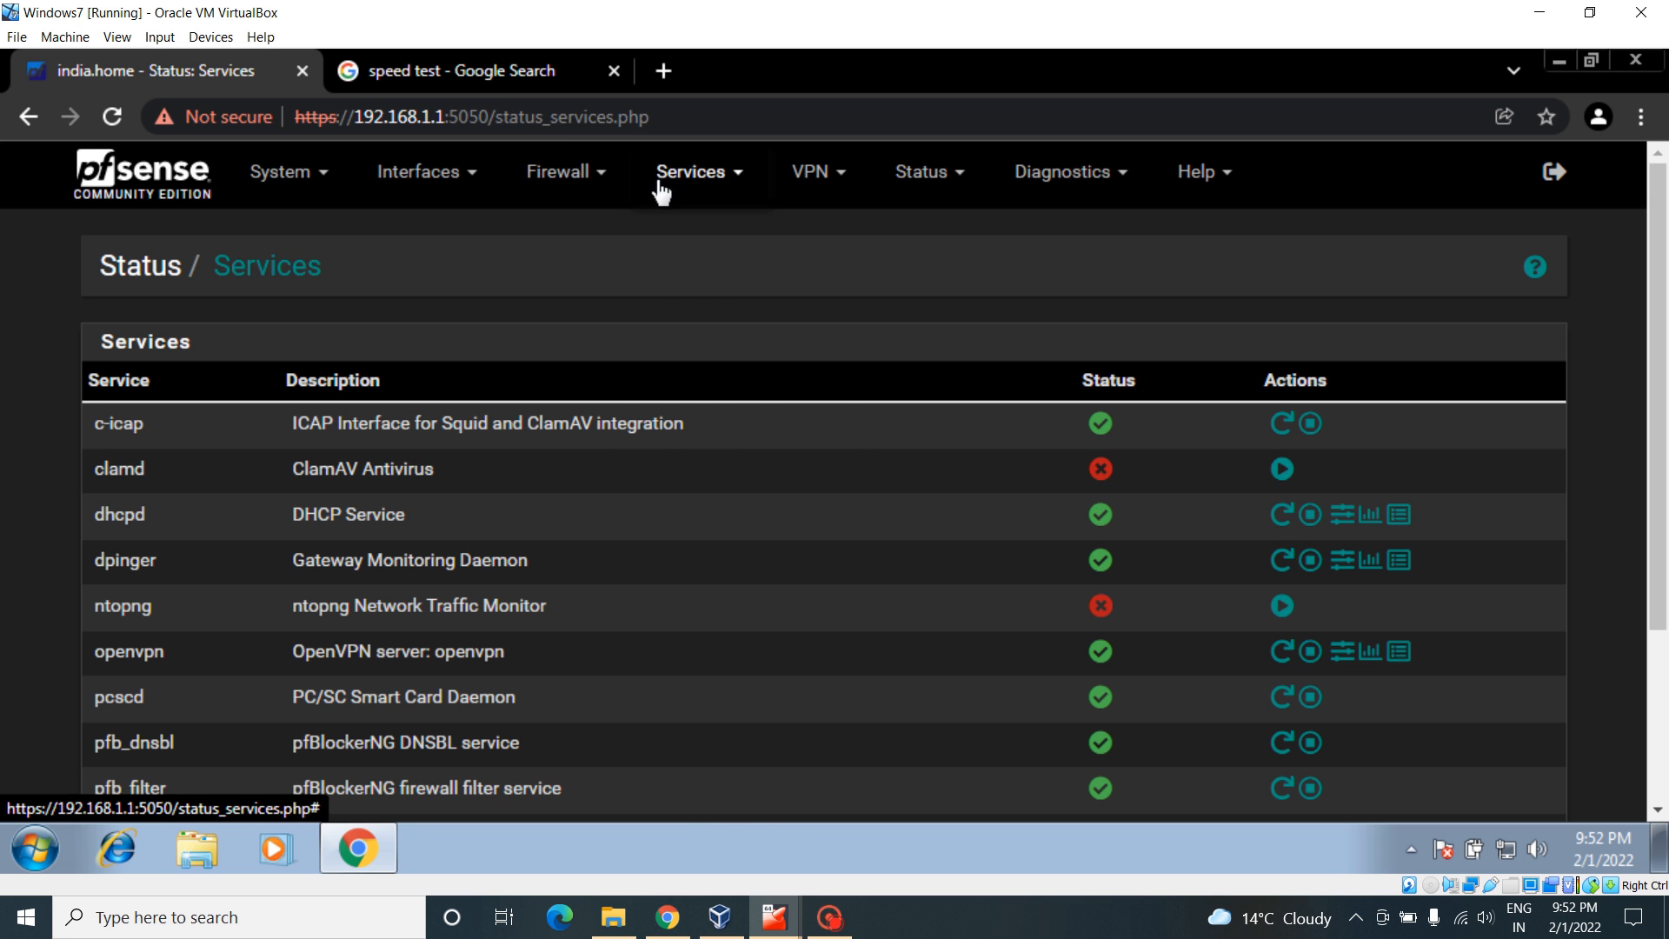
Step: Return to the Squid proxy server's antivirus settings and set the regional ClamAV database update mirror to China
{"action": "left_click", "coordinate": [687, 174]}
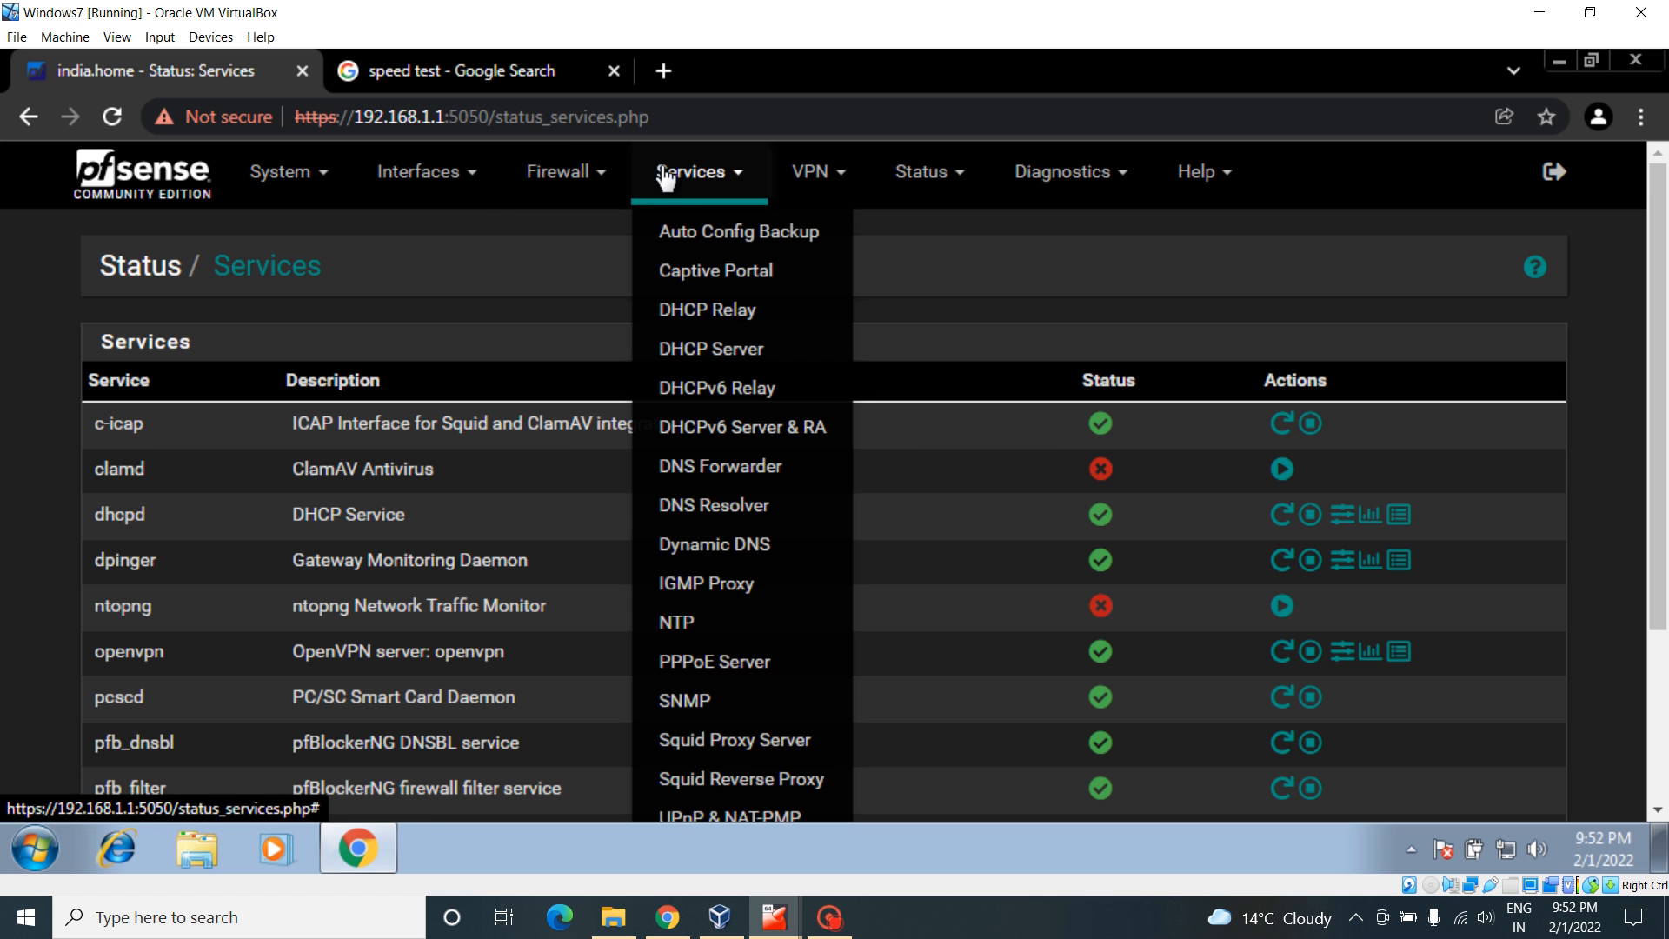
{"action": "left_click", "coordinate": [750, 743]}
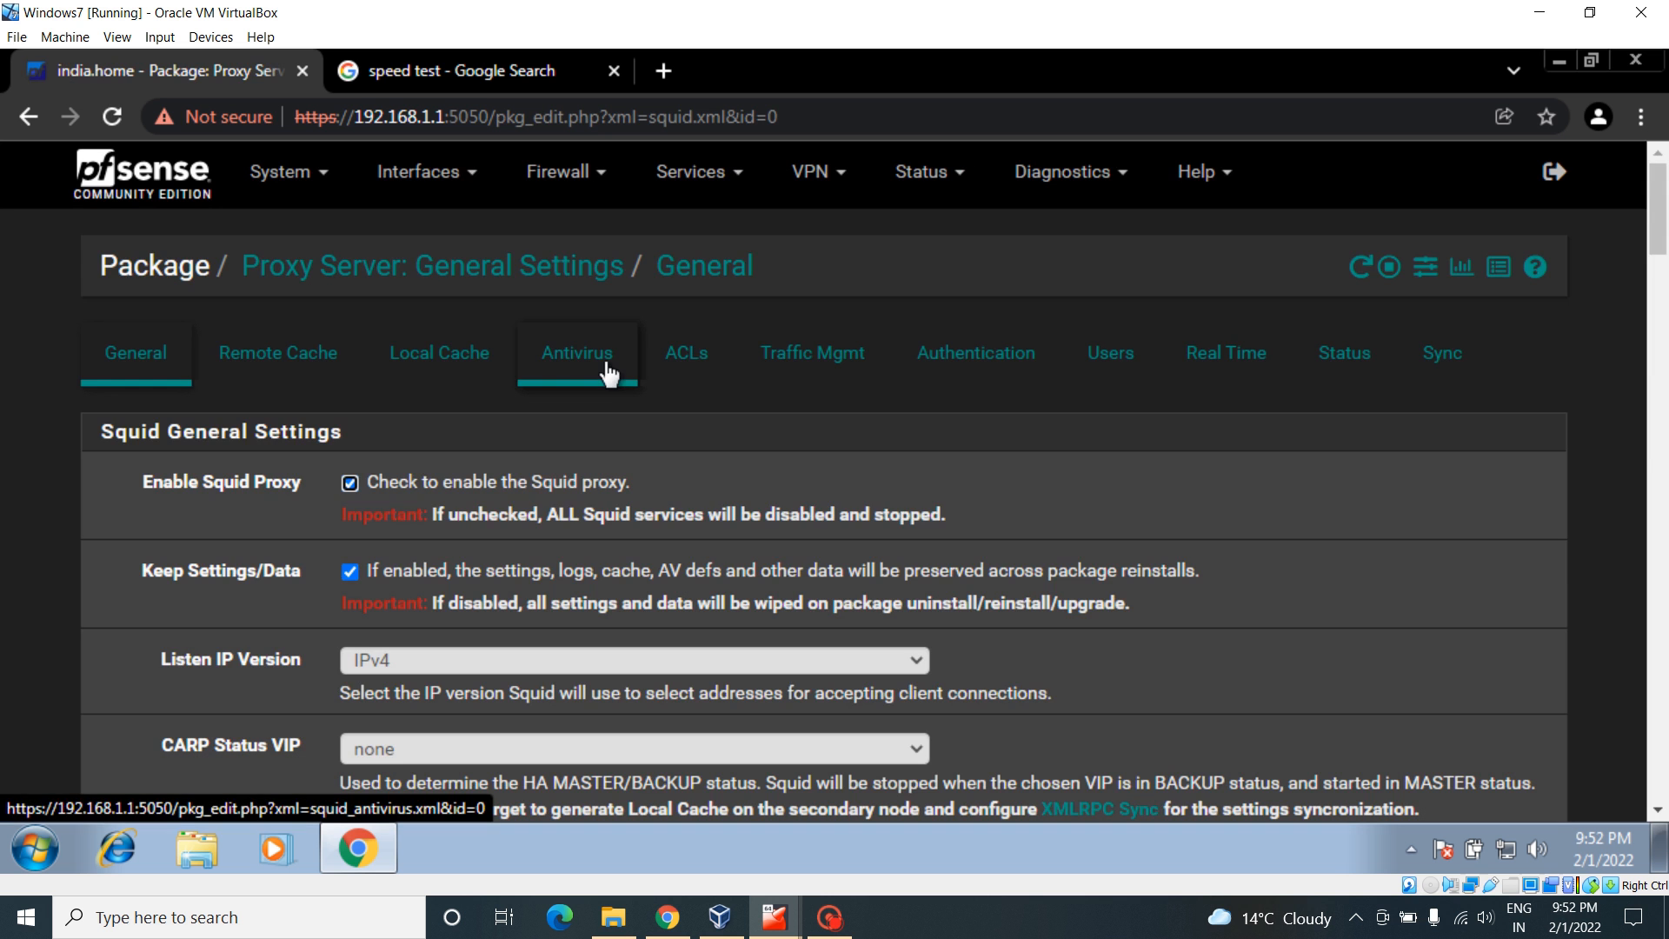
{"action": "left_click", "coordinate": [585, 361]}
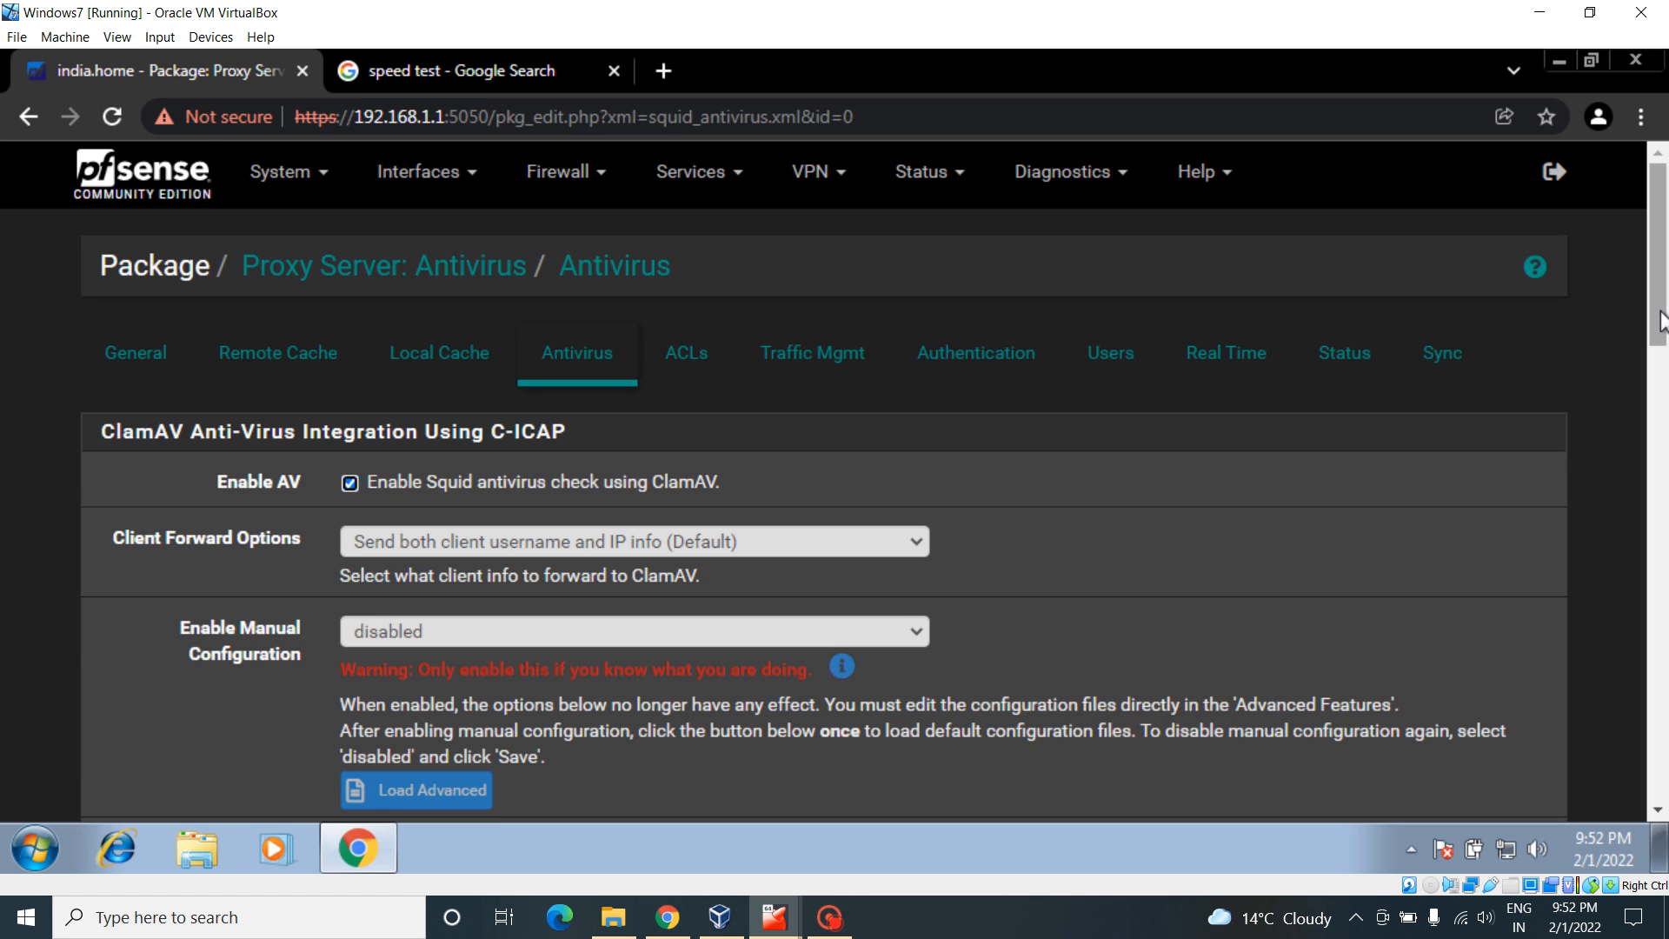
{"action": "left_click_drag", "start_coordinate": [1662, 322], "coordinate": [1662, 613]}
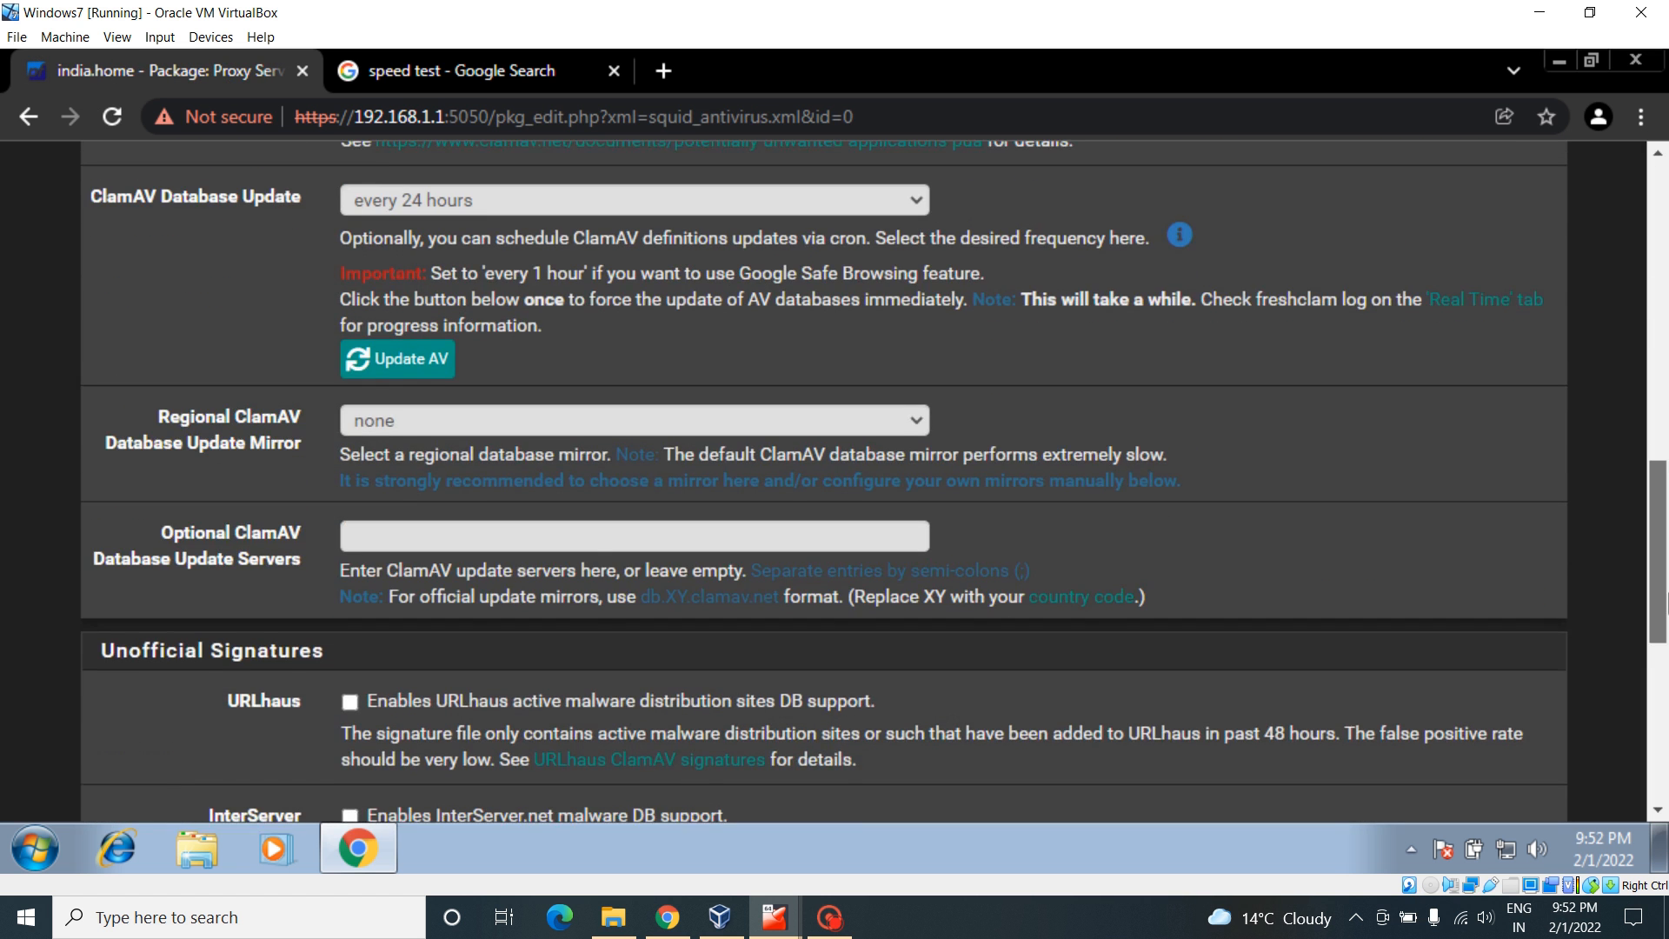
{"action": "scroll", "coordinate": [836, 552], "scroll_direction": "up", "scroll_amount": 2}
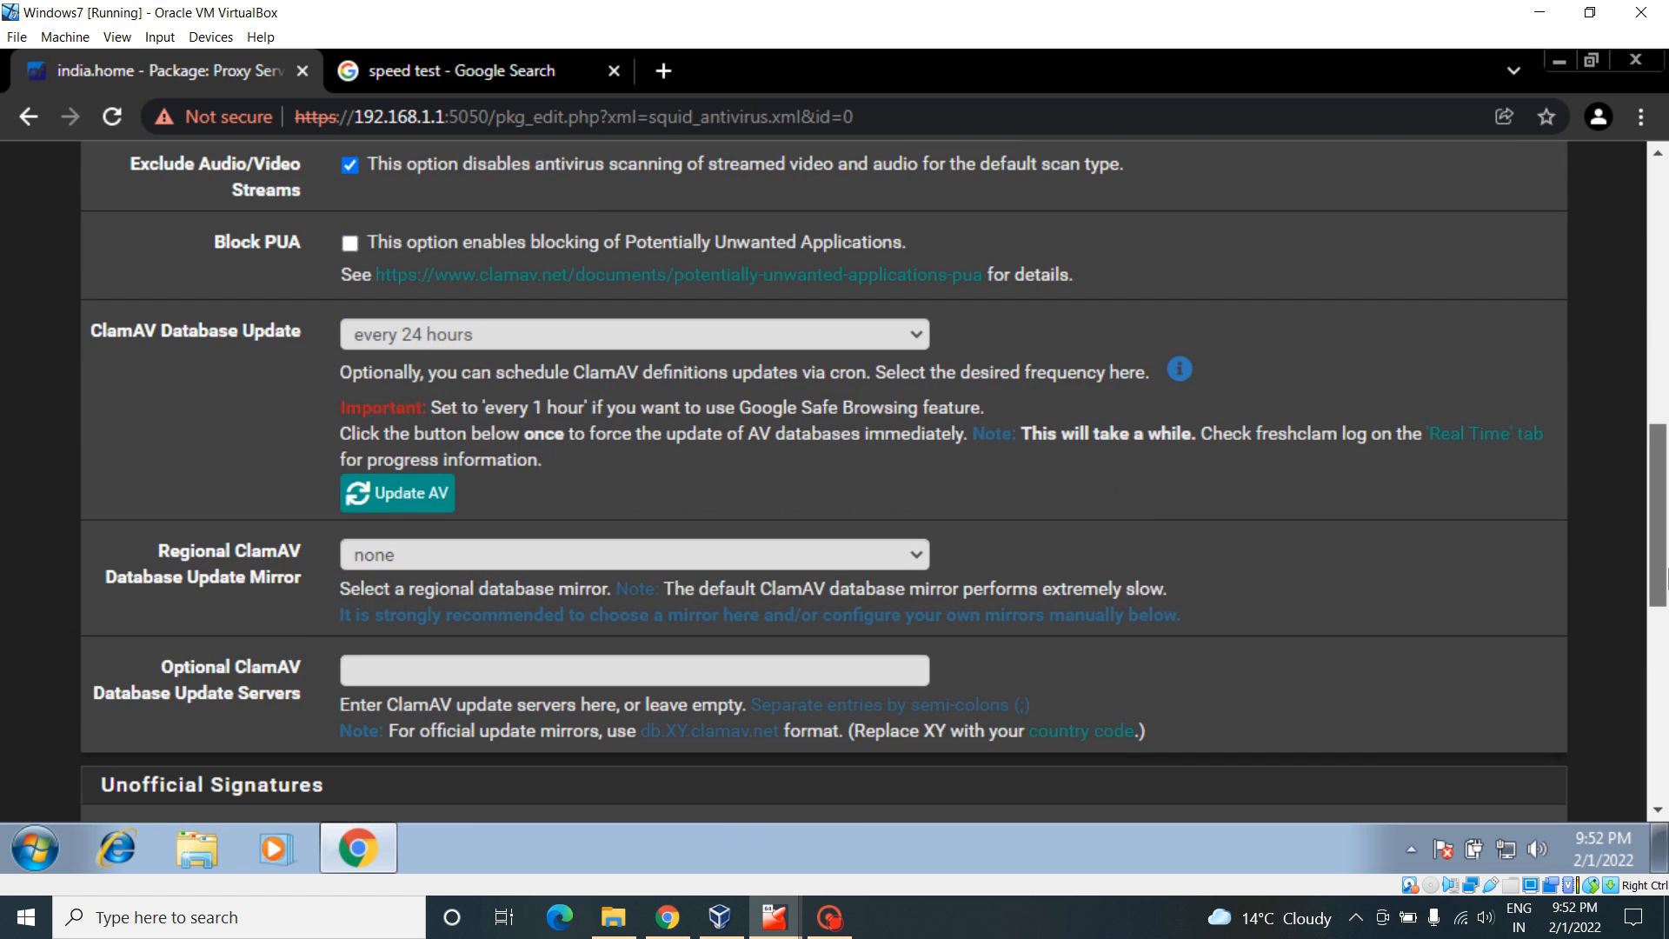
{"action": "left_click", "coordinate": [907, 556]}
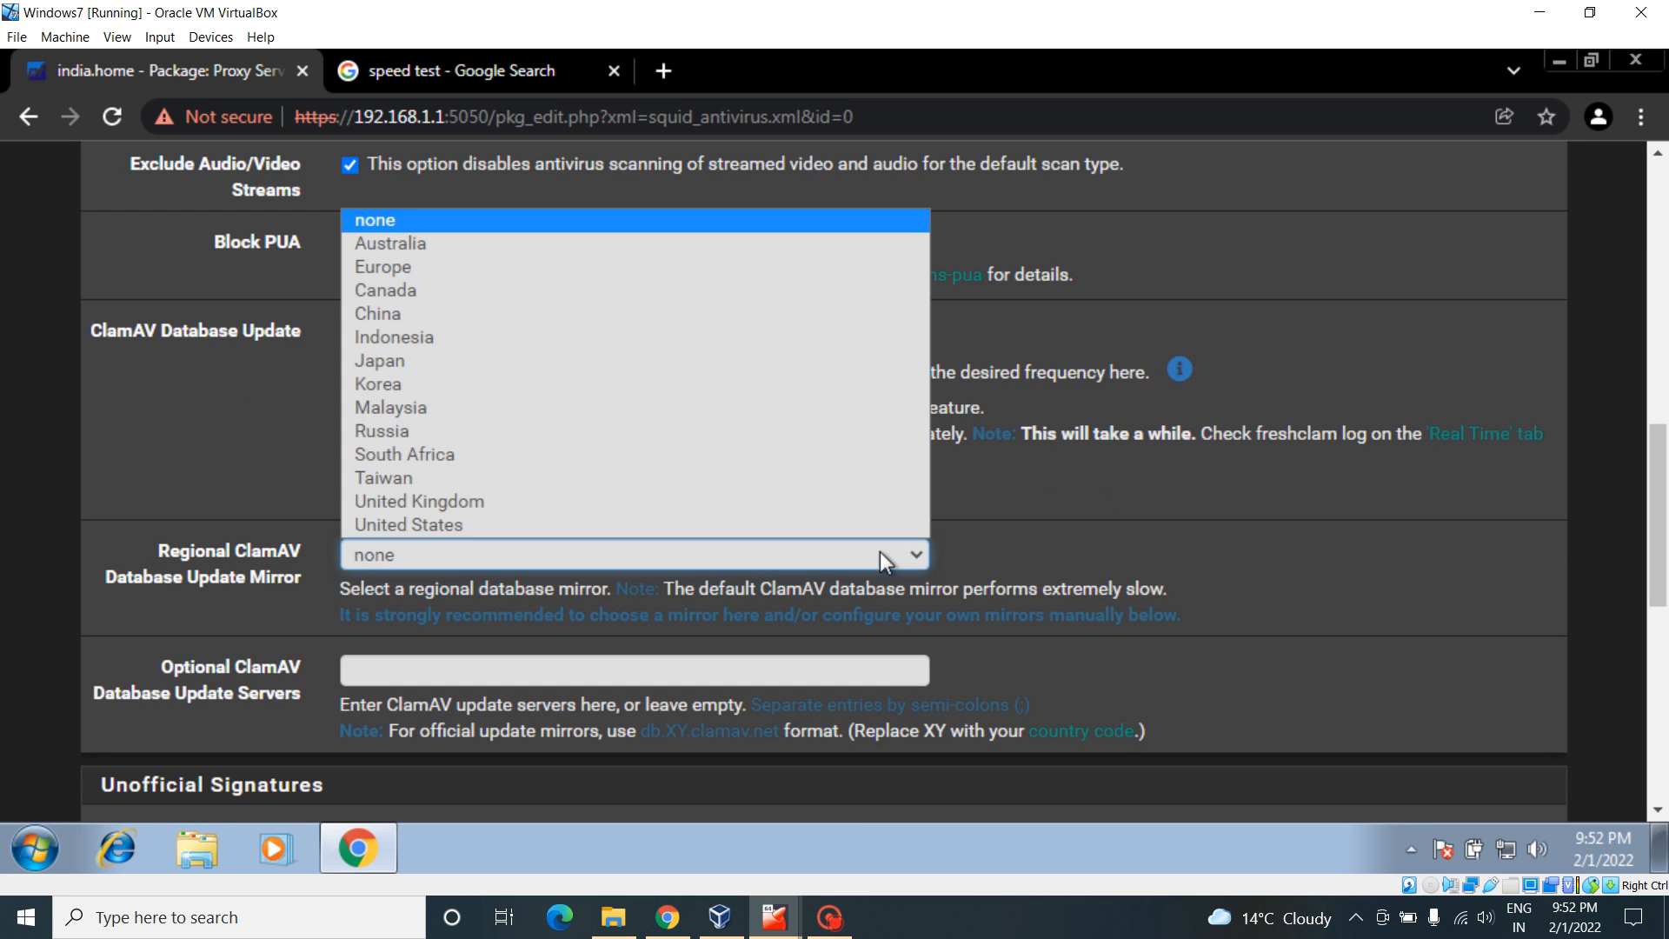
{"action": "left_click", "coordinate": [423, 313]}
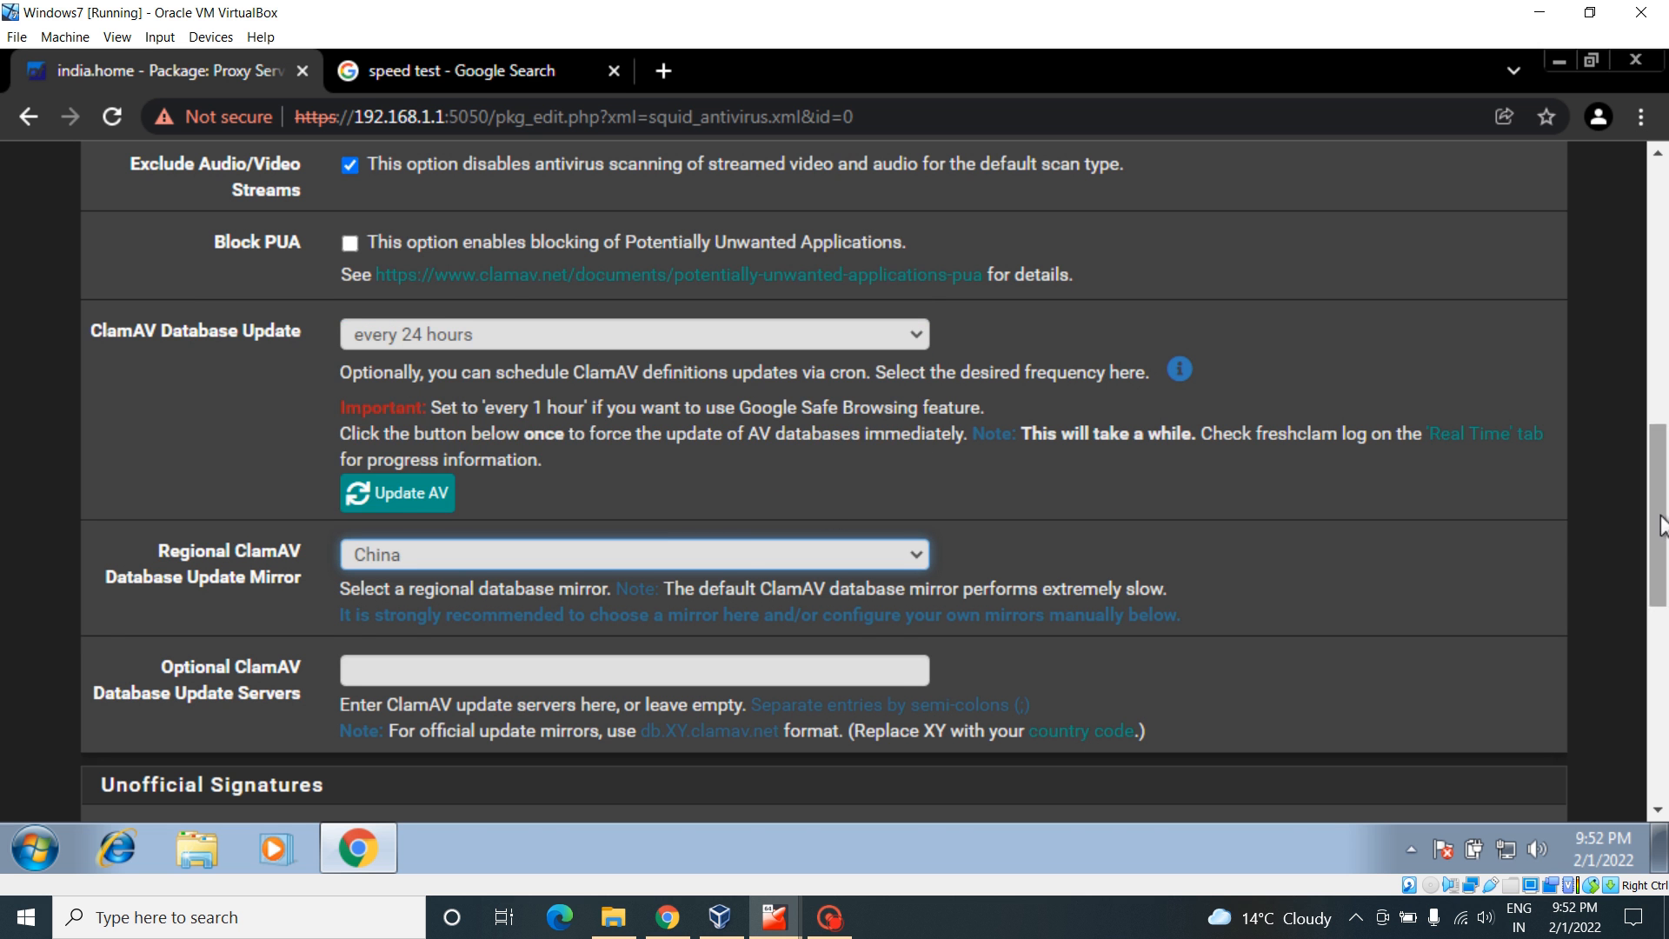
Step: Save the antivirus settings and force an immediate update of the ClamAV databases
{"action": "left_click_drag", "start_coordinate": [1661, 524], "coordinate": [1666, 718]}
{"action": "left_click", "coordinate": [388, 682]}
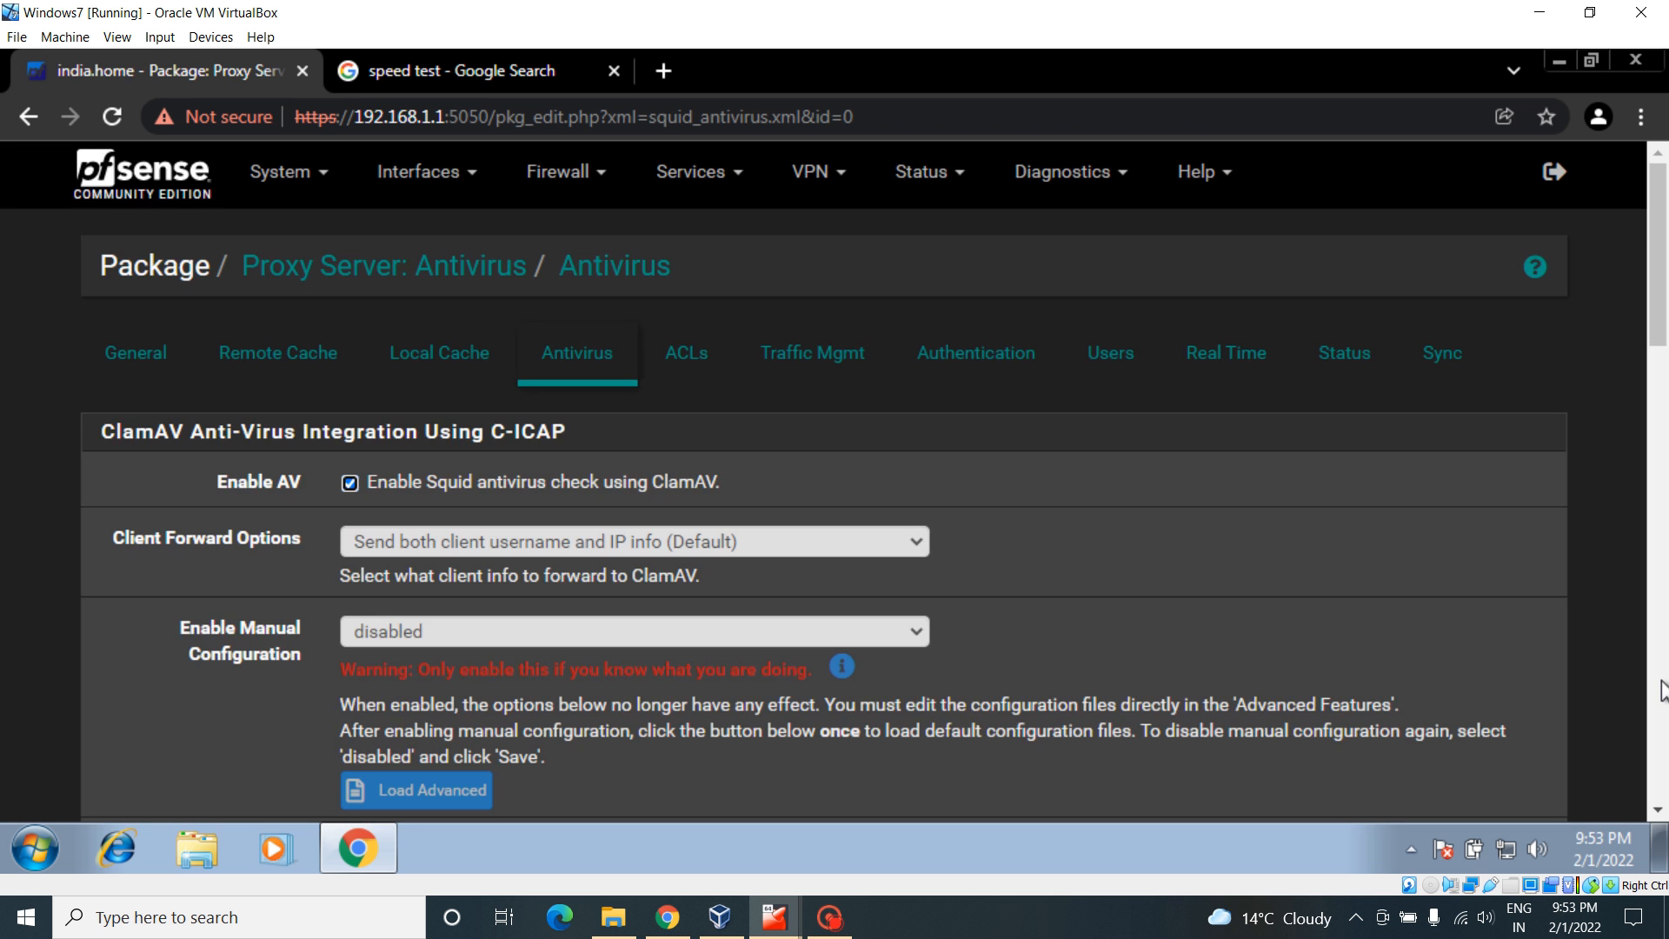
{"action": "left_click_drag", "start_coordinate": [1666, 337], "coordinate": [1666, 616]}
{"action": "left_click", "coordinate": [409, 423]}
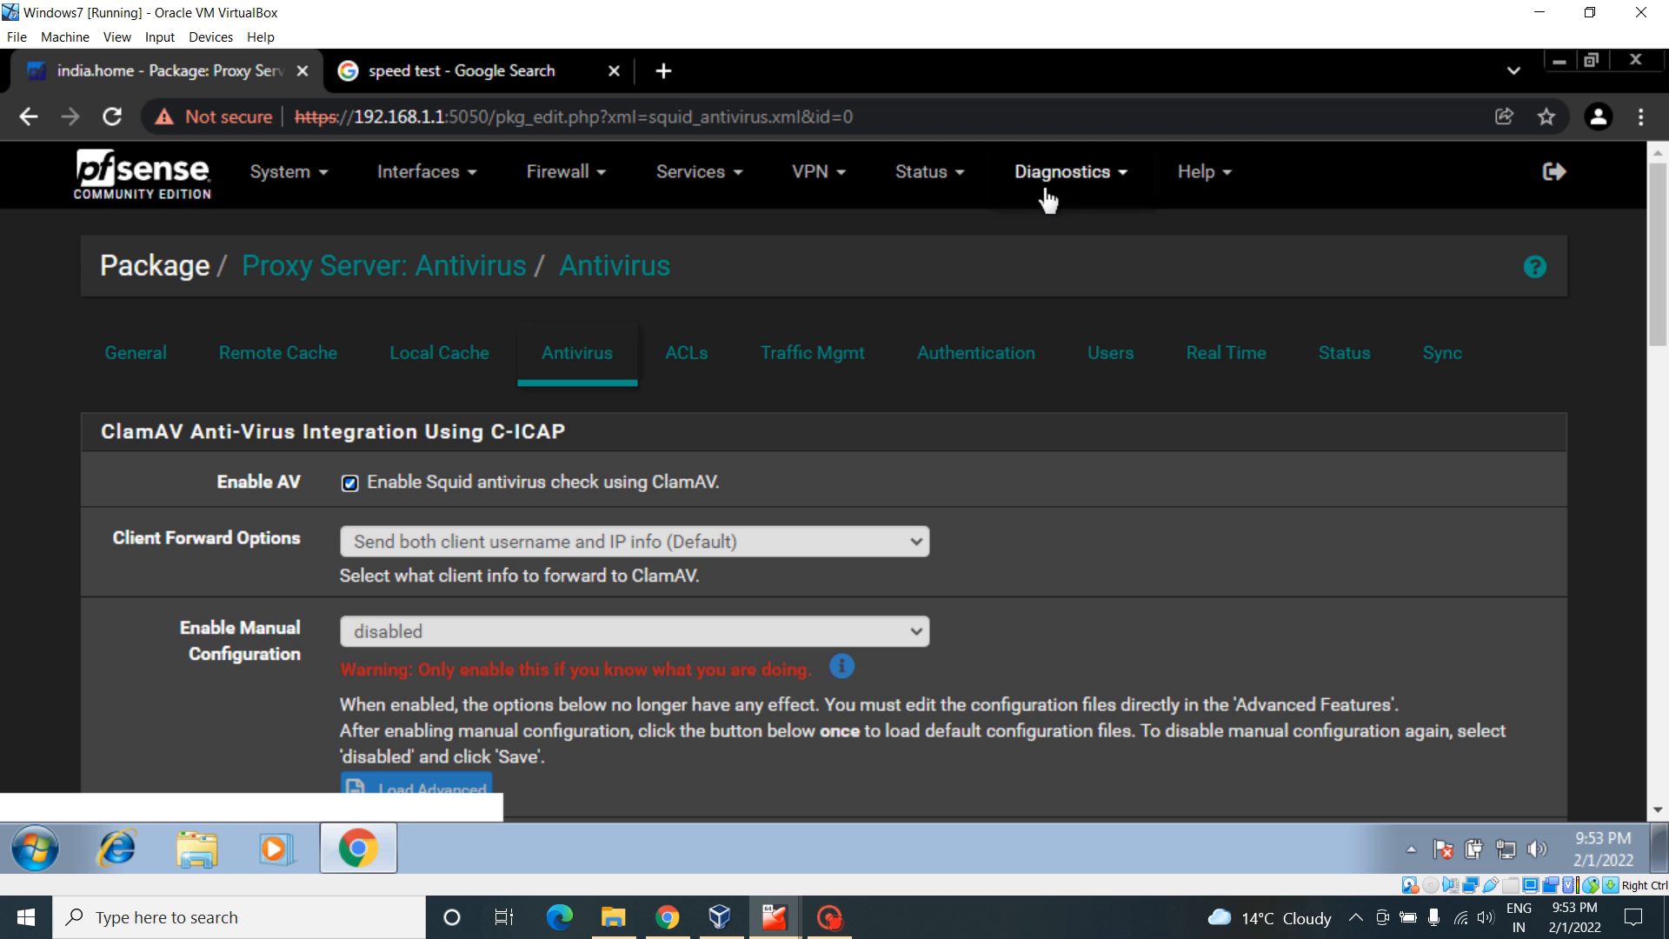
Step: View the pfSense dashboard, review the status of all services including ClamAV and Squid, and return to the dashboard
{"action": "left_click", "coordinate": [165, 178]}
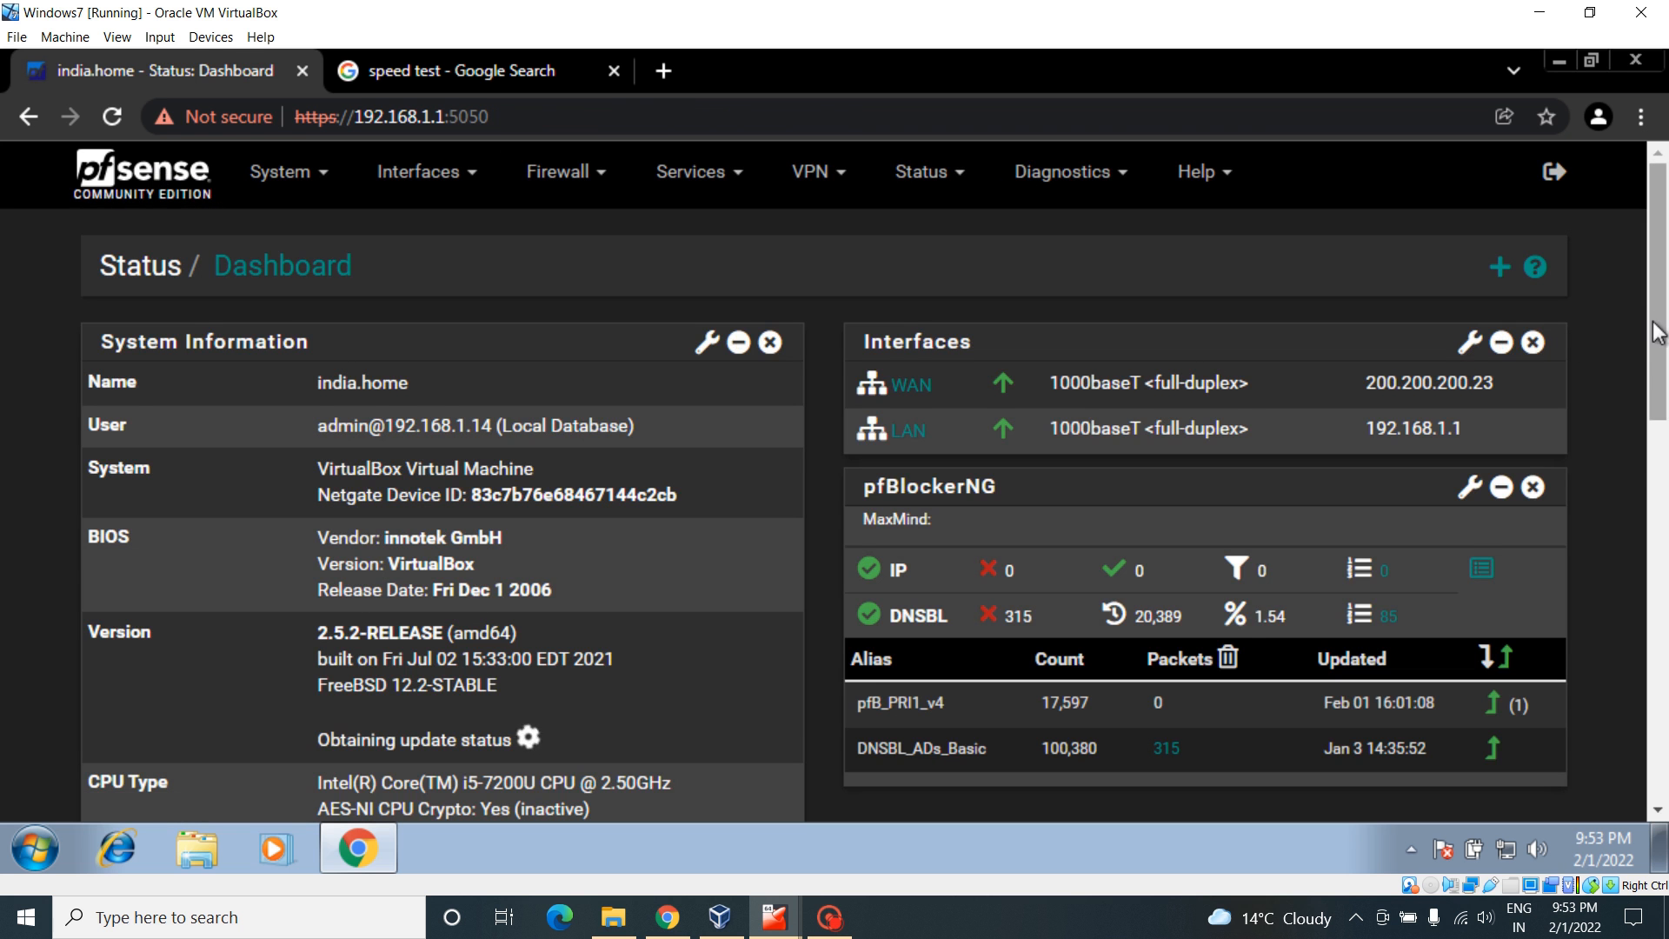
{"action": "left_click_drag", "start_coordinate": [1656, 369], "coordinate": [1667, 219]}
{"action": "left_click", "coordinate": [930, 176]}
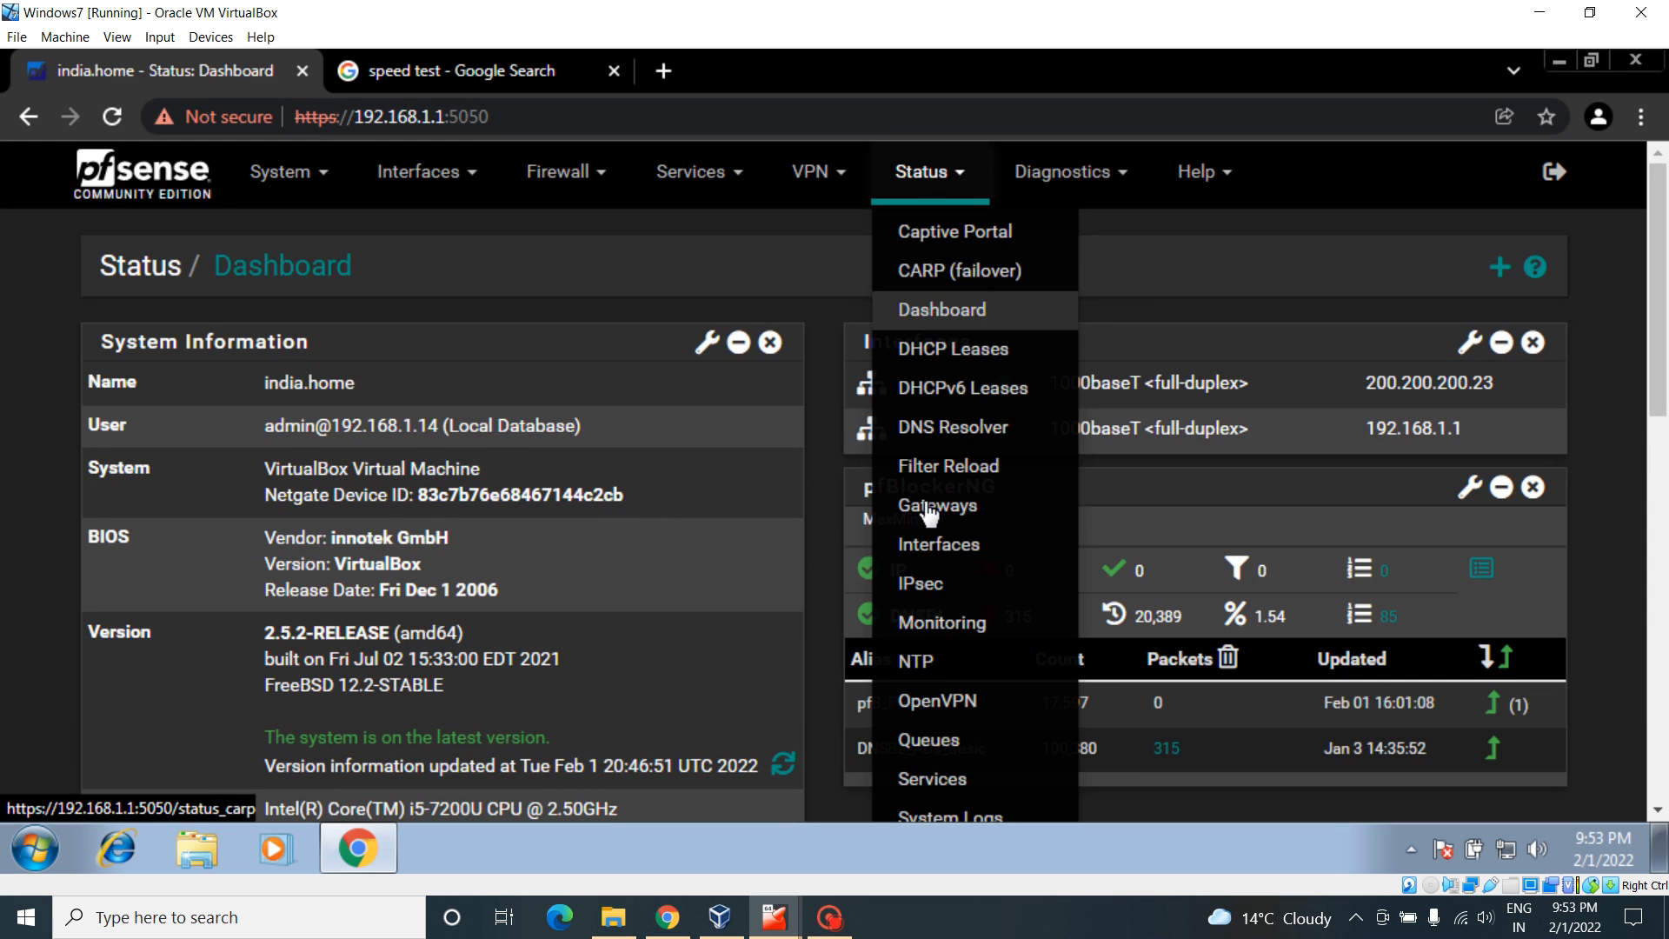
{"action": "left_click", "coordinate": [934, 777]}
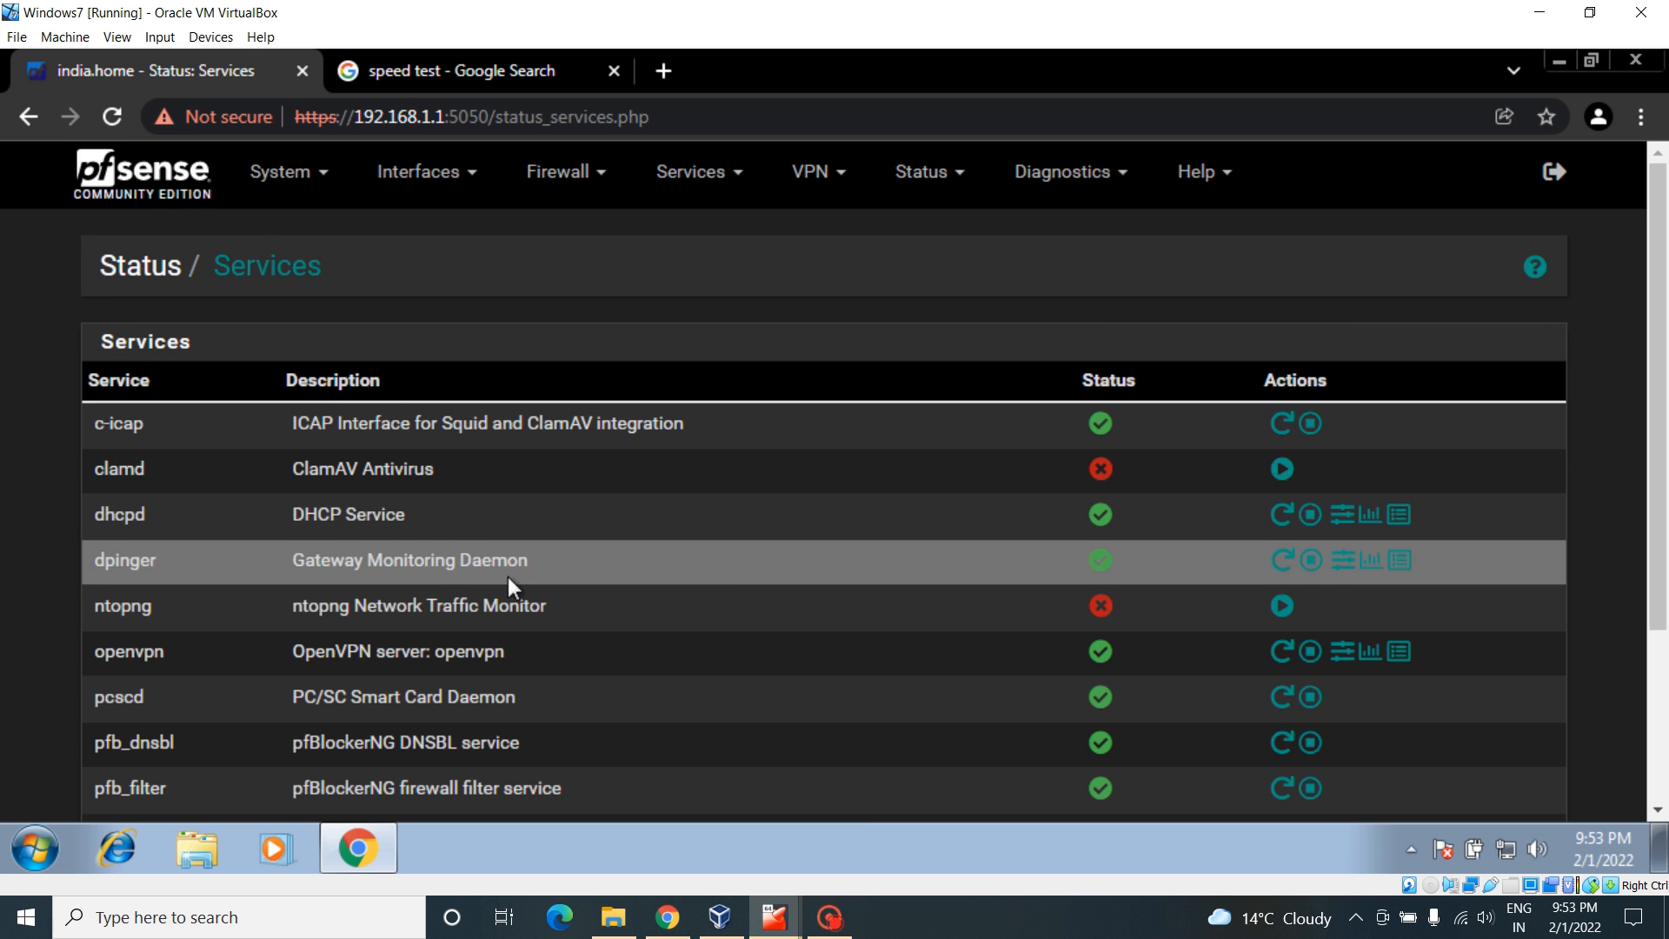
{"action": "scroll", "coordinate": [1658, 383], "scroll_direction": "down", "scroll_amount": 3}
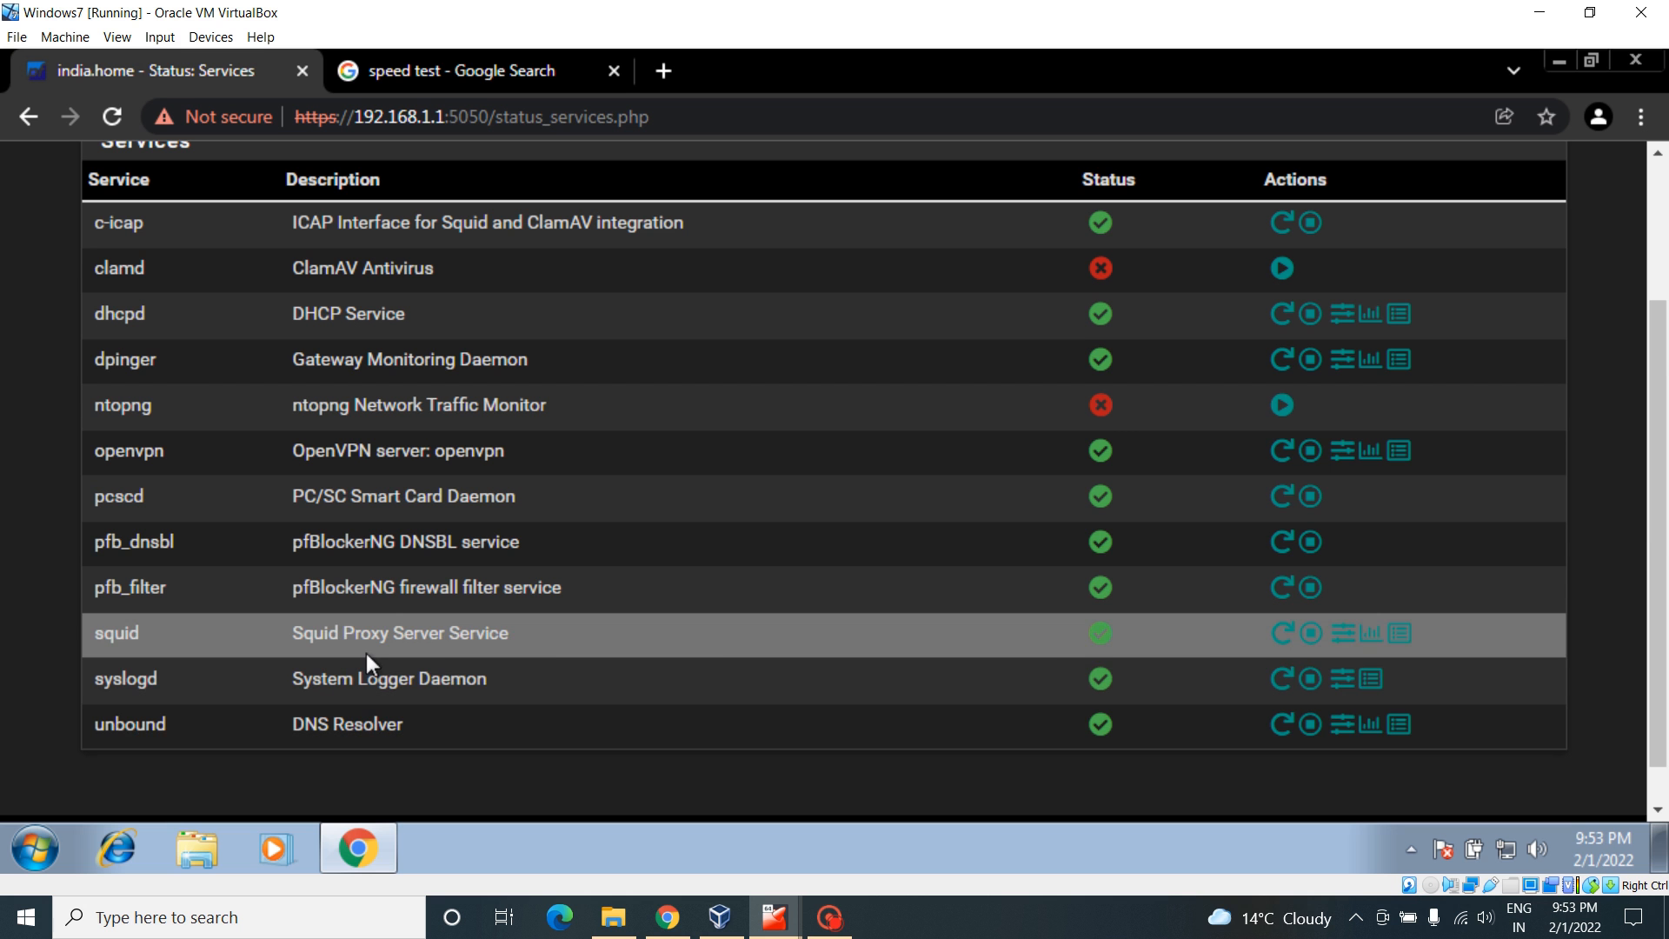
{"action": "scroll", "coordinate": [1662, 576], "scroll_direction": "up", "scroll_amount": 3}
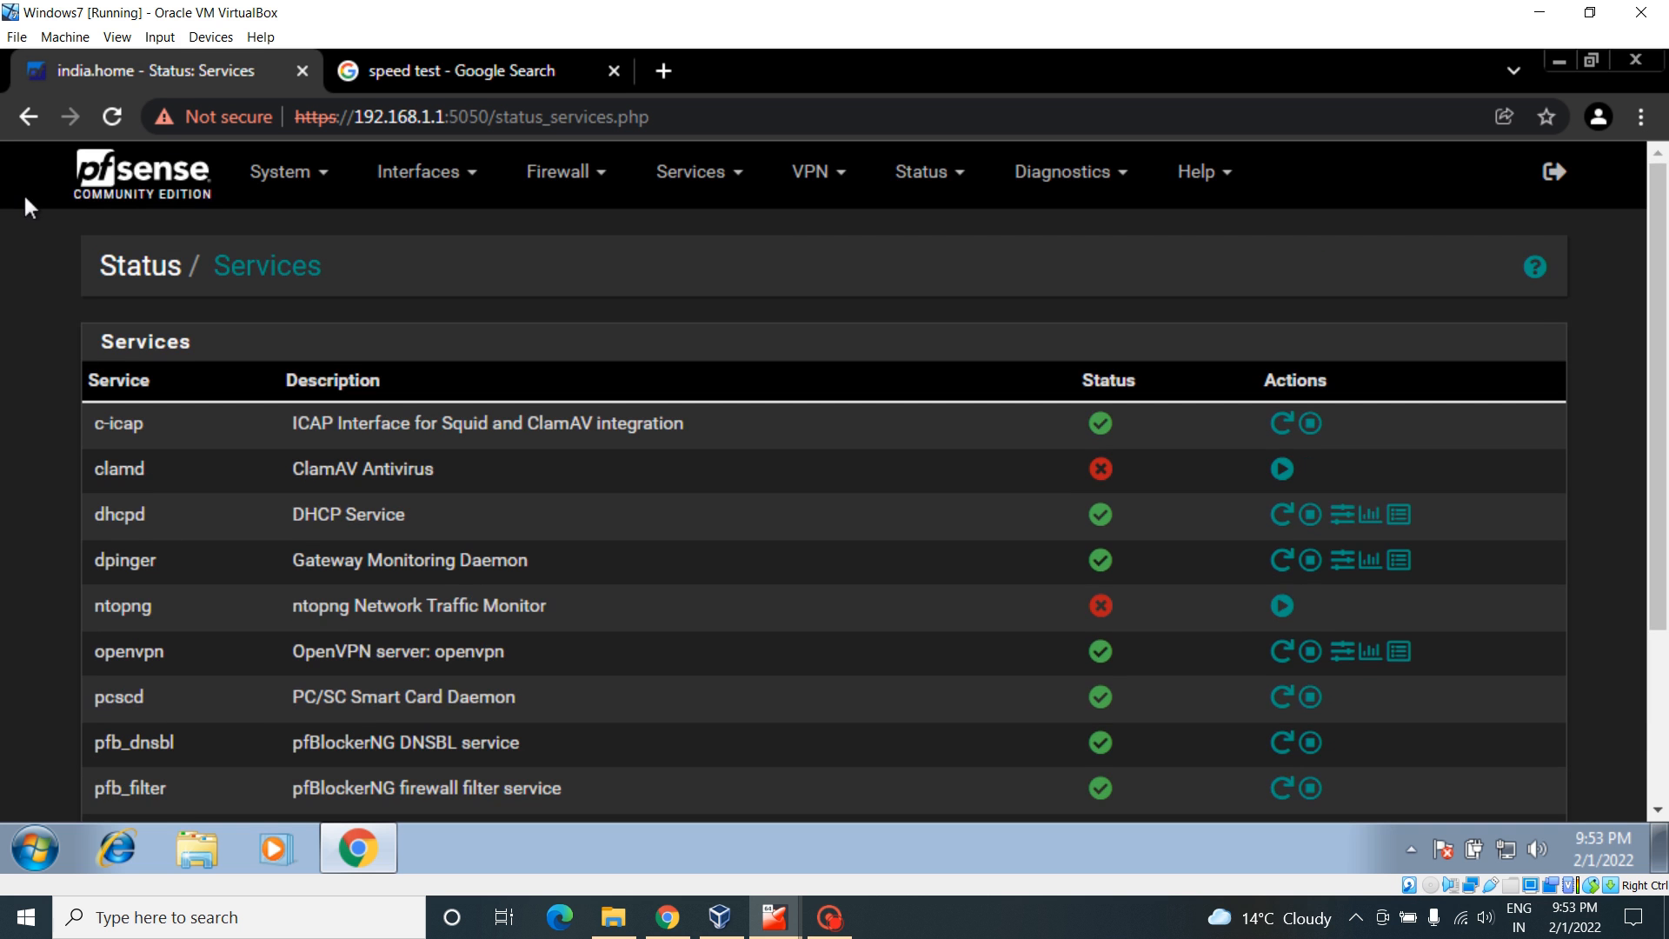
{"action": "left_click", "coordinate": [204, 187]}
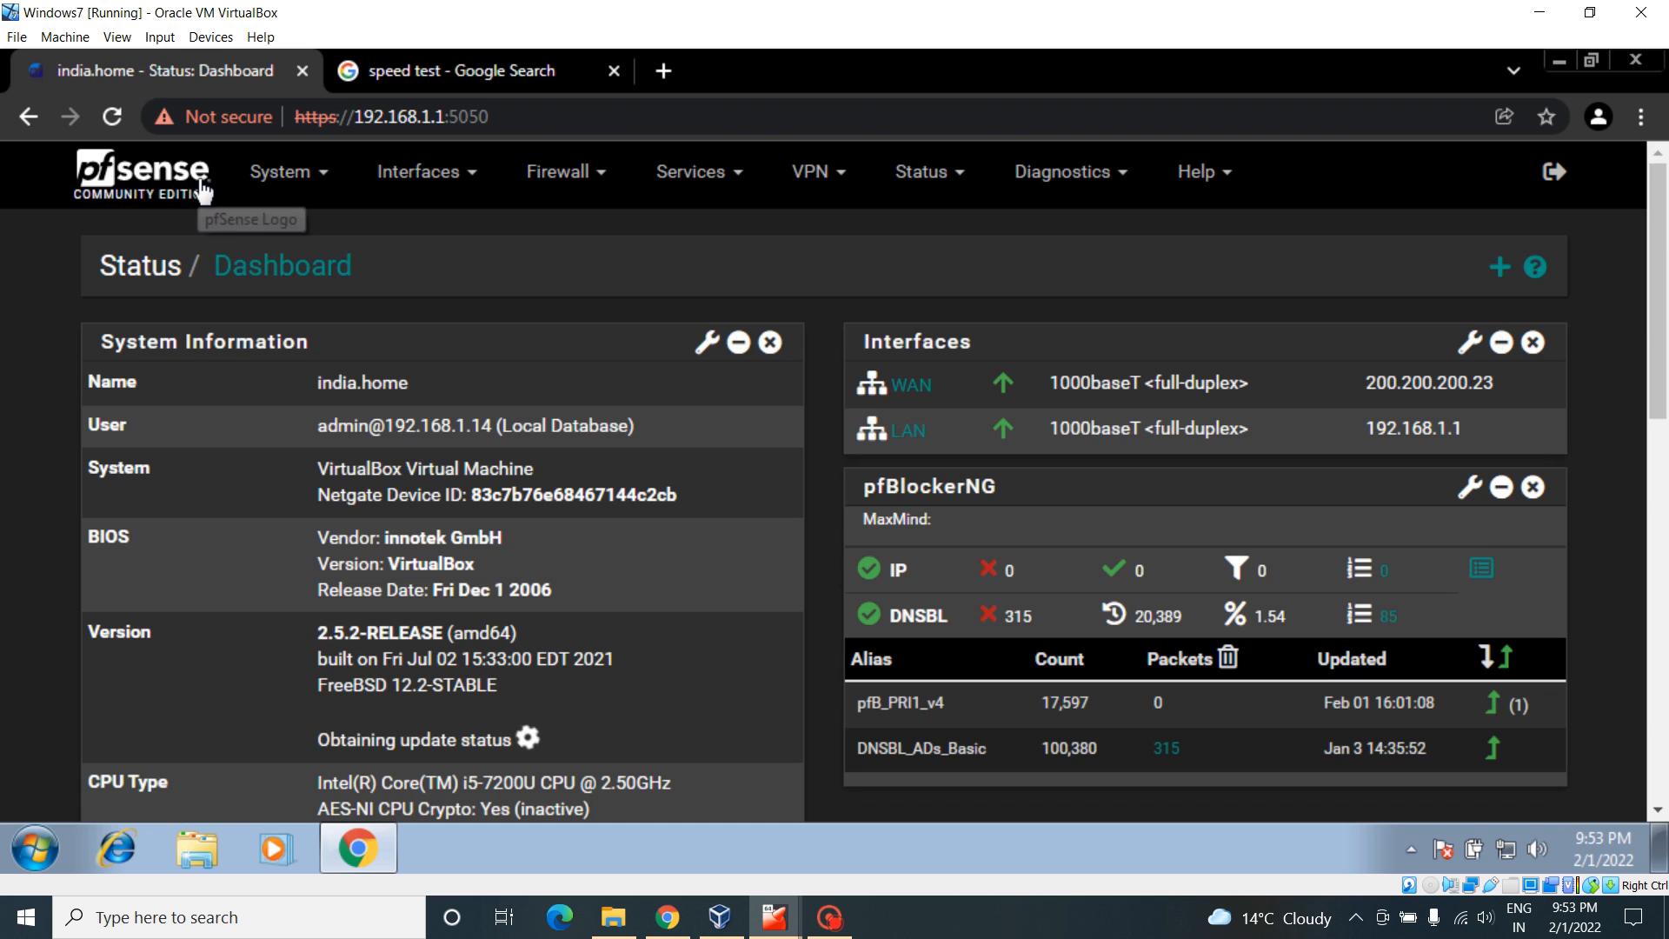